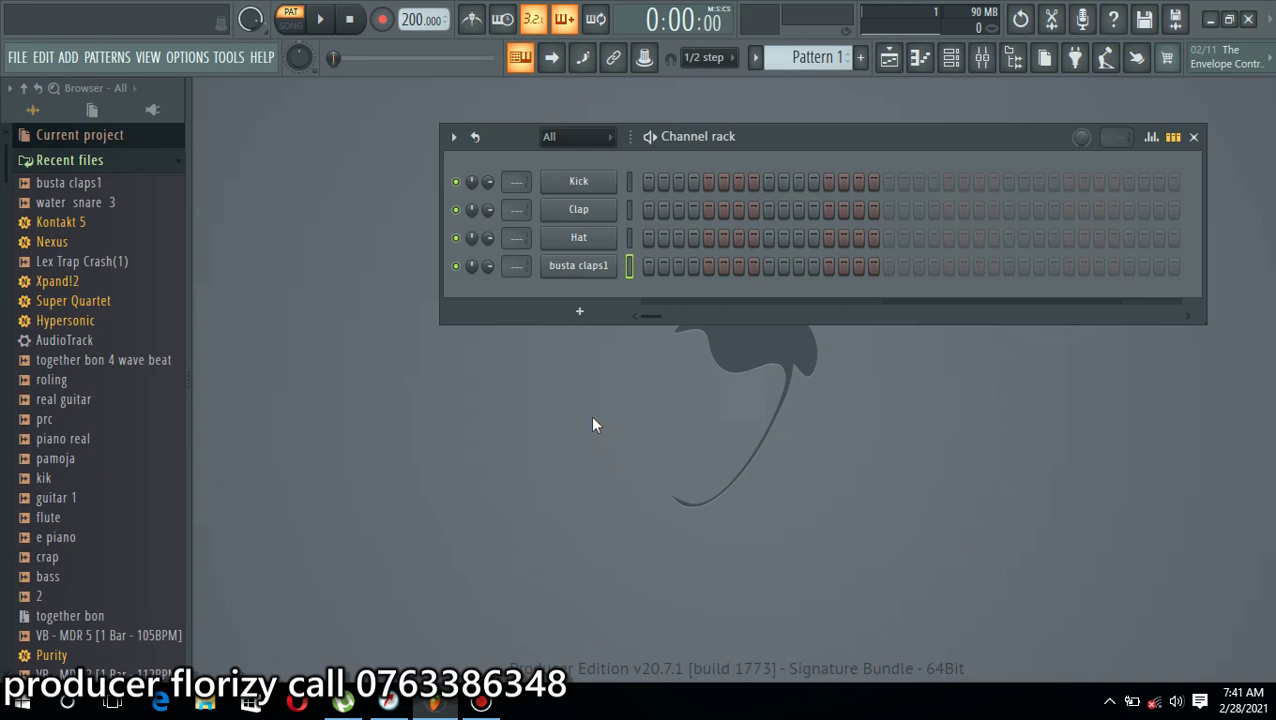
Open the piano roll for the busta claps1 channel, place three C5 notes in bar 1 and start playback
{"action": "right_click", "coordinate": [586, 279]}
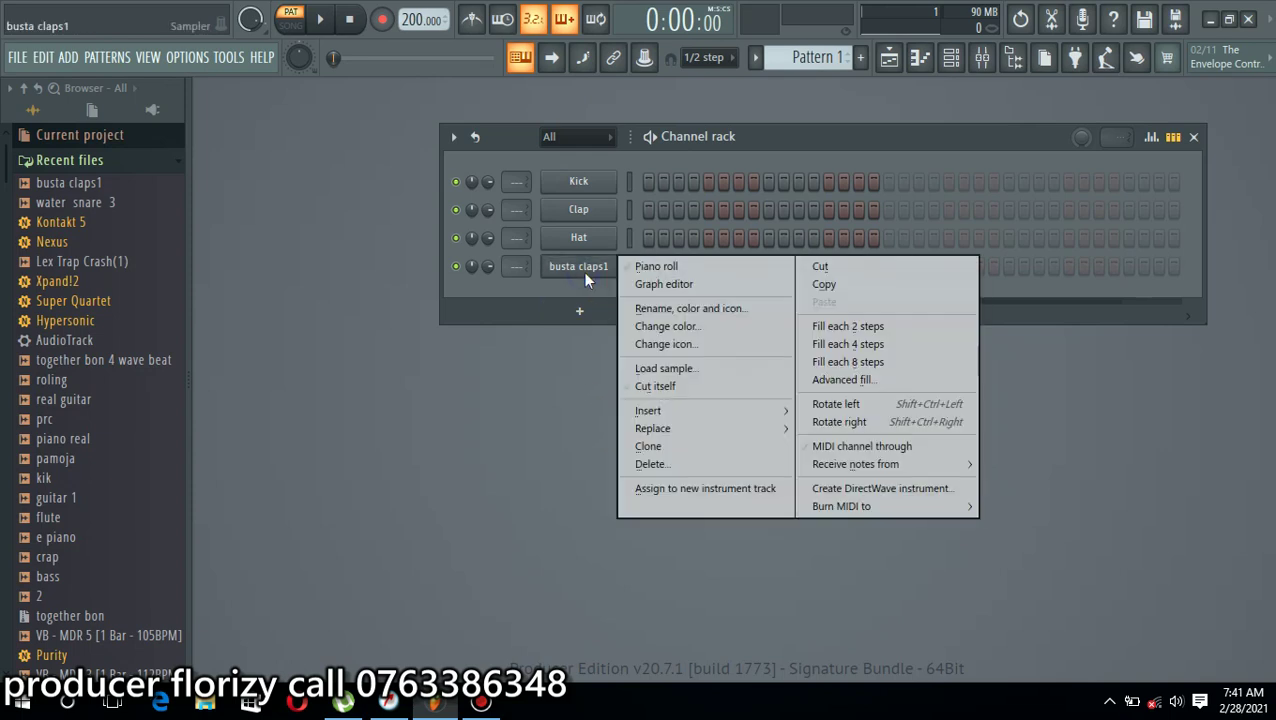
{"action": "left_click", "coordinate": [650, 268]}
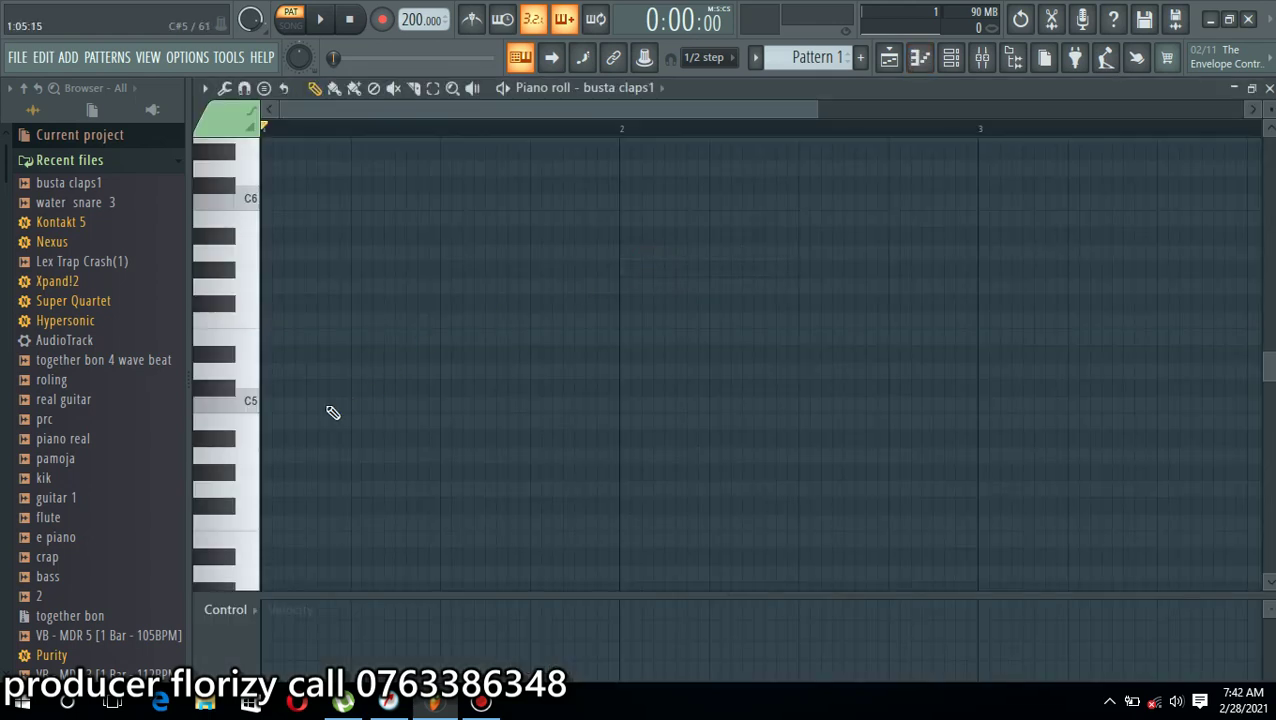
{"action": "left_click", "coordinate": [396, 411]}
{"action": "key", "text": "space"}
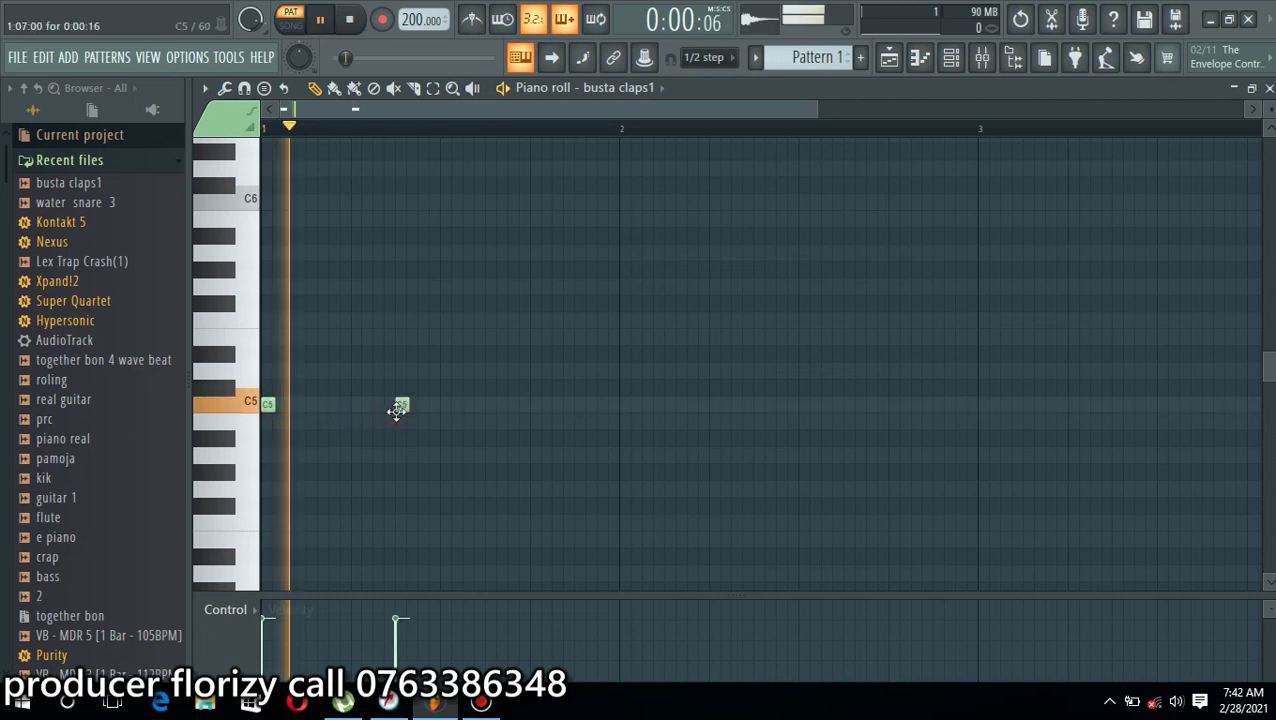
{"action": "left_click", "coordinate": [521, 410]}
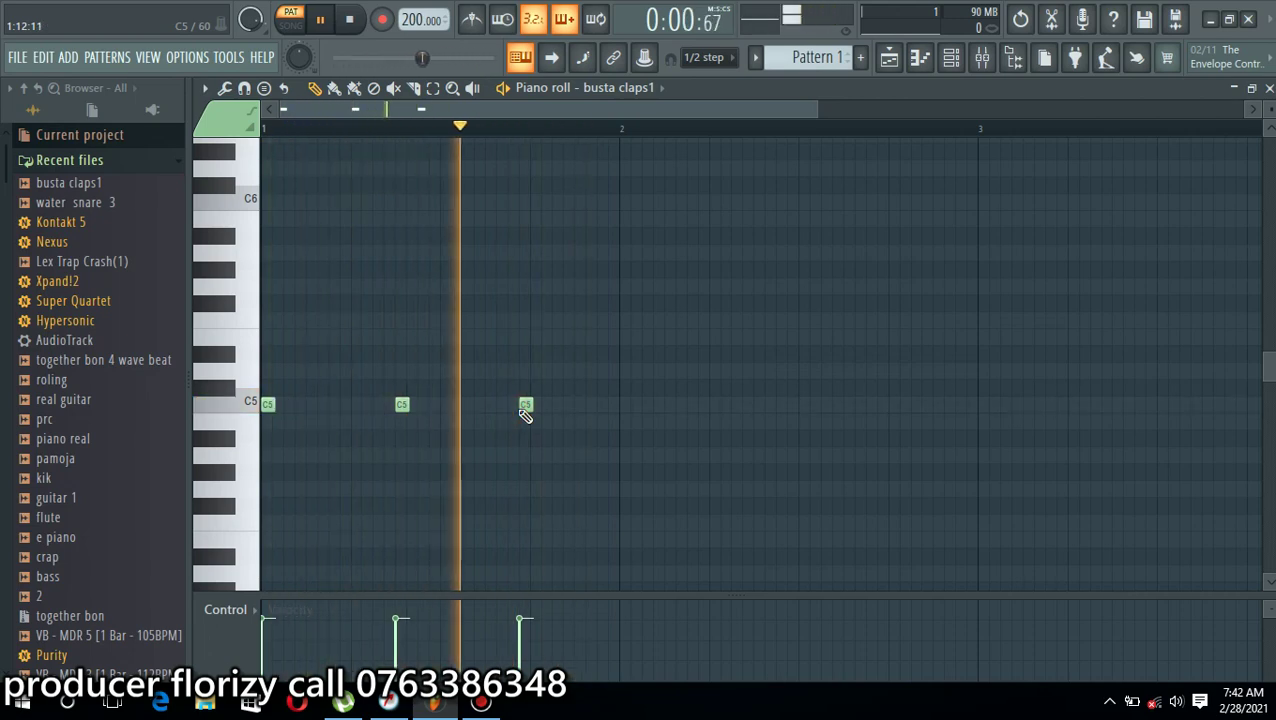
Add three C5 notes in bar 2 of the clap rhythm, shift the last one slightly earlier, and close the piano roll
{"action": "left_click", "coordinate": [701, 410]}
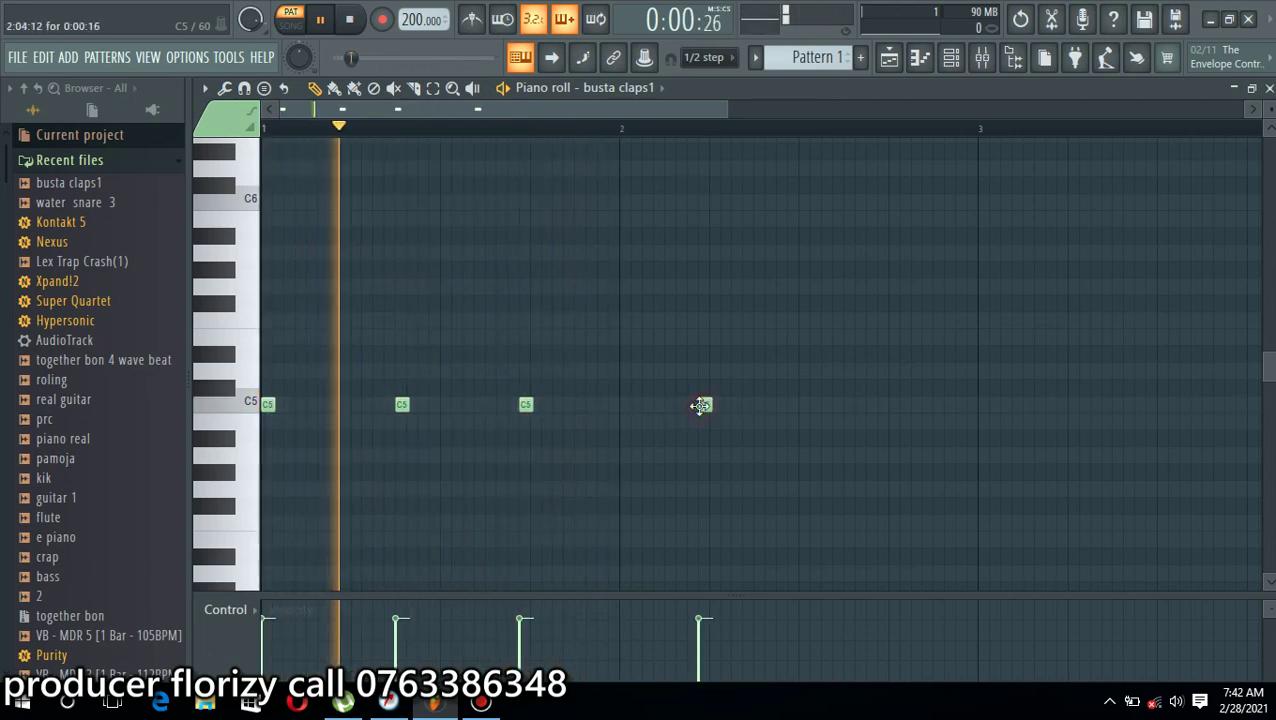
{"action": "left_click", "coordinate": [756, 410]}
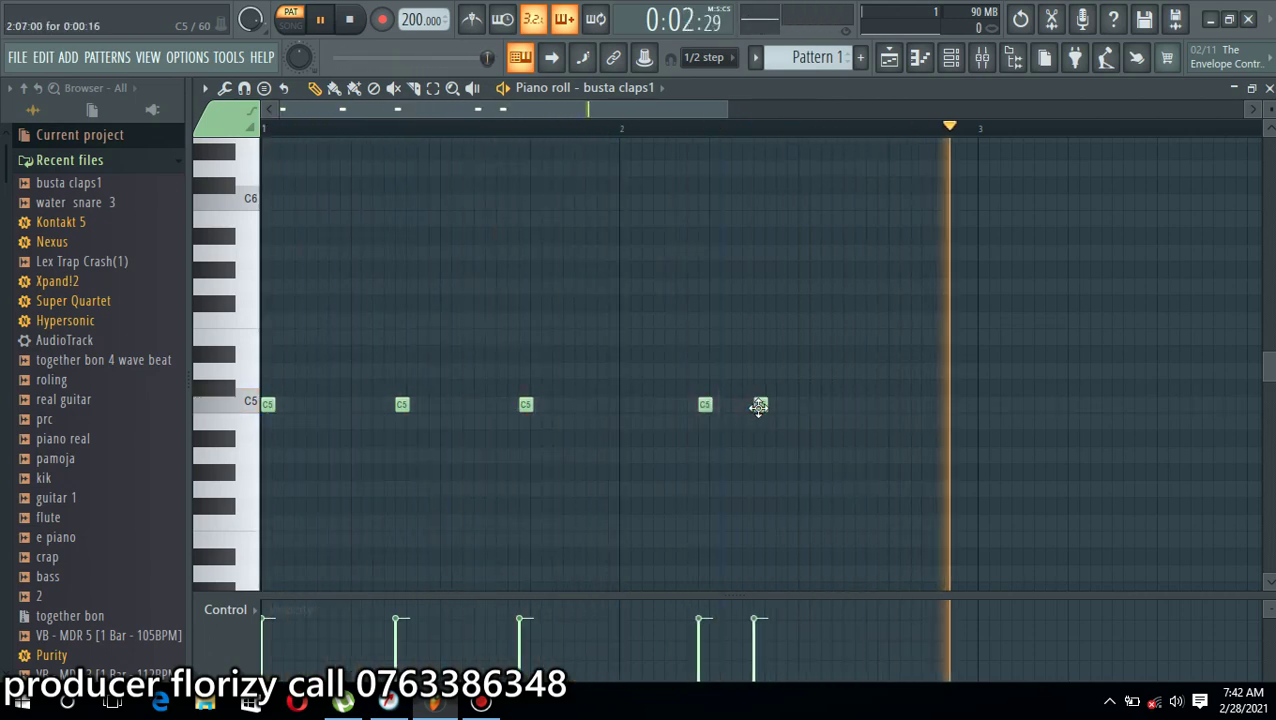
{"action": "left_click", "coordinate": [892, 410]}
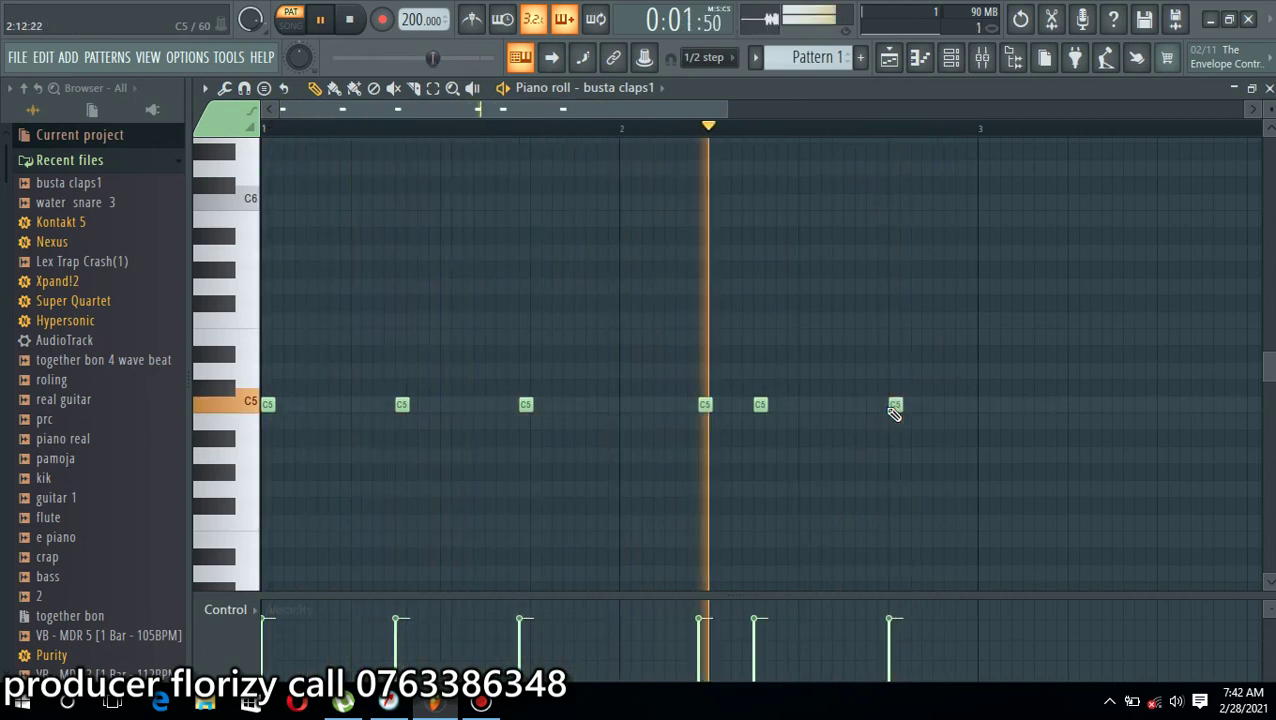
{"action": "left_click_drag", "start_coordinate": [896, 403], "coordinate": [884, 403]}
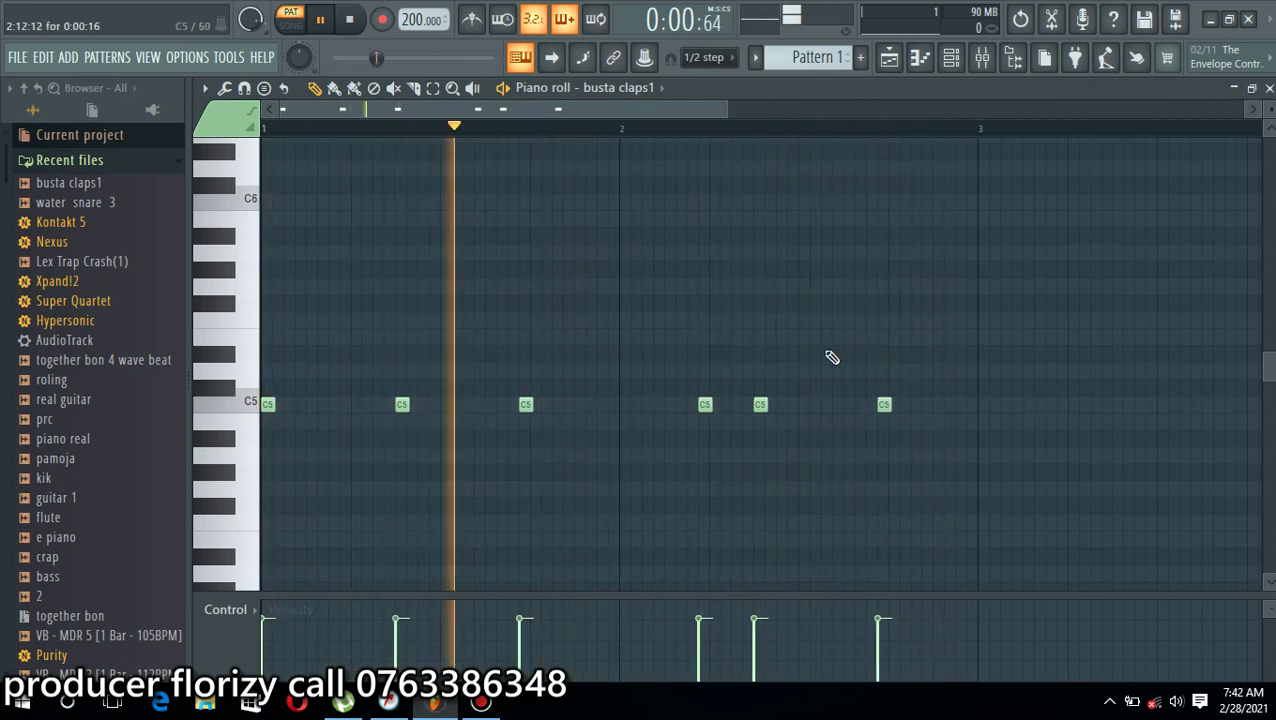
{"action": "left_click_drag", "start_coordinate": [727, 108], "coordinate": [587, 110]}
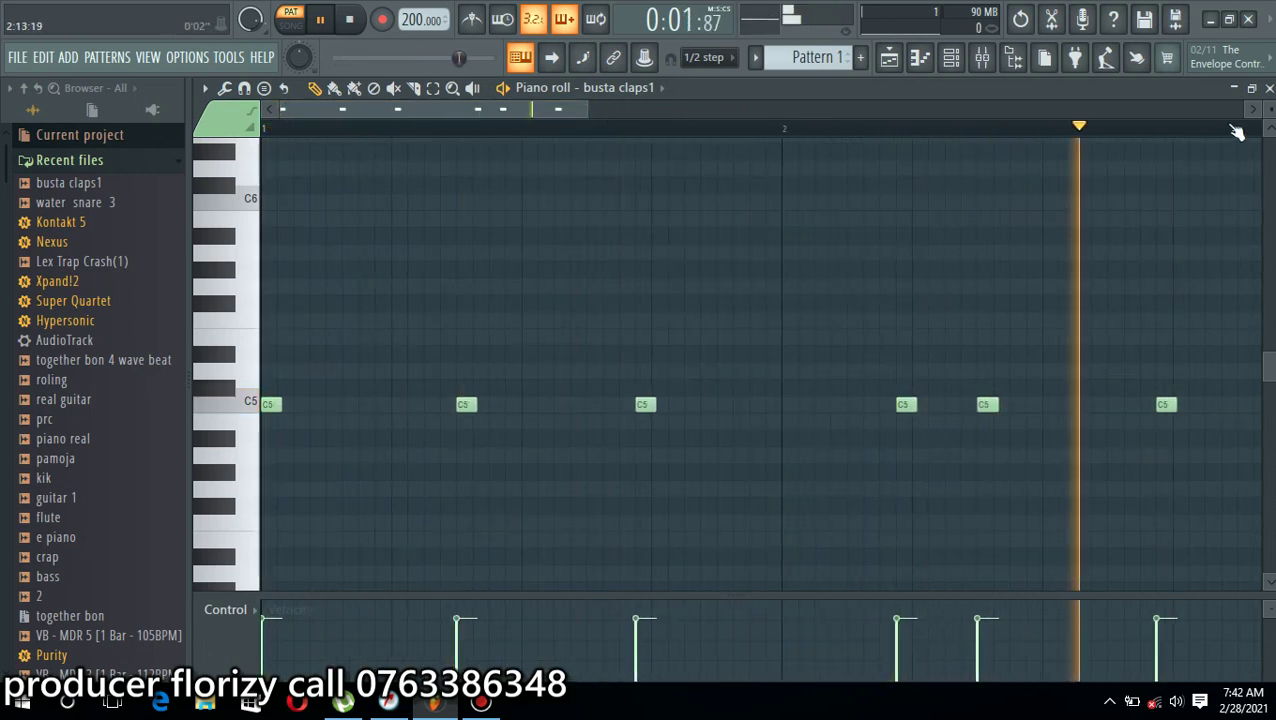
{"action": "left_click", "coordinate": [1269, 89]}
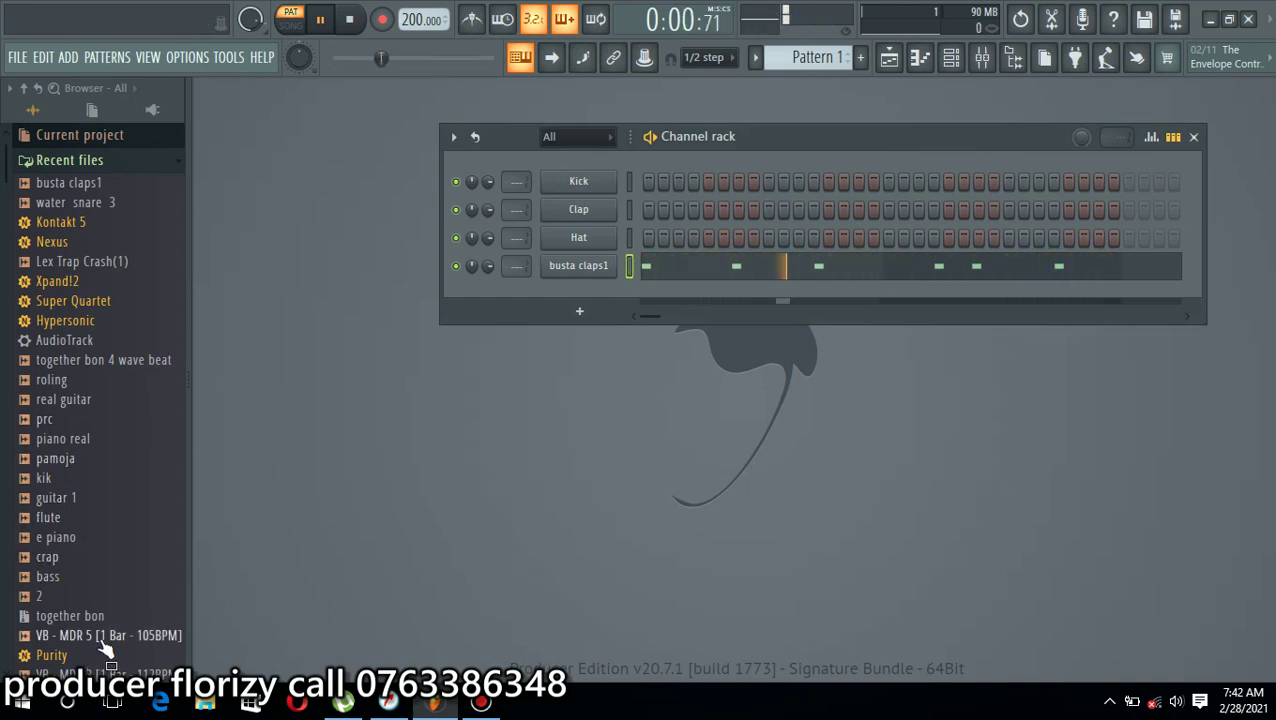
Set the quick fade out of the busta claps1 sample to 60%
{"action": "left_click", "coordinate": [596, 272]}
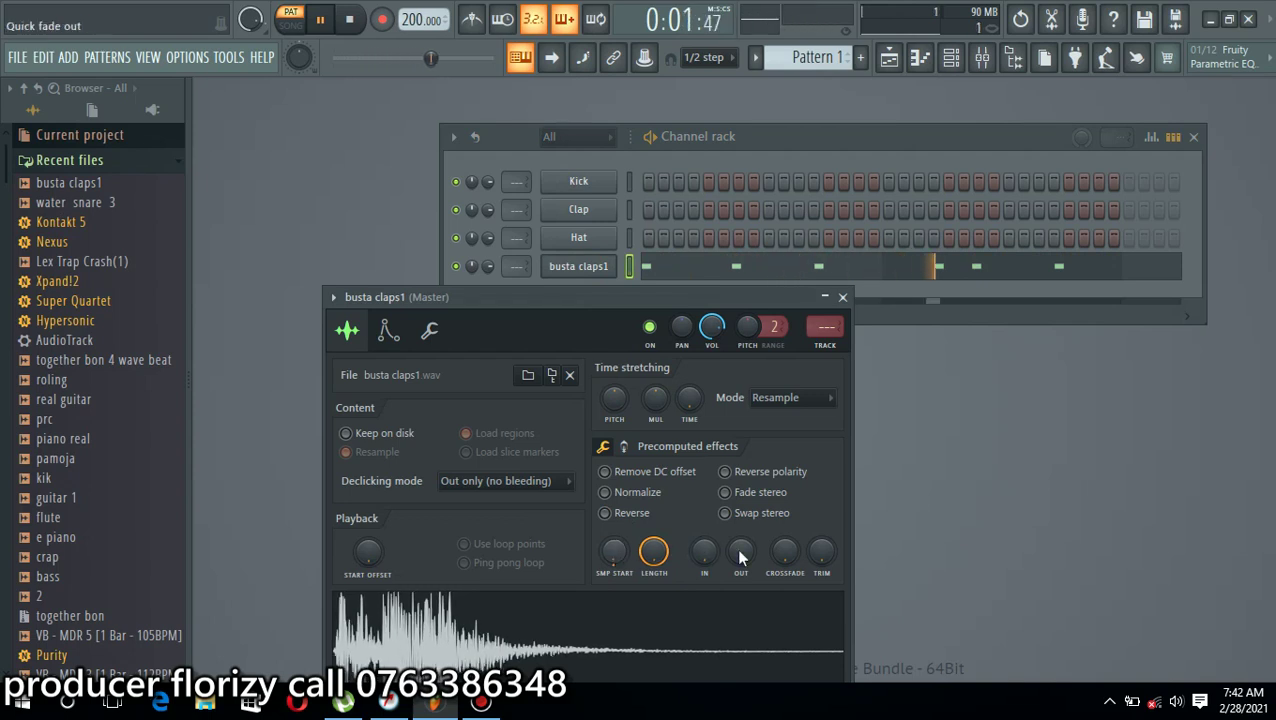
{"action": "left_click_drag", "start_coordinate": [740, 551], "coordinate": [740, 530]}
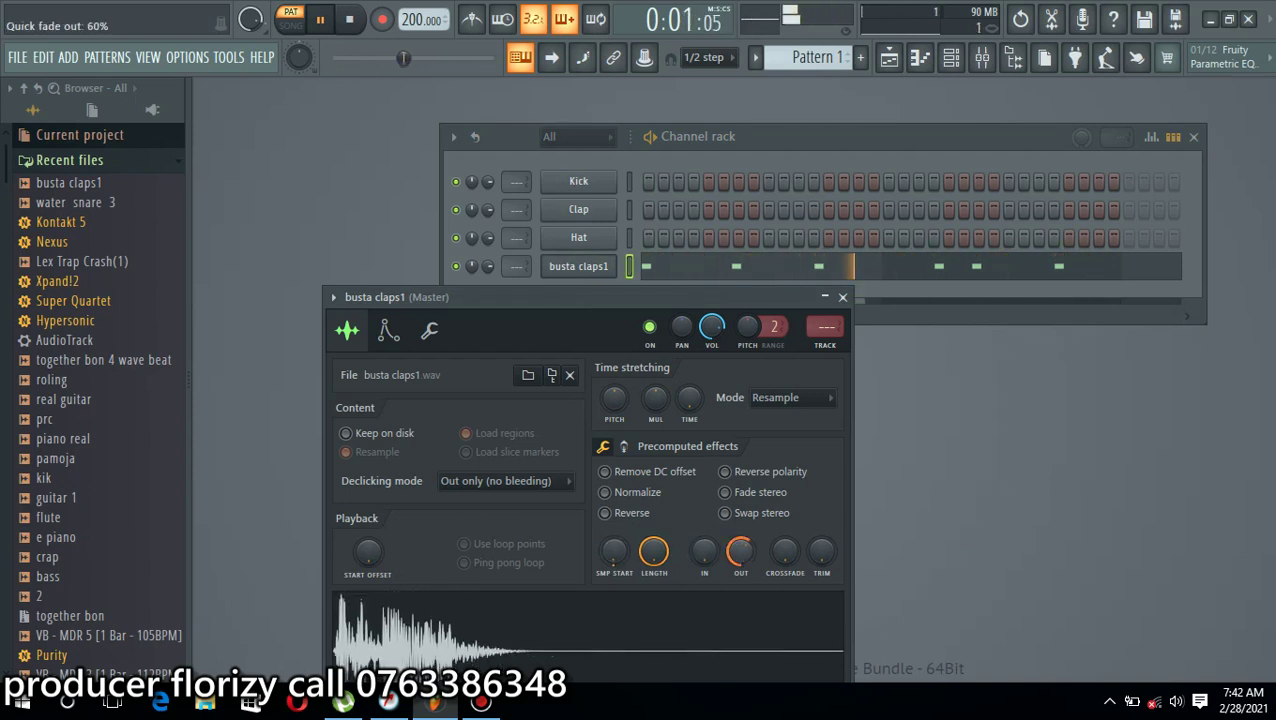
{"action": "left_click", "coordinate": [843, 298]}
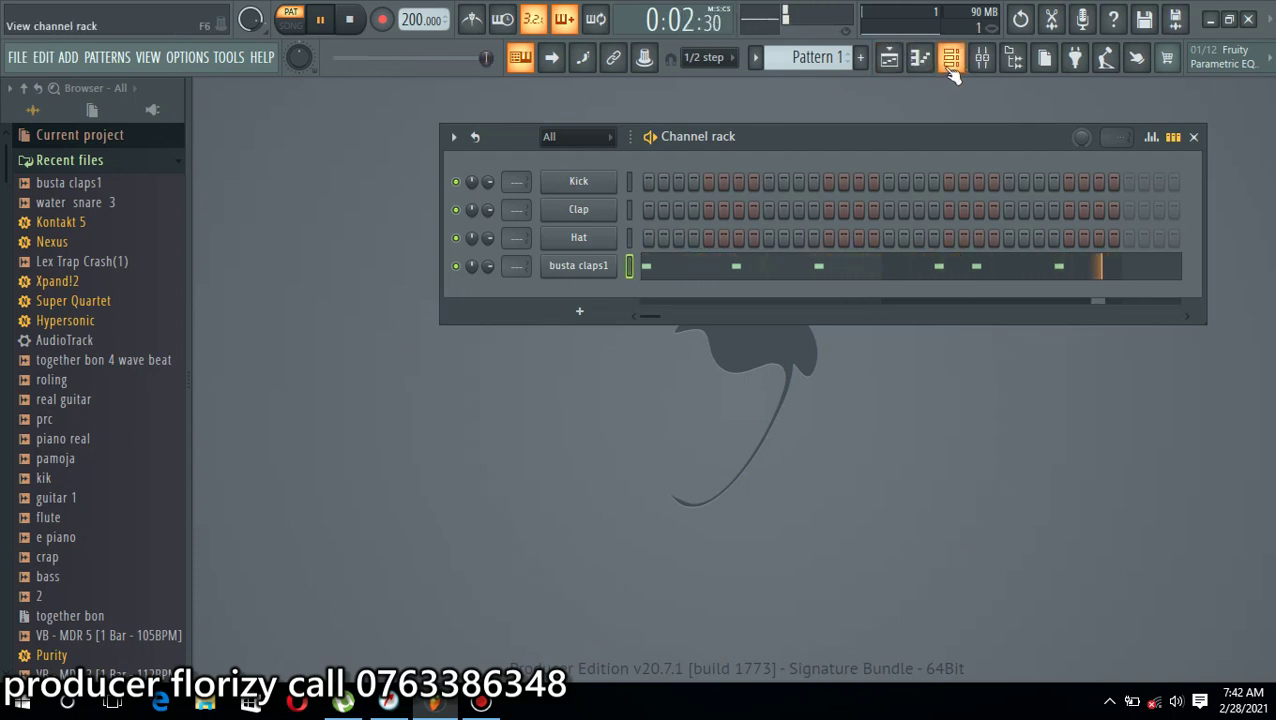
Place Pattern 1 twice in a row on playlist Track 2 from bar 1, with Line snapping, and switch playback to song mode
{"action": "left_click", "coordinate": [890, 59]}
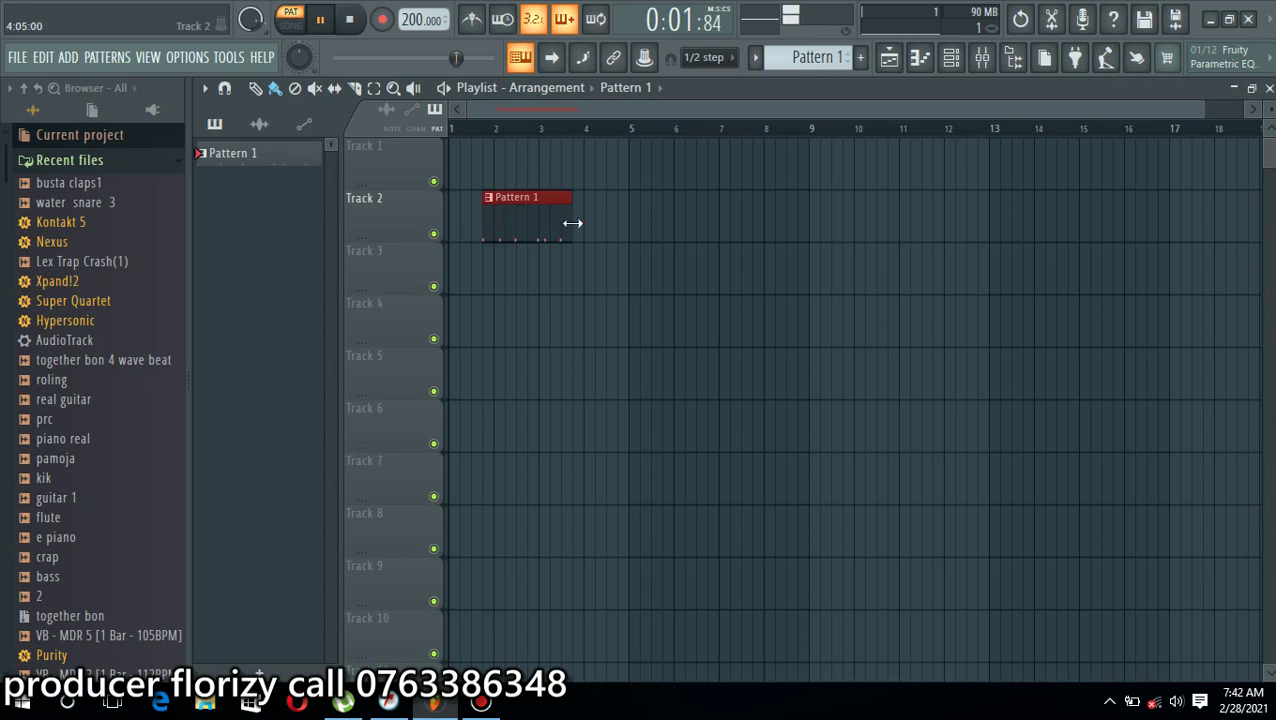
{"action": "left_click", "coordinate": [697, 59]}
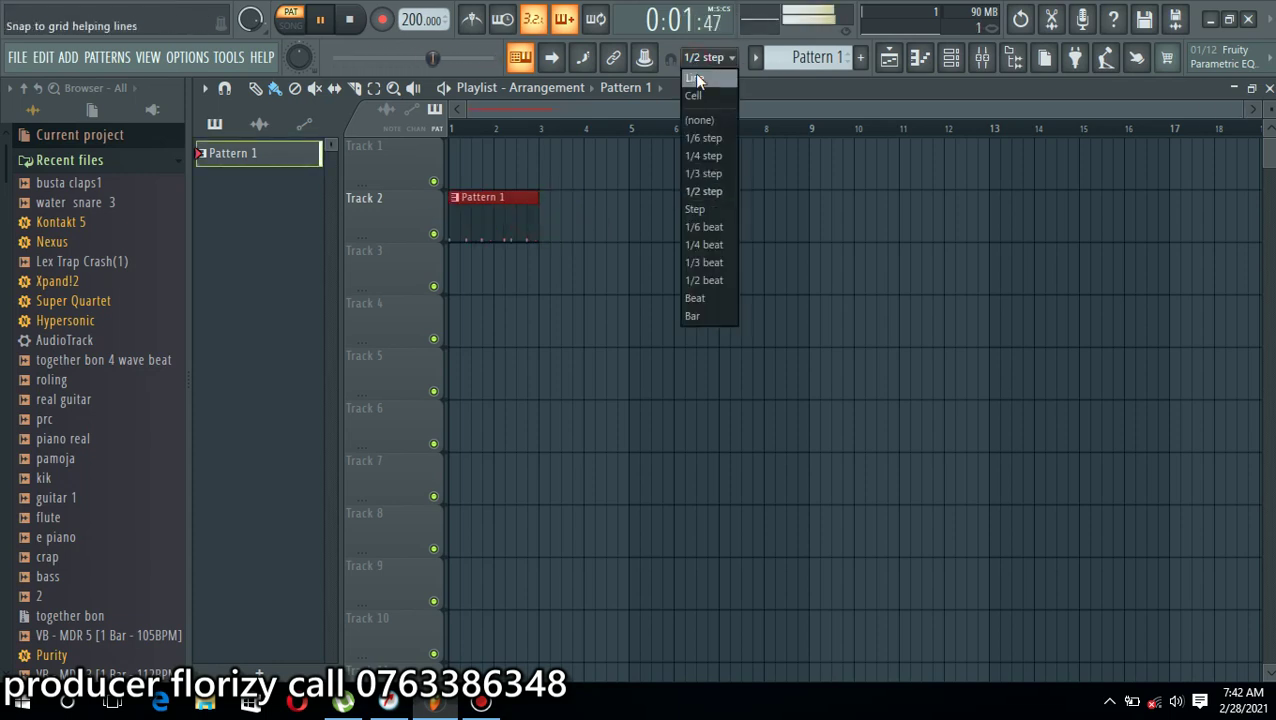
{"action": "left_click", "coordinate": [697, 80]}
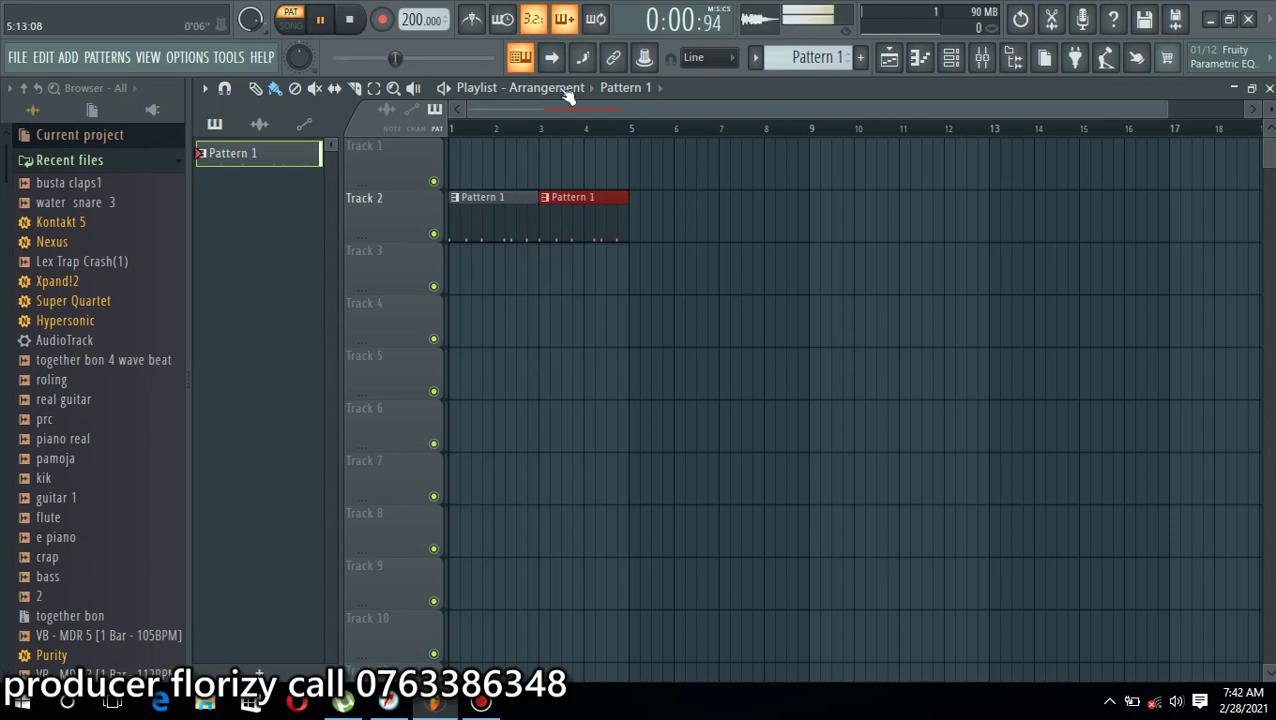
{"action": "left_click", "coordinate": [296, 25]}
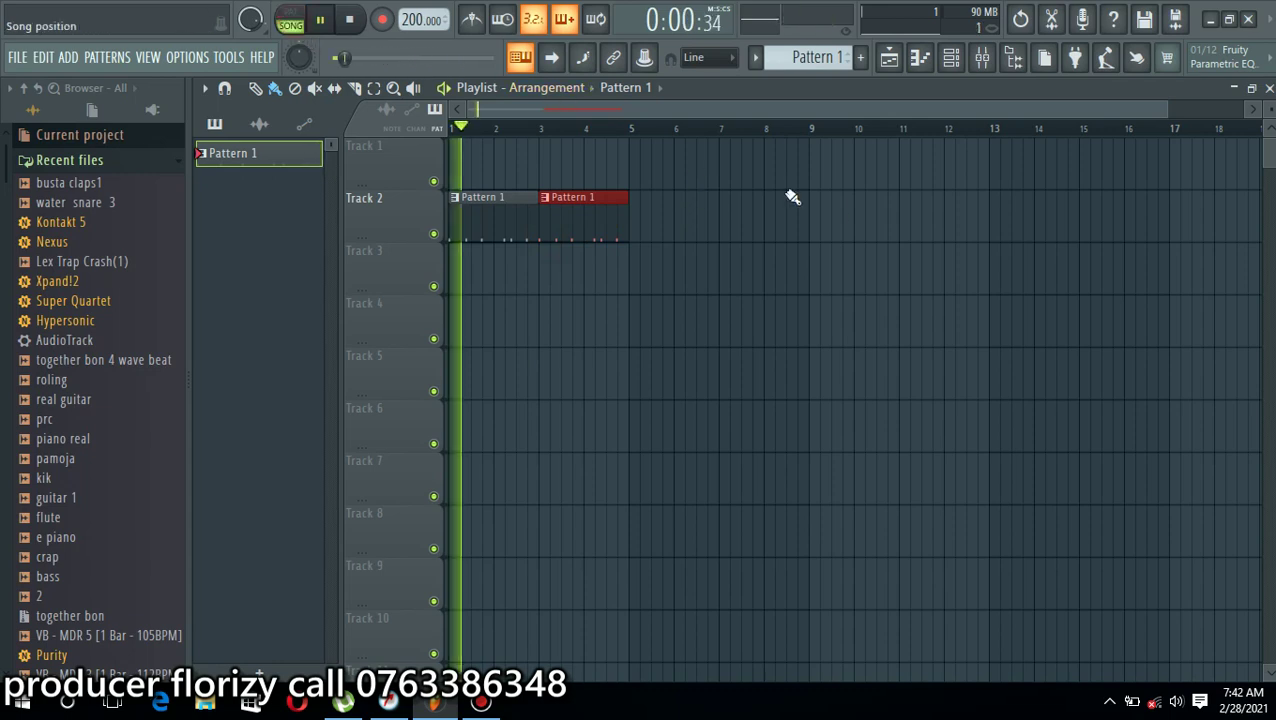
Switch to Pattern 2 and add the Closed Hat (5) sample as a new channel below busta claps1
{"action": "left_click", "coordinate": [951, 58]}
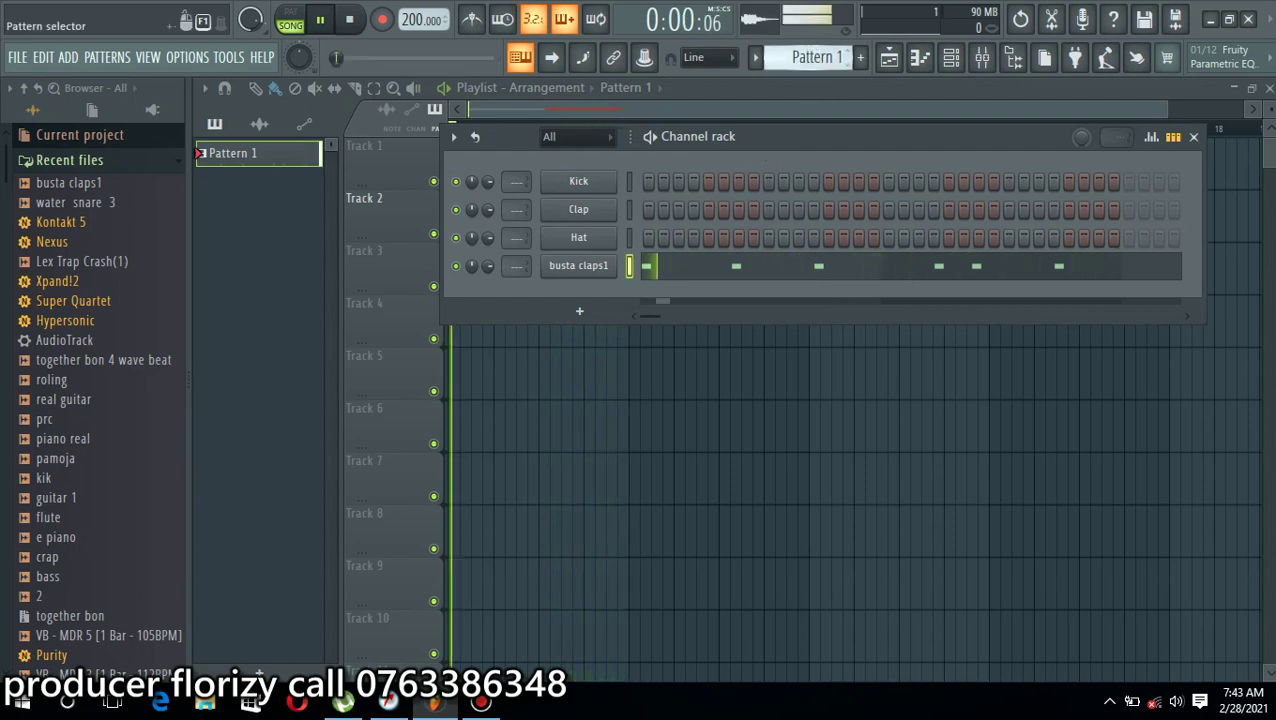
{"action": "scroll", "coordinate": [817, 57], "scroll_direction": "up", "scroll_amount": 1}
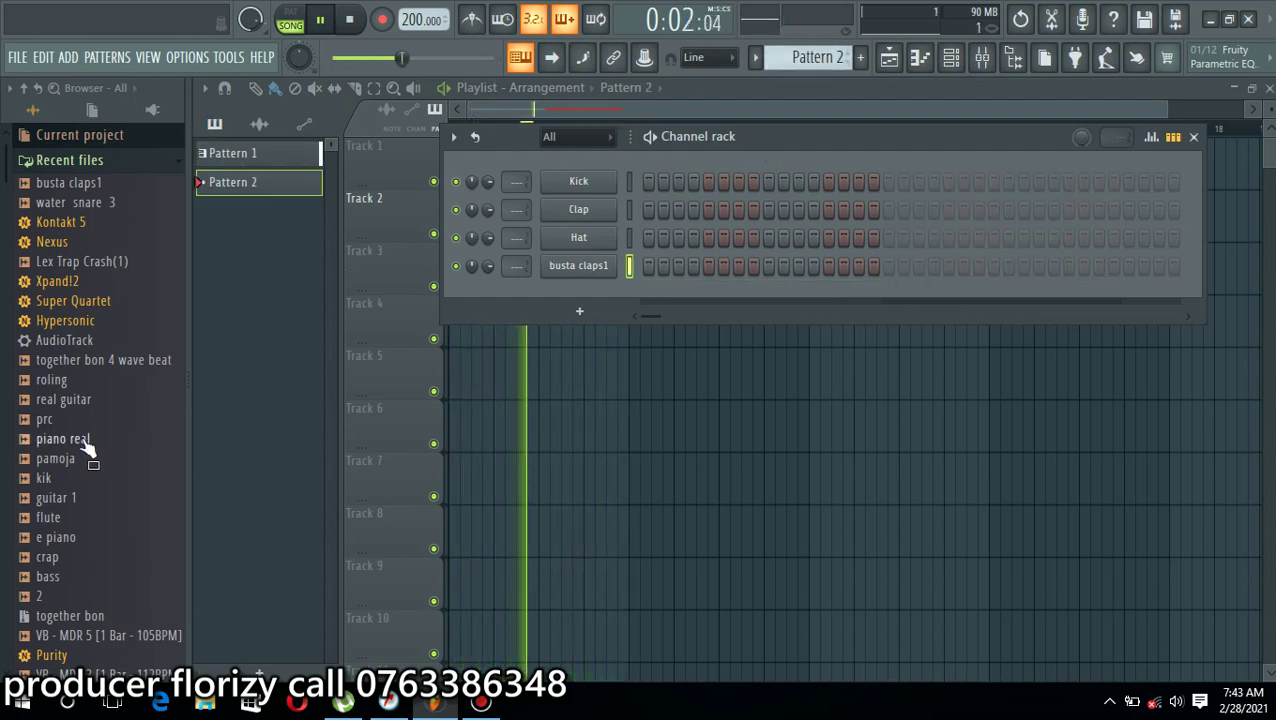
{"action": "left_click_drag", "start_coordinate": [5, 173], "coordinate": [5, 252]}
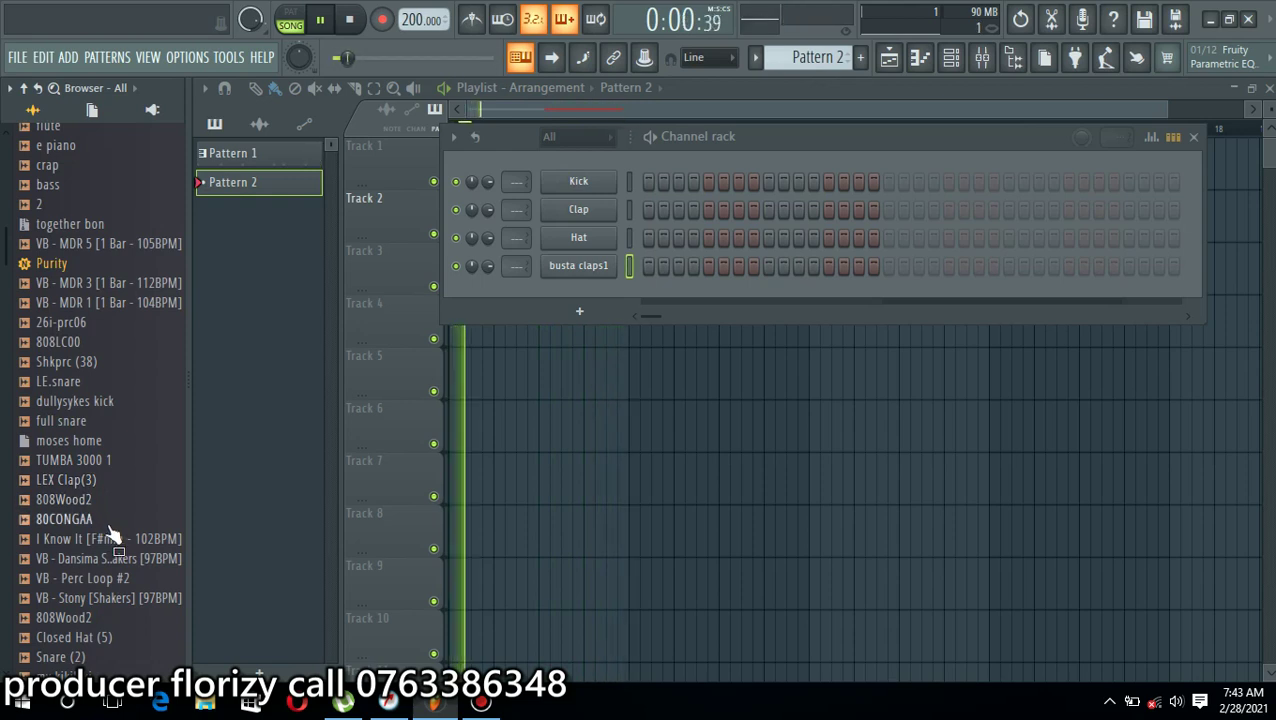
{"action": "left_click", "coordinate": [100, 641]}
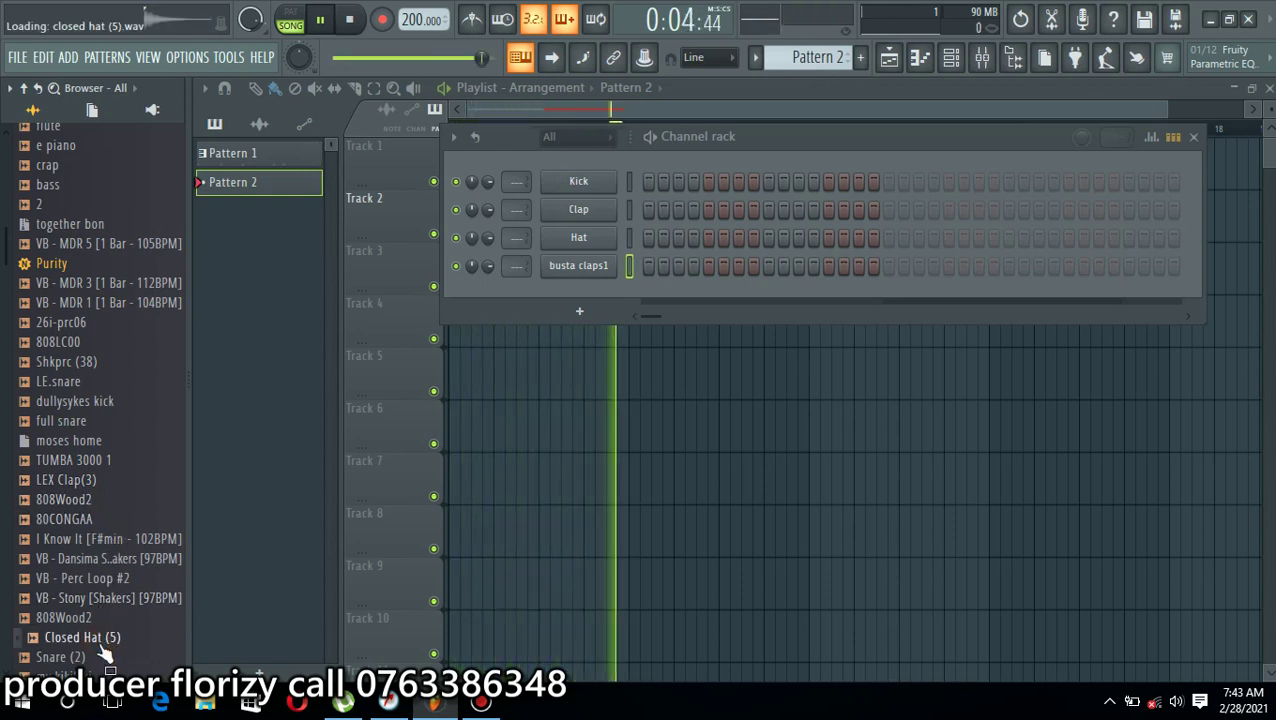
{"action": "left_click_drag", "start_coordinate": [101, 646], "coordinate": [588, 290]}
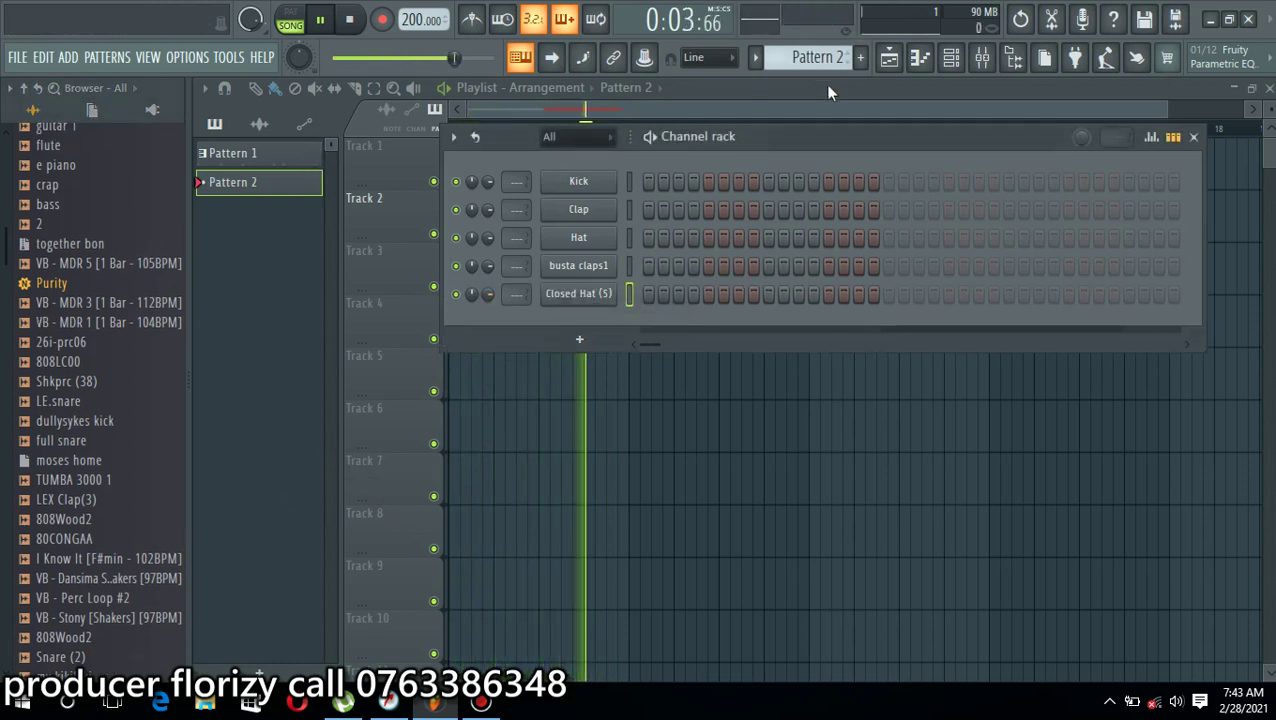
Return to Pattern 1, review the busta claps1 notes in the piano roll, and set snapping to 1/2 step
{"action": "left_click_drag", "start_coordinate": [813, 58], "coordinate": [813, 70]}
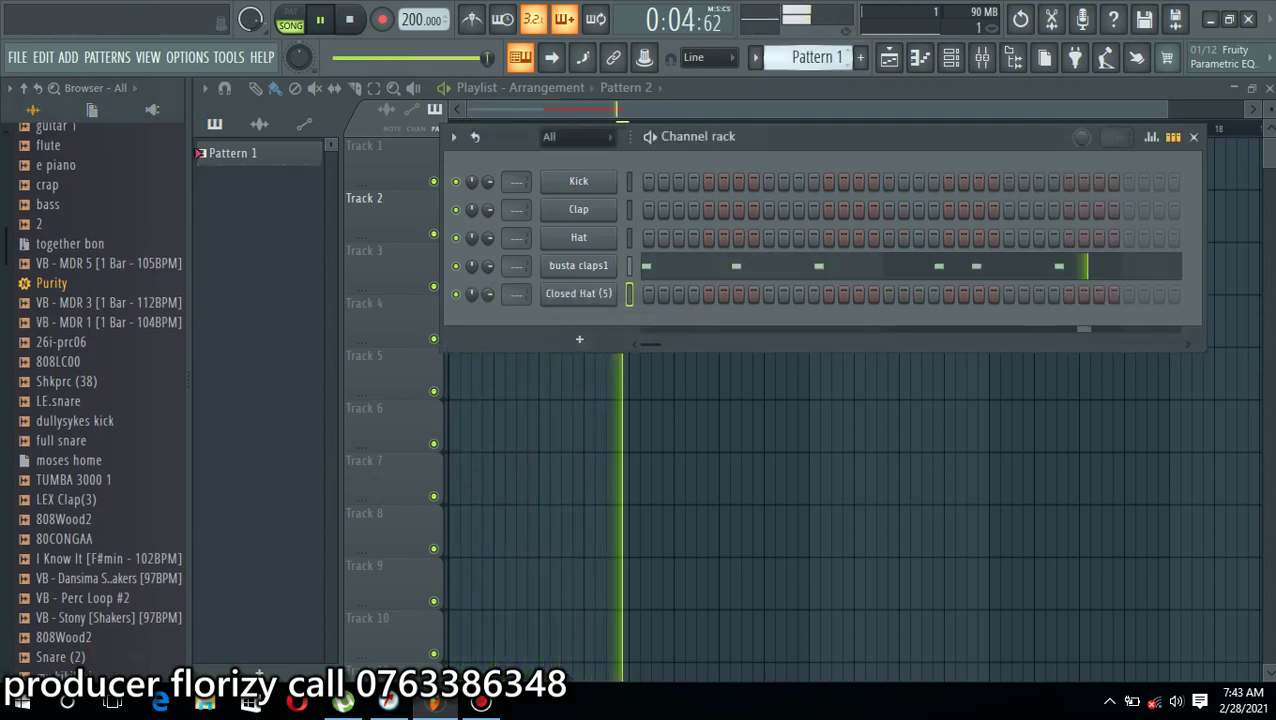
{"action": "left_click", "coordinate": [650, 268]}
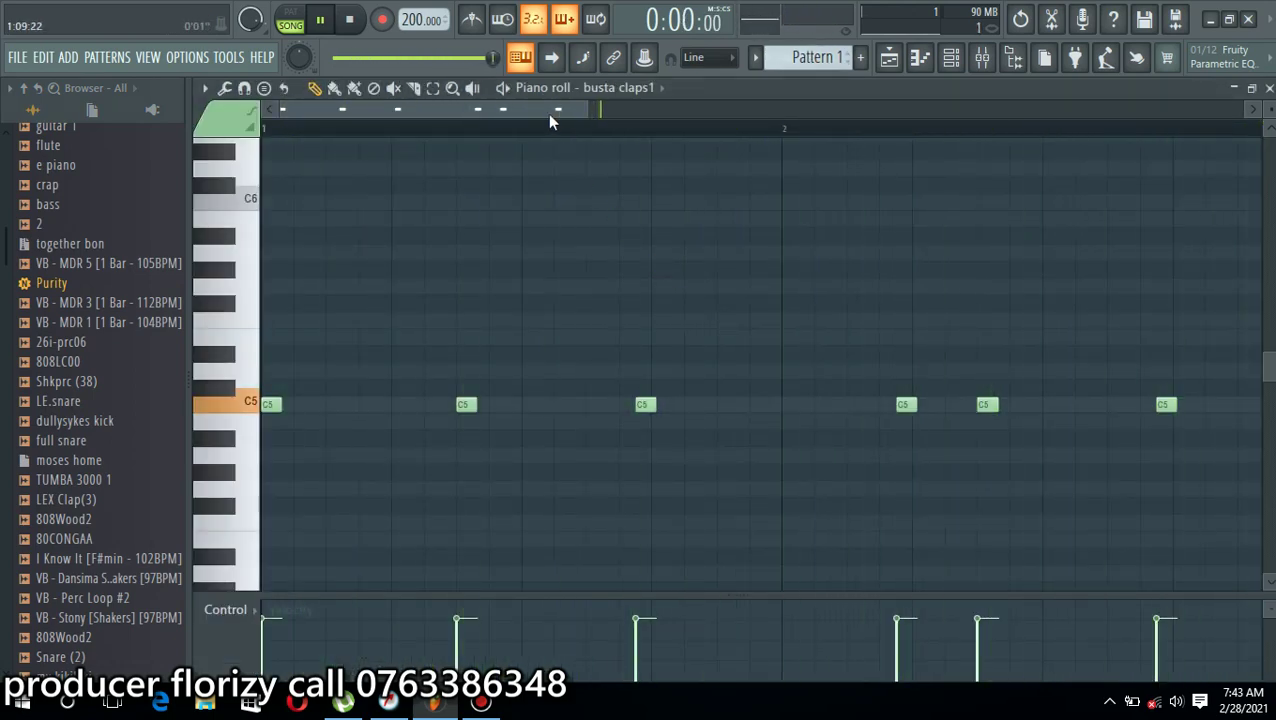
{"action": "left_click_drag", "start_coordinate": [590, 107], "coordinate": [726, 157]}
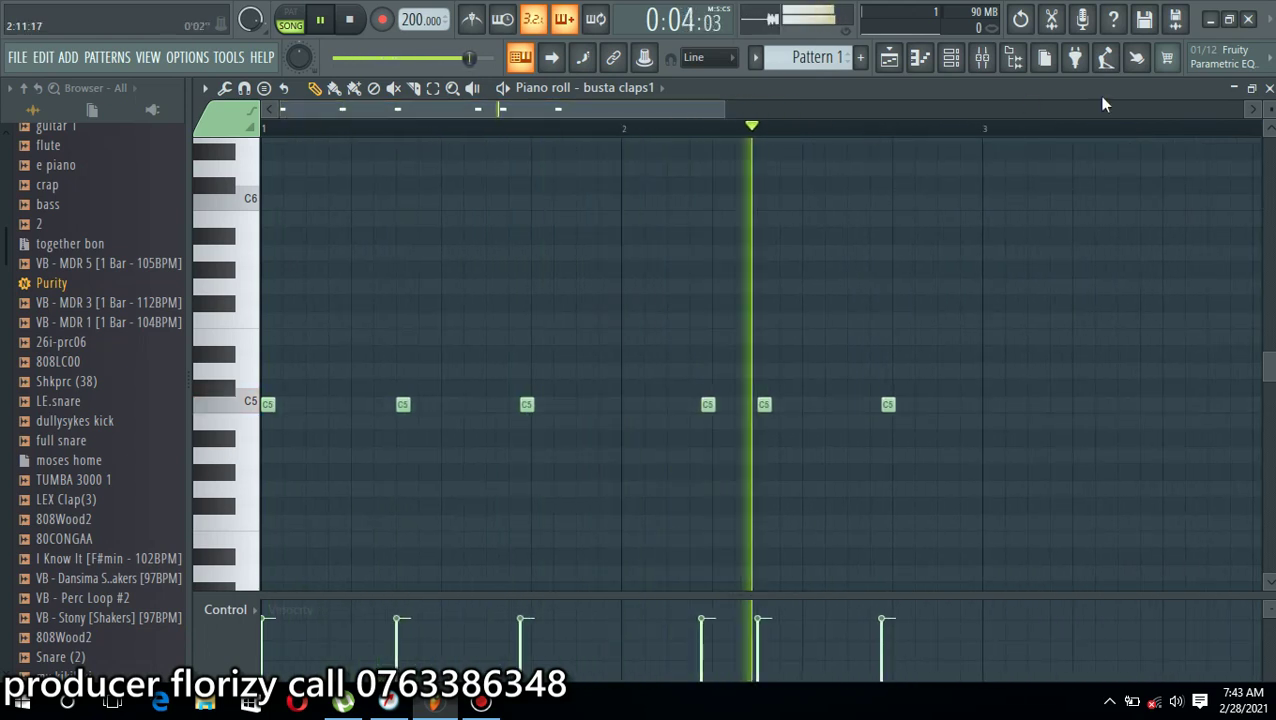
{"action": "left_click", "coordinate": [710, 57]}
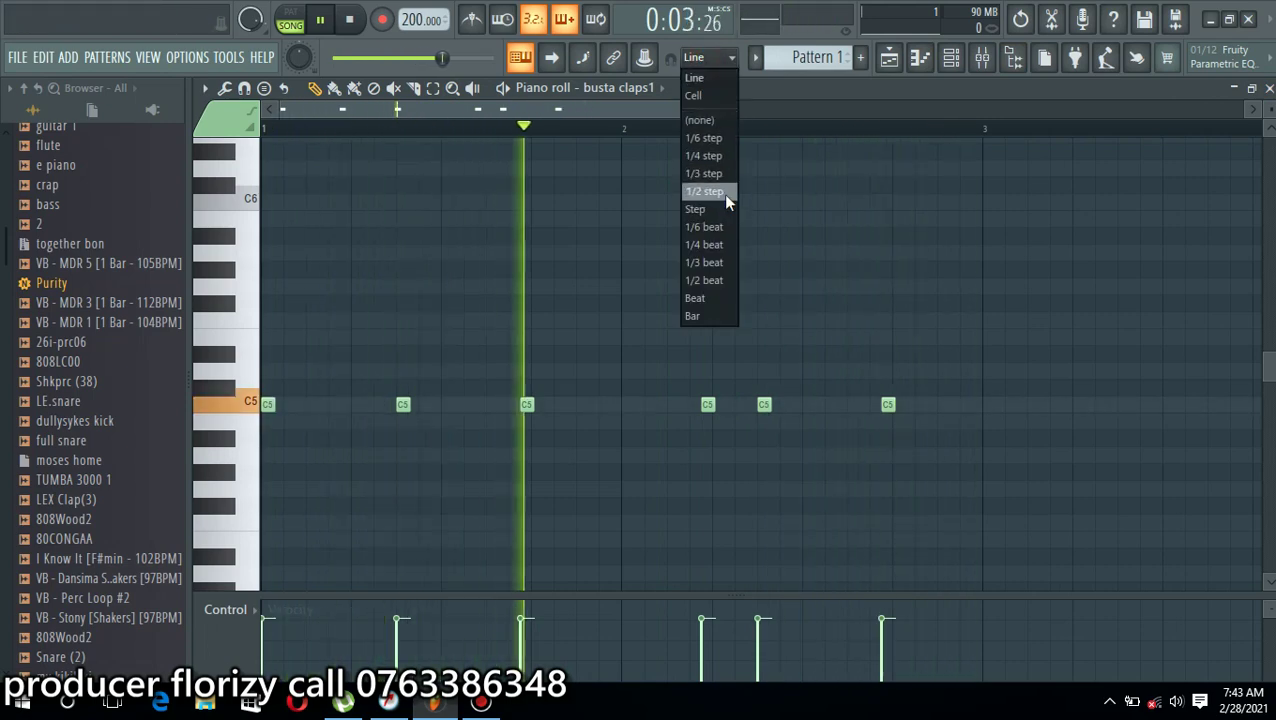
{"action": "left_click", "coordinate": [723, 192]}
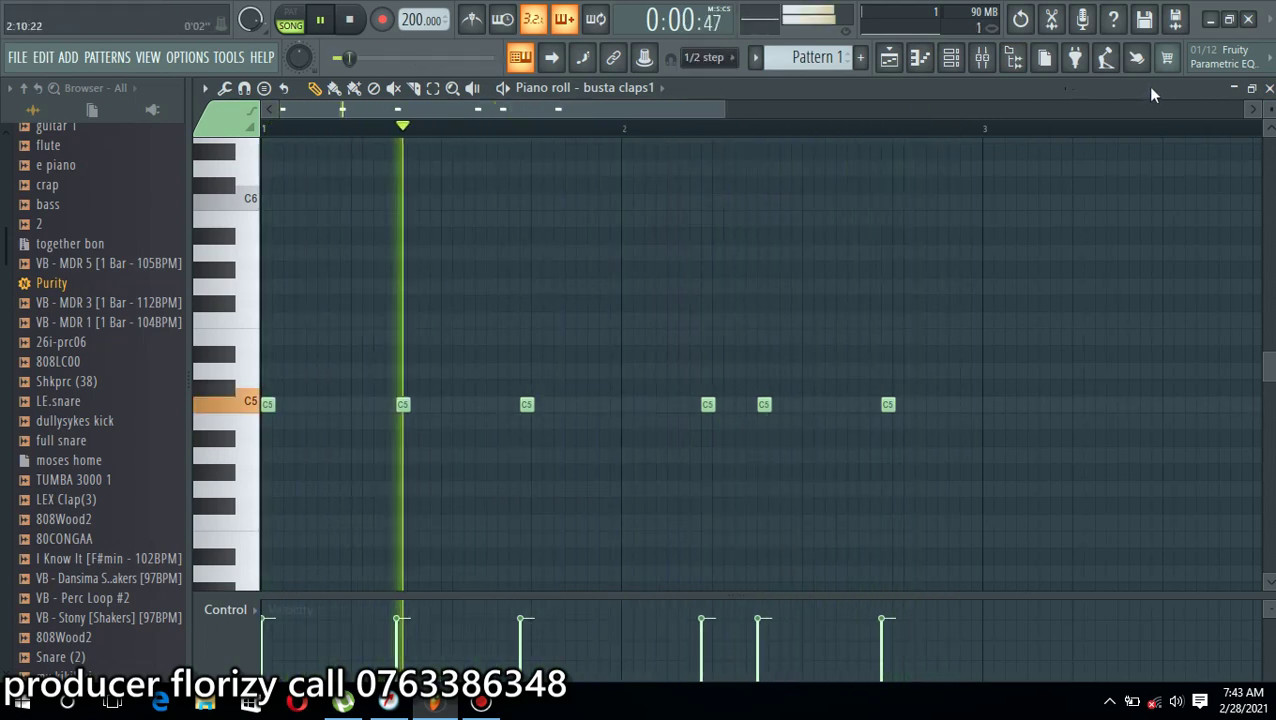
{"action": "left_click", "coordinate": [1269, 88]}
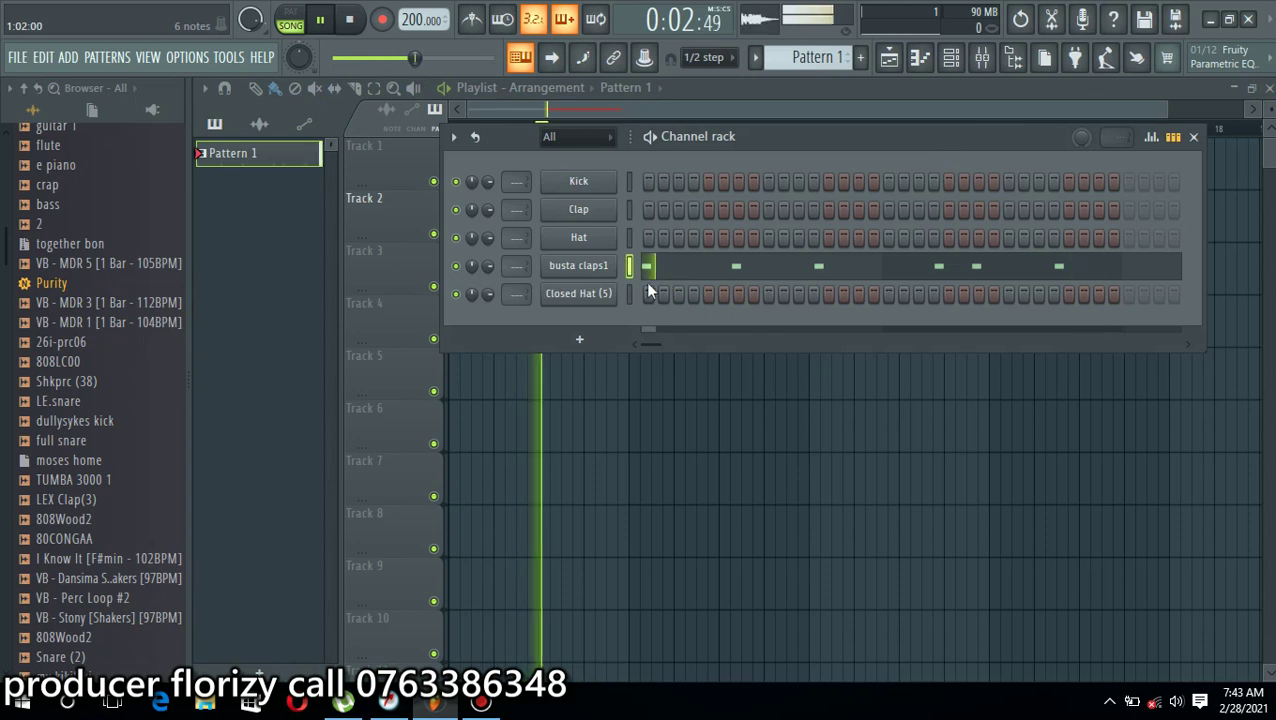
Copy the busta claps1 notes into the Closed Hat (5) channel and lower the hat's volume to about 51%
{"action": "right_click", "coordinate": [605, 295]}
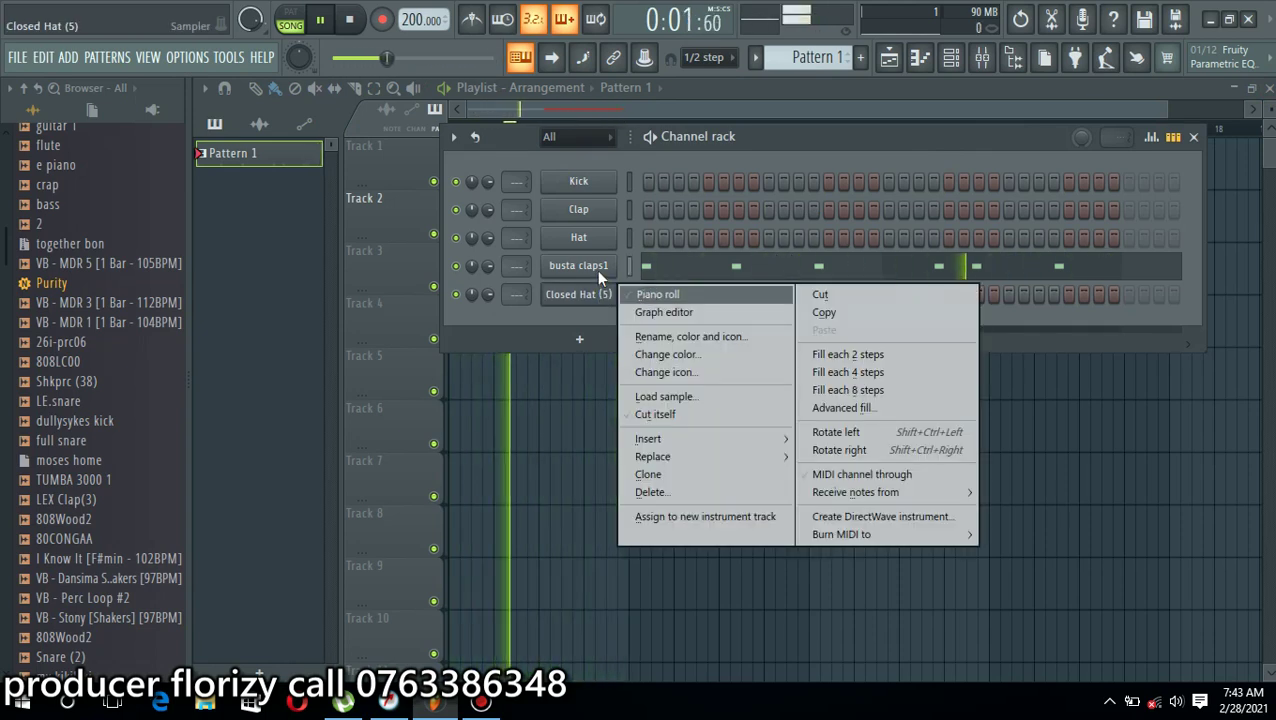
{"action": "right_click", "coordinate": [592, 270]}
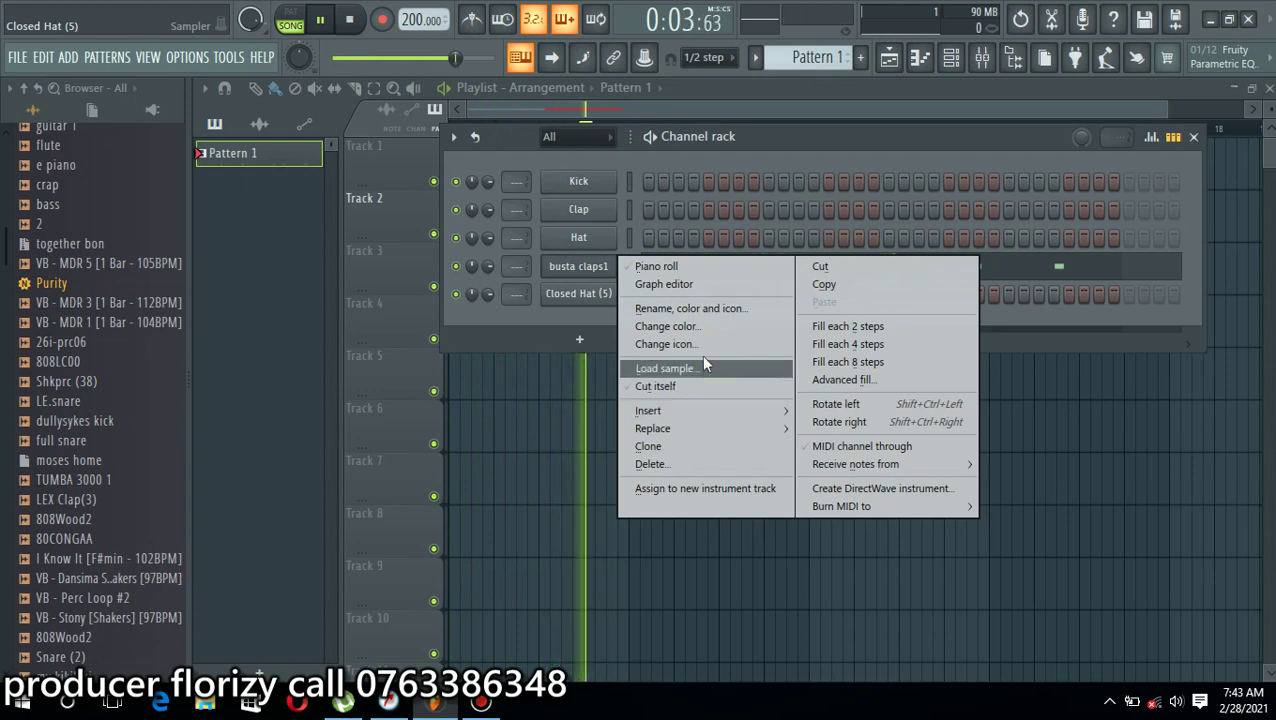
{"action": "left_click", "coordinate": [824, 284]}
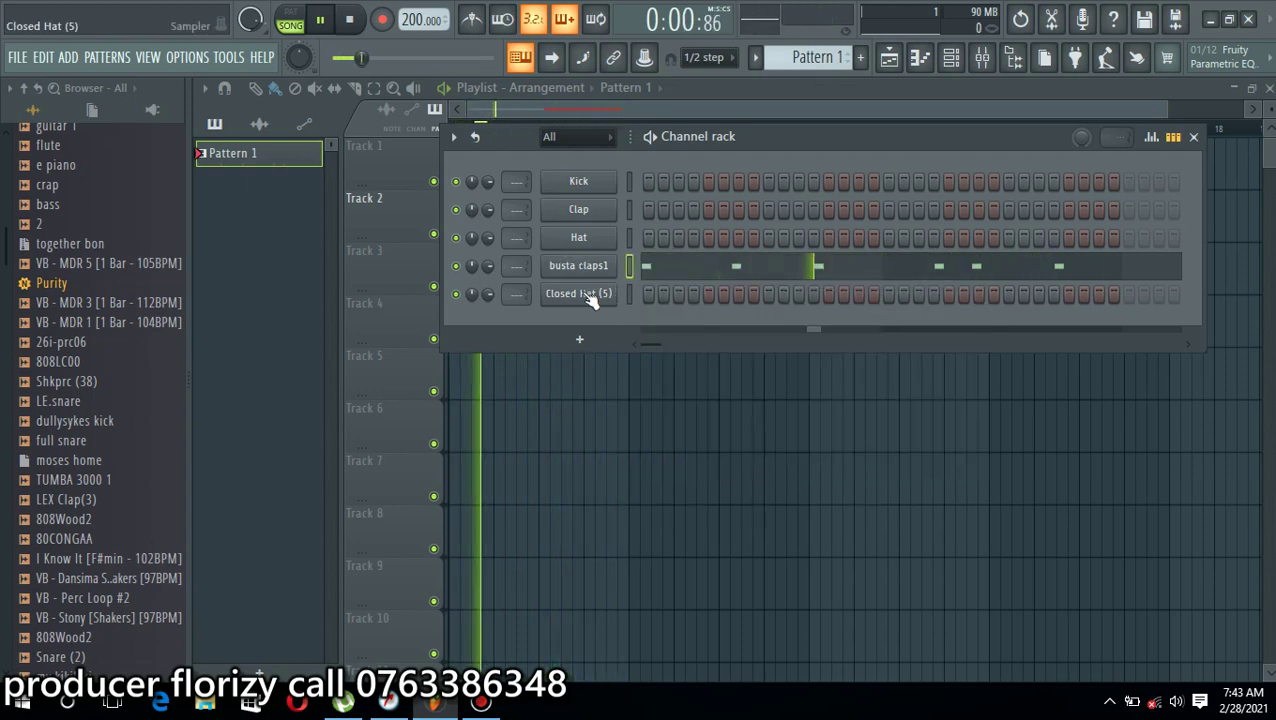
{"action": "right_click", "coordinate": [586, 298]}
{"action": "left_click", "coordinate": [849, 330]}
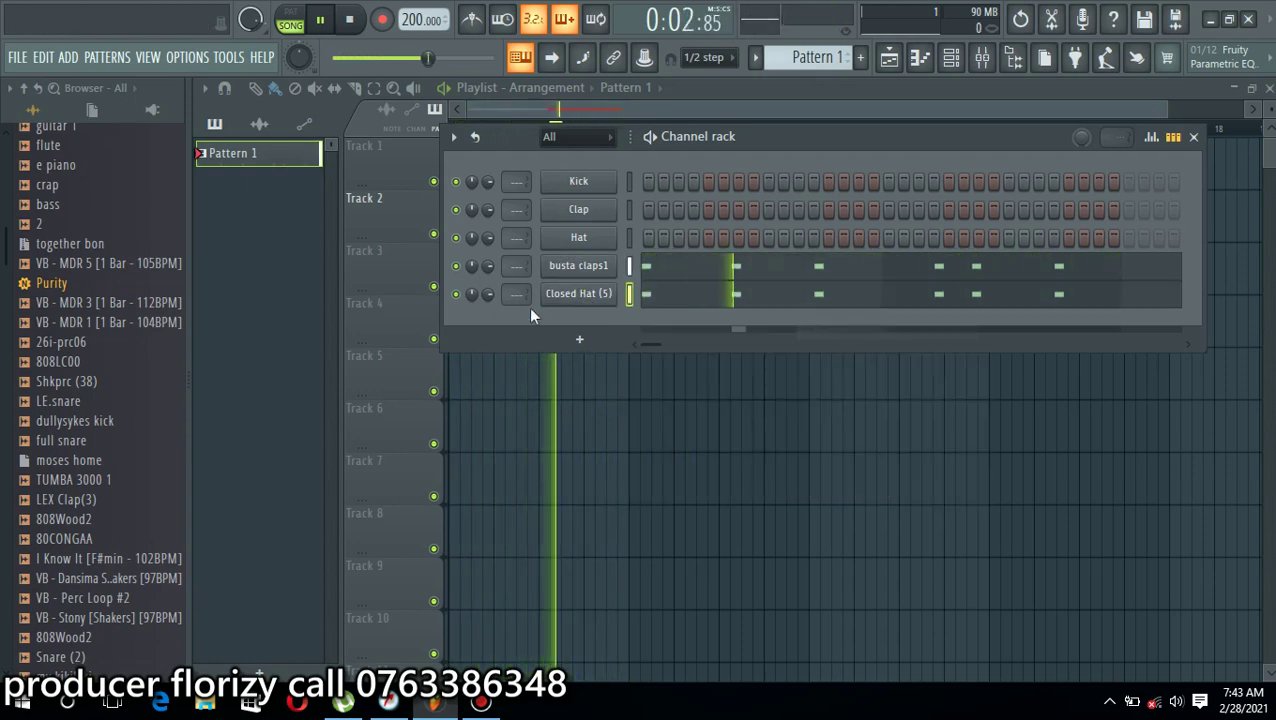
{"action": "left_click_drag", "start_coordinate": [489, 294], "coordinate": [489, 322]}
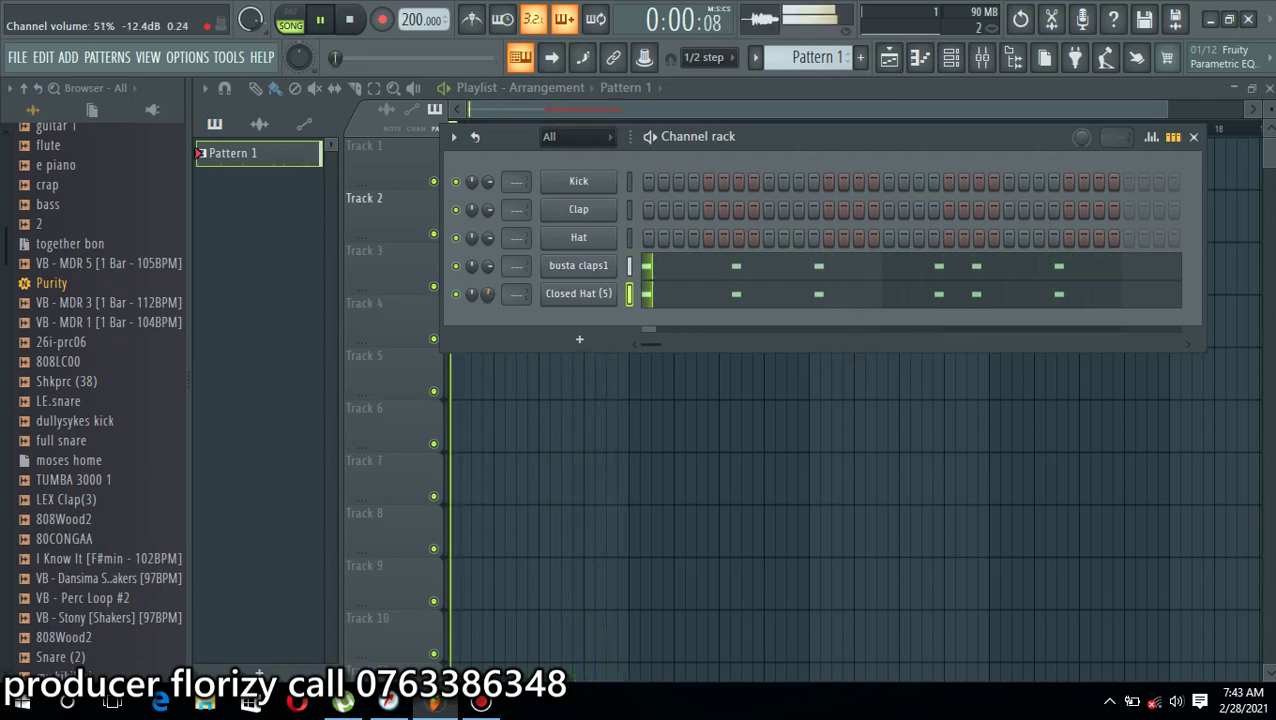
Audition the dullysykes kick and Shkprc (38) samples, and add Shkprc (38) as a new channel below Closed Hat (5)
{"action": "left_click", "coordinate": [89, 421]}
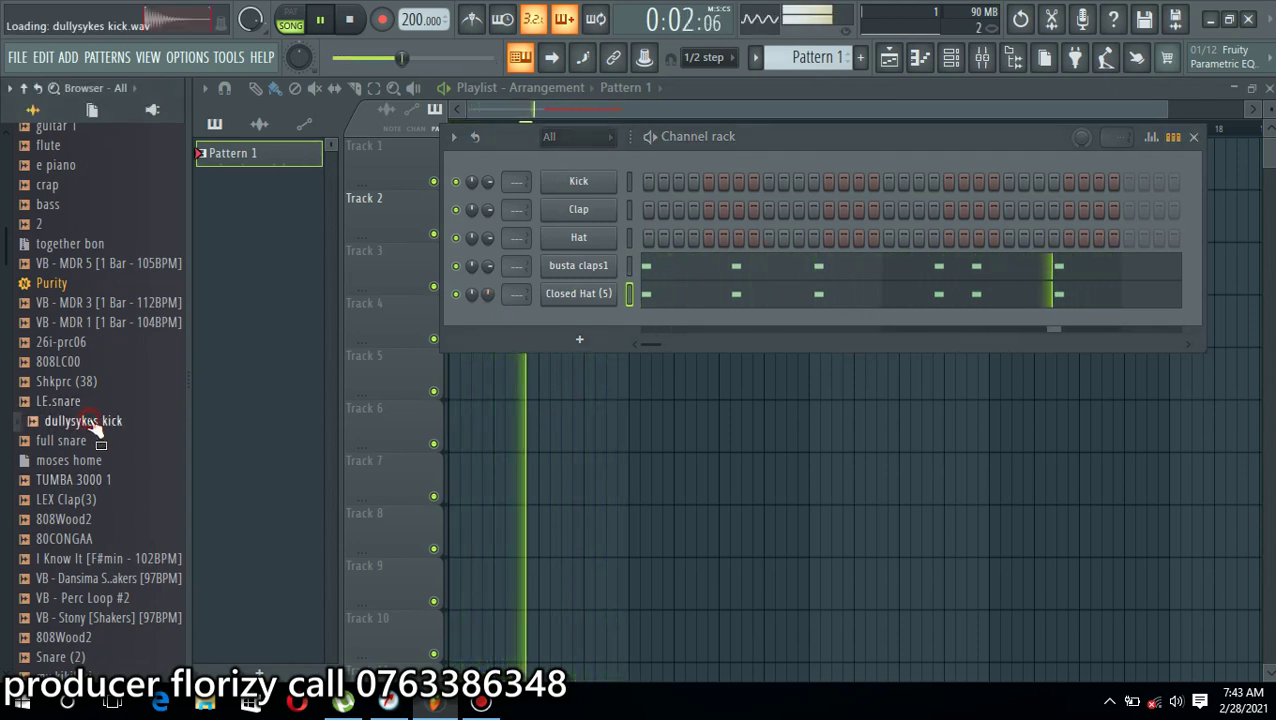
{"action": "left_click", "coordinate": [86, 383]}
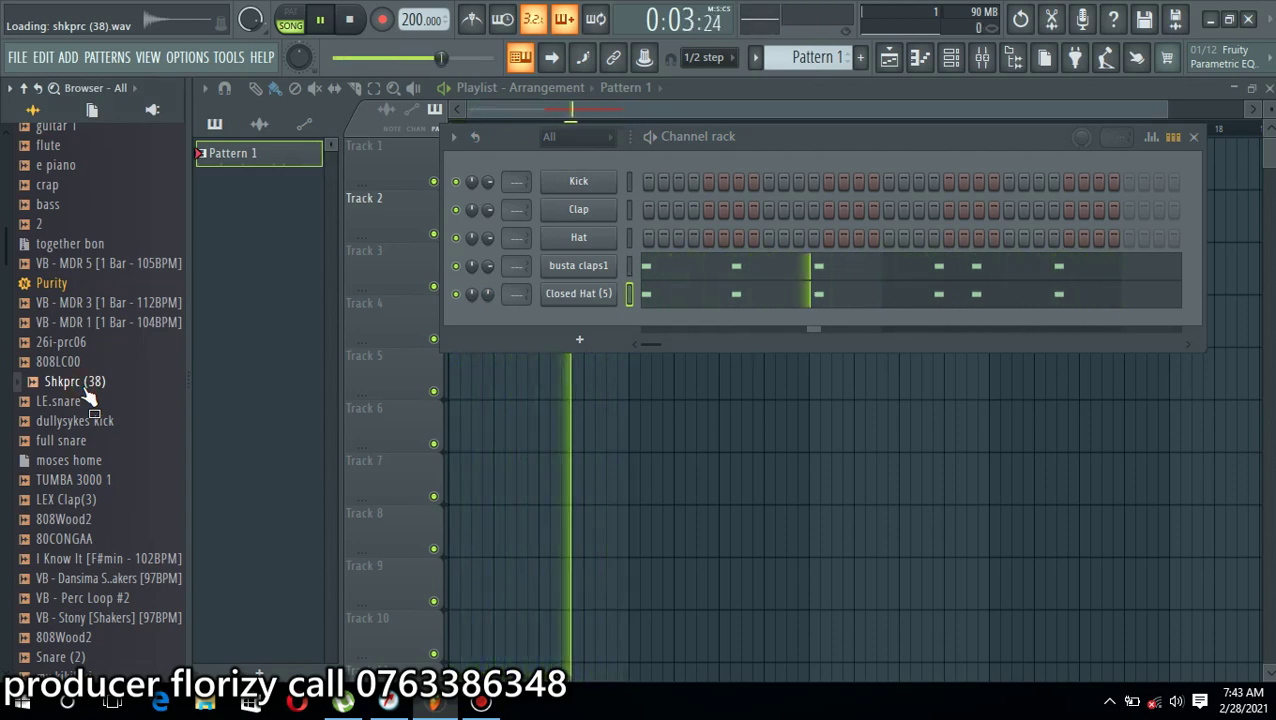
{"action": "left_click_drag", "start_coordinate": [95, 398], "coordinate": [592, 321]}
Place two C5 notes for Shkprc (38) in bar 2, one midway through and one matching the last hat hit, and close the piano roll
{"action": "right_click", "coordinate": [605, 328]}
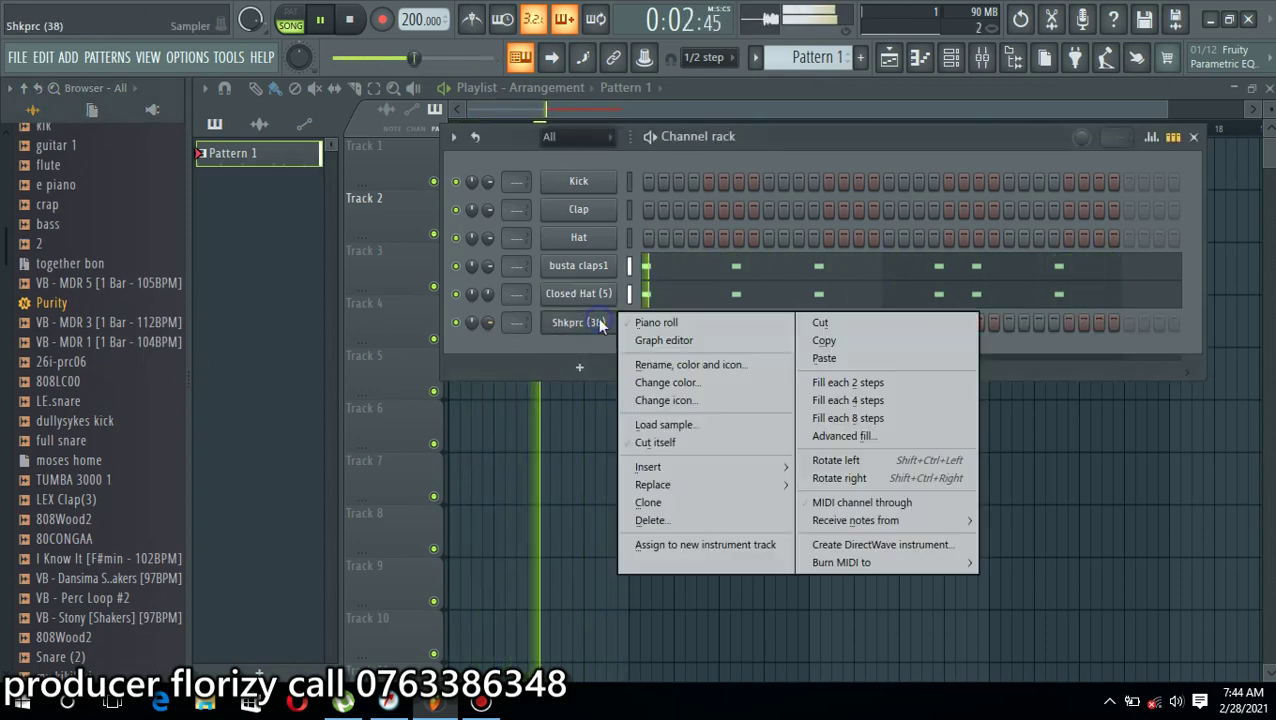
{"action": "left_click", "coordinate": [650, 321]}
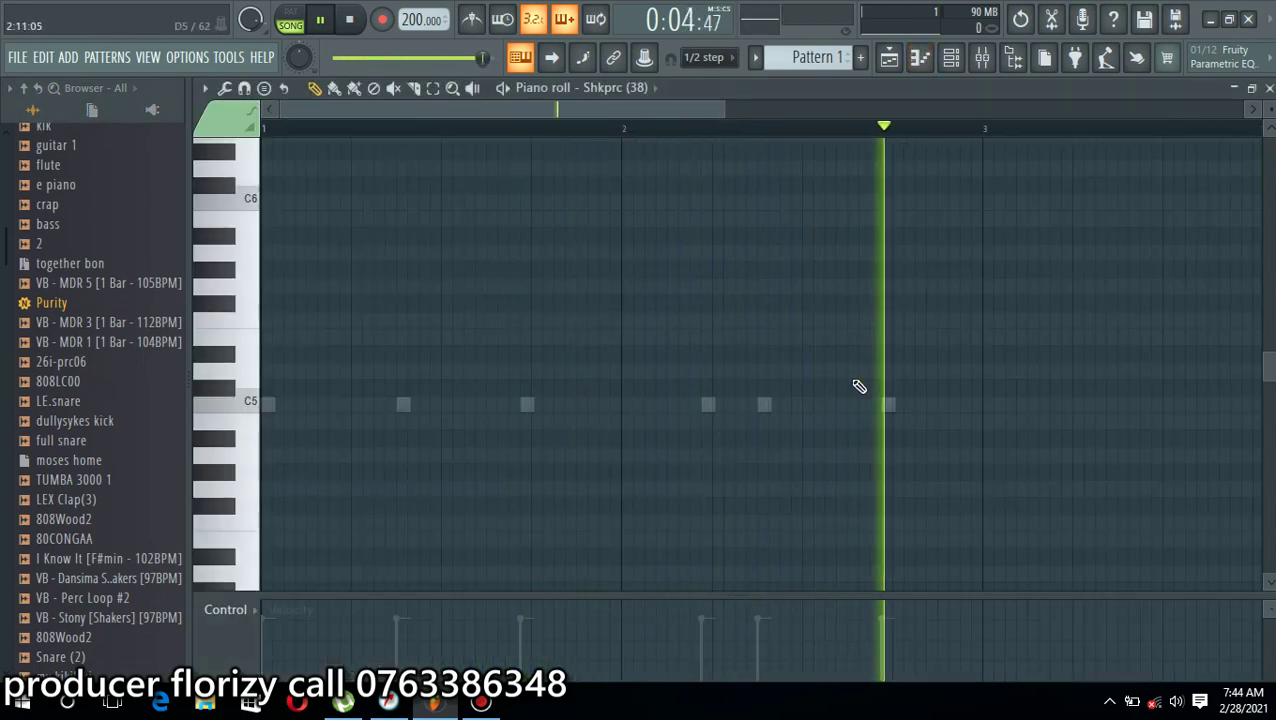
{"action": "left_click", "coordinate": [808, 405]}
{"action": "left_click", "coordinate": [889, 405]}
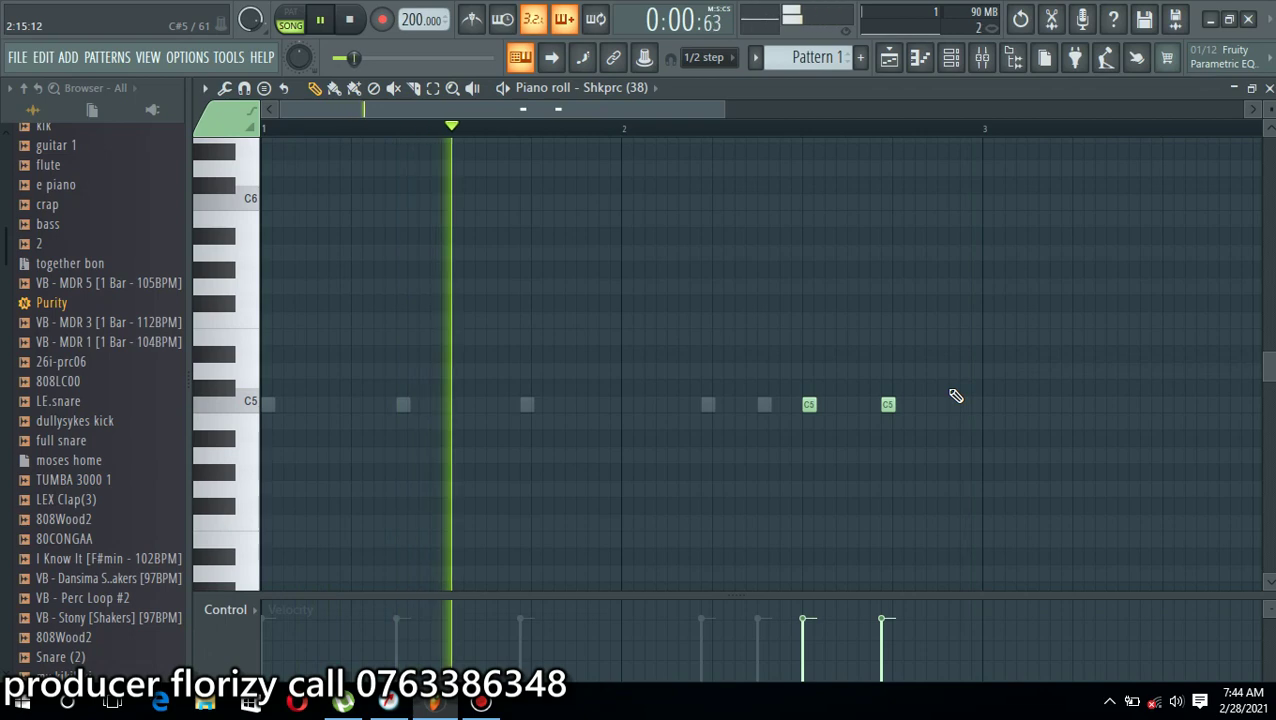
{"action": "left_click", "coordinate": [1269, 88]}
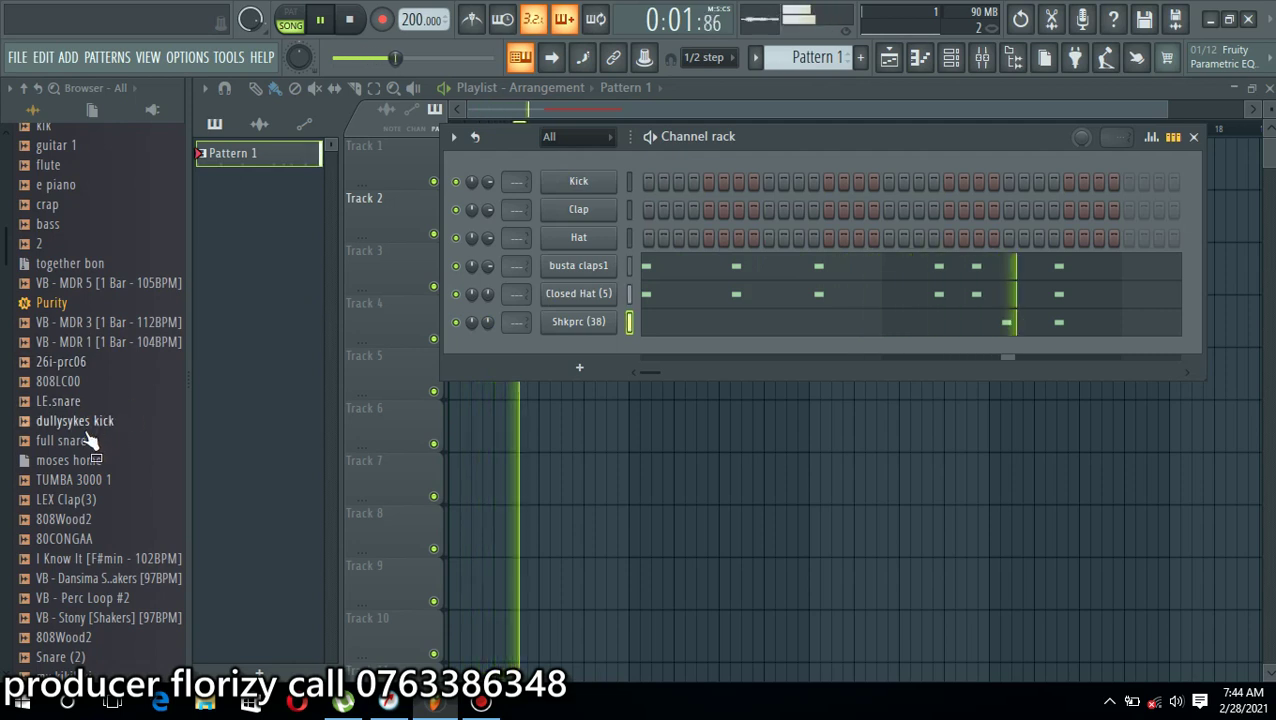
Audition the 808LC00, 26i-prc06 and LE.snare samples, and replace the busta claps1 channel's sample with LE.snare
{"action": "left_click", "coordinate": [89, 383]}
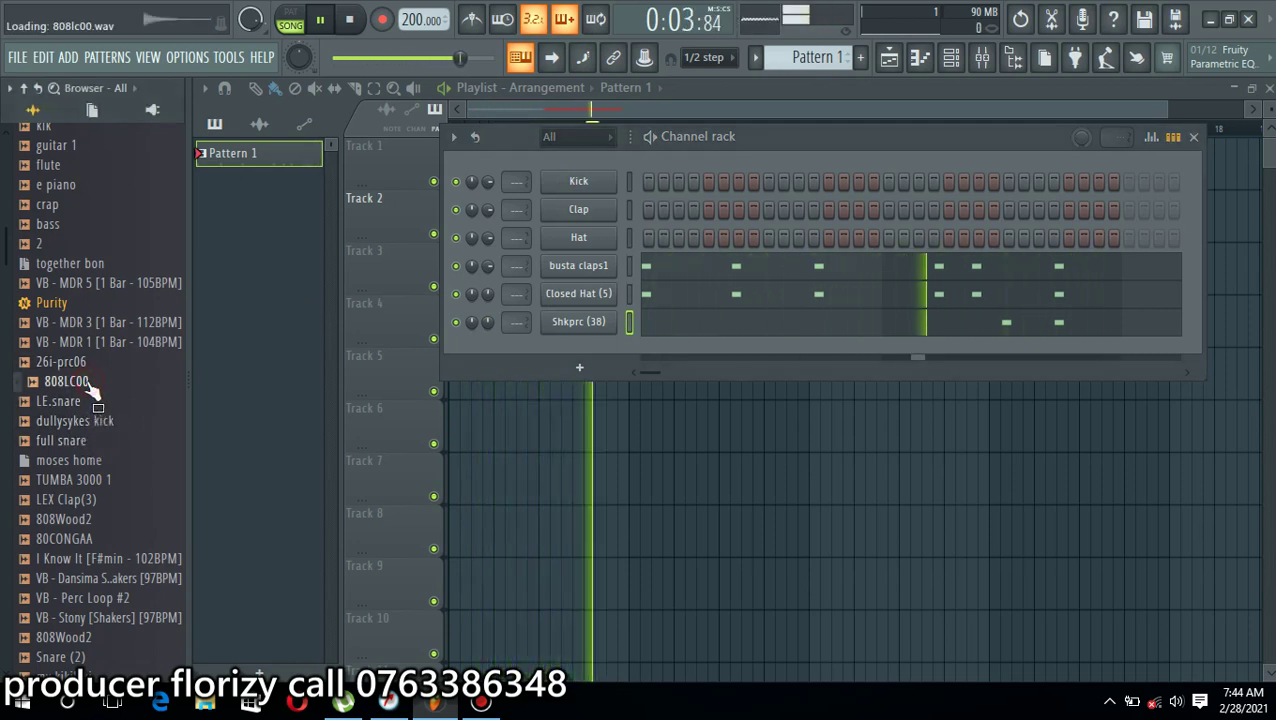
{"action": "left_click", "coordinate": [88, 369]}
{"action": "left_click", "coordinate": [90, 383]}
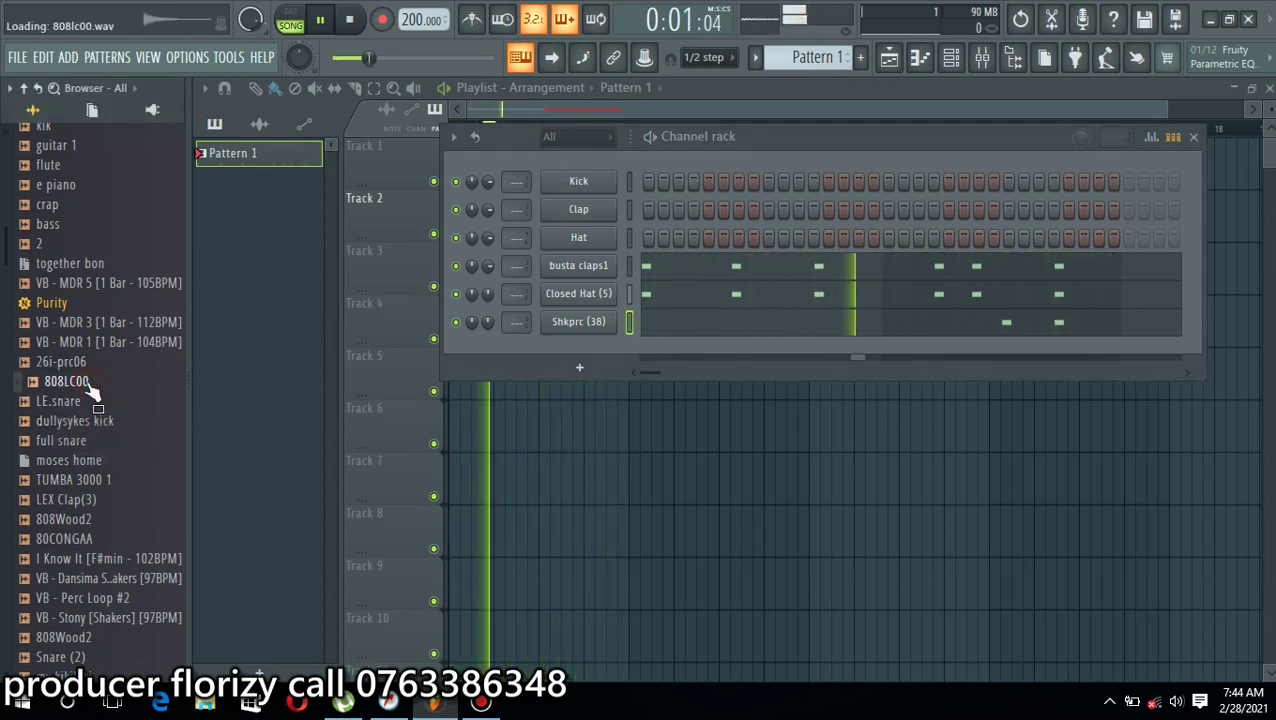
{"action": "left_click", "coordinate": [87, 364]}
{"action": "left_click", "coordinate": [89, 402]}
{"action": "left_click_drag", "start_coordinate": [88, 407], "coordinate": [588, 276]}
{"action": "left_click", "coordinate": [590, 278]}
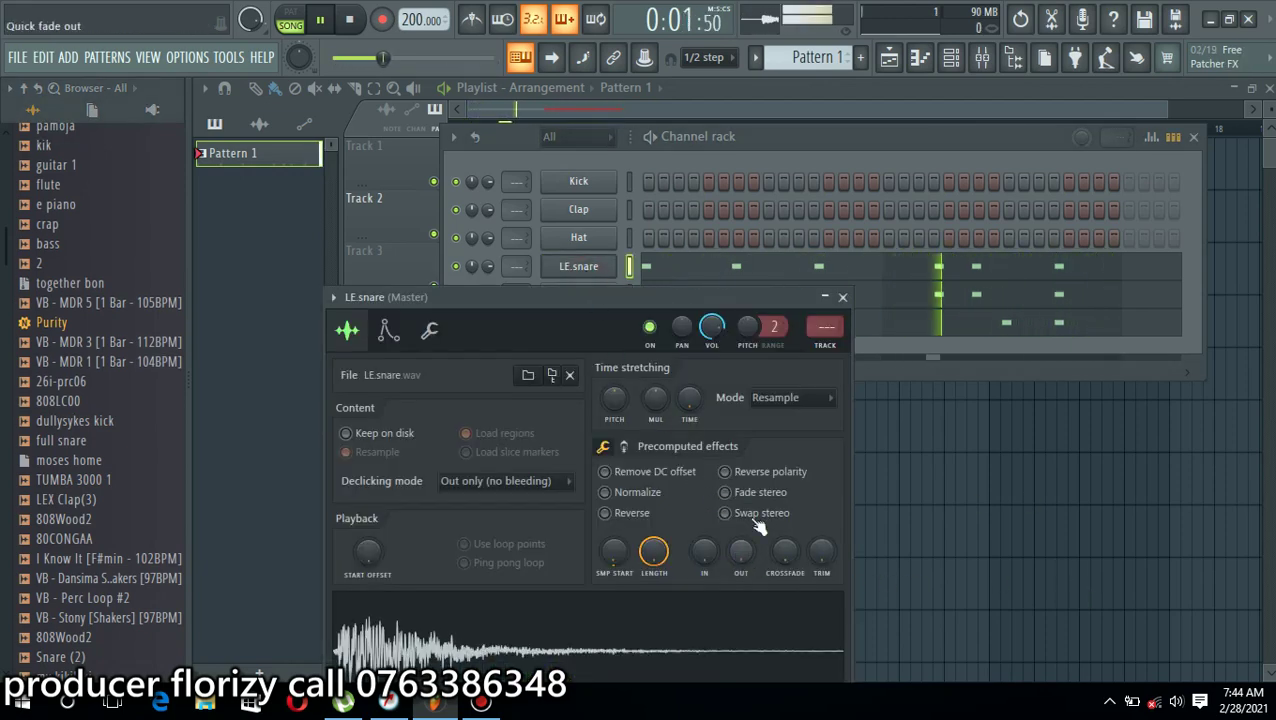
{"action": "left_click", "coordinate": [842, 298]}
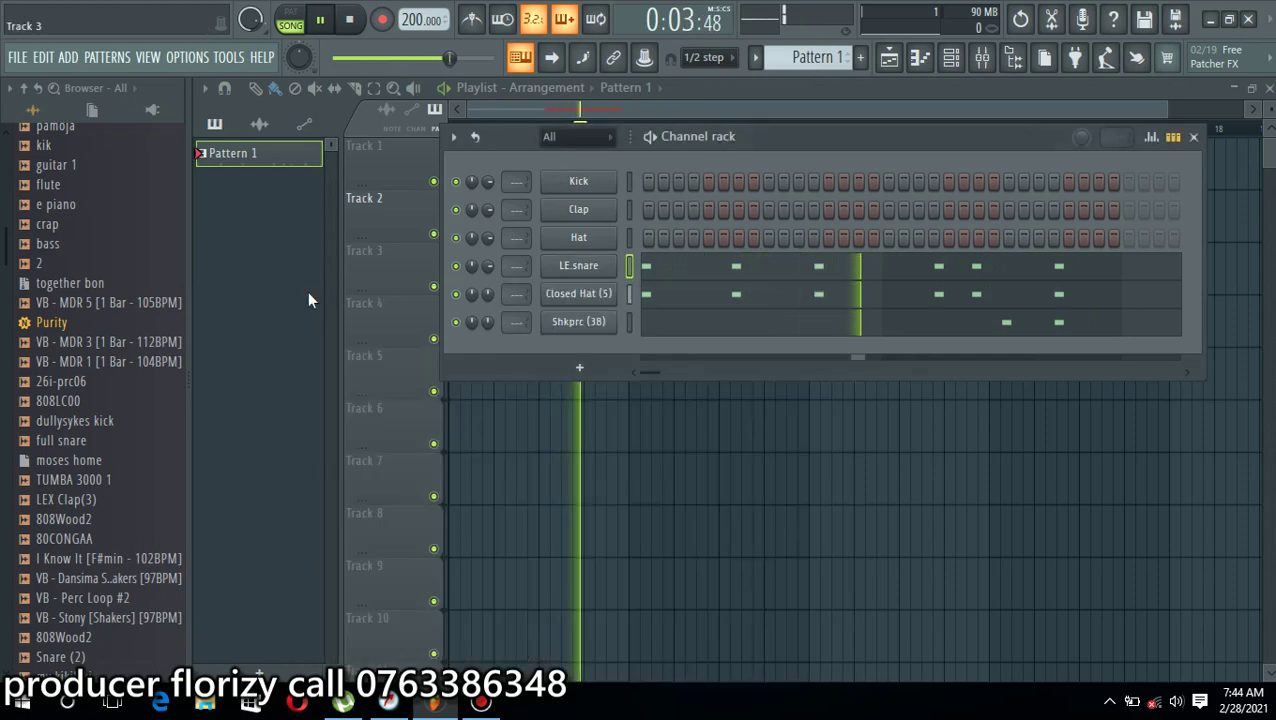
Add the busta claps1 sample from the recent files as a new channel between Closed Hat (5) and Shkprc (38)
{"action": "scroll", "coordinate": [15, 200], "scroll_direction": "up", "scroll_amount": 2}
{"action": "scroll", "coordinate": [15, 200], "scroll_direction": "up", "scroll_amount": 4}
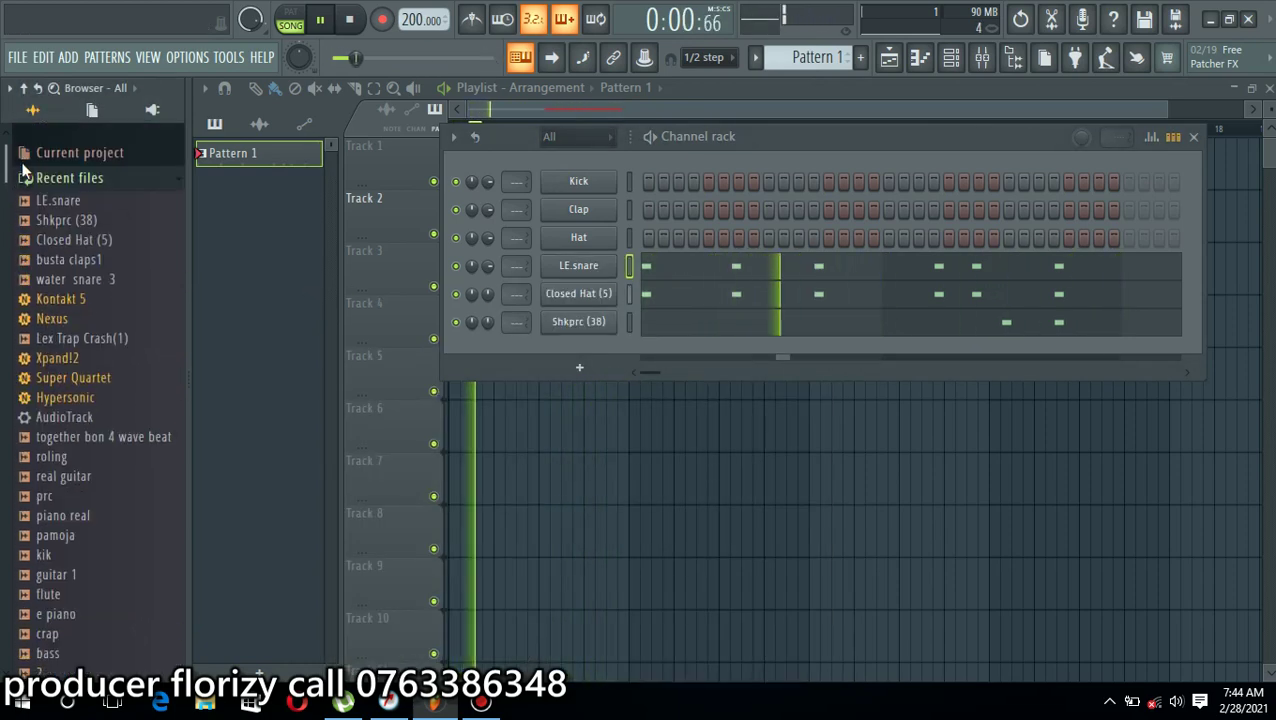
{"action": "left_click", "coordinate": [82, 203]}
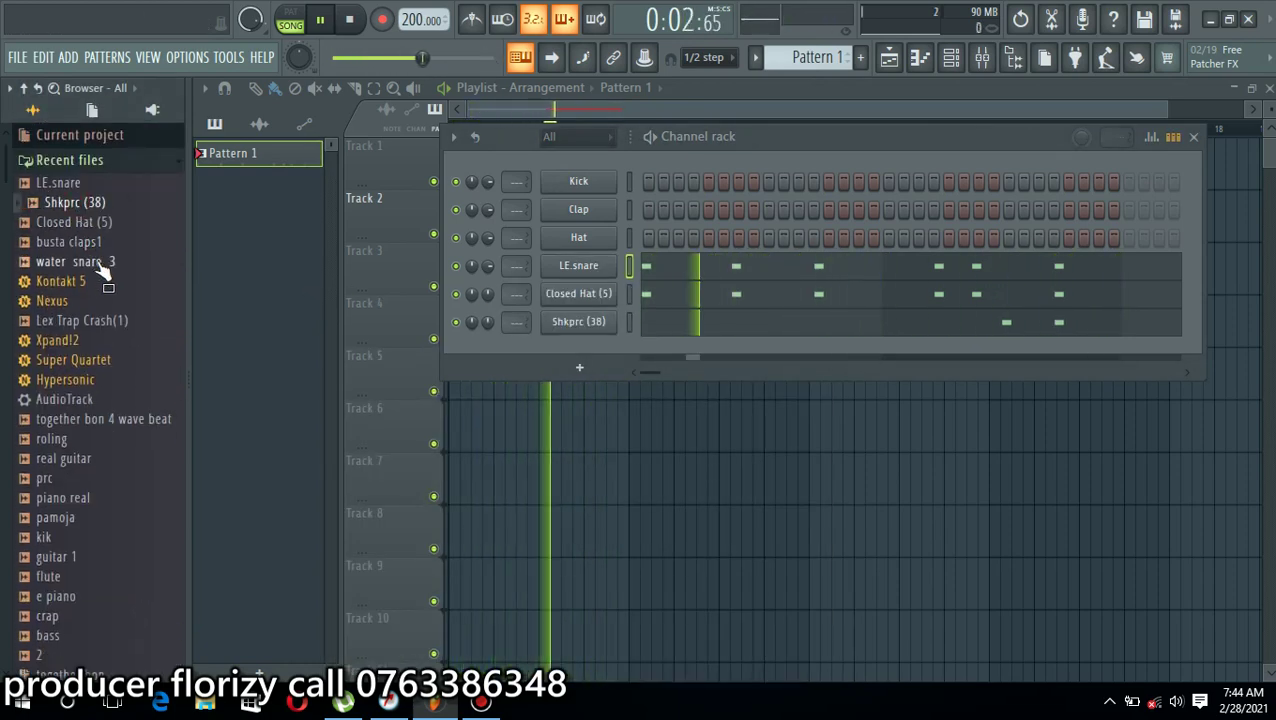
{"action": "left_click_drag", "start_coordinate": [80, 242], "coordinate": [584, 305]}
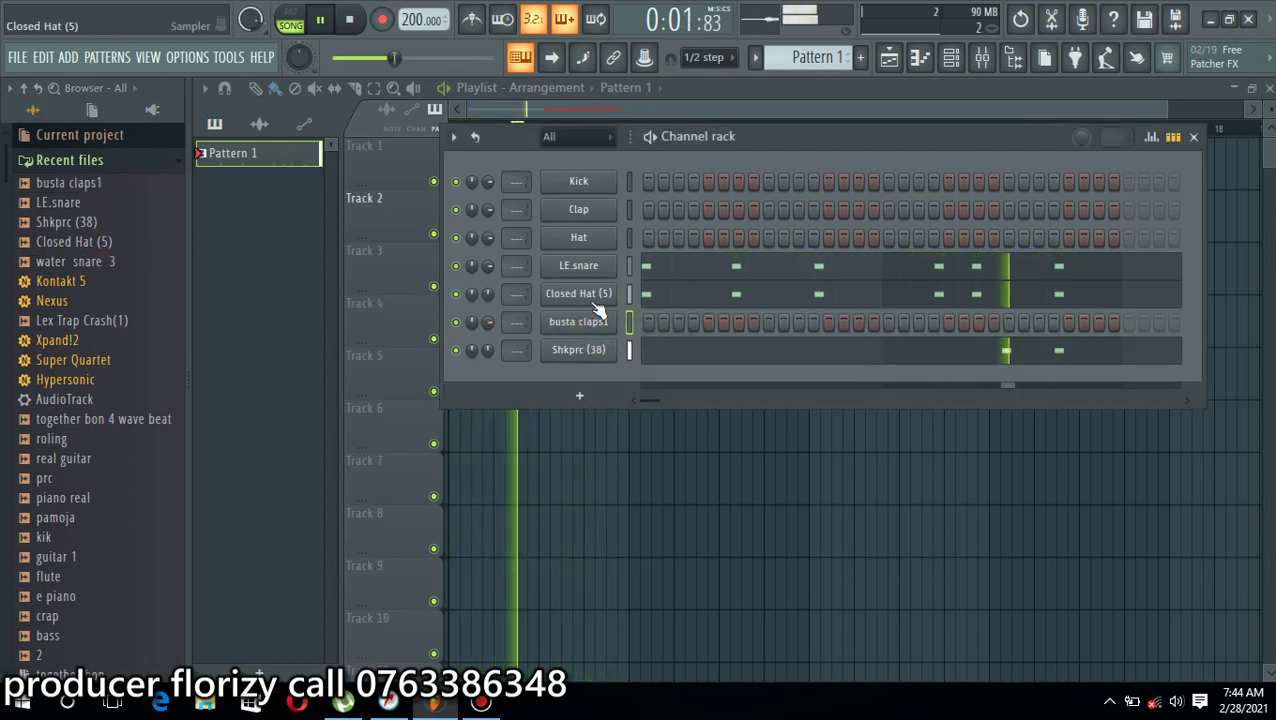
Copy the Closed Hat (5) notes into the new busta claps1 channel
{"action": "right_click", "coordinate": [593, 298]}
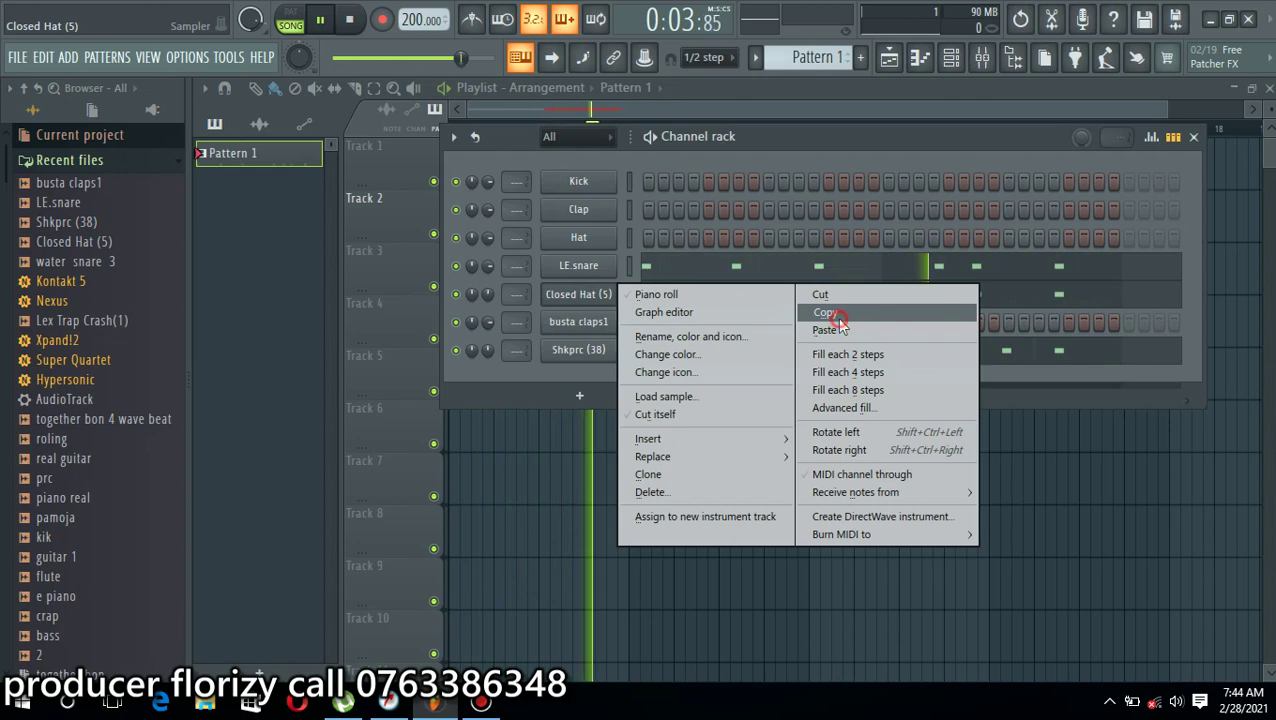
{"action": "left_click", "coordinate": [836, 330]}
{"action": "right_click", "coordinate": [590, 326]}
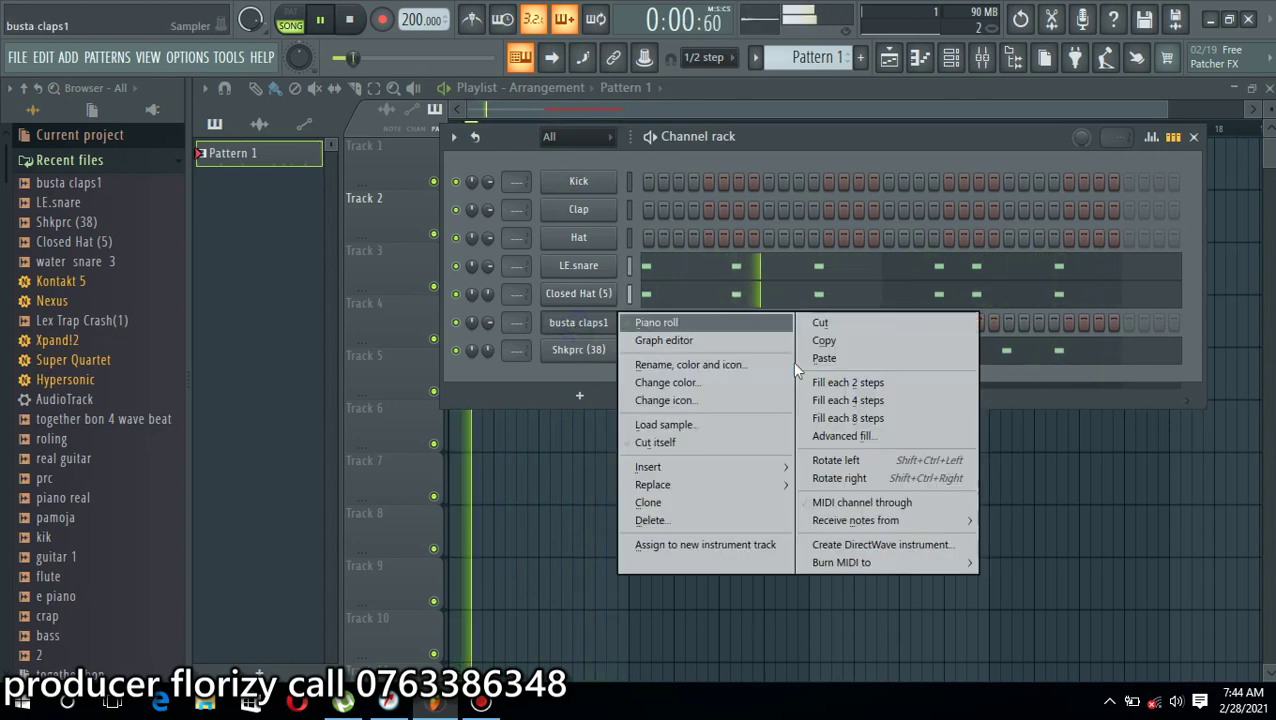
{"action": "left_click", "coordinate": [853, 362]}
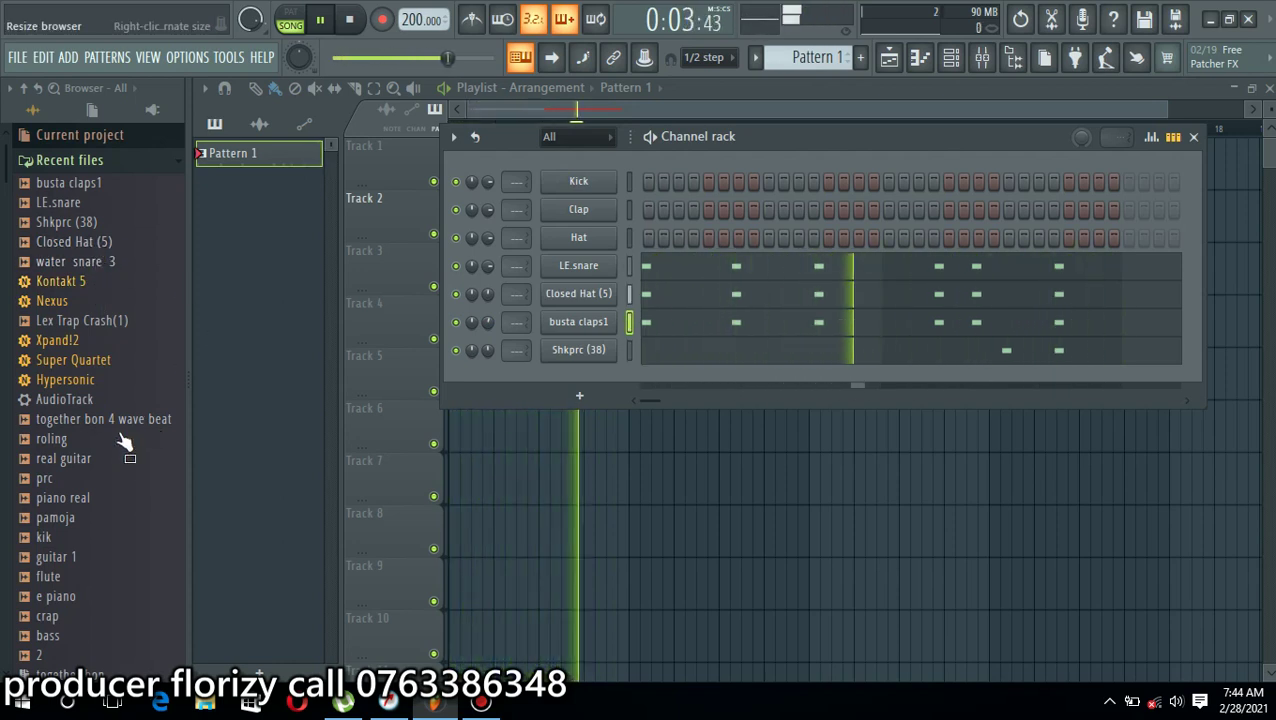
Audition kik, DANCE KIT 7 and FK092BD1, and replace the Kick channel's sample with BWB THE WAVE KICK (1)
{"action": "left_click", "coordinate": [71, 543]}
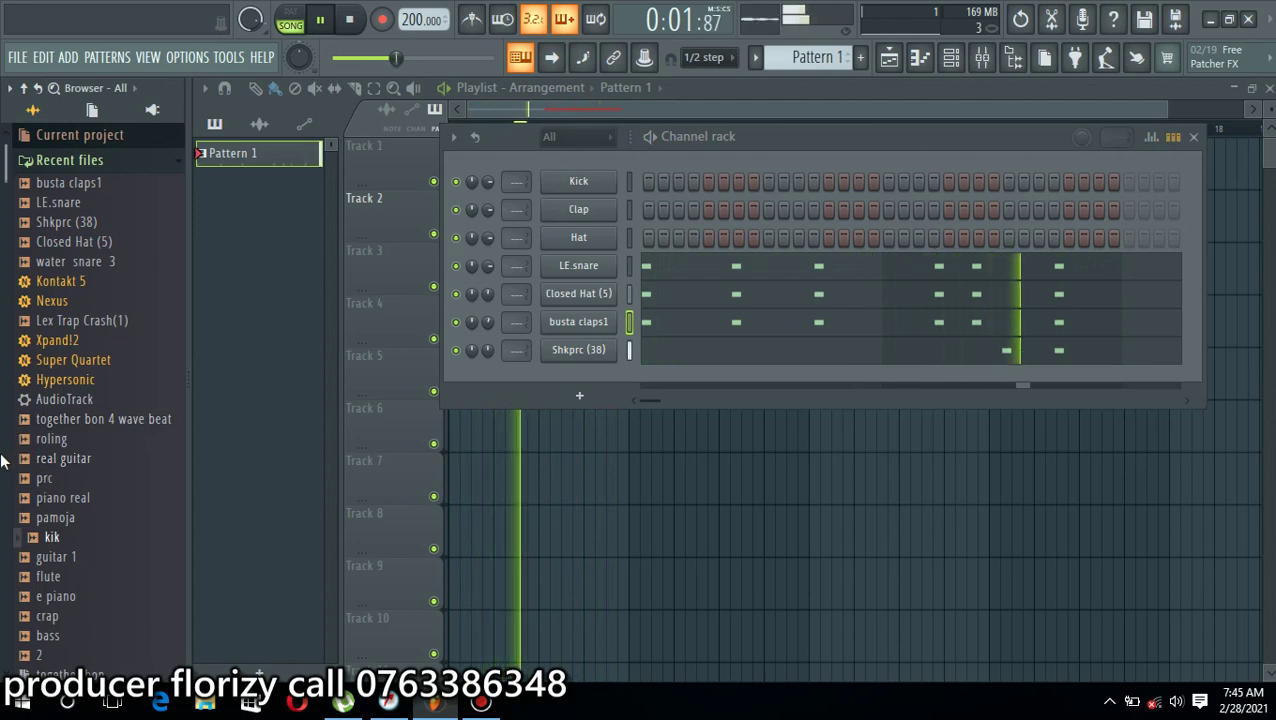
{"action": "left_click_drag", "start_coordinate": [3, 453], "coordinate": [1, 476]}
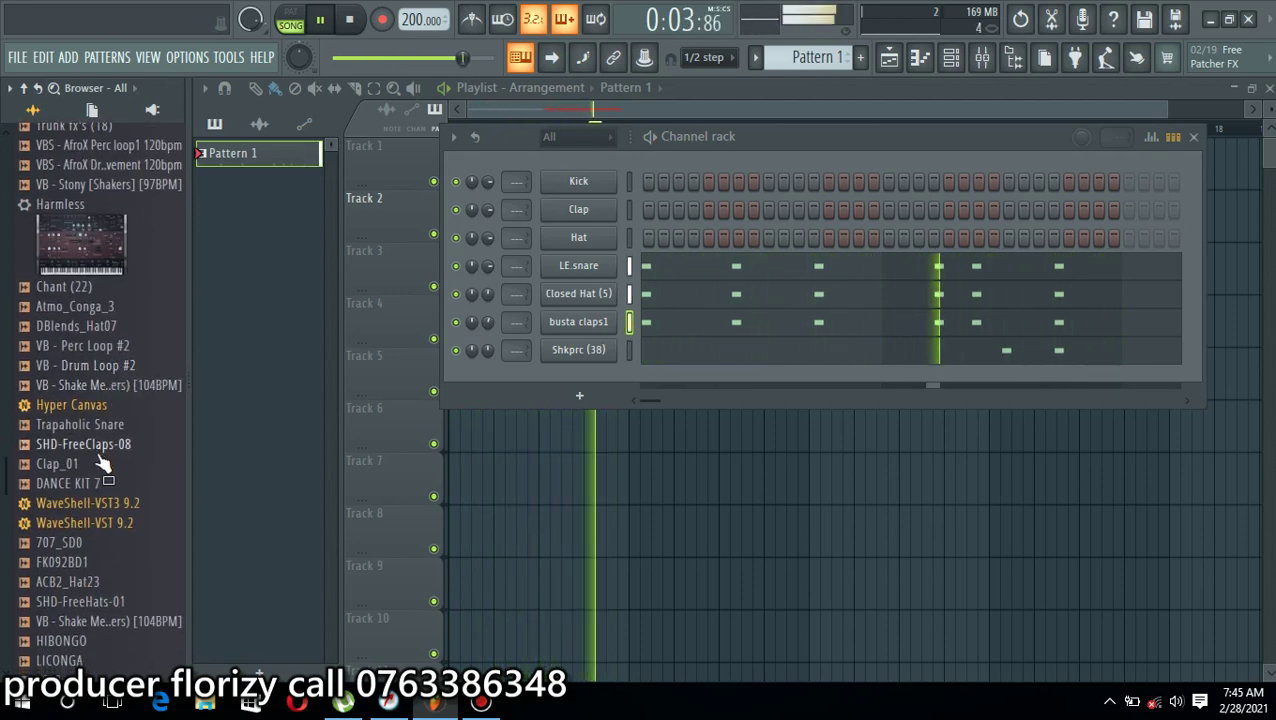
{"action": "left_click", "coordinate": [72, 483]}
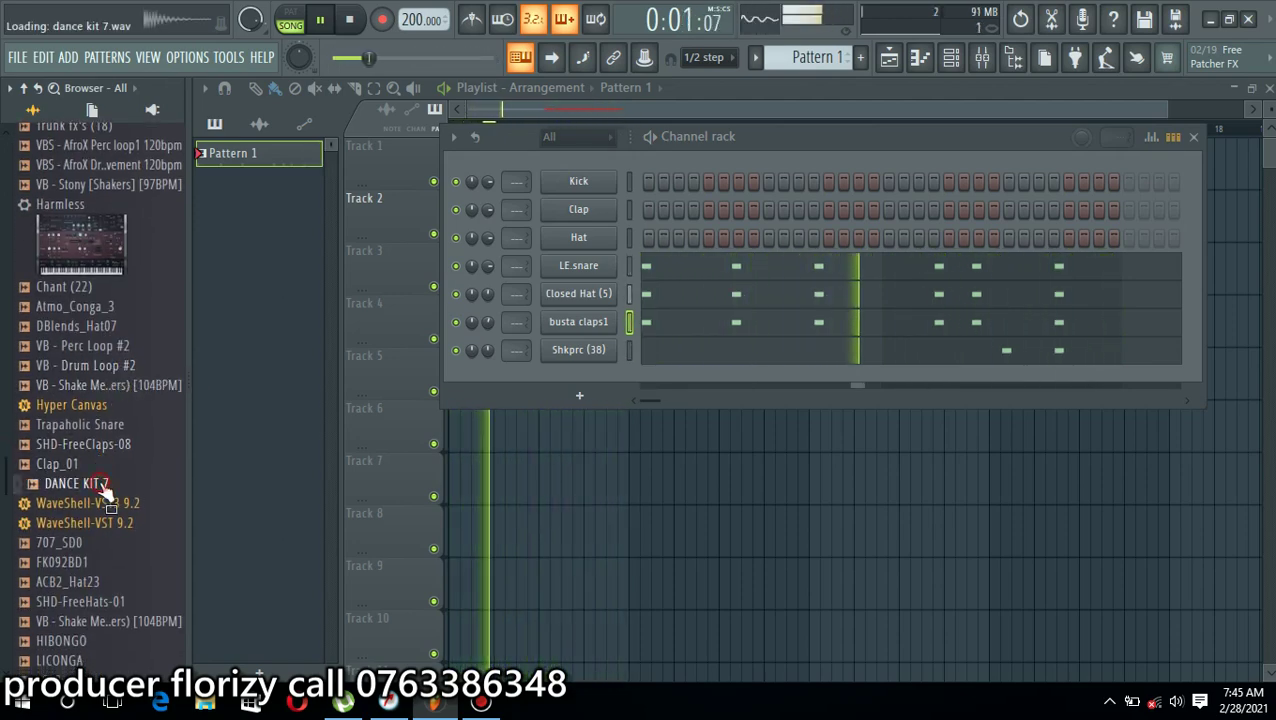
{"action": "left_click_drag", "start_coordinate": [3, 483], "coordinate": [6, 527]}
{"action": "left_click", "coordinate": [72, 385]}
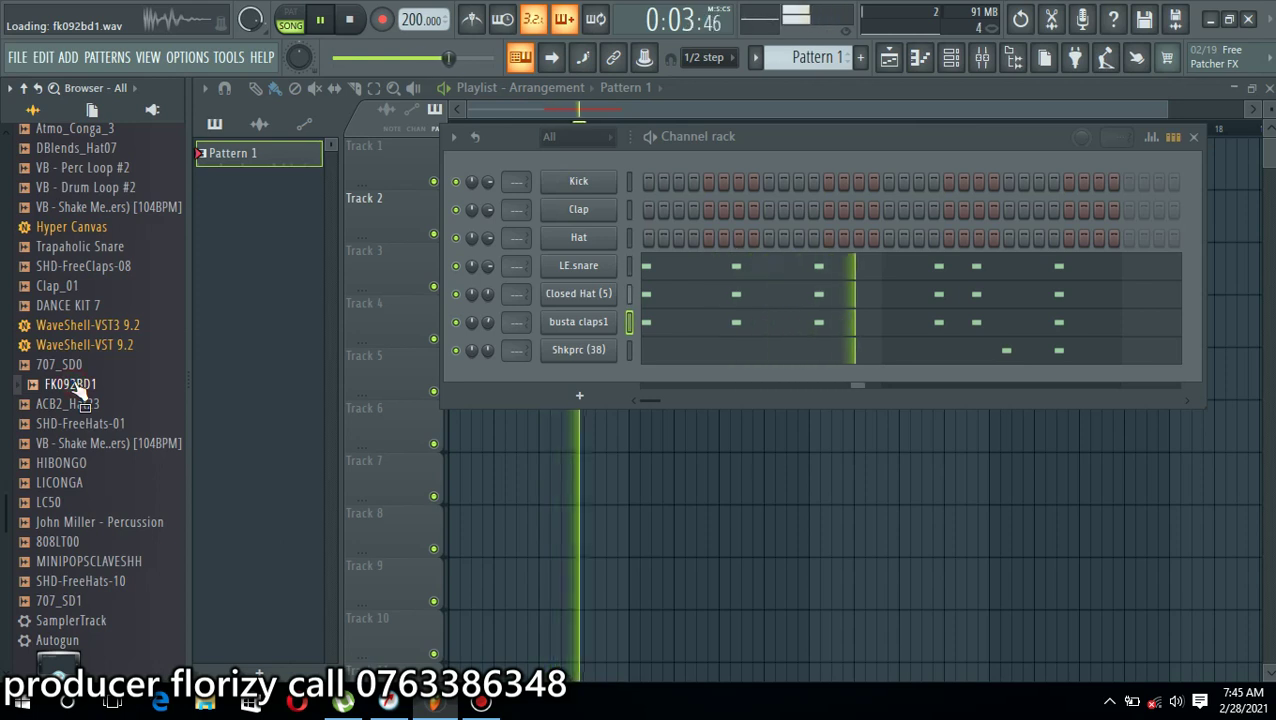
{"action": "left_click_drag", "start_coordinate": [3, 505], "coordinate": [590, 181]}
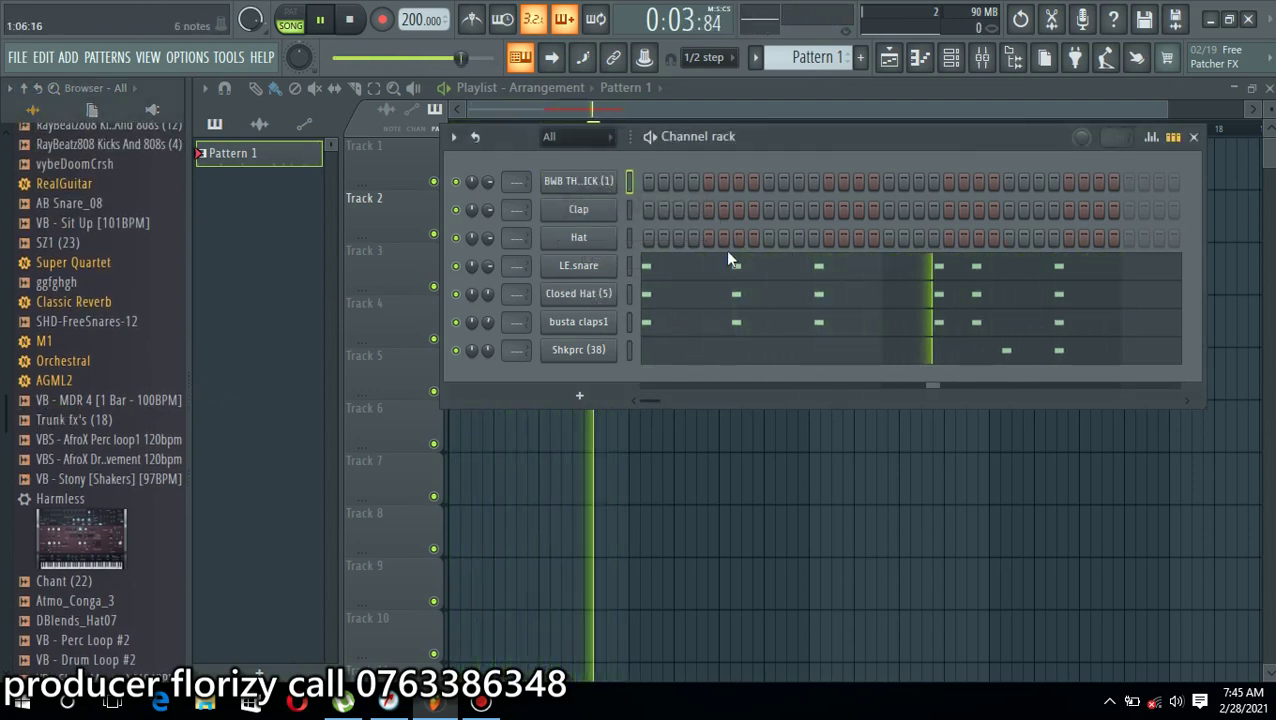
Switch to Pattern 2, place it on playlist Track 1 at bar 1, and stretch its clip to bar 5 with Line snapping
{"action": "left_click_drag", "start_coordinate": [820, 58], "coordinate": [820, 48]}
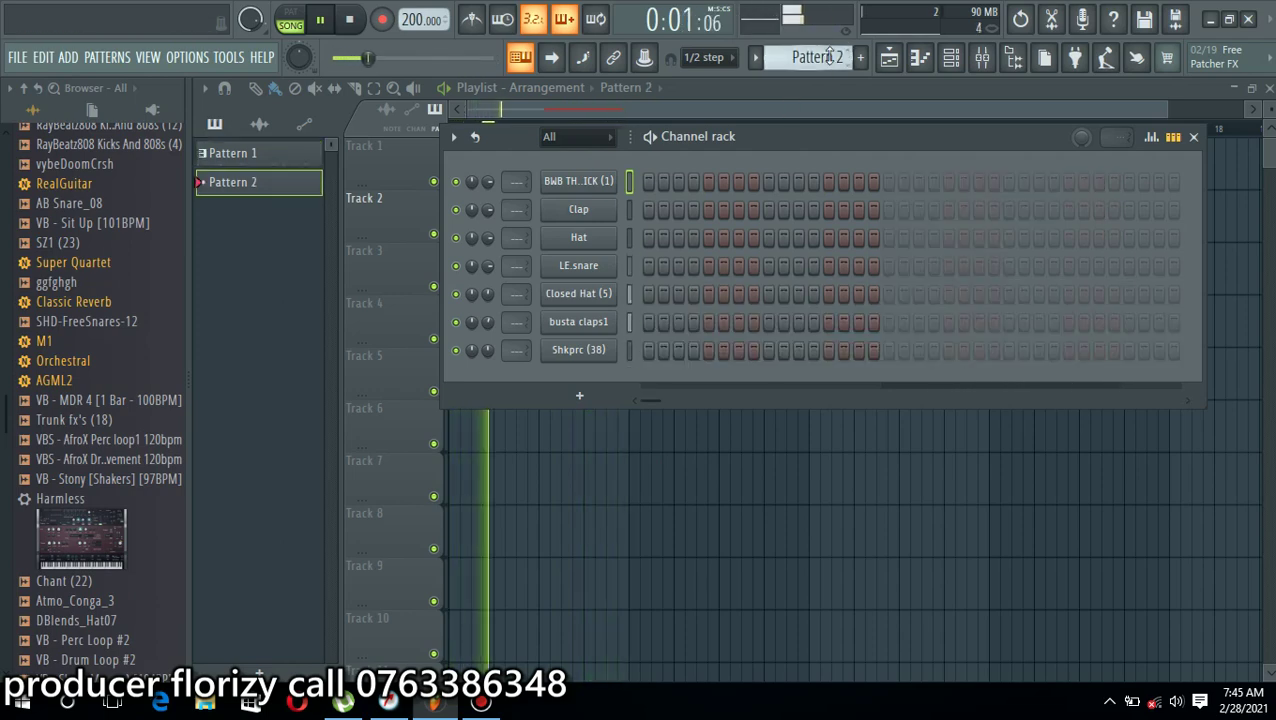
{"action": "right_click", "coordinate": [627, 472]}
{"action": "left_click_drag", "start_coordinate": [500, 172], "coordinate": [433, 177]}
{"action": "left_click", "coordinate": [704, 58]}
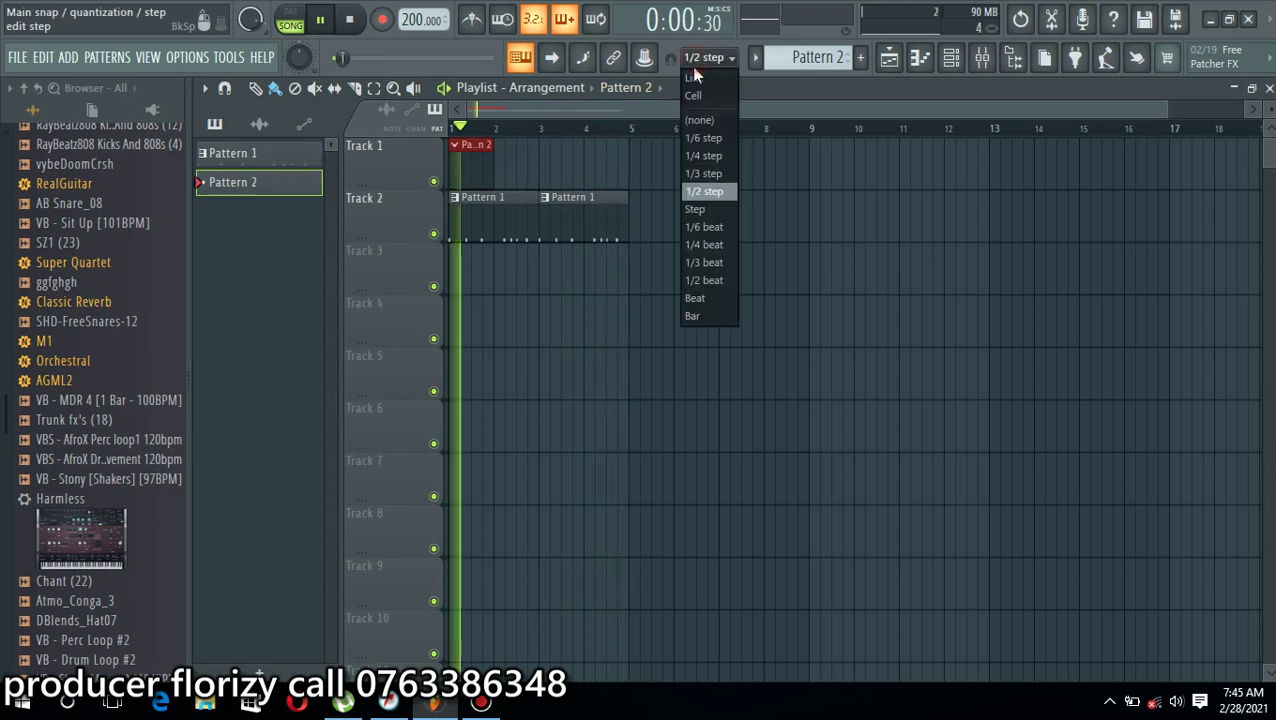
{"action": "left_click", "coordinate": [692, 83]}
{"action": "left_click_drag", "start_coordinate": [490, 170], "coordinate": [628, 175]}
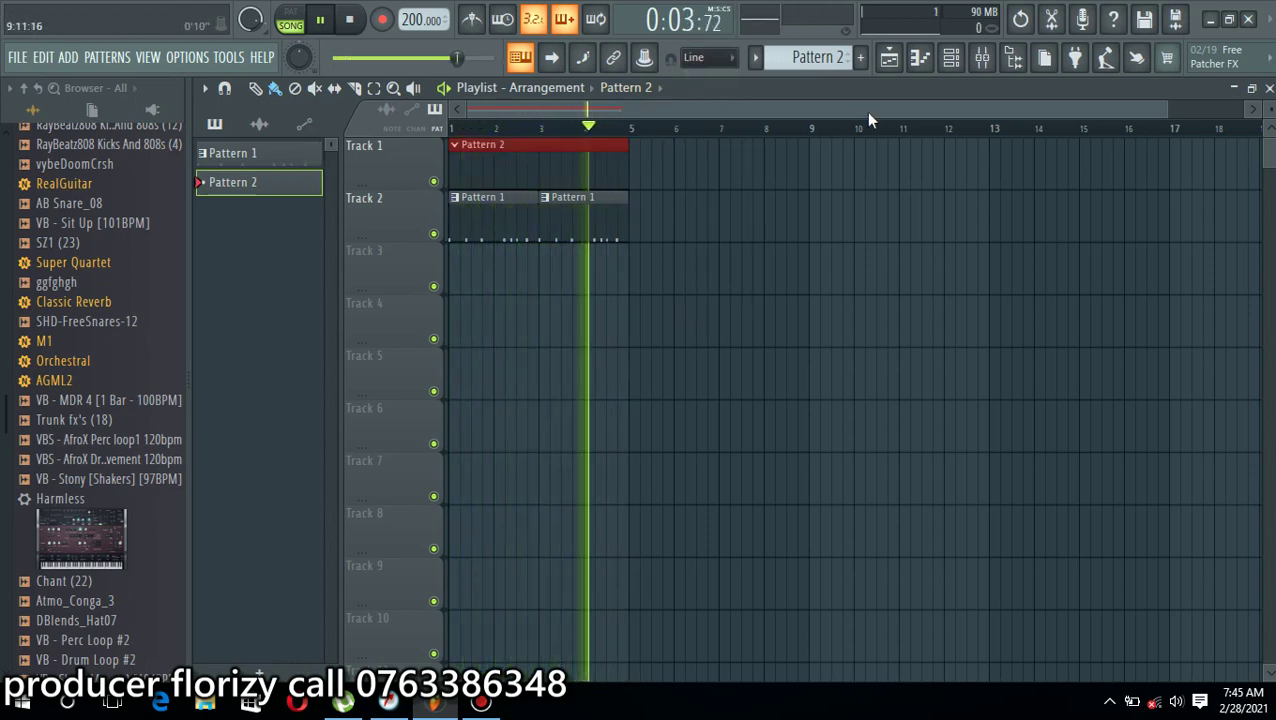
Lower the BWB THE WAVE KICK (1) channel's volume to about 45% and place C5 notes at the starts of bars 1 and 2
{"action": "left_click", "coordinate": [951, 57]}
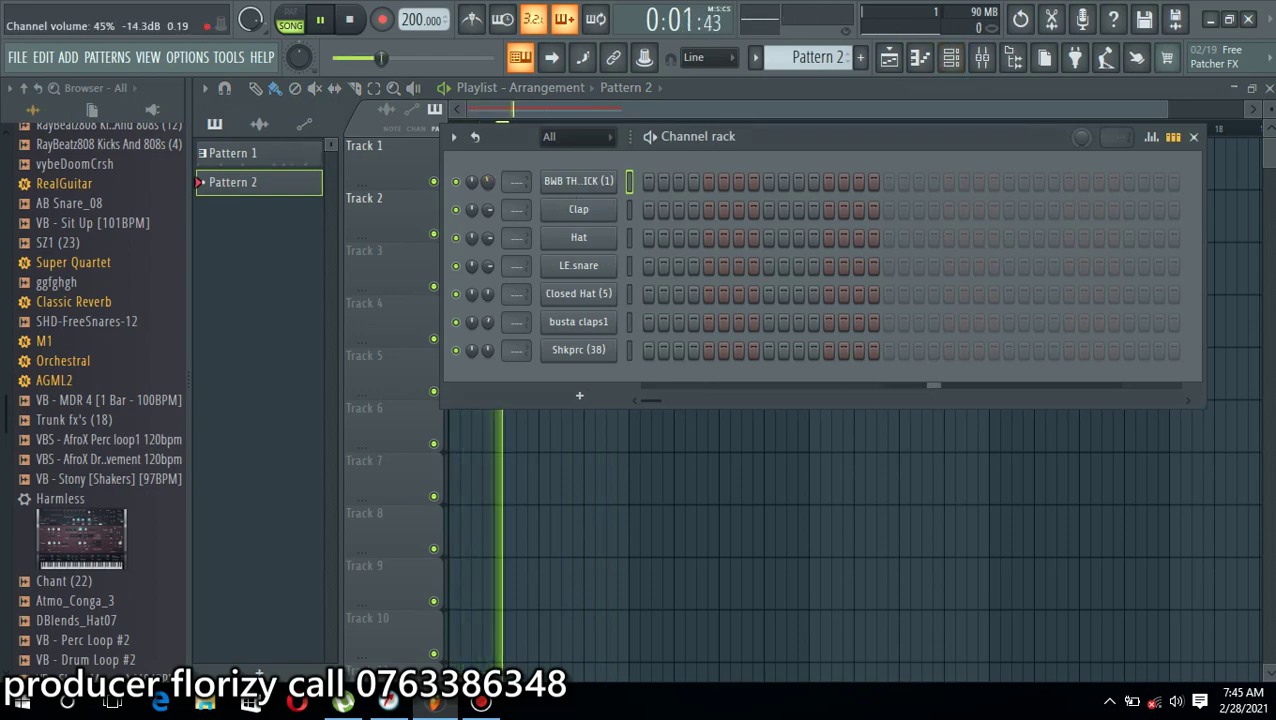
{"action": "right_click", "coordinate": [612, 180]}
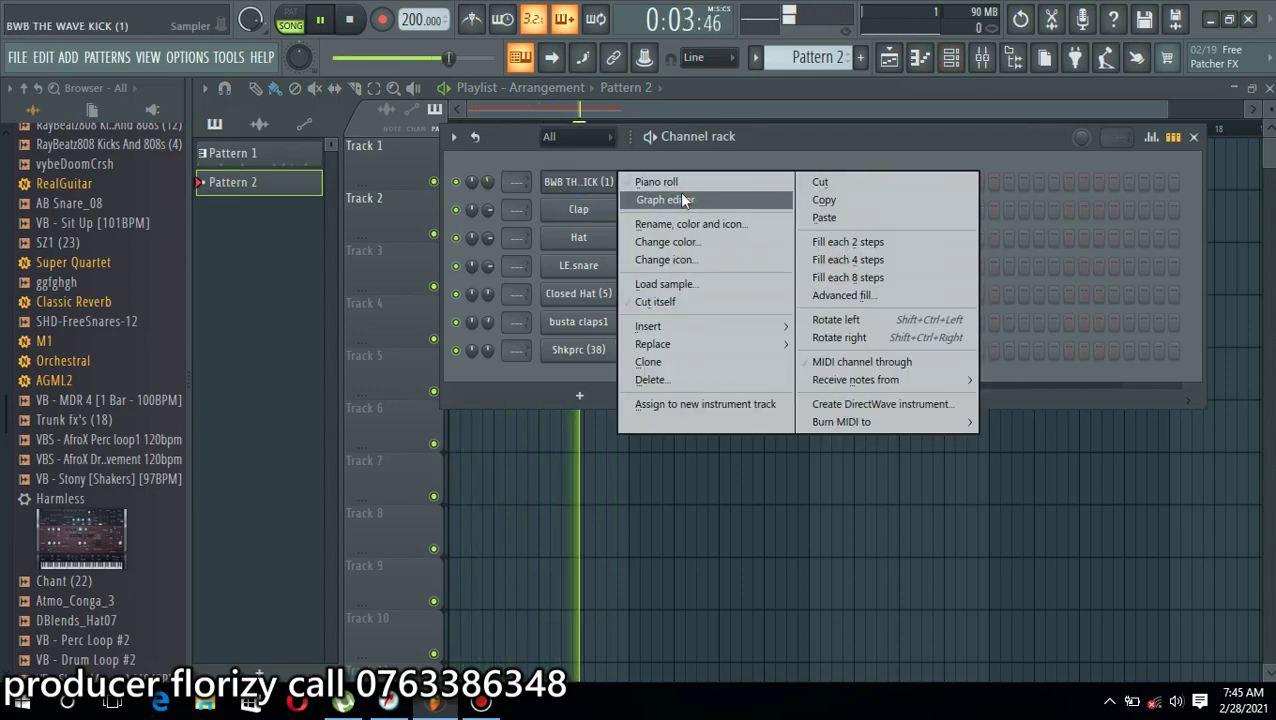
{"action": "left_click", "coordinate": [650, 181]}
{"action": "left_click", "coordinate": [268, 404]}
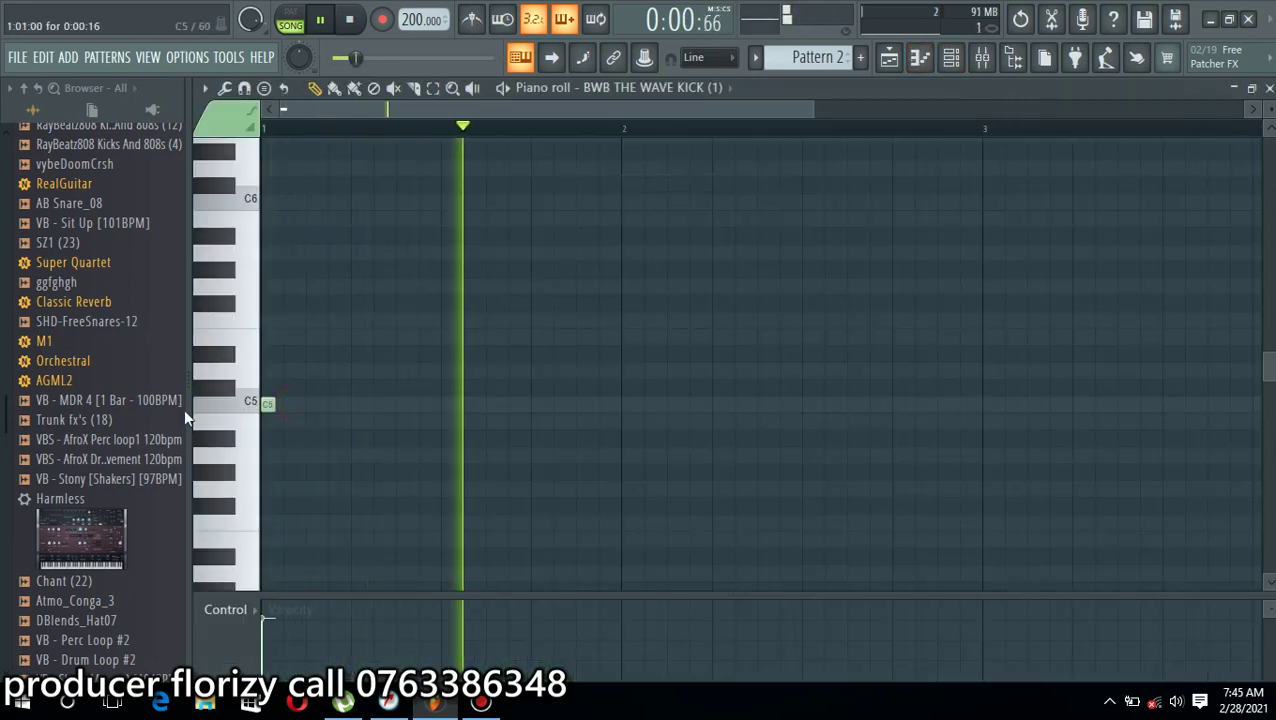
{"action": "left_click", "coordinate": [626, 403]}
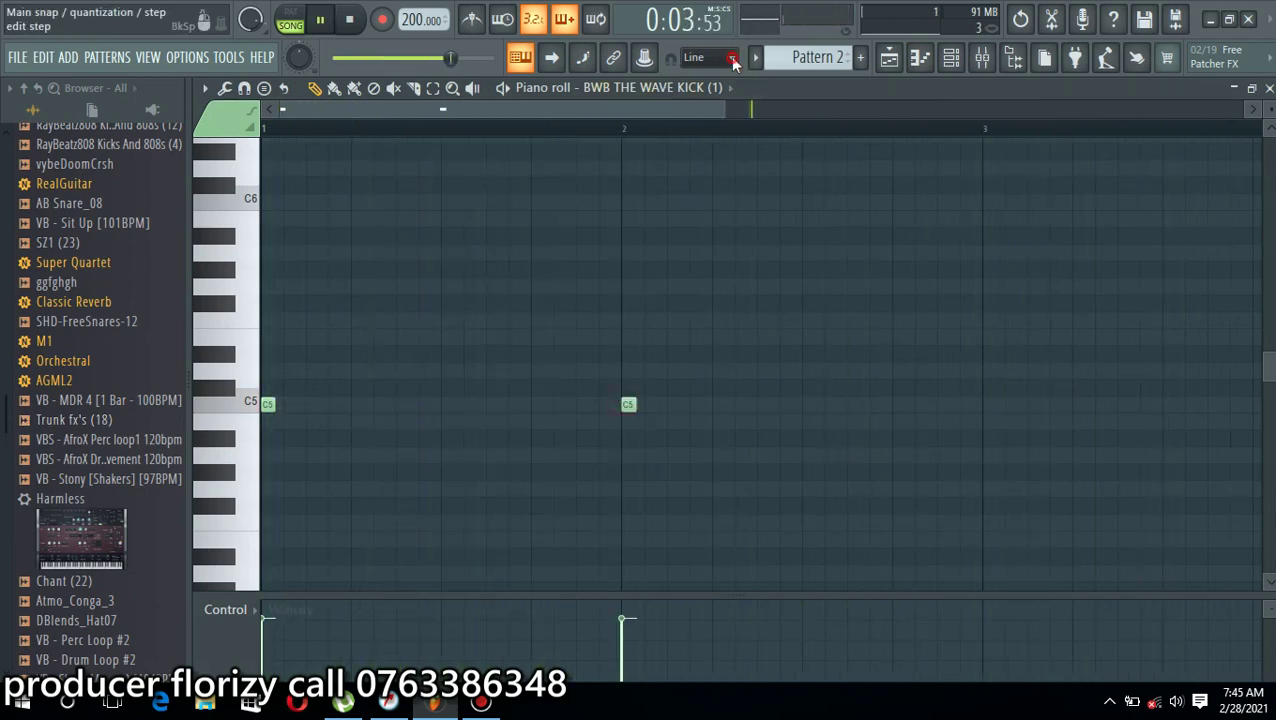
Set snapping to 1/2 step and add two more C5 kick notes within bar 2
{"action": "left_click", "coordinate": [706, 57]}
{"action": "left_click", "coordinate": [722, 193]}
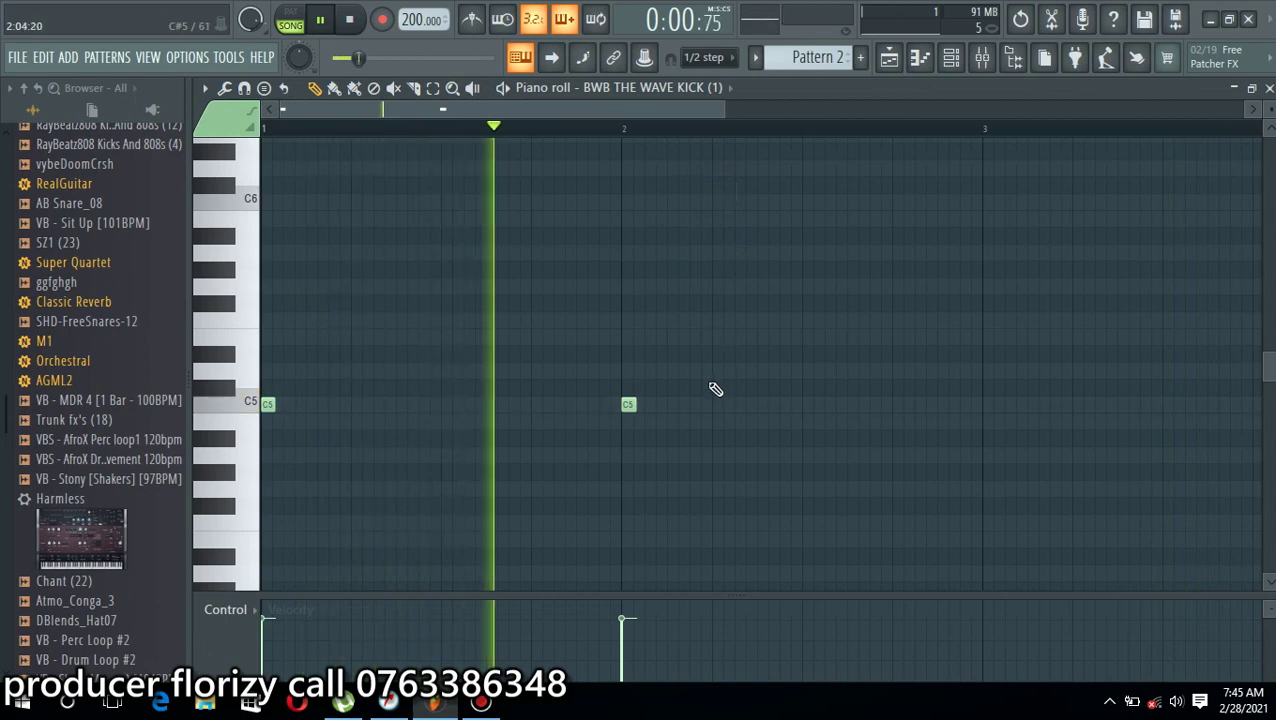
{"action": "left_click", "coordinate": [706, 404]}
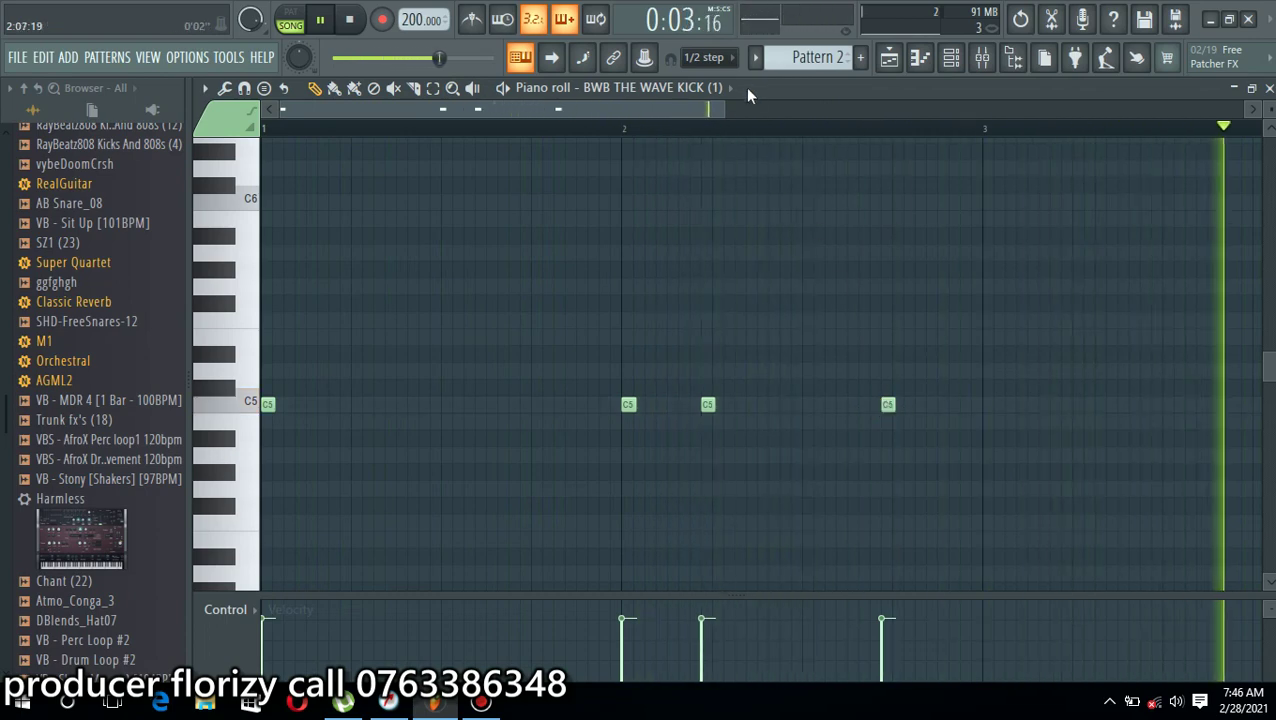
Duplicate the four kick notes starting at bar 3, and add one more C5 note shortly before the middle of bars 3 and 1
{"action": "left_click_drag", "start_coordinate": [1020, 292], "coordinate": [262, 541]}
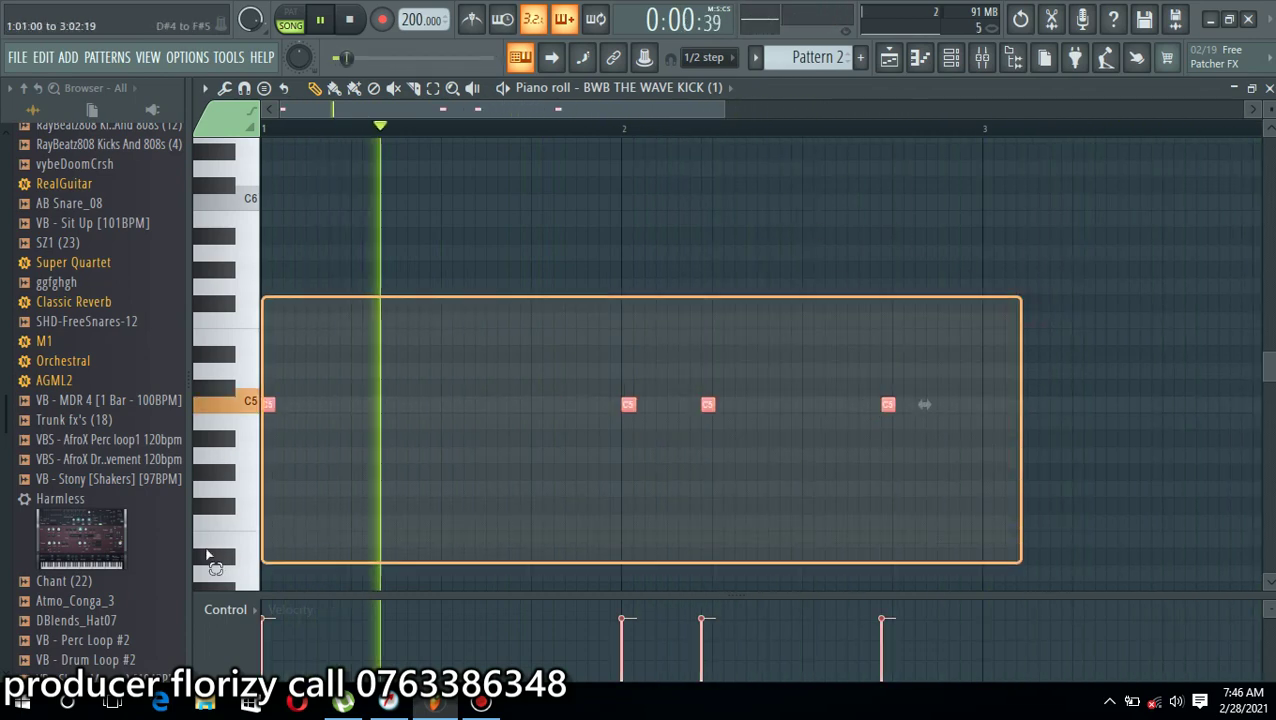
{"action": "left_click", "coordinate": [266, 404]}
{"action": "left_click_drag", "start_coordinate": [266, 404], "coordinate": [987, 424]}
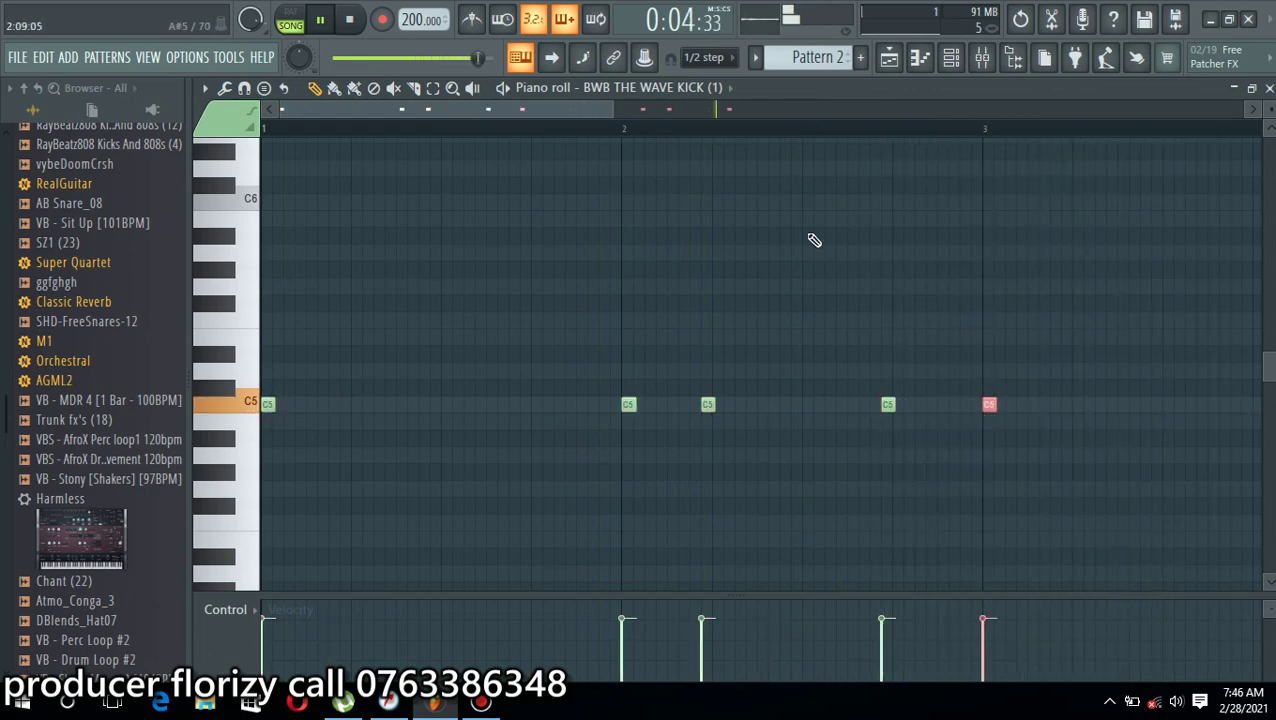
{"action": "left_click_drag", "start_coordinate": [613, 110], "coordinate": [888, 172]}
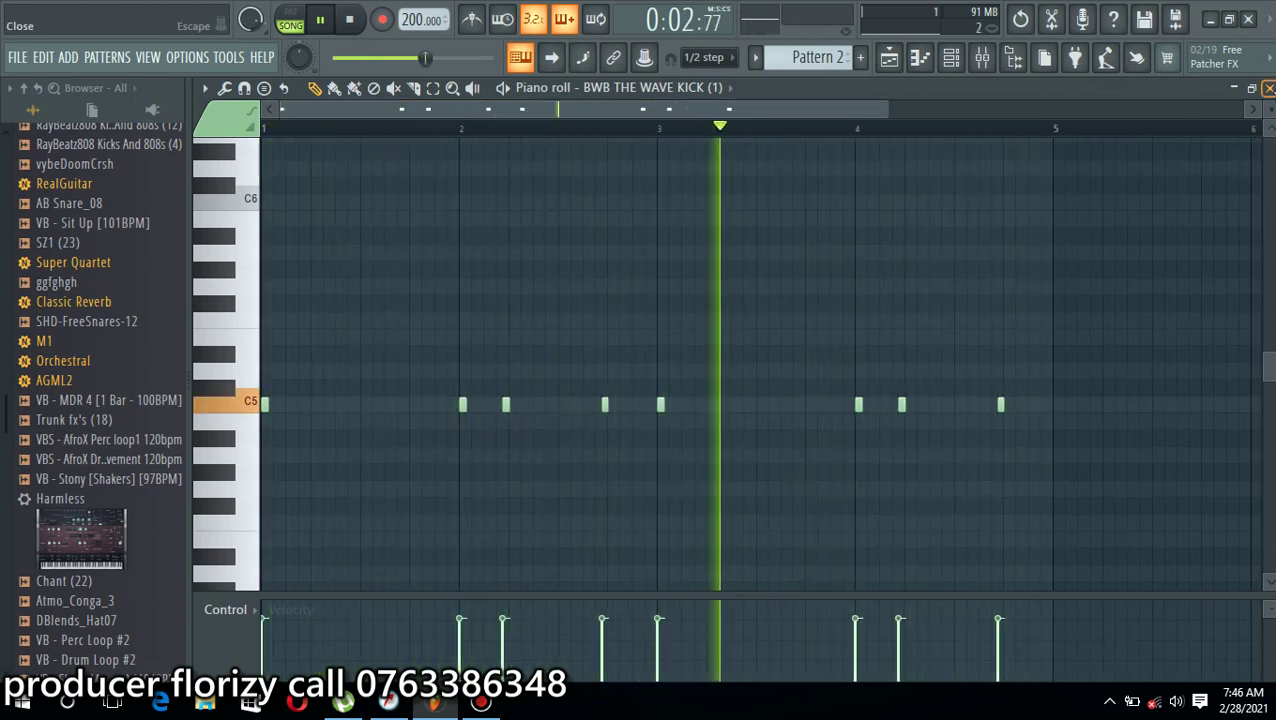
{"action": "left_click", "coordinate": [733, 405]}
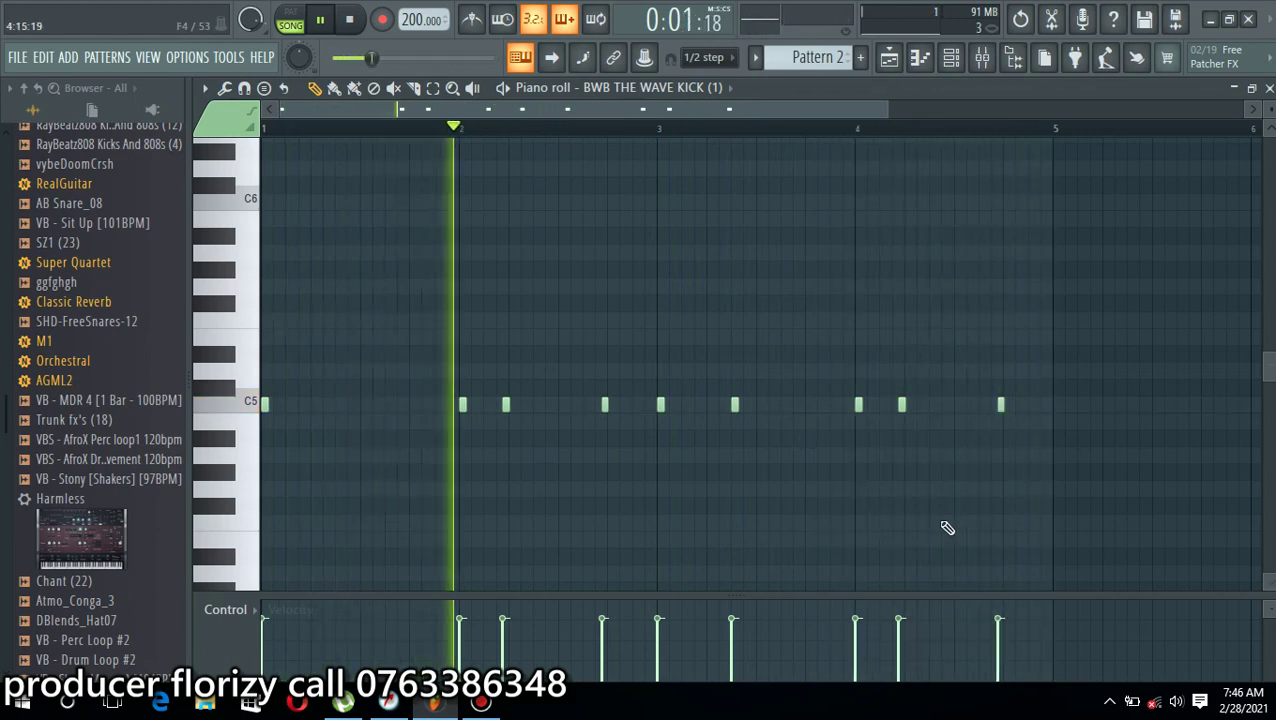
{"action": "left_click", "coordinate": [338, 404]}
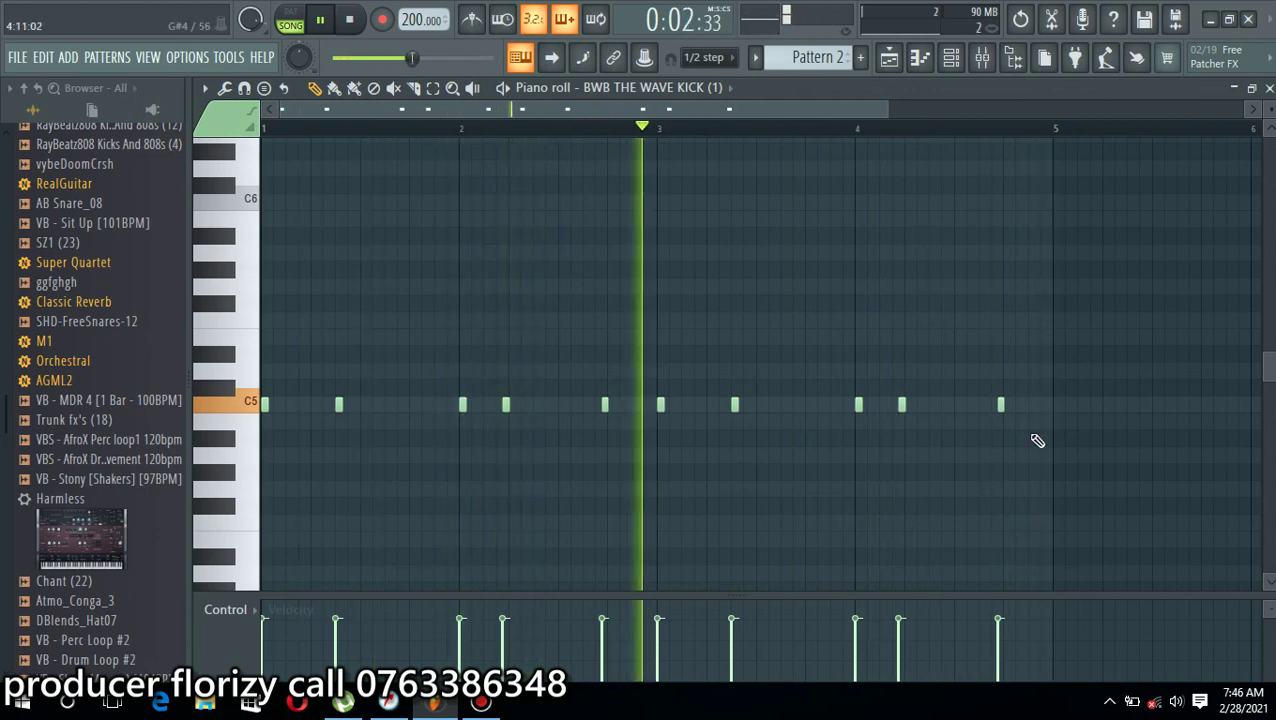
Close the kick's piano roll, stop playback, and switch the channel rack to Pattern 3
{"action": "left_click", "coordinate": [1269, 89]}
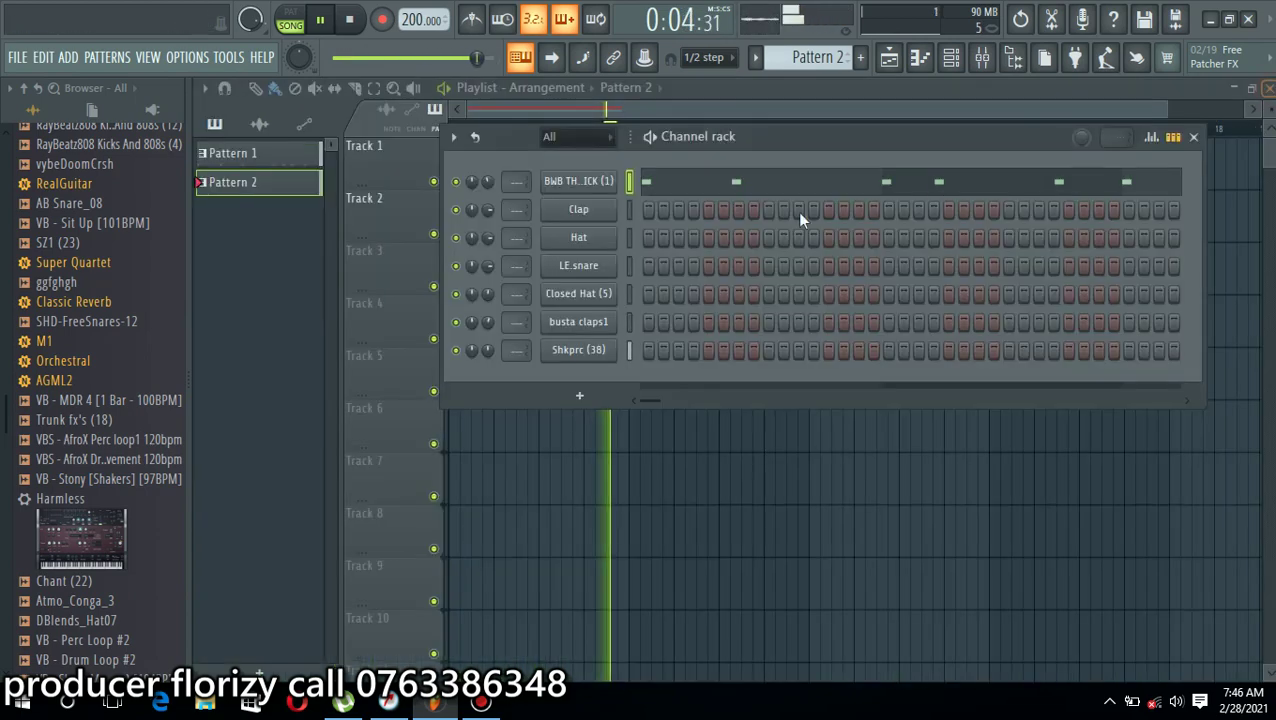
{"action": "key", "text": "space"}
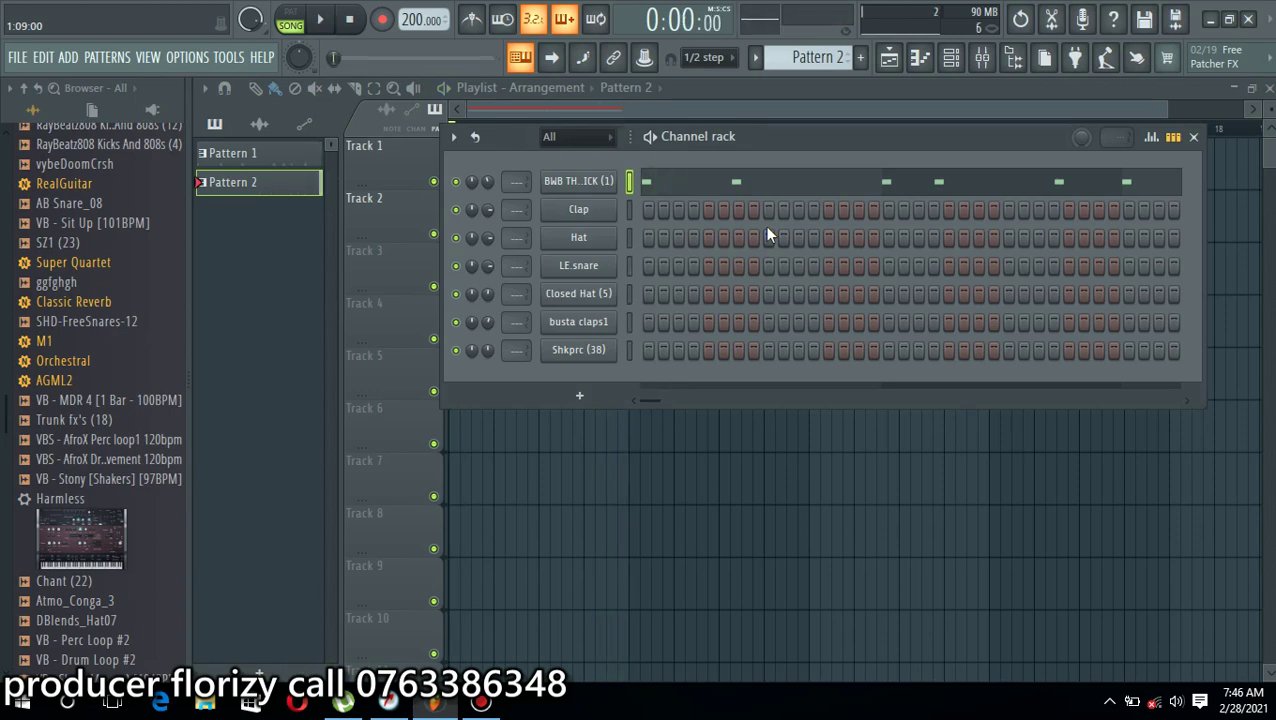
{"action": "left_click", "coordinate": [650, 492]}
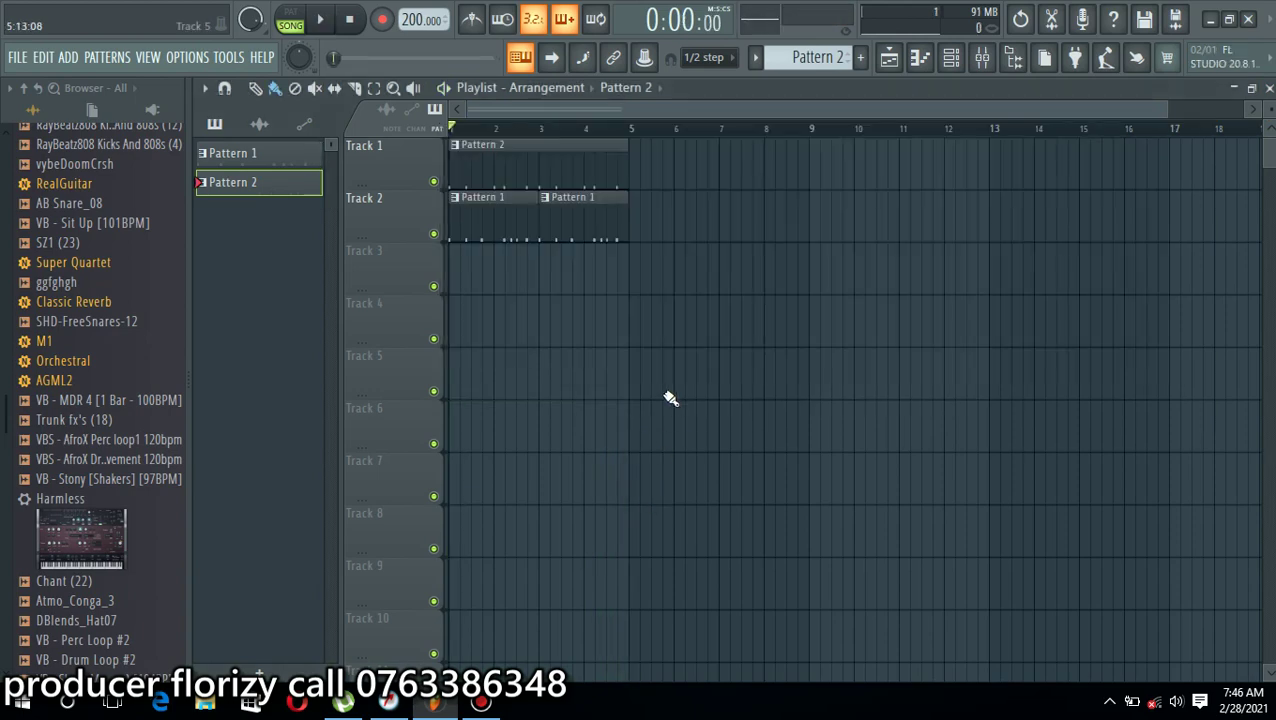
{"action": "left_click", "coordinate": [727, 62]}
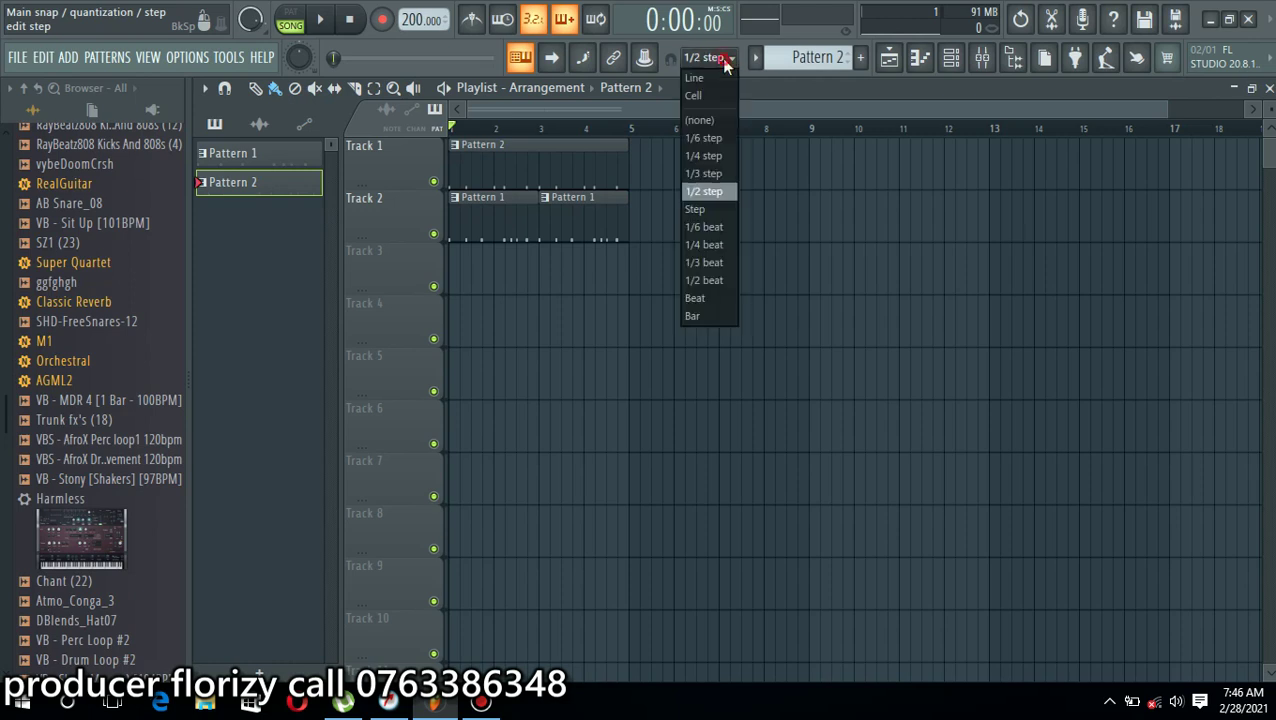
{"action": "left_click", "coordinate": [953, 62]}
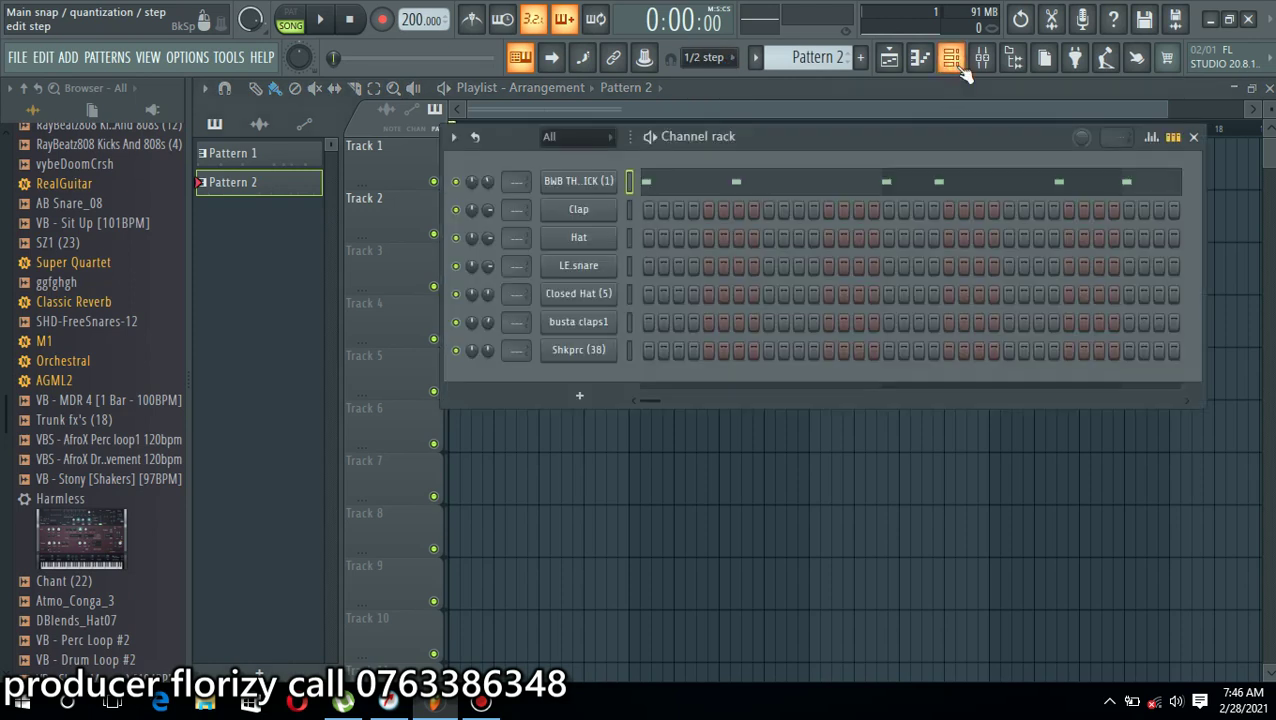
{"action": "scroll", "coordinate": [817, 58], "scroll_direction": "down", "scroll_amount": 1}
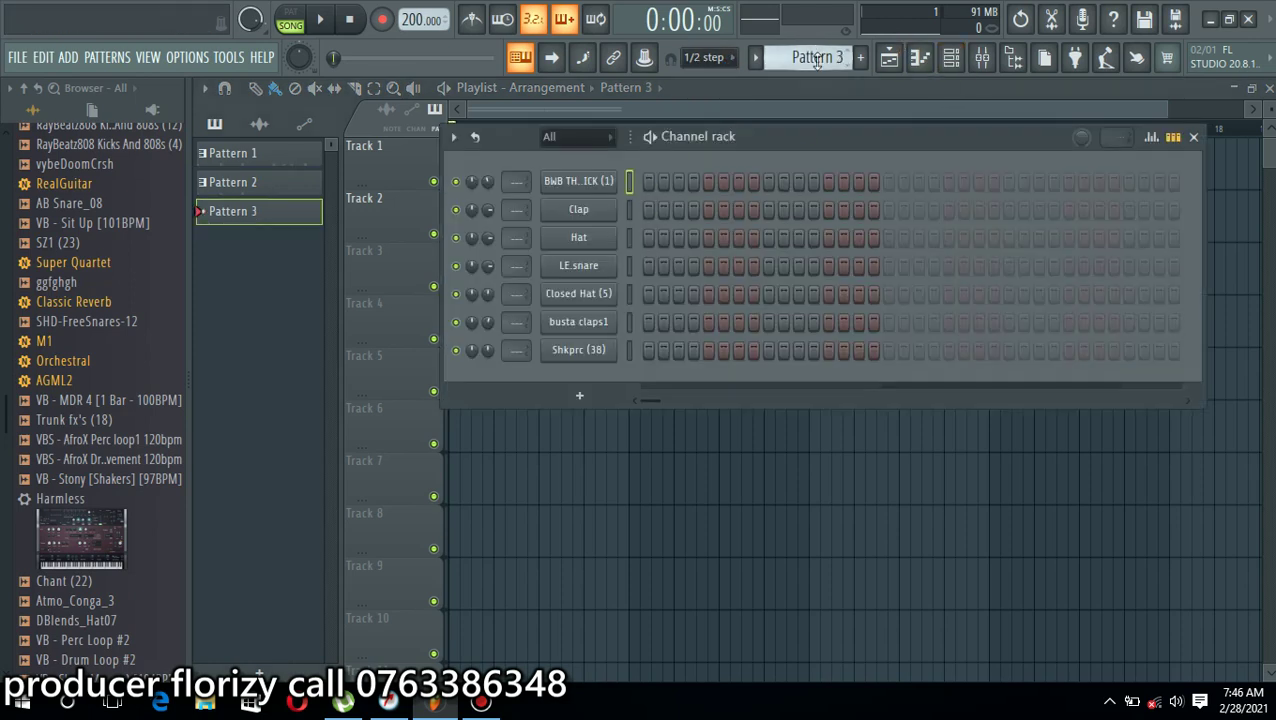
Add Nexus from the recent files as a new channel and pick a GT Jazz Guitar preset from its XP Guitars category
{"action": "left_click_drag", "start_coordinate": [5, 410], "coordinate": [46, 130]}
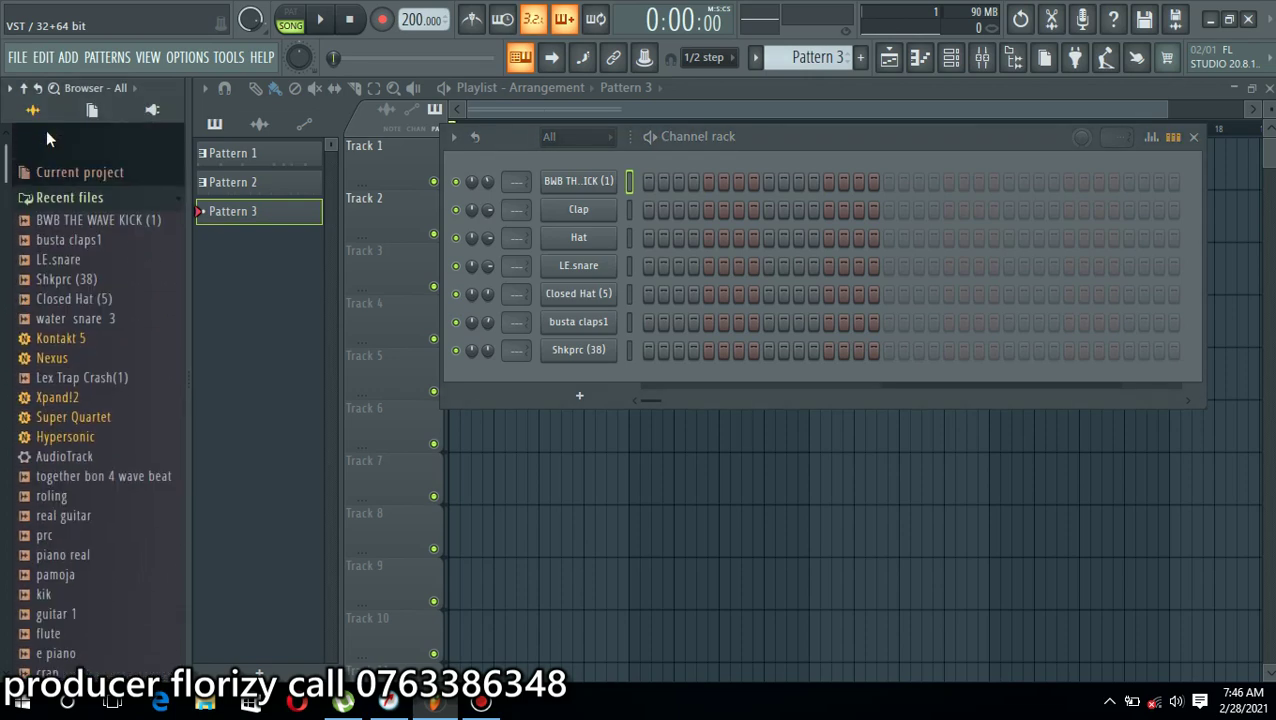
{"action": "left_click_drag", "start_coordinate": [564, 346], "coordinate": [586, 372]}
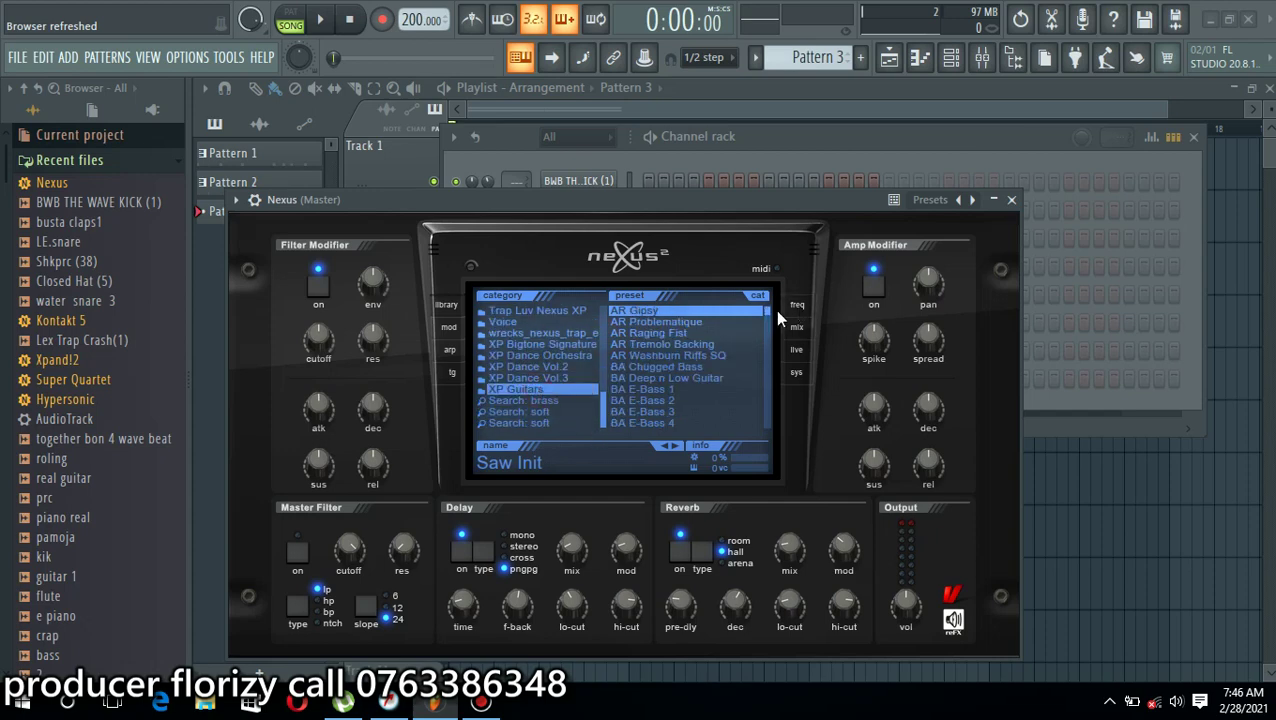
{"action": "left_click_drag", "start_coordinate": [769, 309], "coordinate": [766, 336]}
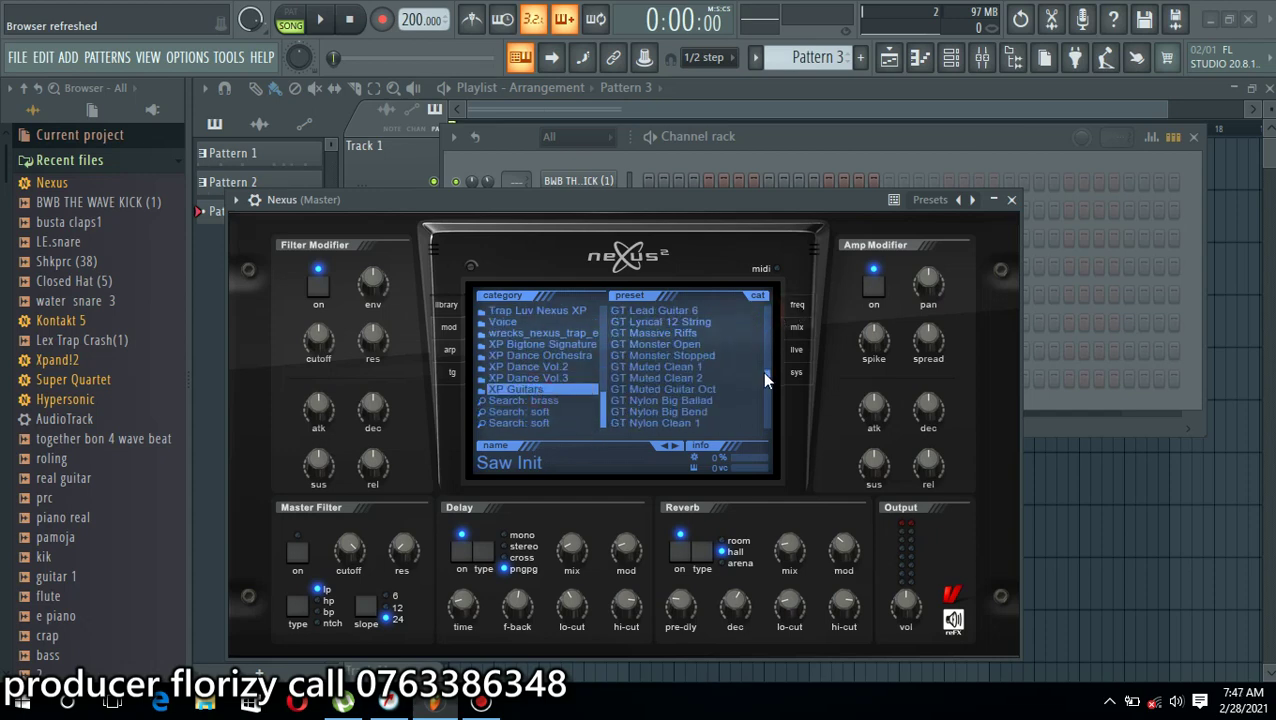
{"action": "left_click_drag", "start_coordinate": [764, 378], "coordinate": [765, 343]}
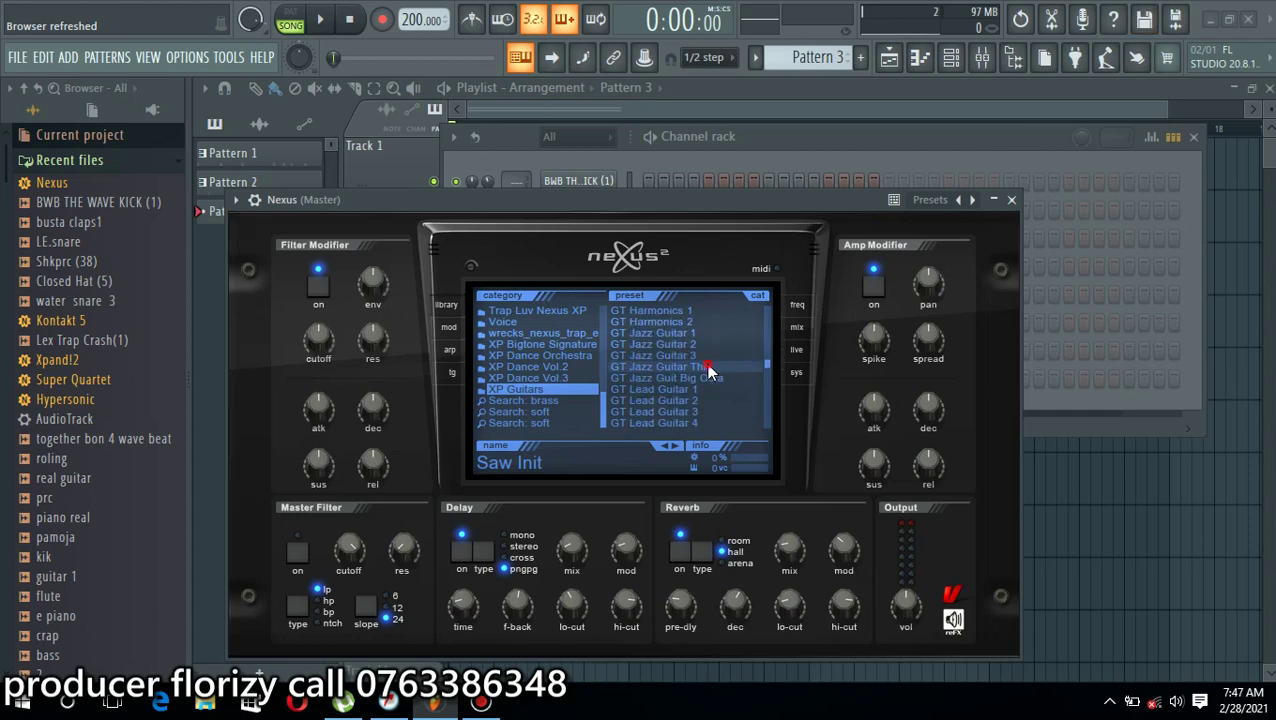
{"action": "left_click", "coordinate": [1012, 200]}
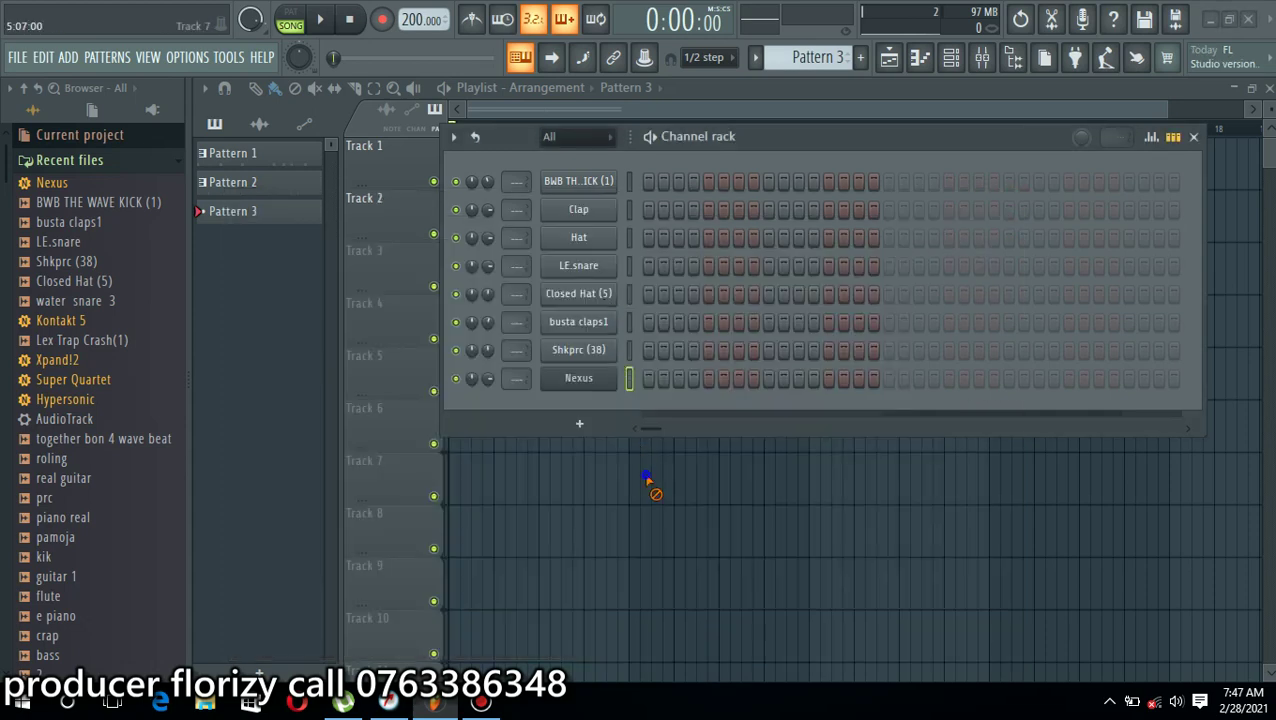
Place Pattern 3 on playlist Track 3 at bar 1 and stretch its clip to bar 5 with Line snapping
{"action": "key", "text": "F6"}
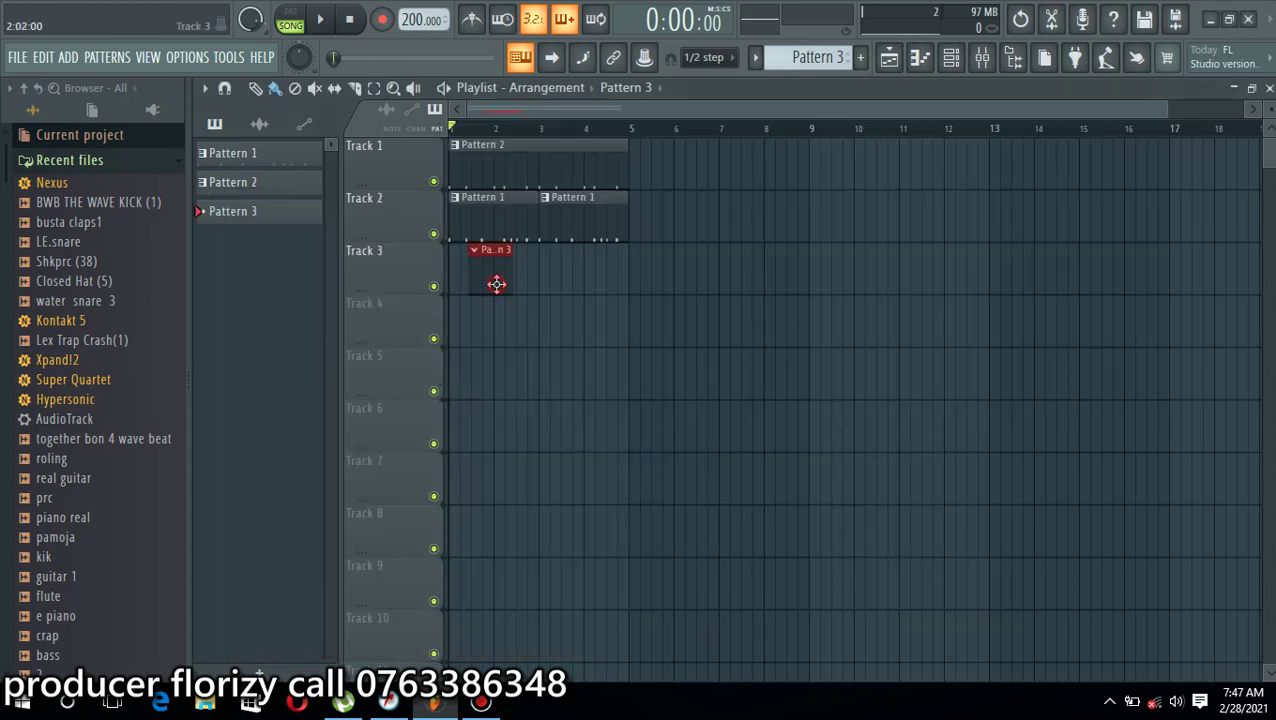
{"action": "left_click", "coordinate": [708, 58]}
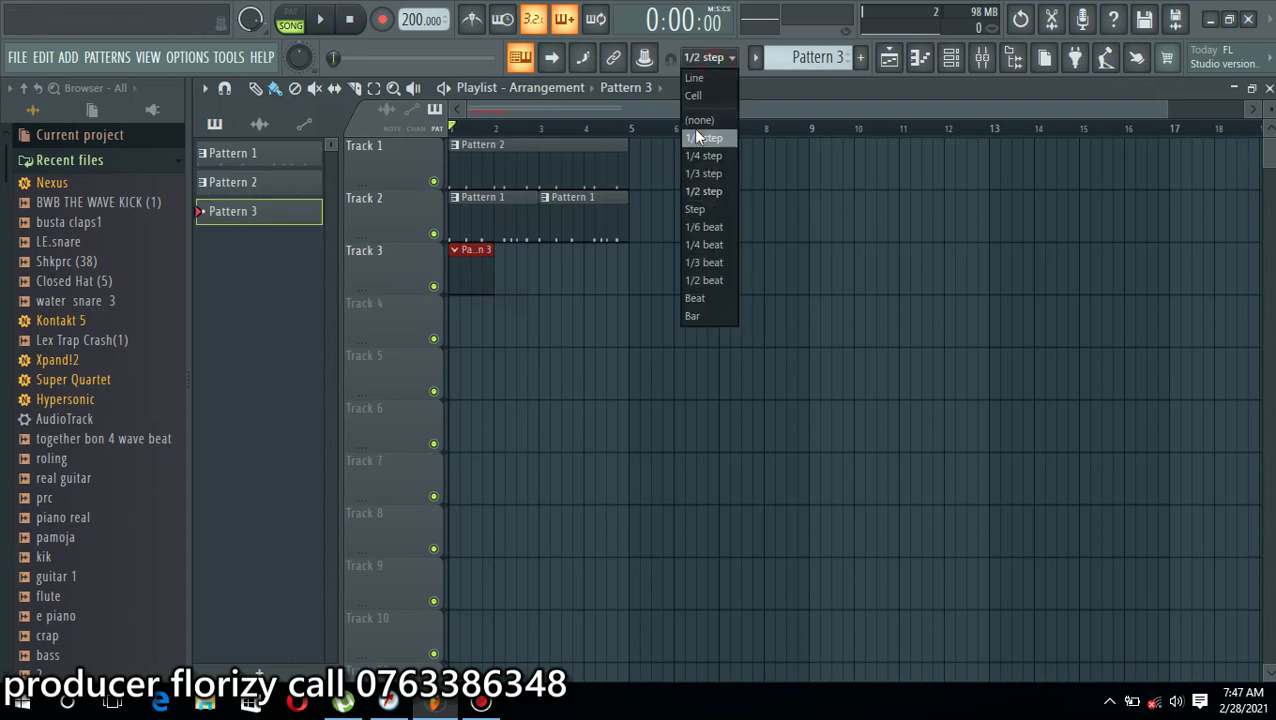
{"action": "left_click", "coordinate": [712, 81]}
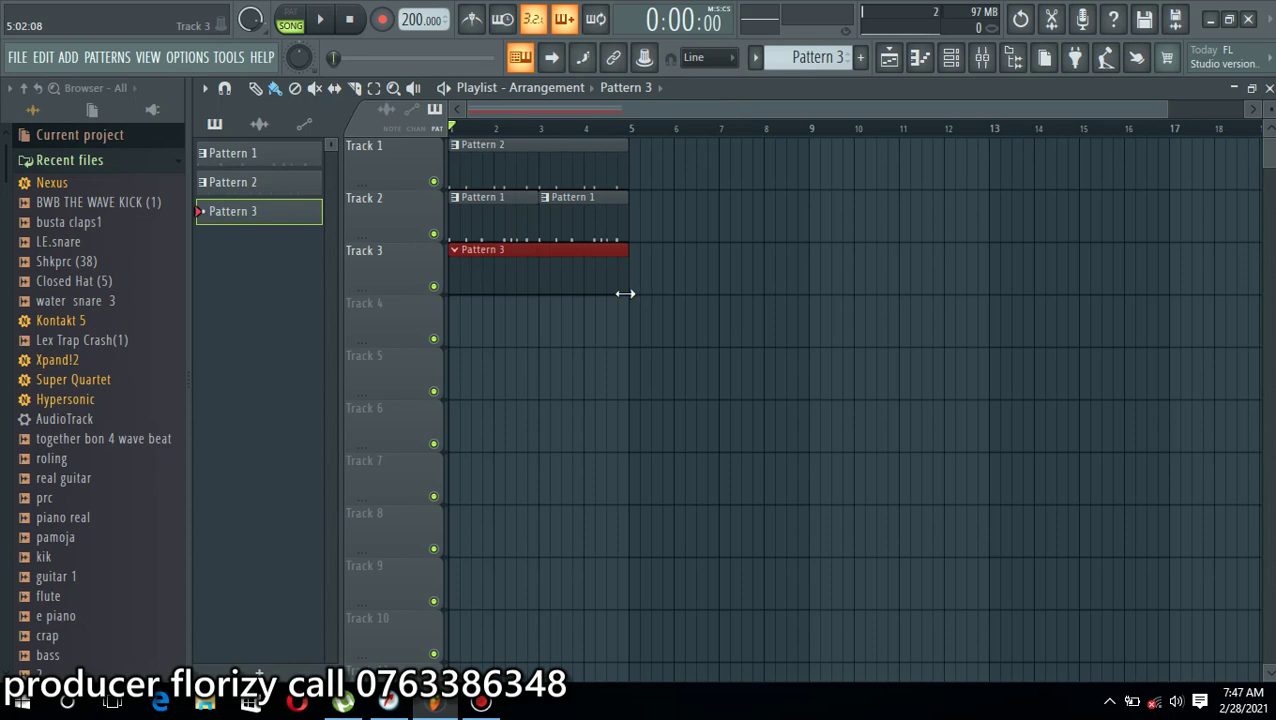
Open the Nexus channel's piano roll and raise the project tempo to 210 BPM while auditioning the beat
{"action": "double_click", "coordinate": [578, 278]}
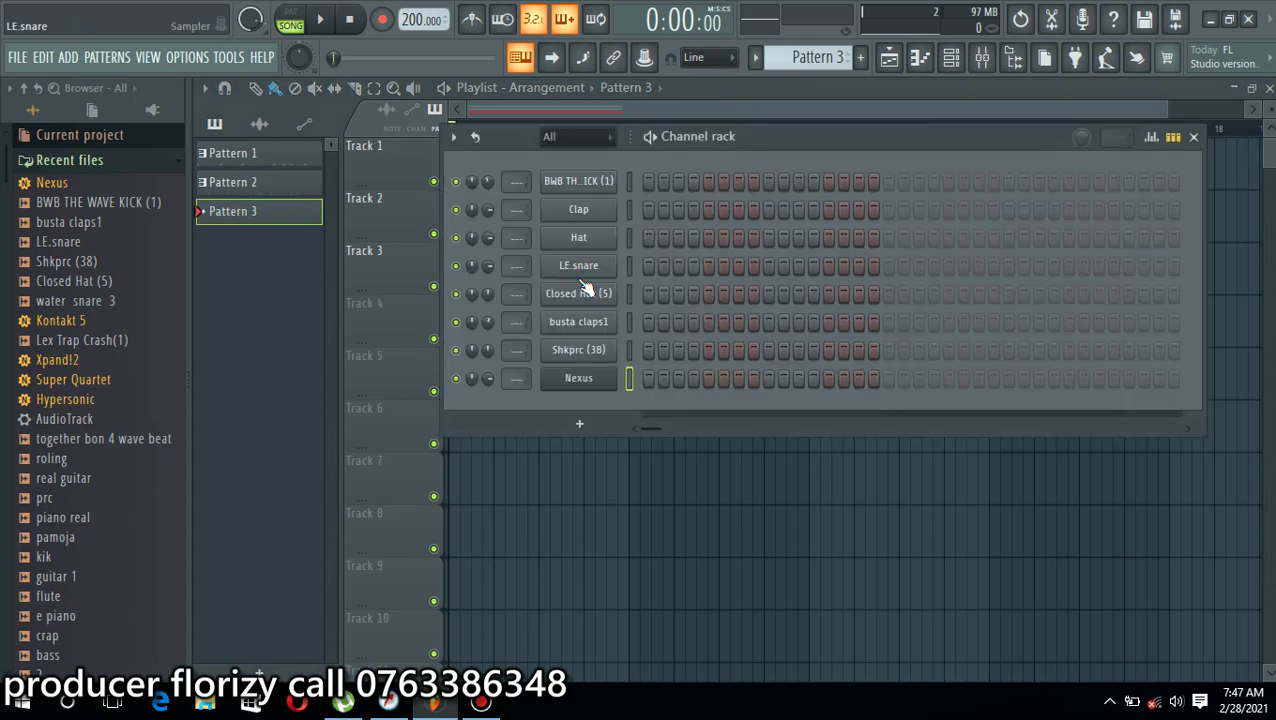
{"action": "right_click", "coordinate": [580, 380]}
{"action": "left_click", "coordinate": [703, 388]}
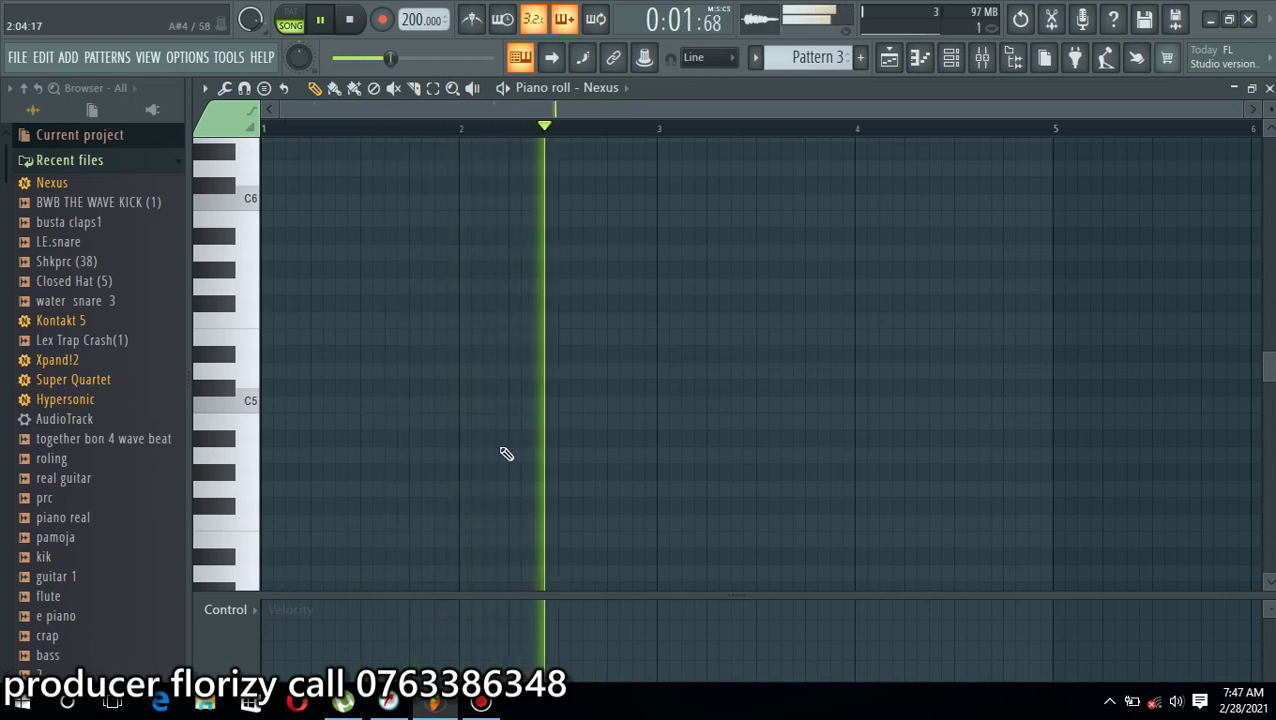
{"action": "key", "text": "space"}
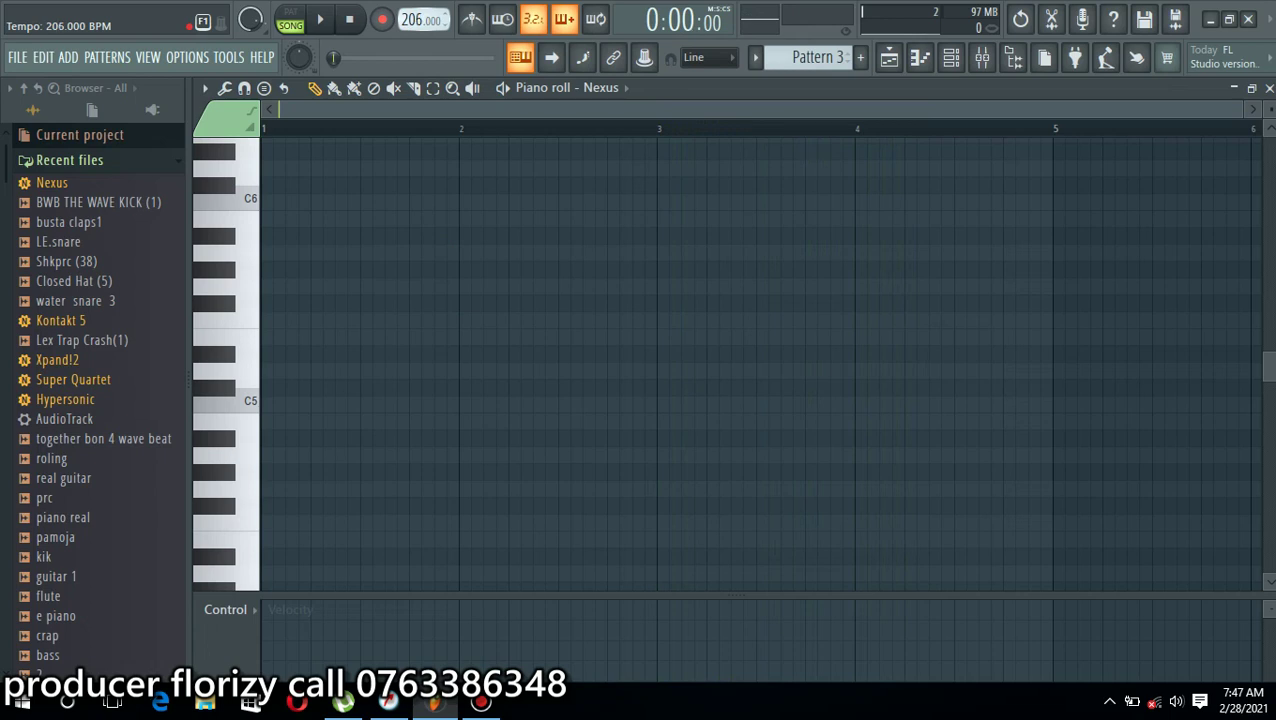
{"action": "key", "text": "space"}
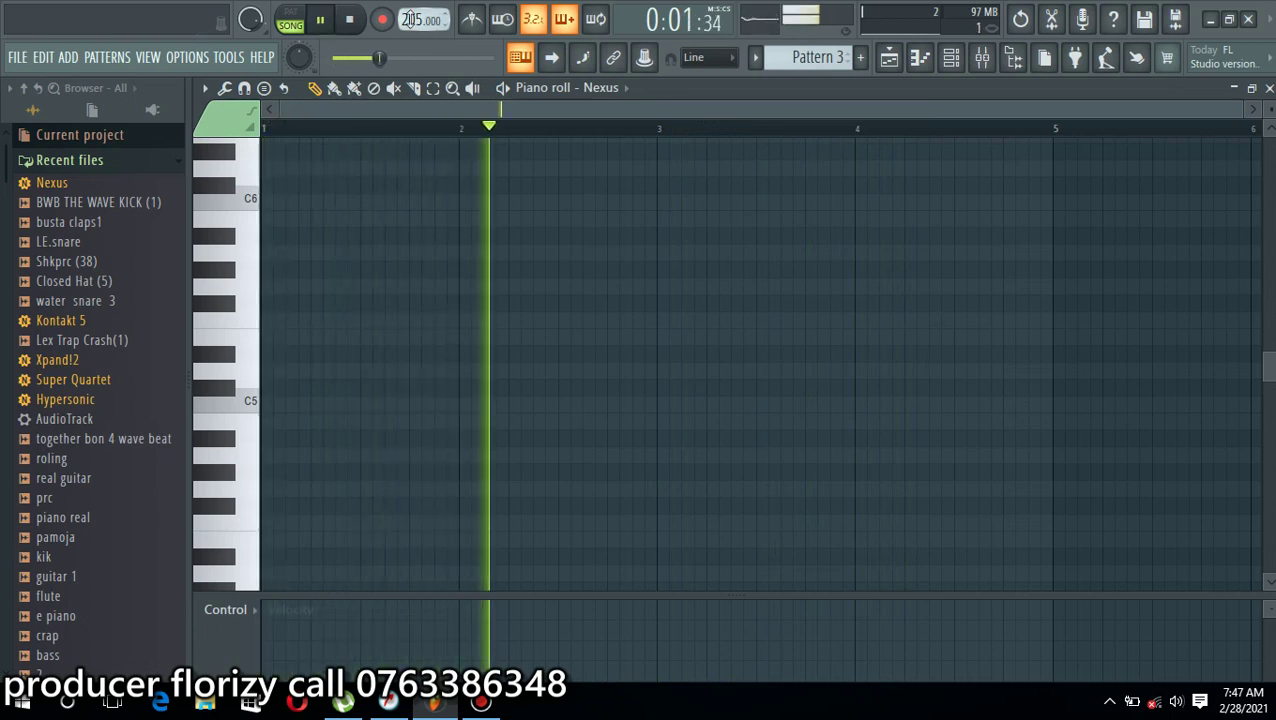
{"action": "scroll", "coordinate": [410, 20], "scroll_direction": "up", "scroll_amount": 5}
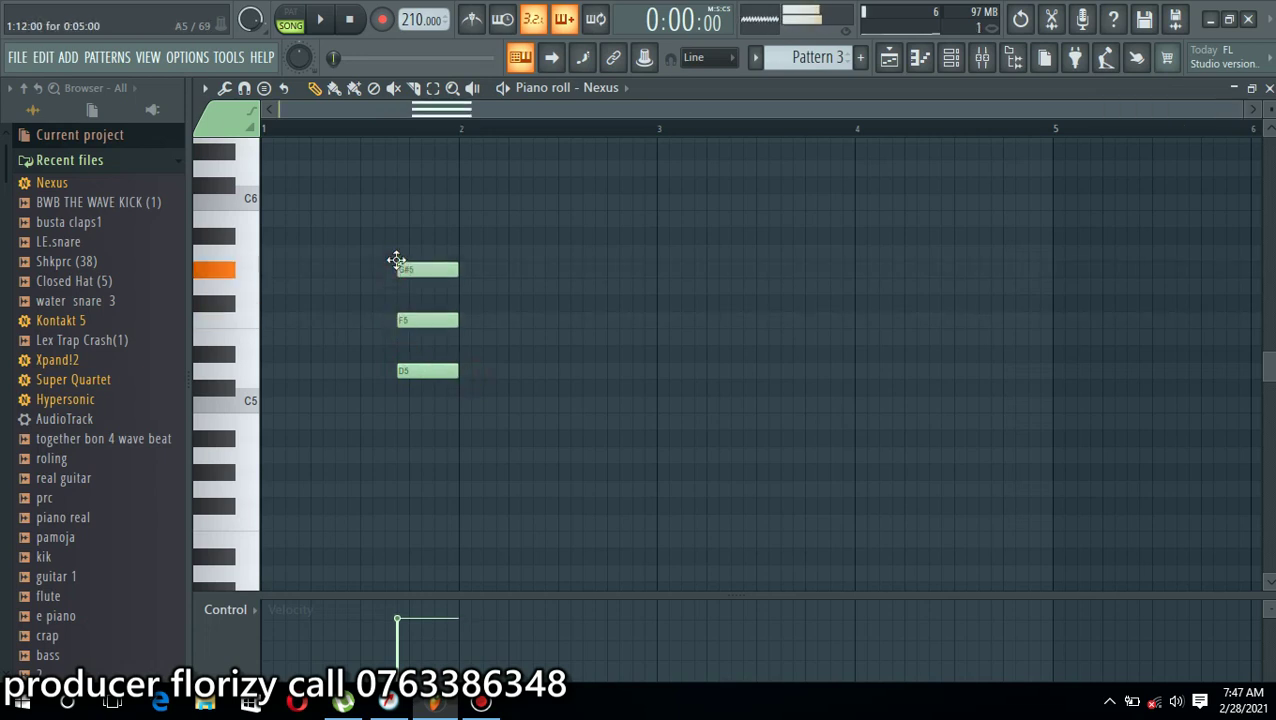
Using 1/2 step snapping, make a D5, F5 and A5 chord run from late bar 1 to late bar 3
{"action": "key", "text": "space"}
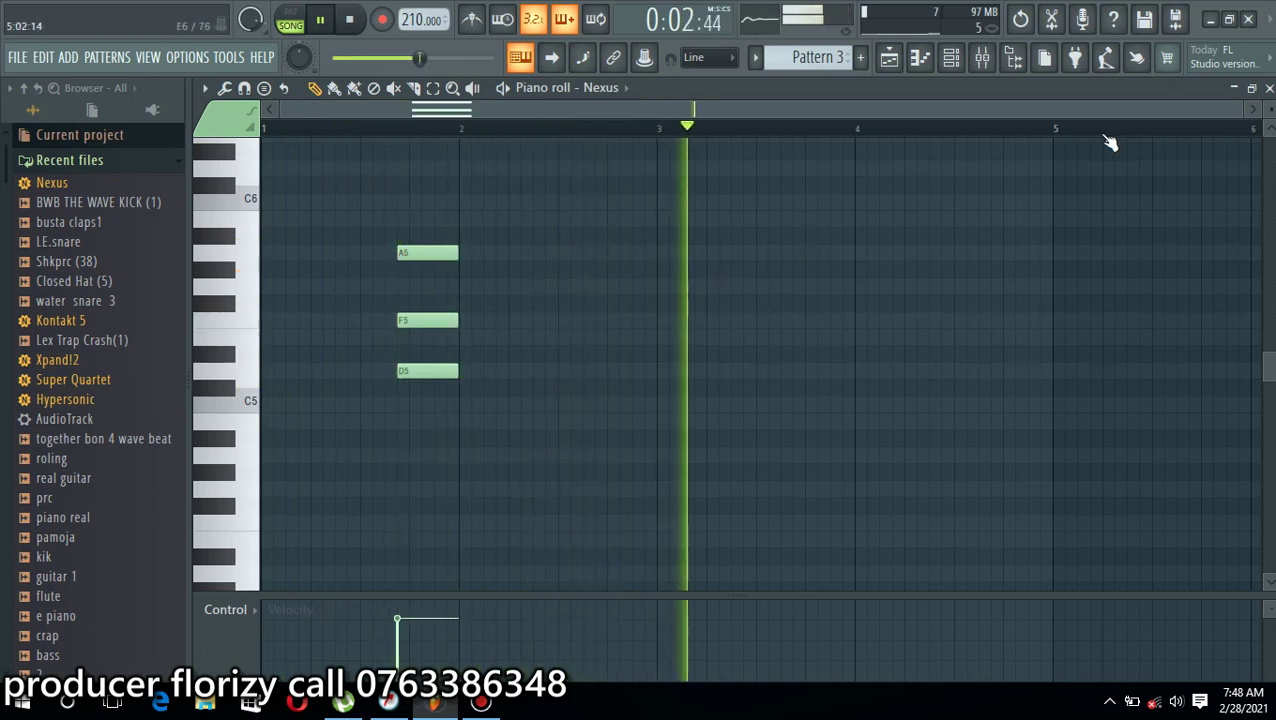
{"action": "left_click_drag", "start_coordinate": [1248, 120], "coordinate": [800, 136]}
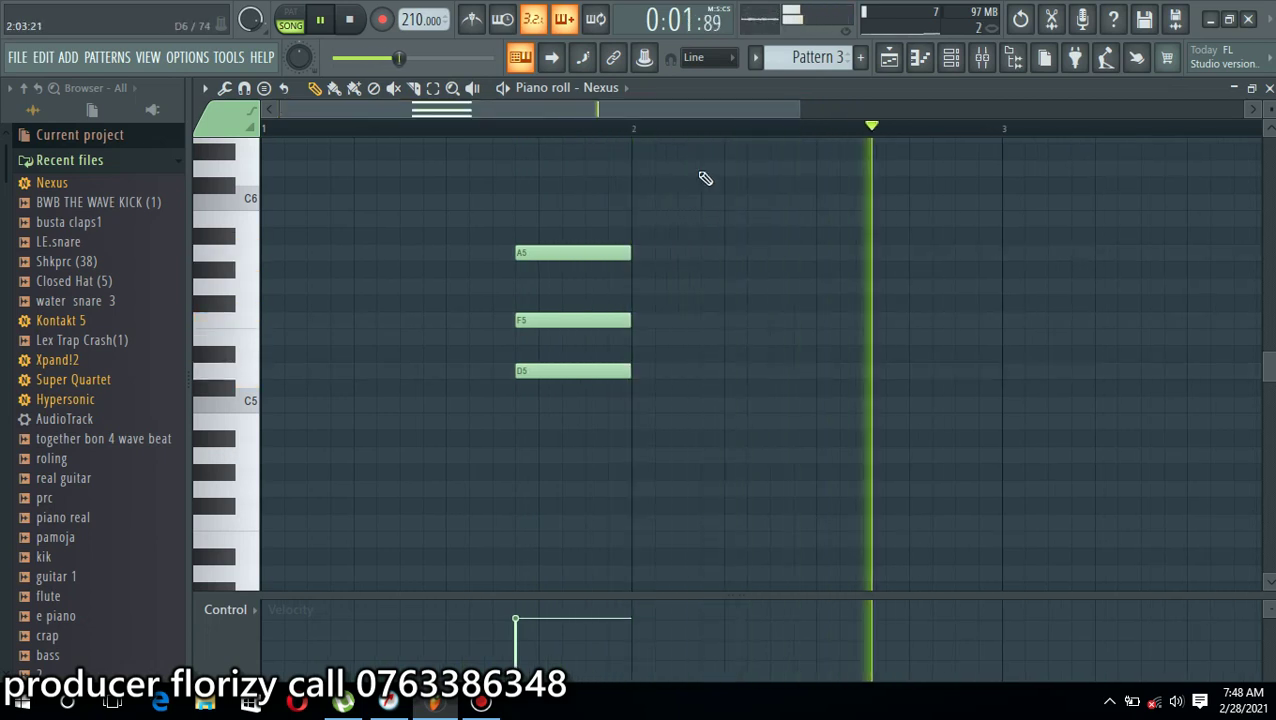
{"action": "left_click", "coordinate": [710, 59]}
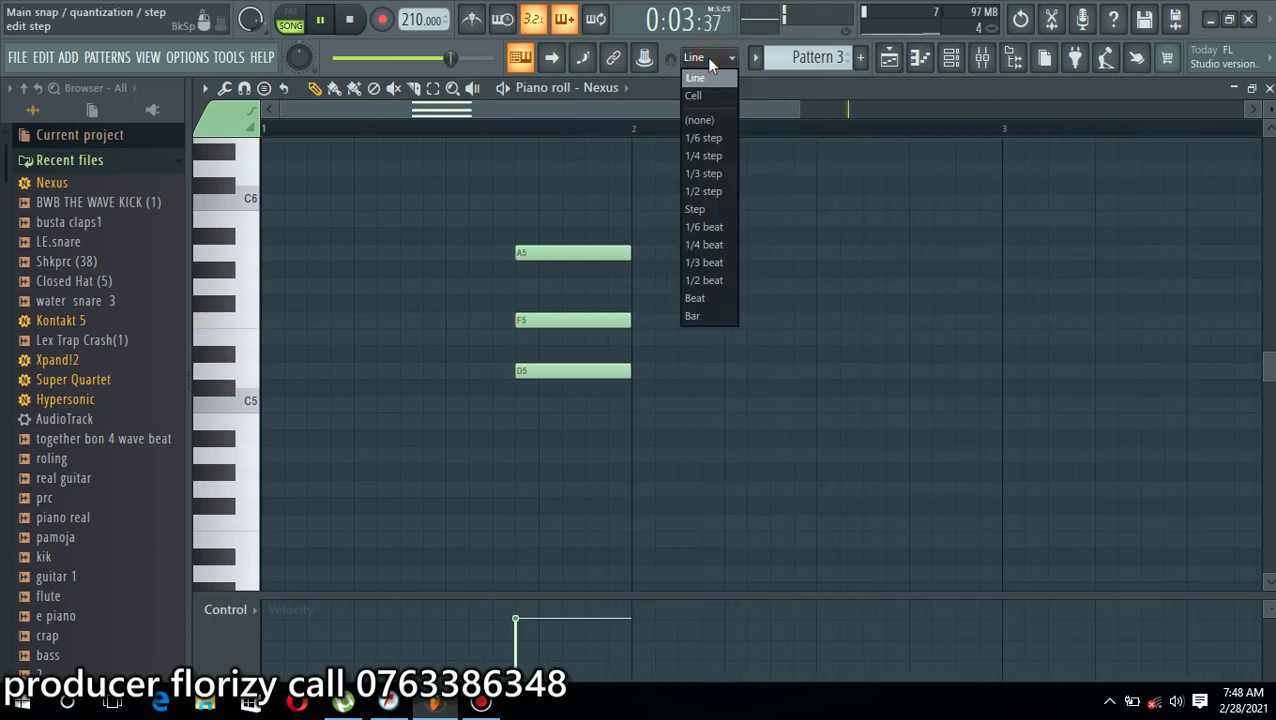
{"action": "left_click", "coordinate": [720, 192]}
{"action": "left_click_drag", "start_coordinate": [672, 213], "coordinate": [1008, 370]}
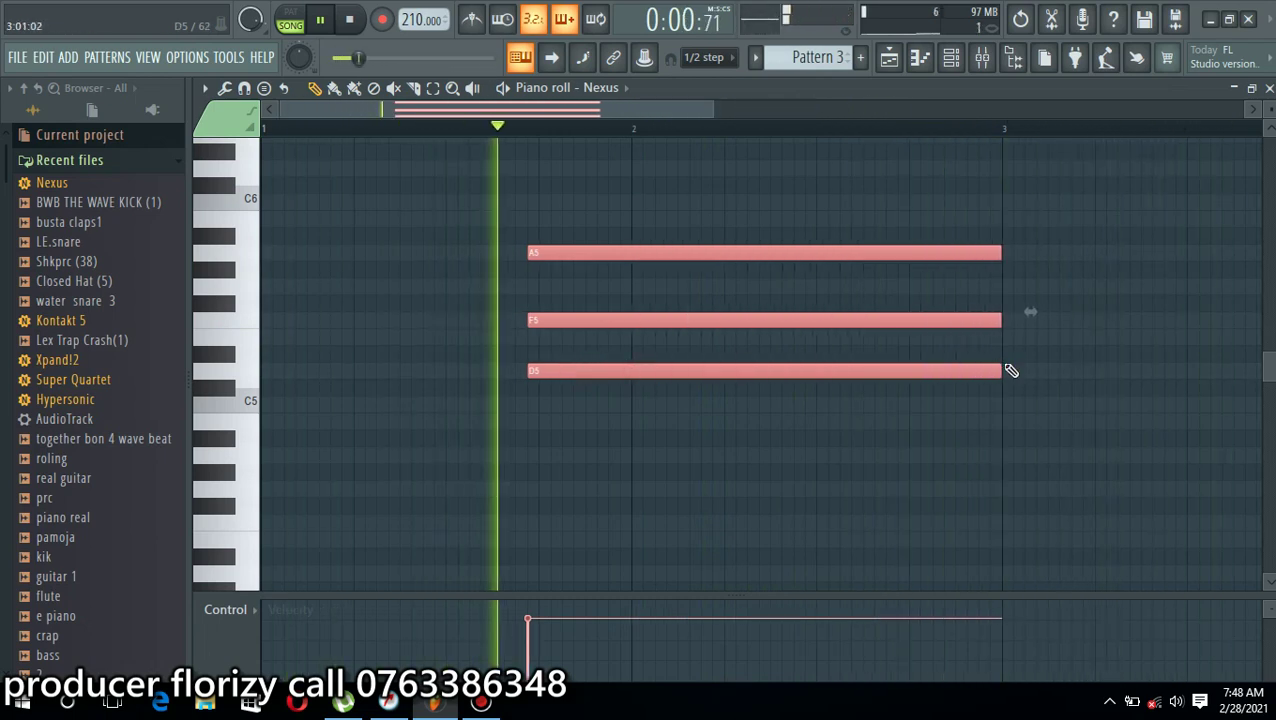
{"action": "left_click_drag", "start_coordinate": [709, 115], "coordinate": [954, 150]}
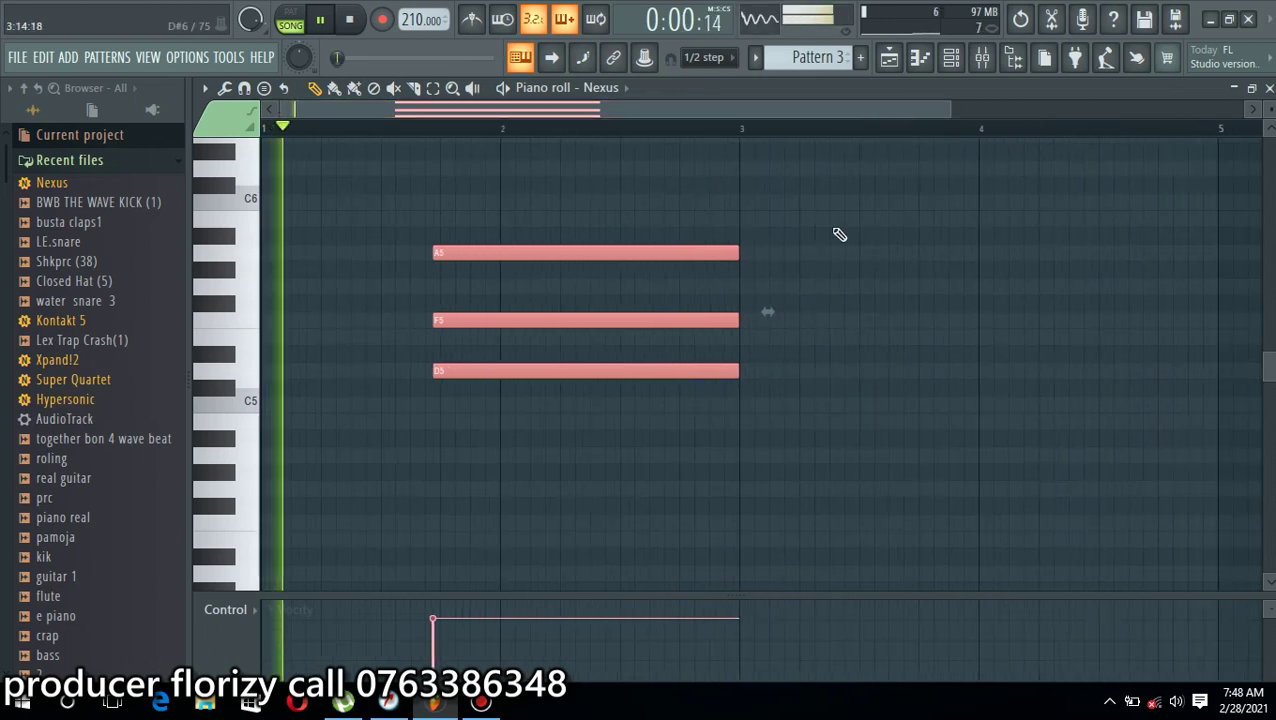
{"action": "left_click_drag", "start_coordinate": [740, 371], "coordinate": [911, 379]}
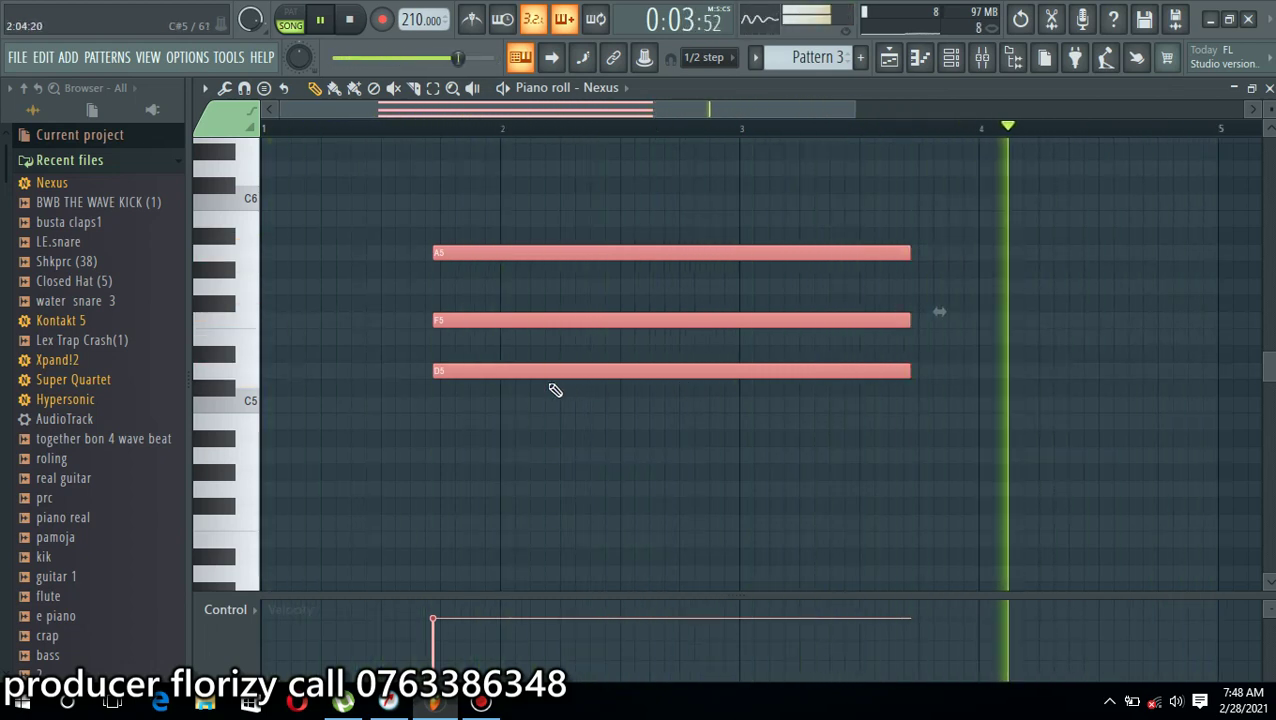
Duplicate the chord directly after the first one, lowered to A4, C5 and E5
{"action": "left_click_drag", "start_coordinate": [501, 373], "coordinate": [978, 460], "text": "shift"}
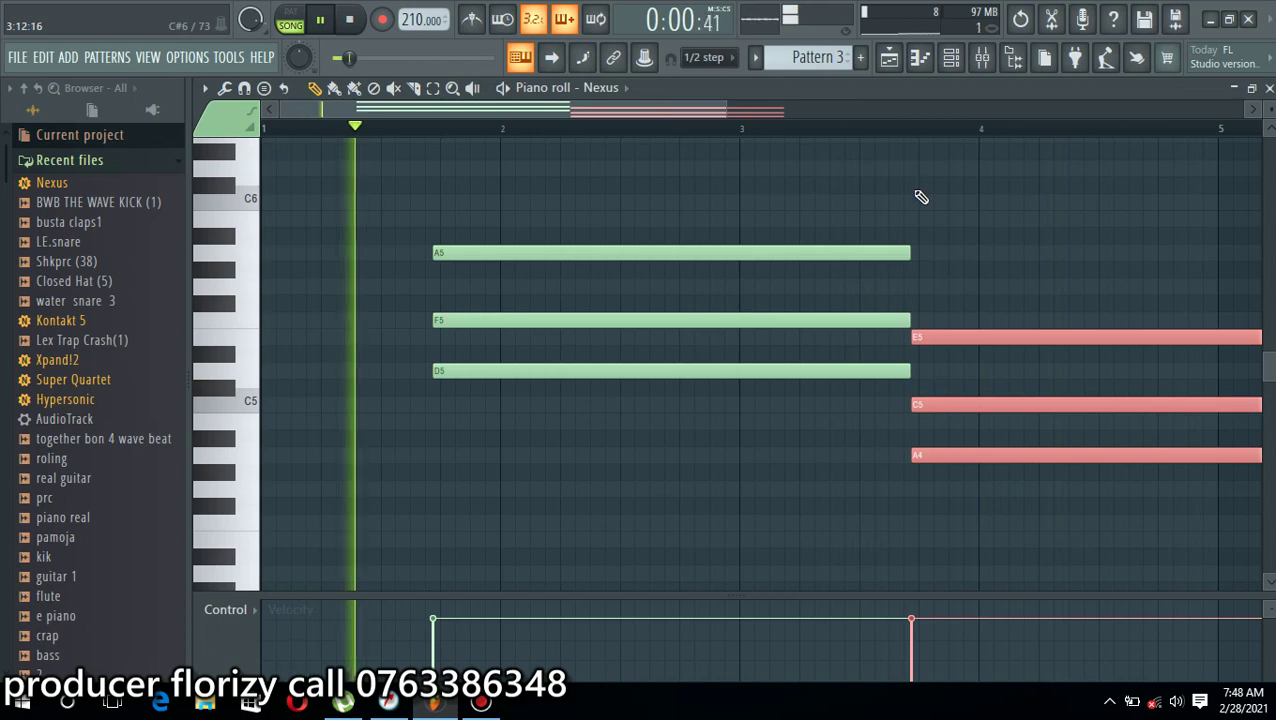
{"action": "key", "text": "ctrl+d"}
{"action": "left_click_drag", "start_coordinate": [723, 107], "coordinate": [977, 125]}
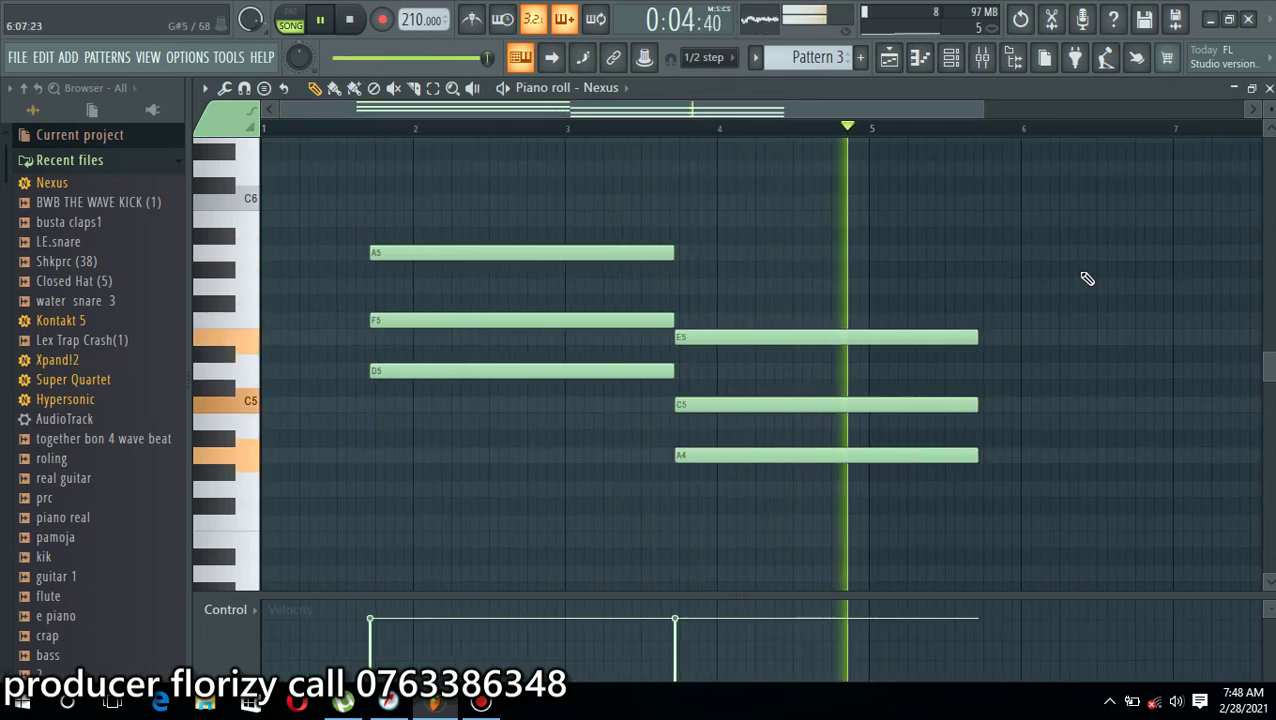
Shorten the A4 chord to end at bar 5 and the D5 chord to end at bar 3
{"action": "left_click_drag", "start_coordinate": [1064, 262], "coordinate": [868, 530]}
{"action": "left_click_drag", "start_coordinate": [978, 457], "coordinate": [866, 461]}
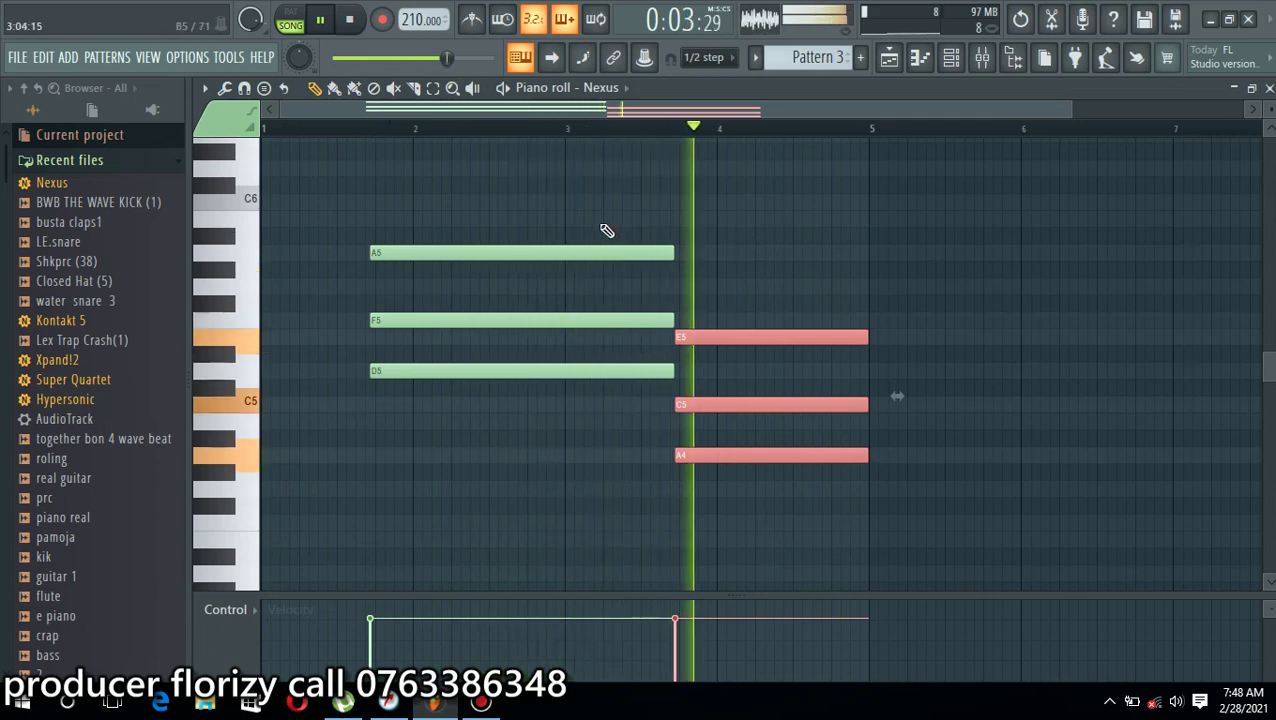
{"action": "left_click_drag", "start_coordinate": [603, 215], "coordinate": [556, 353]}
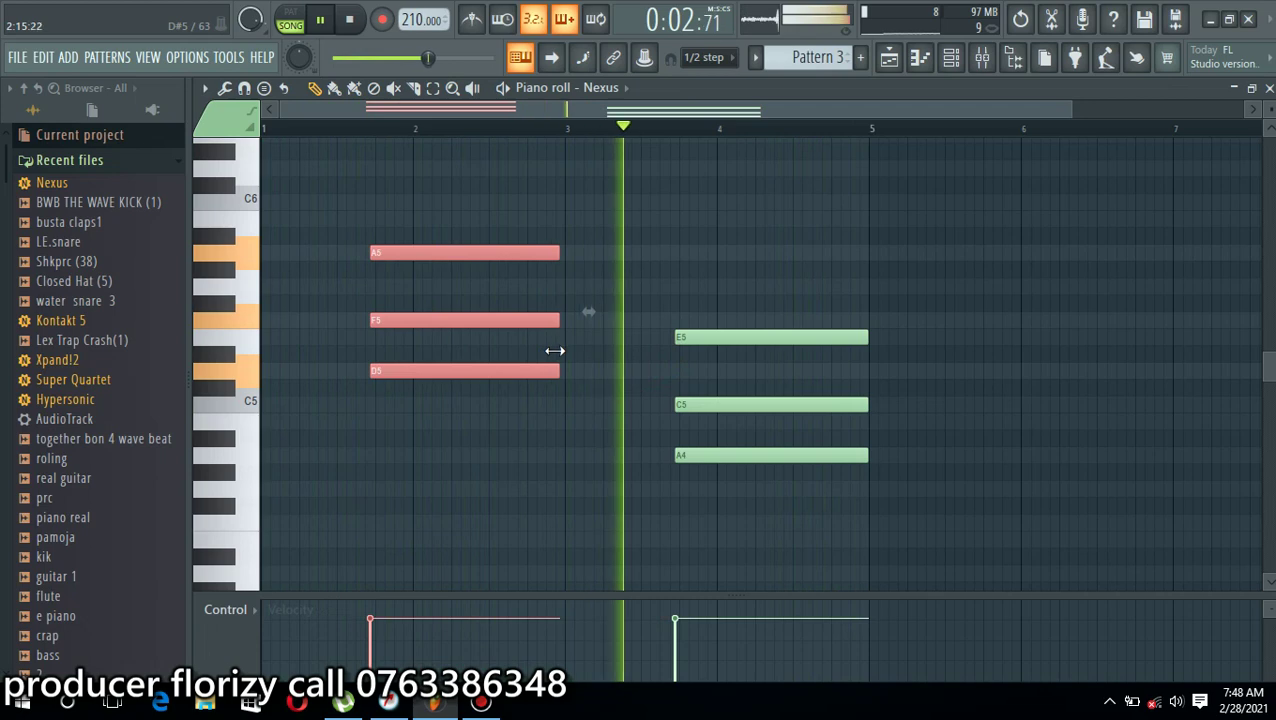
{"action": "left_click", "coordinate": [587, 458]}
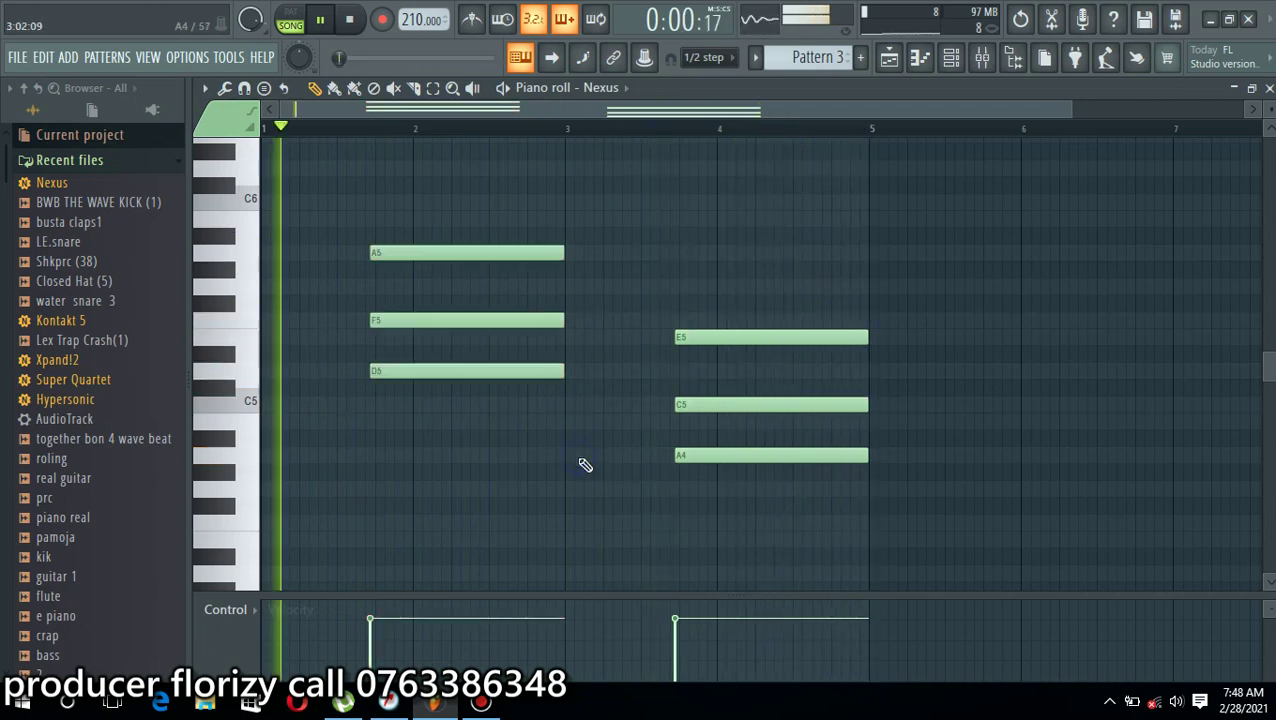
Close the piano roll, lower the Nexus channel's volume while the beat plays, and stop playback
{"action": "left_click", "coordinate": [1268, 89]}
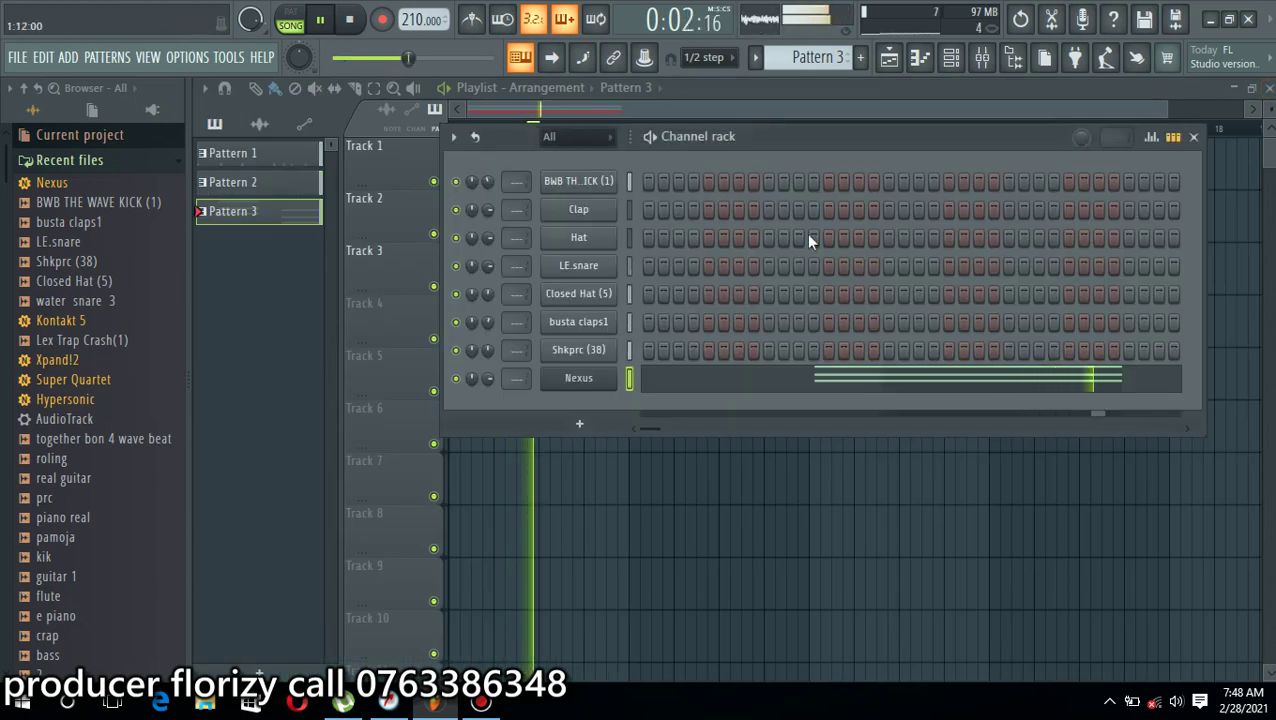
{"action": "left_click_drag", "start_coordinate": [488, 379], "coordinate": [488, 406]}
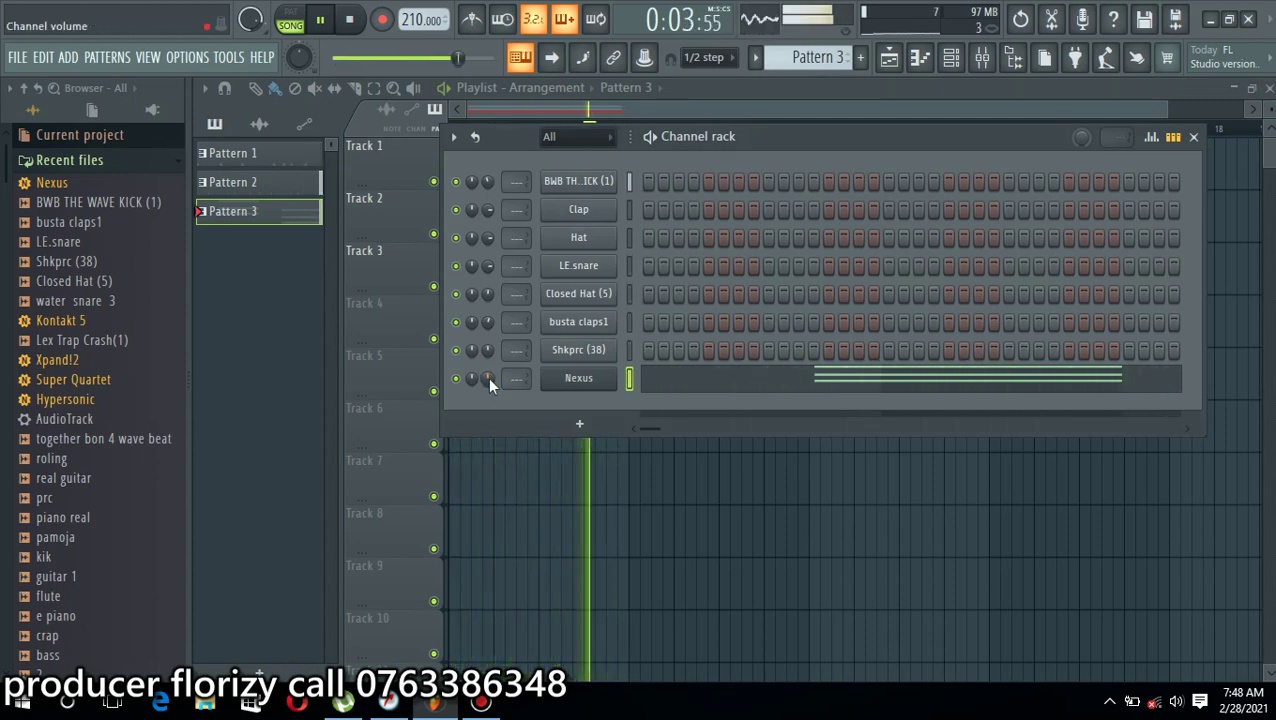
{"action": "key", "text": "space"}
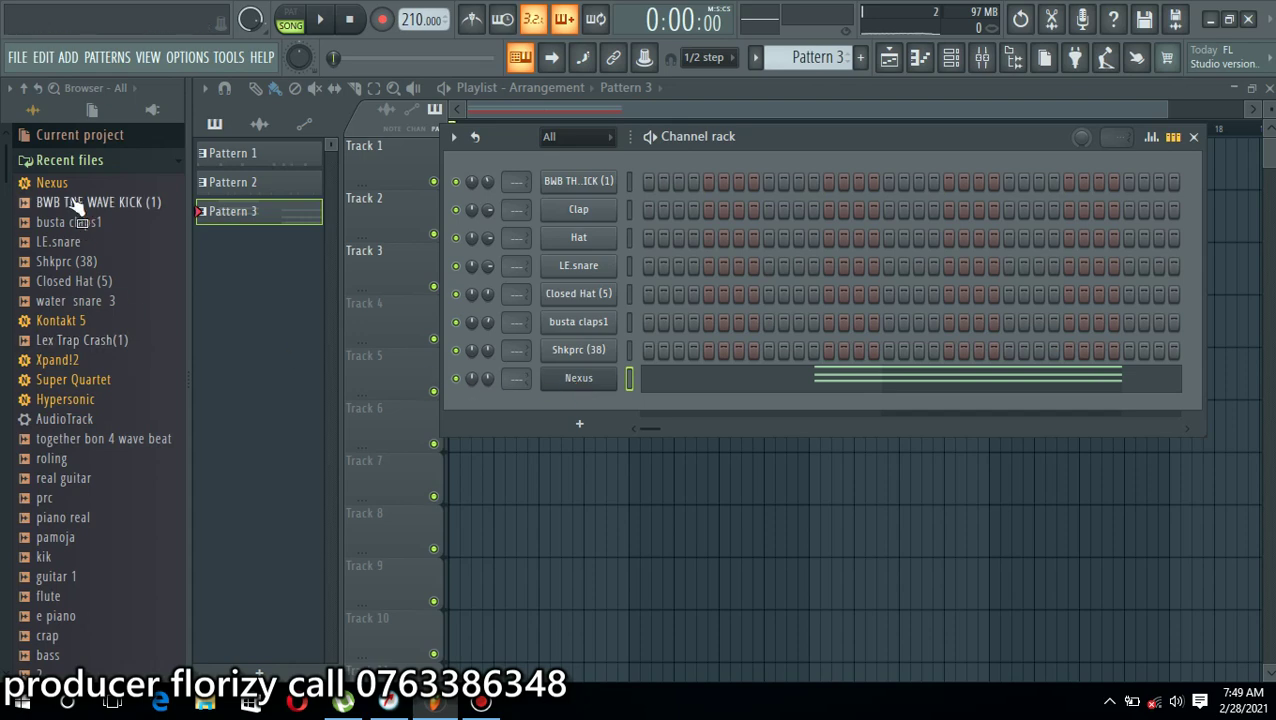
Add a second Nexus channel to the channel rack, load the XP Guitars preset GT Muted Clean 1, and close its window
{"action": "left_click_drag", "start_coordinate": [581, 395], "coordinate": [582, 400]}
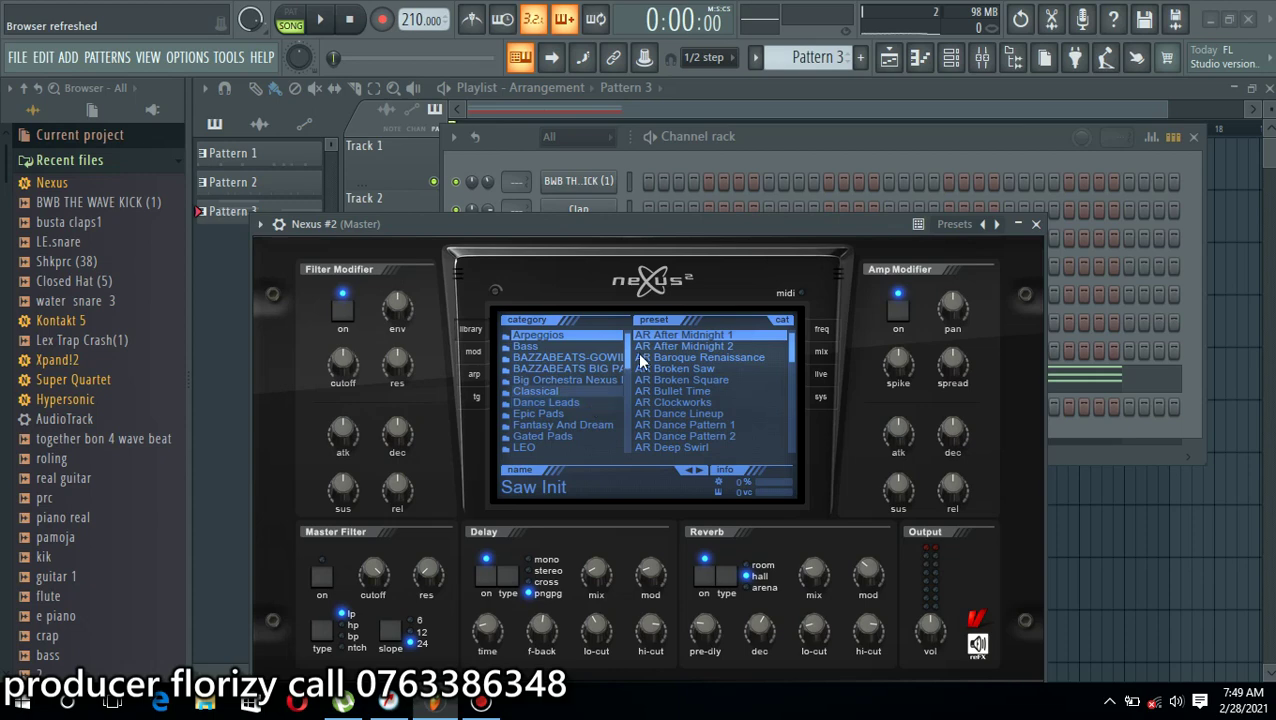
{"action": "left_click_drag", "start_coordinate": [626, 351], "coordinate": [625, 434]}
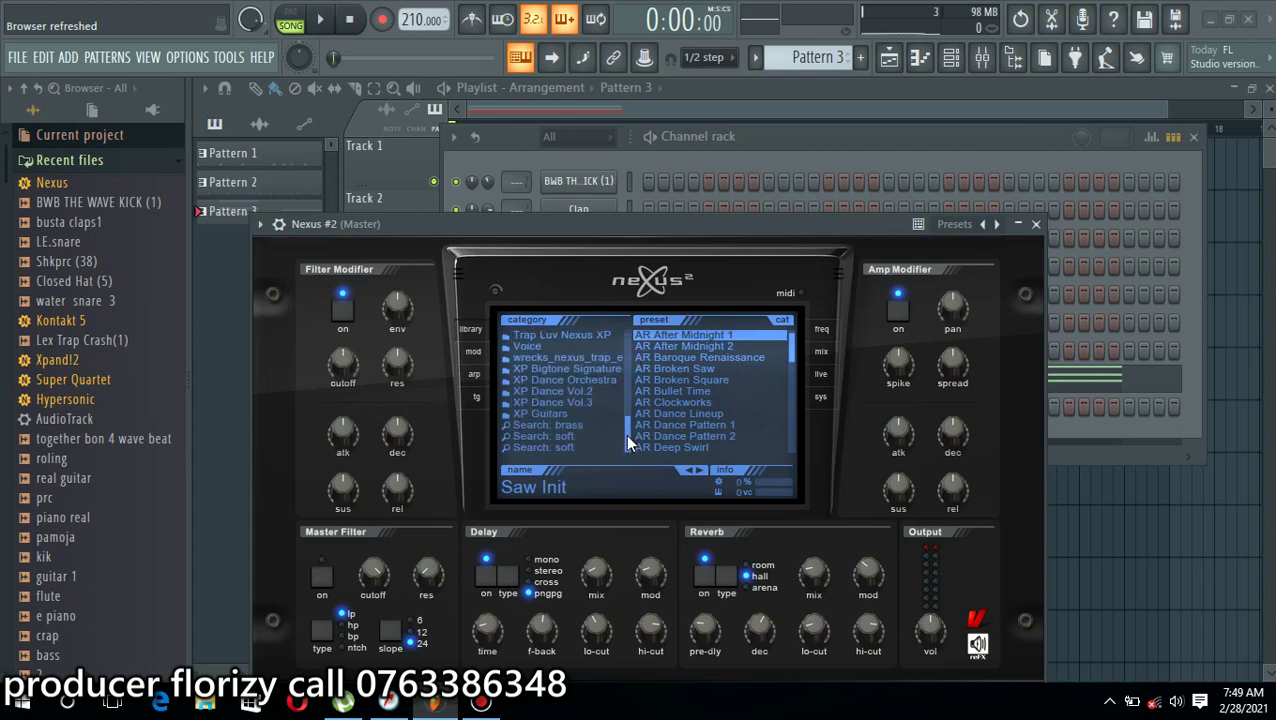
{"action": "left_click", "coordinate": [565, 414]}
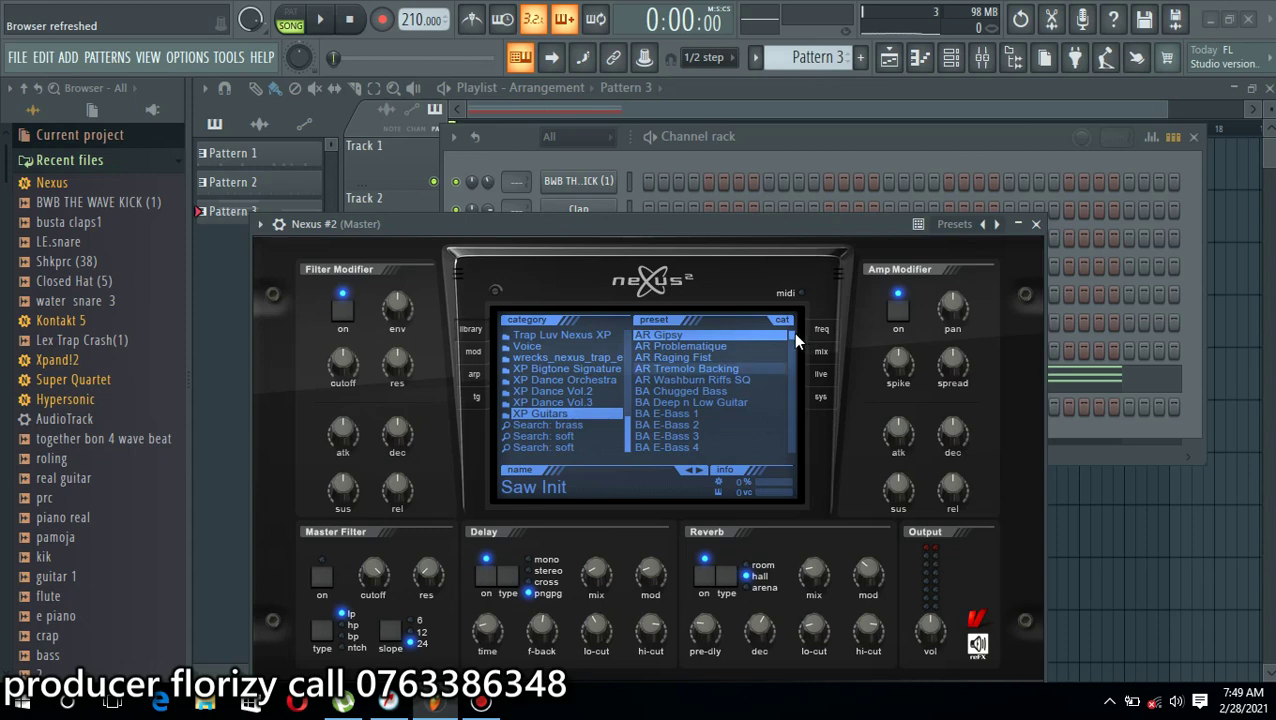
{"action": "left_click_drag", "start_coordinate": [794, 335], "coordinate": [791, 396]}
{"action": "left_click", "coordinate": [696, 380]}
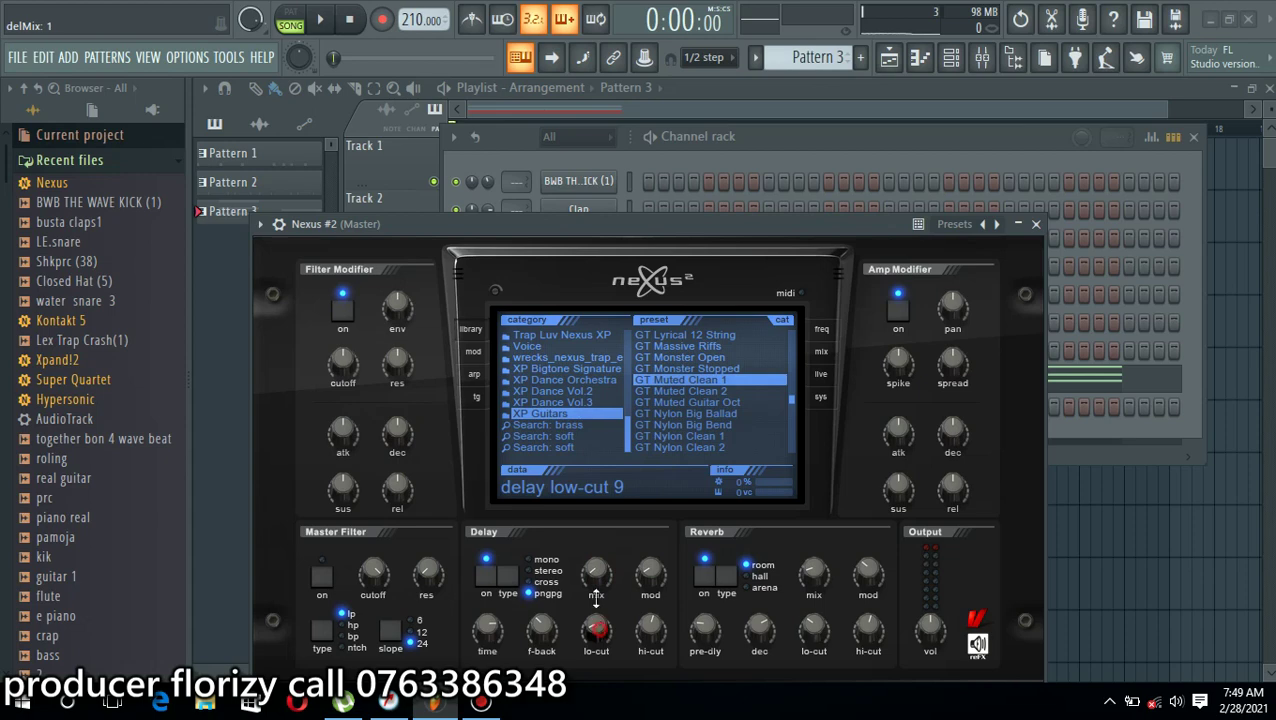
{"action": "left_click", "coordinate": [1036, 224]}
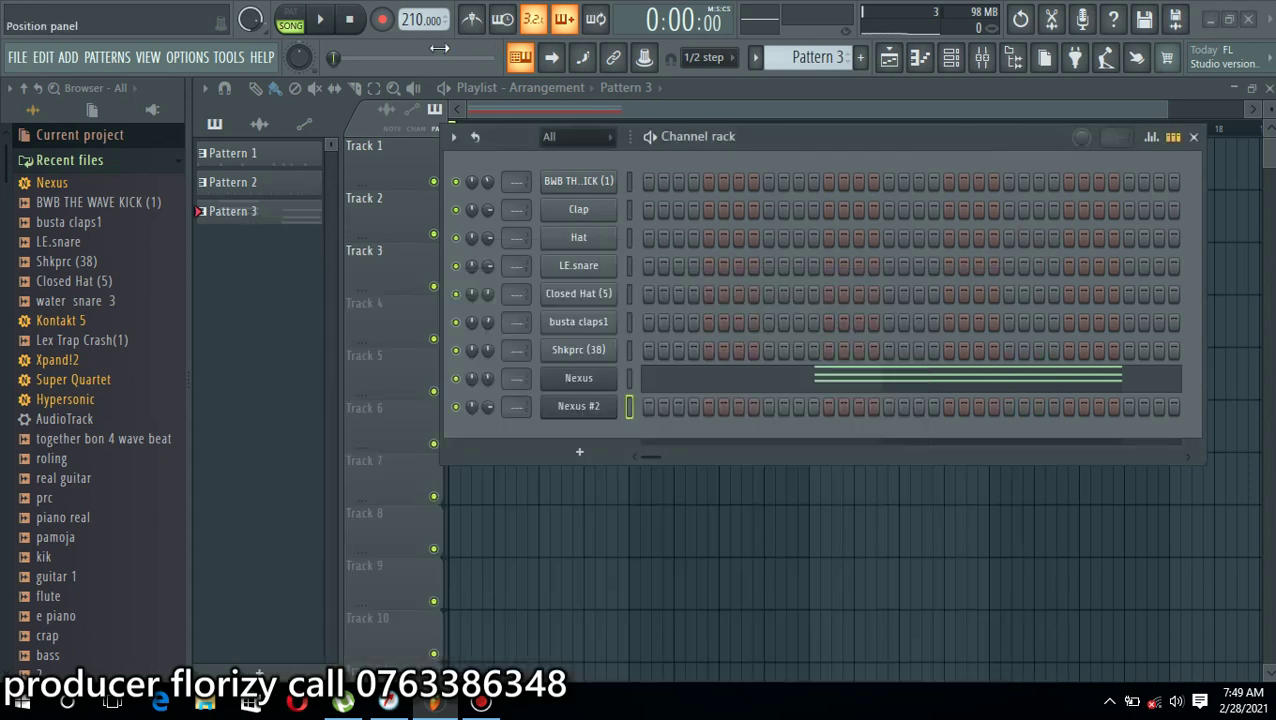
Open the piano roll for Nexus #2 and place a two-step C5 note at the start of bar 1
{"action": "key", "text": "space"}
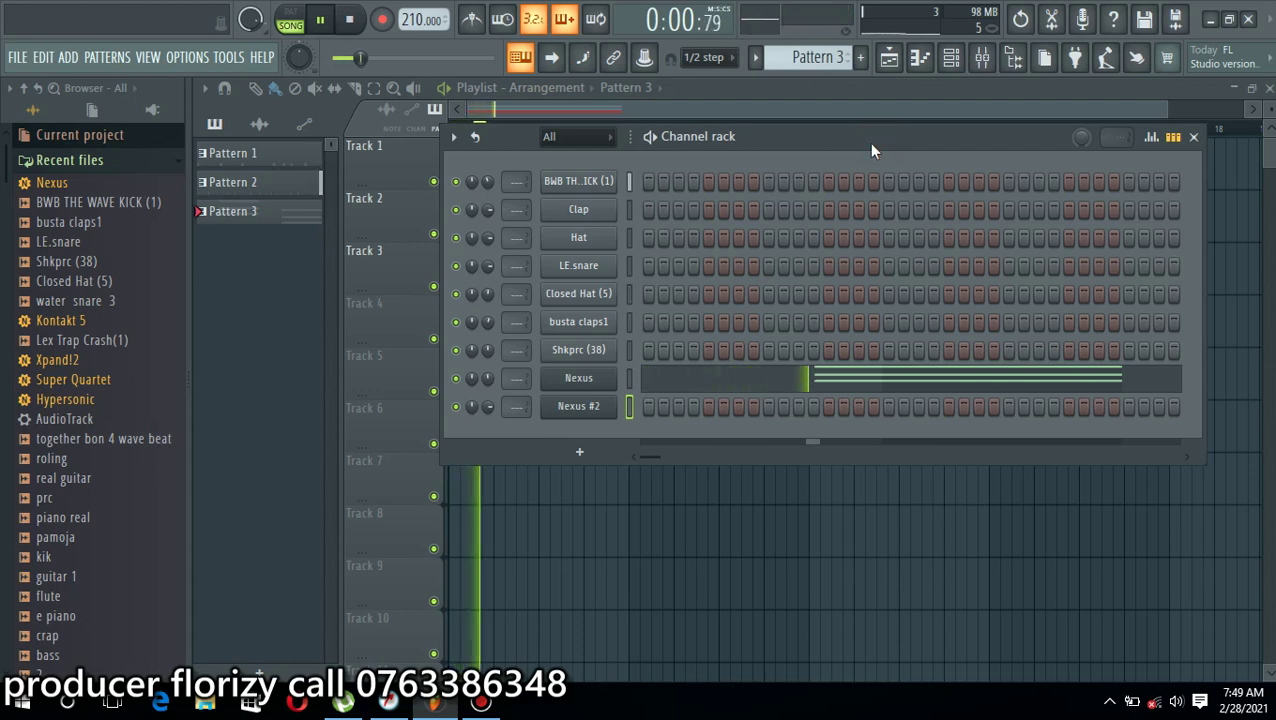
{"action": "right_click", "coordinate": [592, 411]}
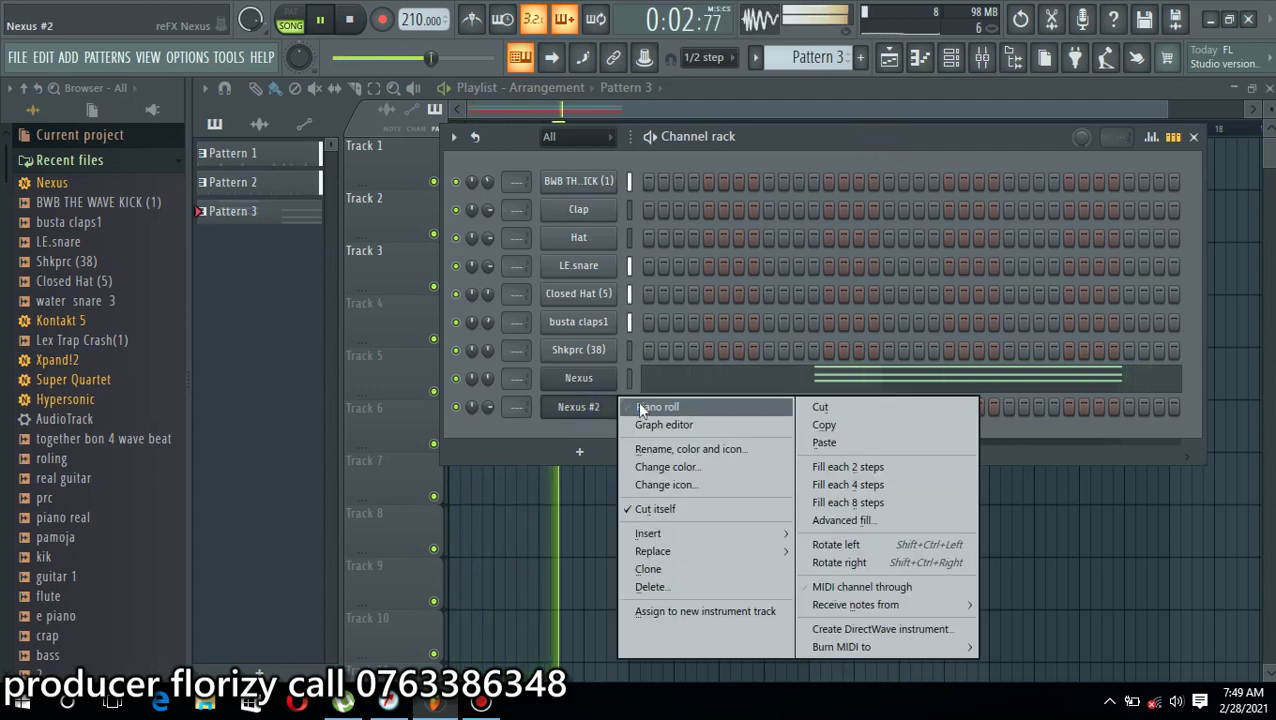
{"action": "left_click", "coordinate": [638, 402]}
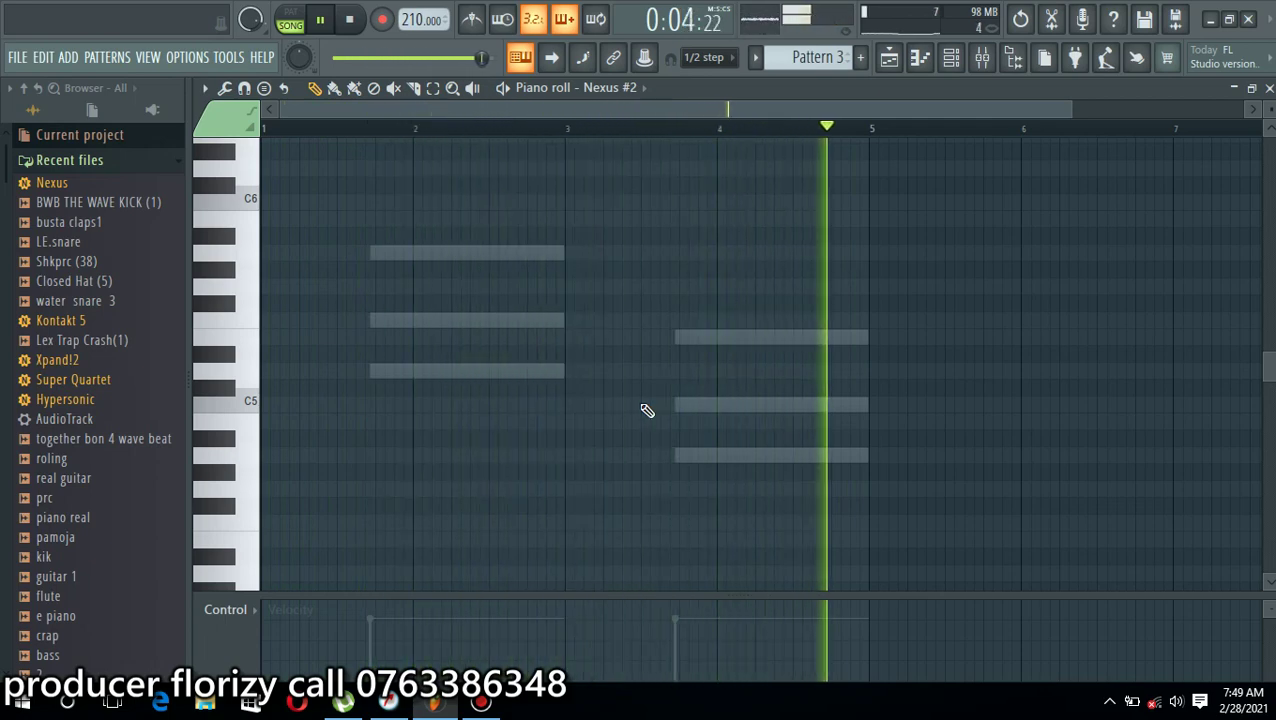
{"action": "key", "text": "space"}
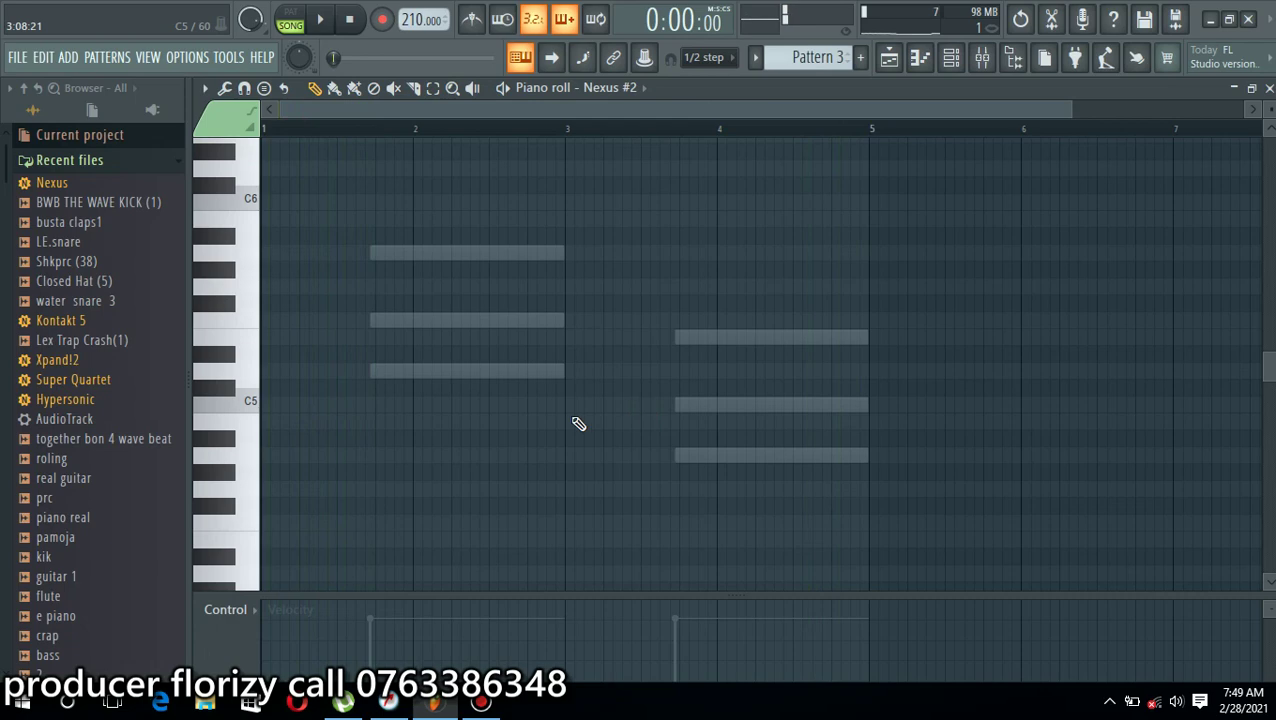
{"action": "left_click", "coordinate": [274, 437]}
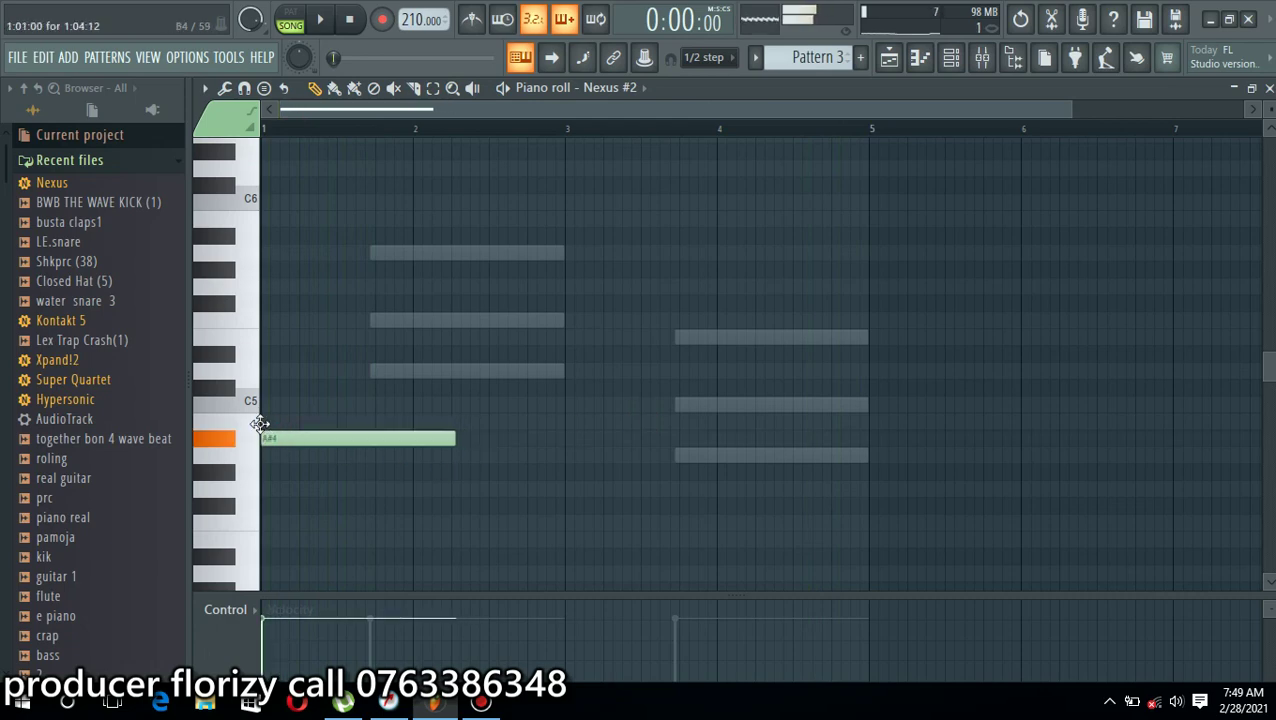
{"action": "left_click_drag", "start_coordinate": [251, 418], "coordinate": [279, 398]}
{"action": "key", "text": "space"}
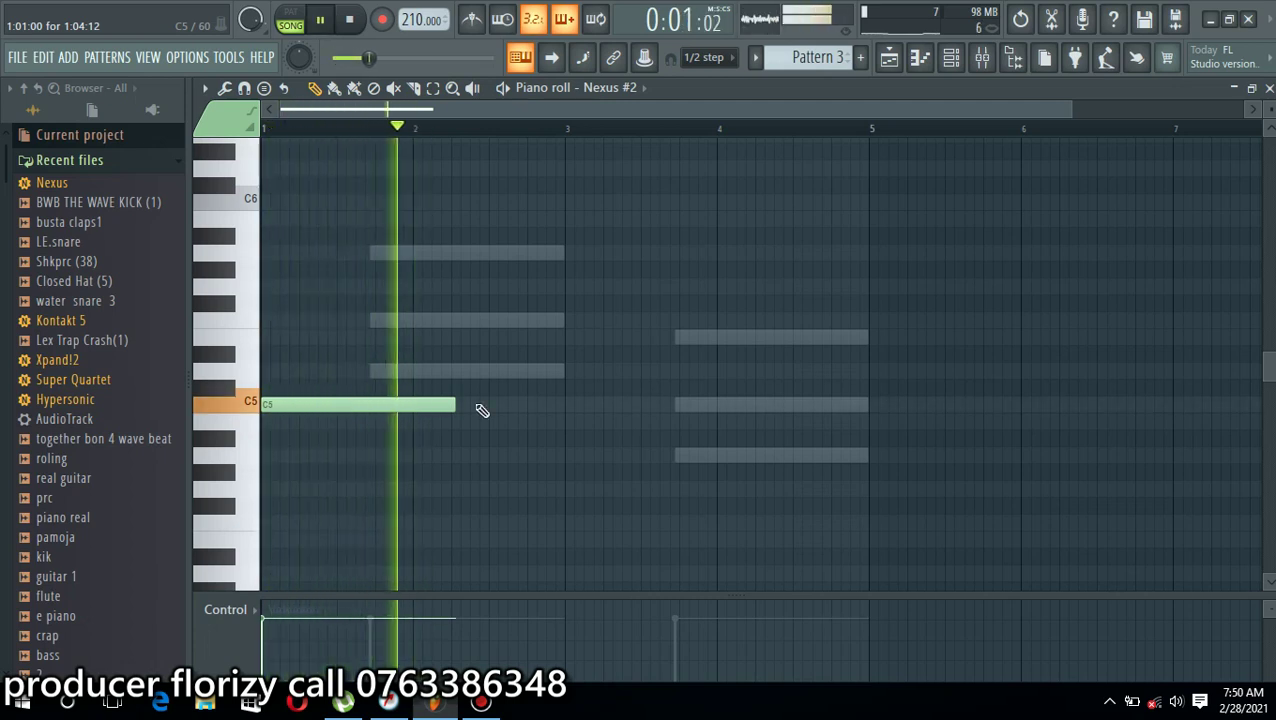
{"action": "left_click_drag", "start_coordinate": [455, 403], "coordinate": [282, 401]}
{"action": "key", "text": "space"}
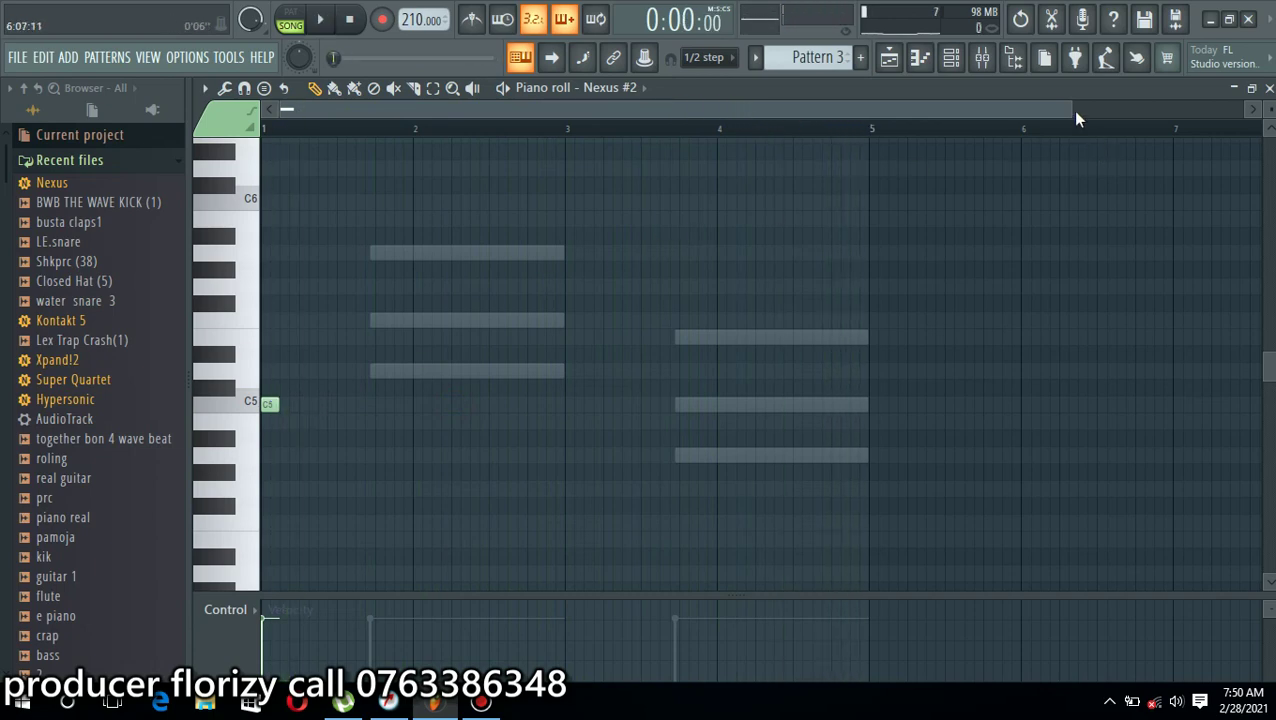
Add two-step B4 and A4 notes after the C5 in bar 1, checking their timing against the playing beat
{"action": "left_click_drag", "start_coordinate": [1066, 111], "coordinate": [551, 196]}
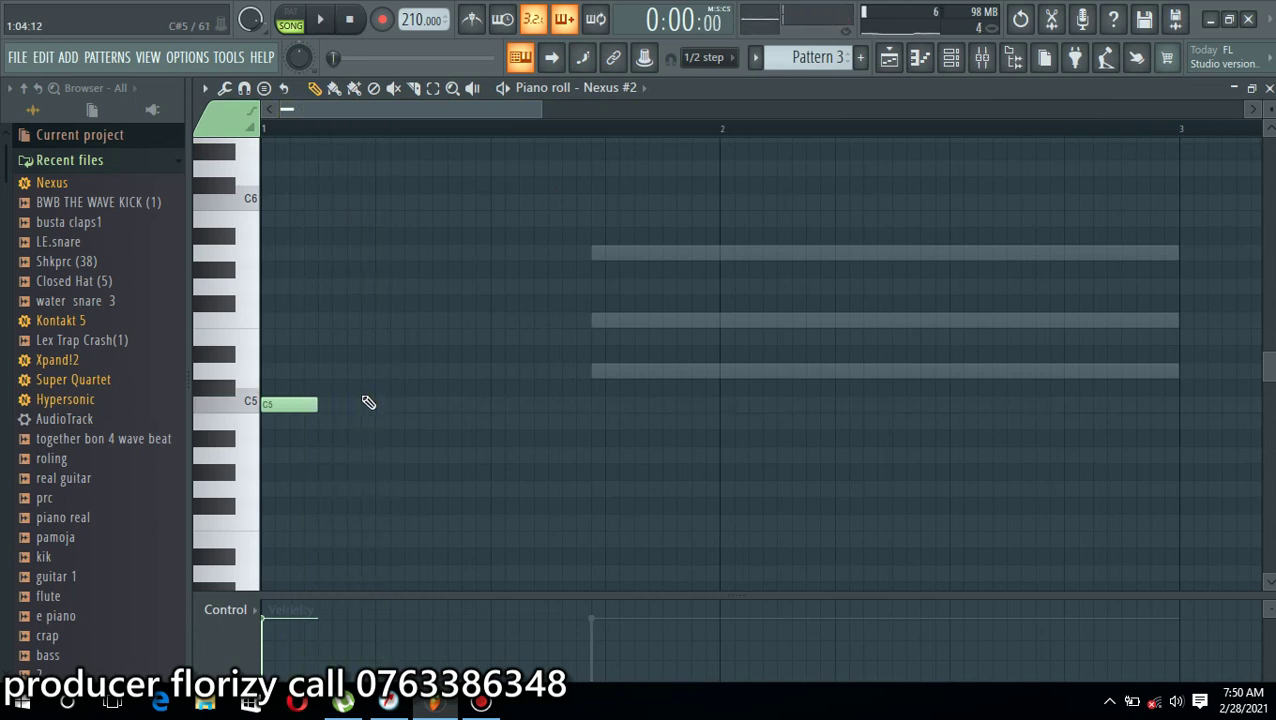
{"action": "left_click_drag", "start_coordinate": [301, 397], "coordinate": [274, 414]}
{"action": "key", "text": "space"}
{"action": "key", "text": "space"}
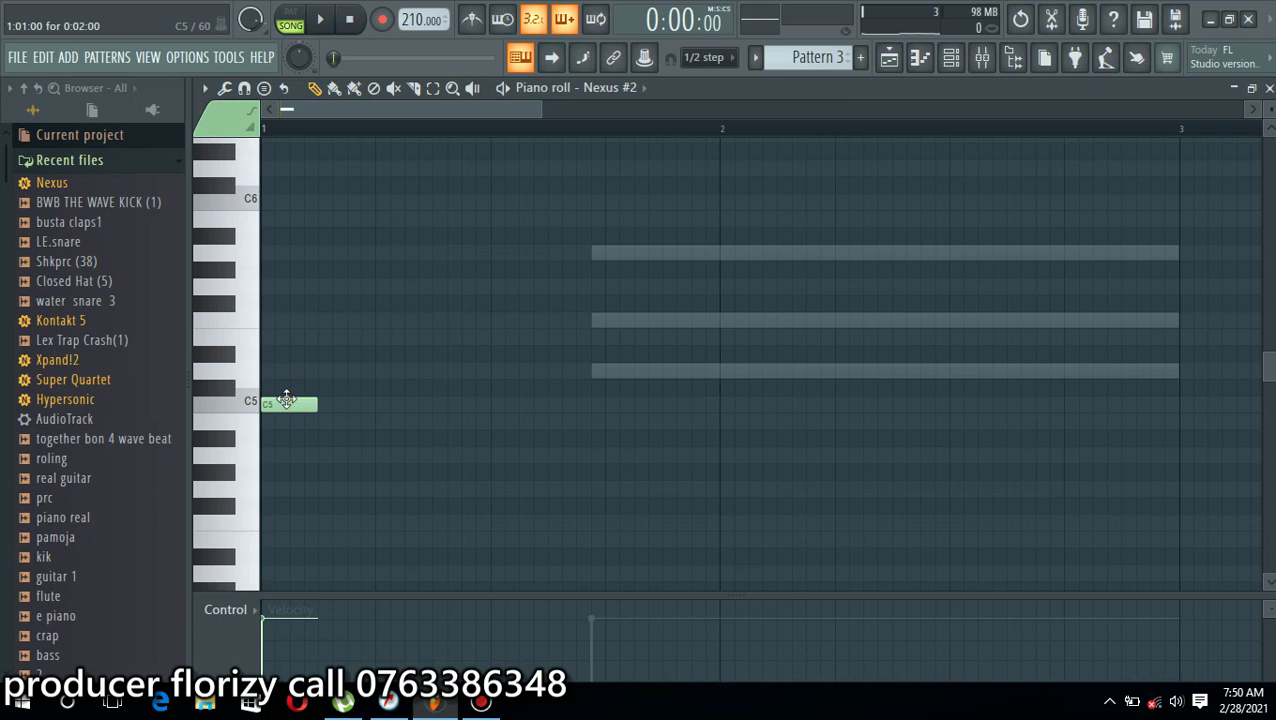
{"action": "key", "text": "space"}
{"action": "key", "text": "space"}
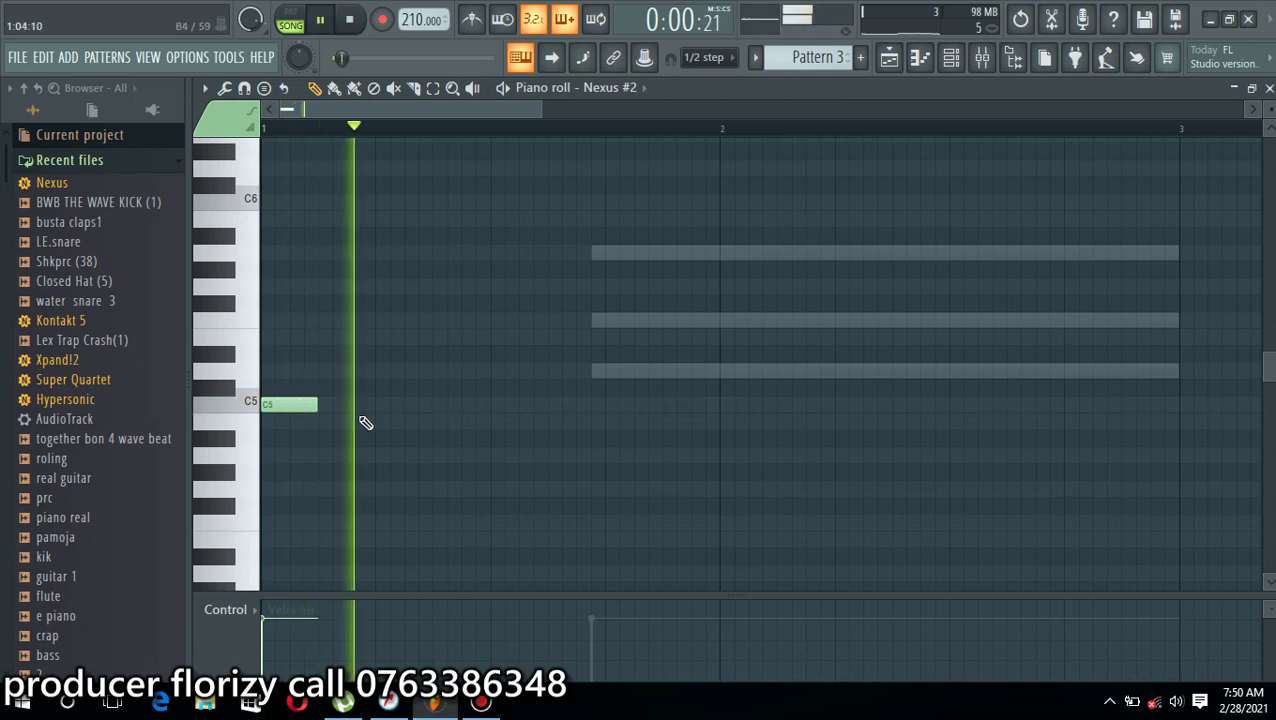
{"action": "key", "text": "space"}
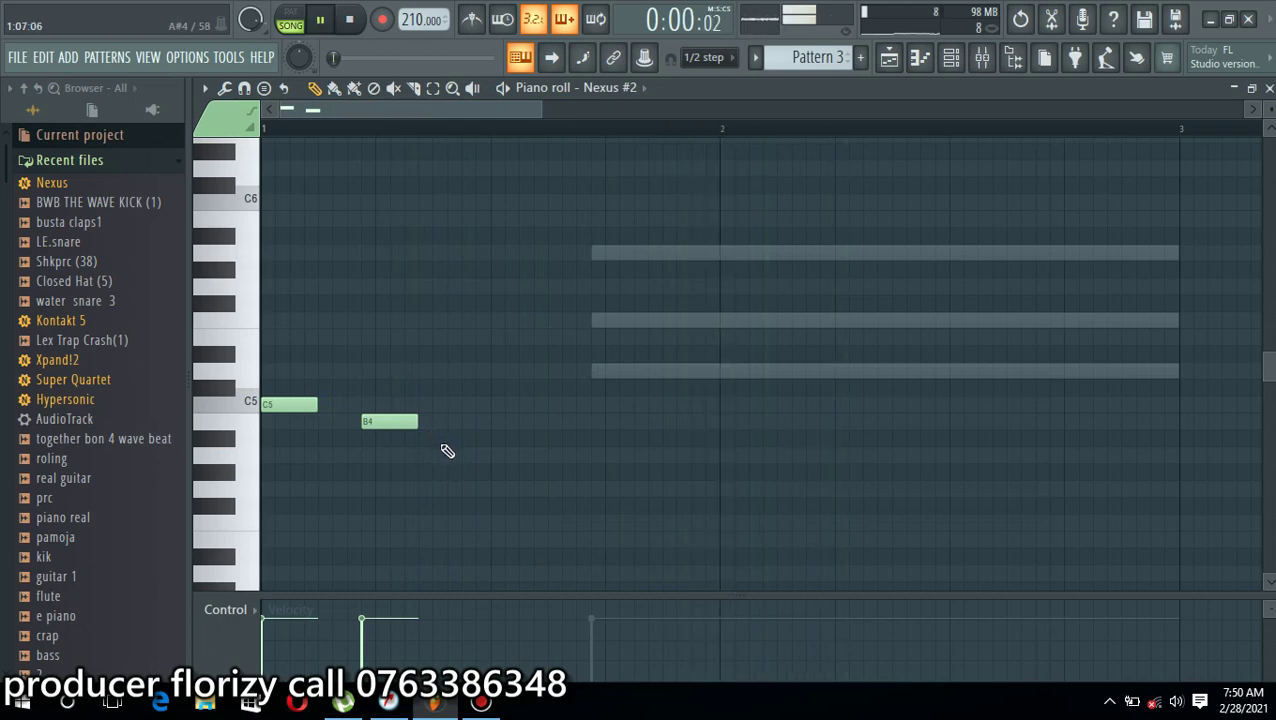
{"action": "key", "text": "space"}
{"action": "key", "text": "space"}
{"action": "key", "text": "space"}
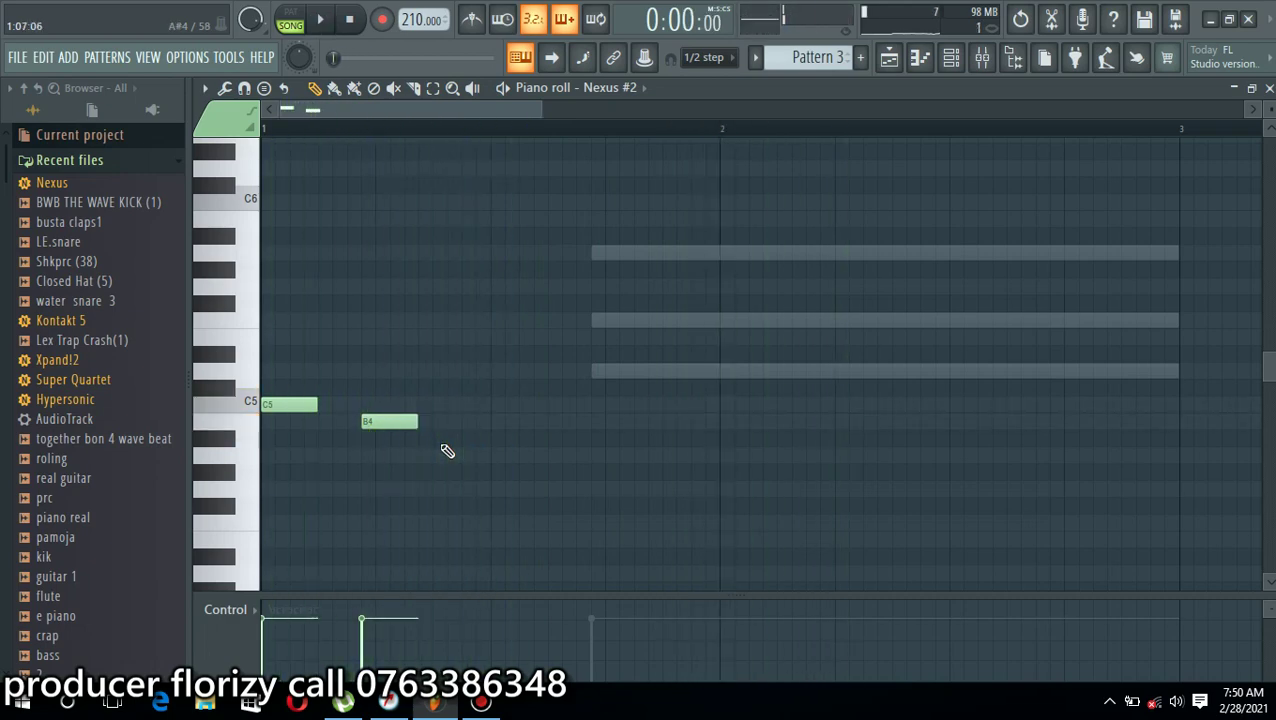
{"action": "key", "text": "space"}
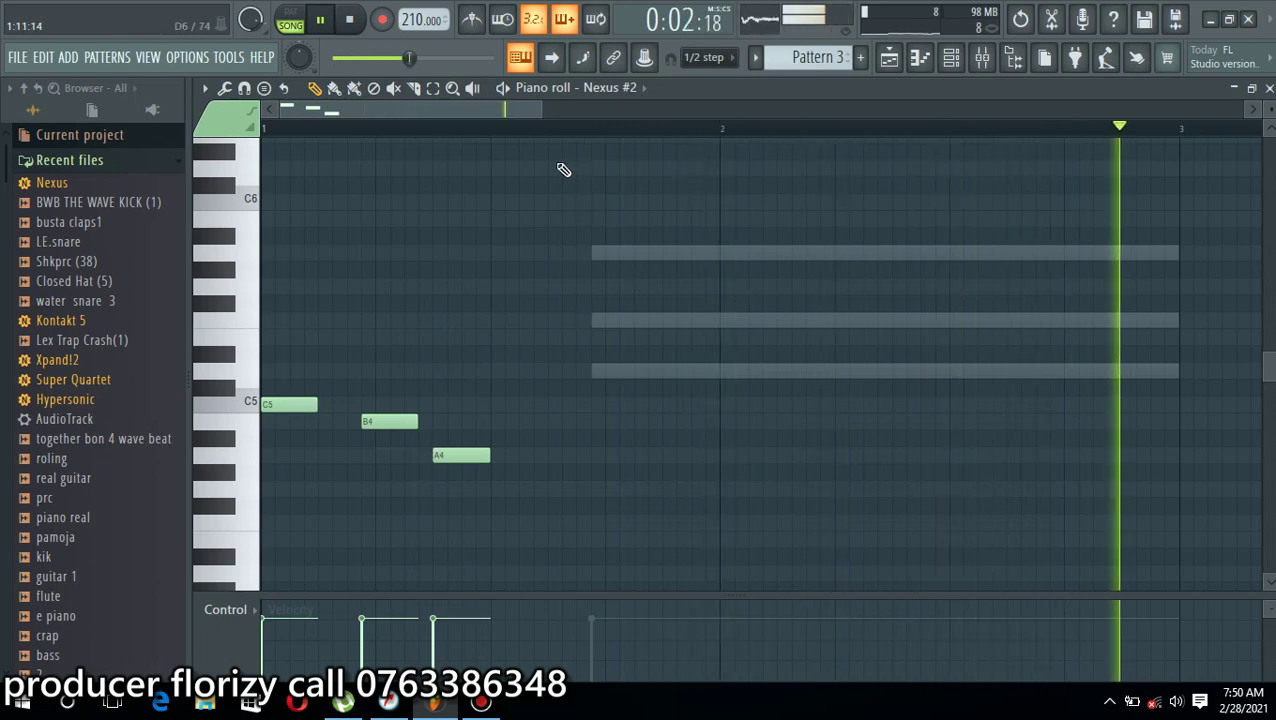
Copy the C5, B4, A4 phrase from bar 1 to the start of bar 3 and stop playback
{"action": "left_click_drag", "start_coordinate": [564, 112], "coordinate": [677, 112]}
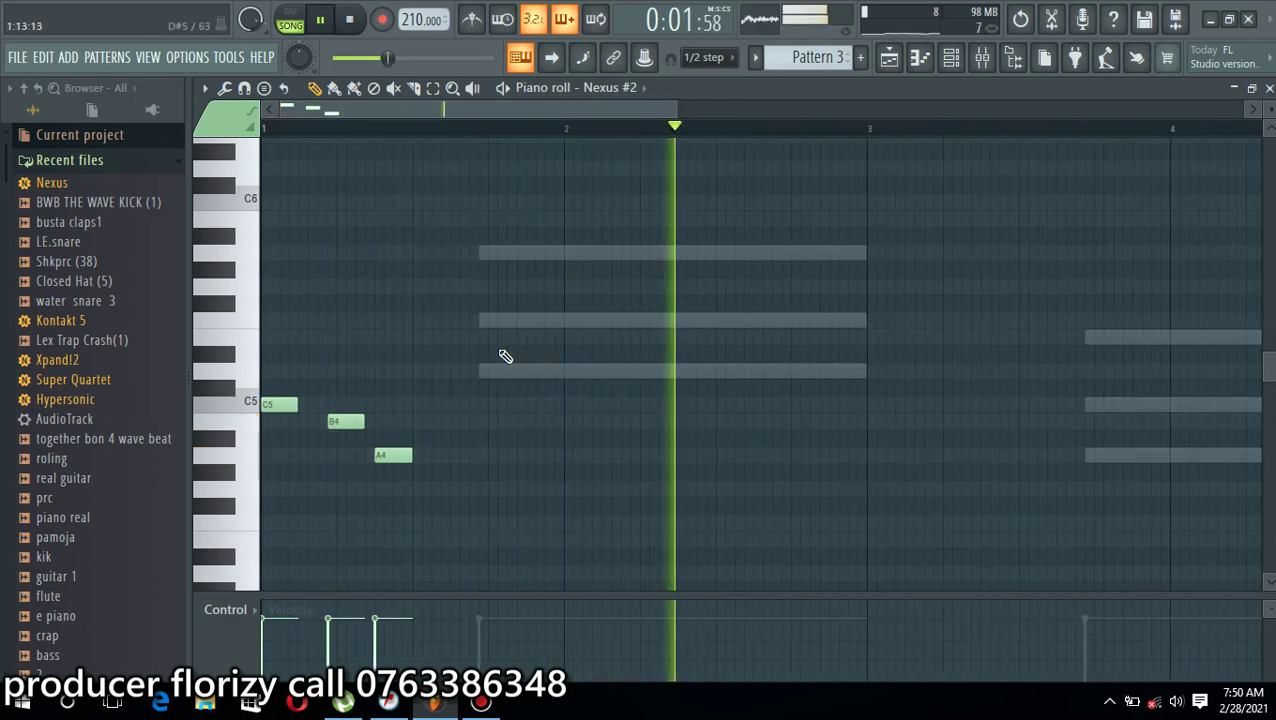
{"action": "left_click_drag", "start_coordinate": [542, 345], "coordinate": [225, 565]}
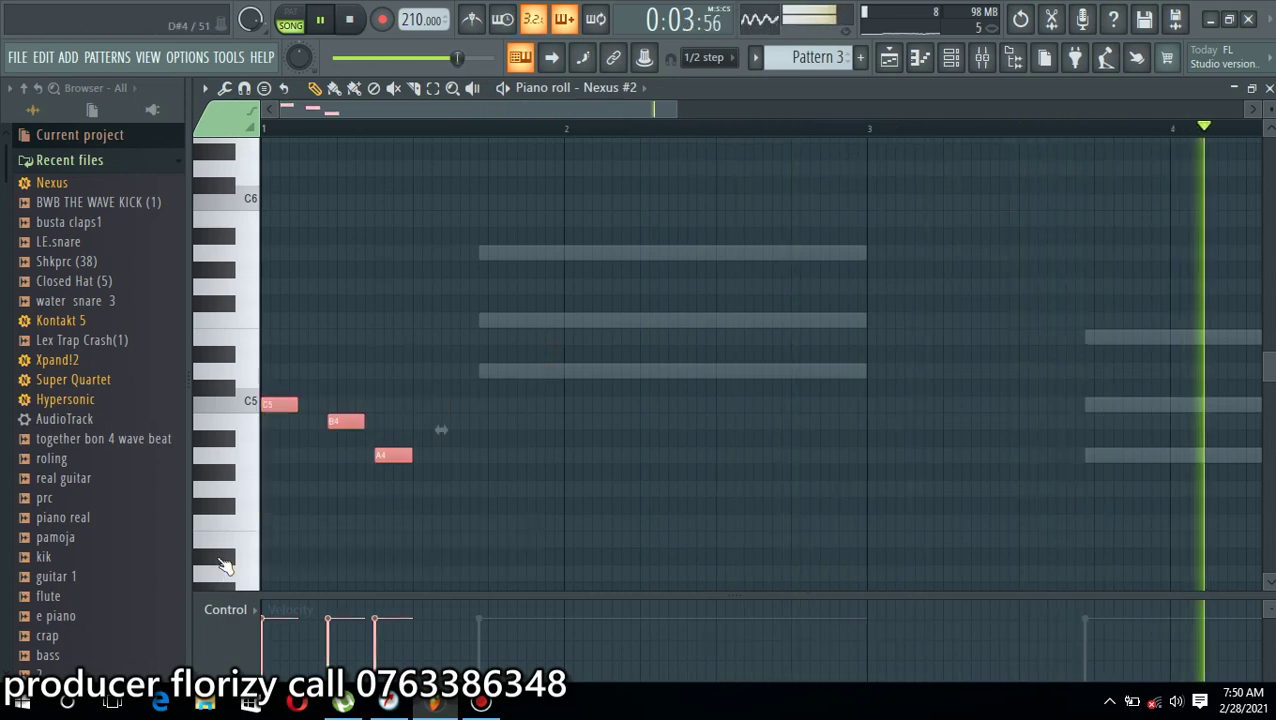
{"action": "left_click_drag", "start_coordinate": [274, 406], "coordinate": [884, 361]}
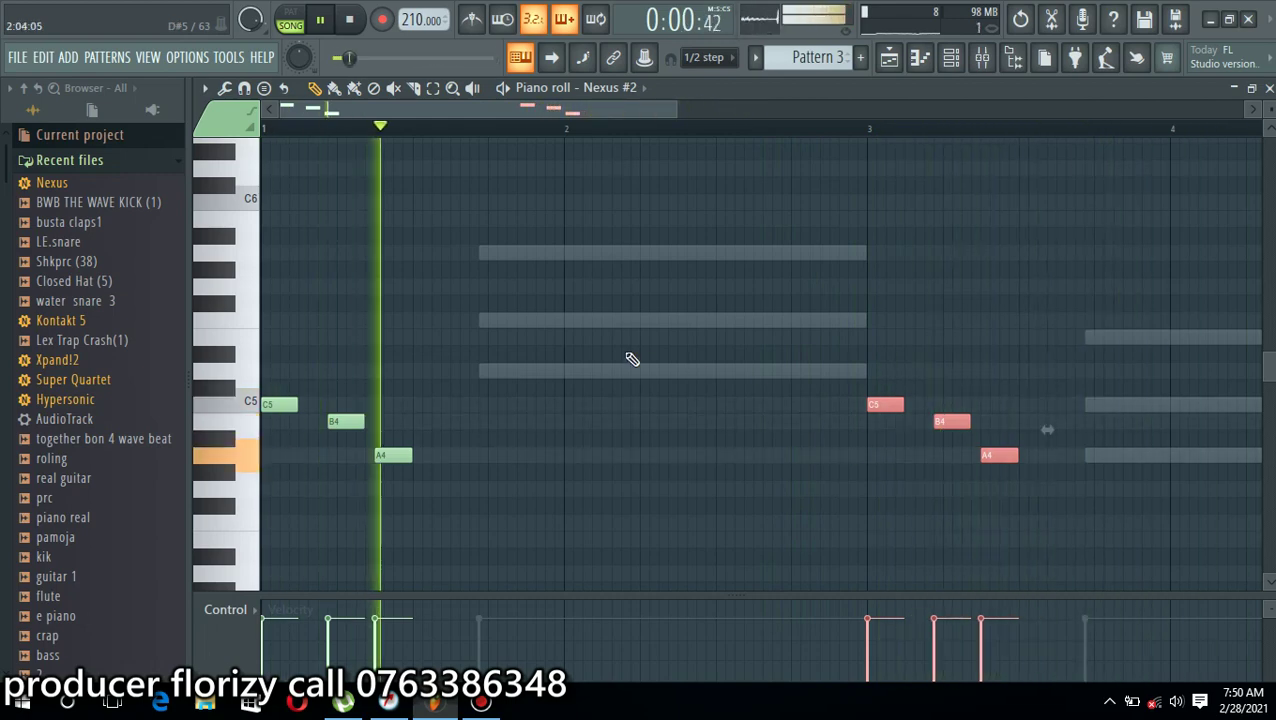
{"action": "key", "text": "space"}
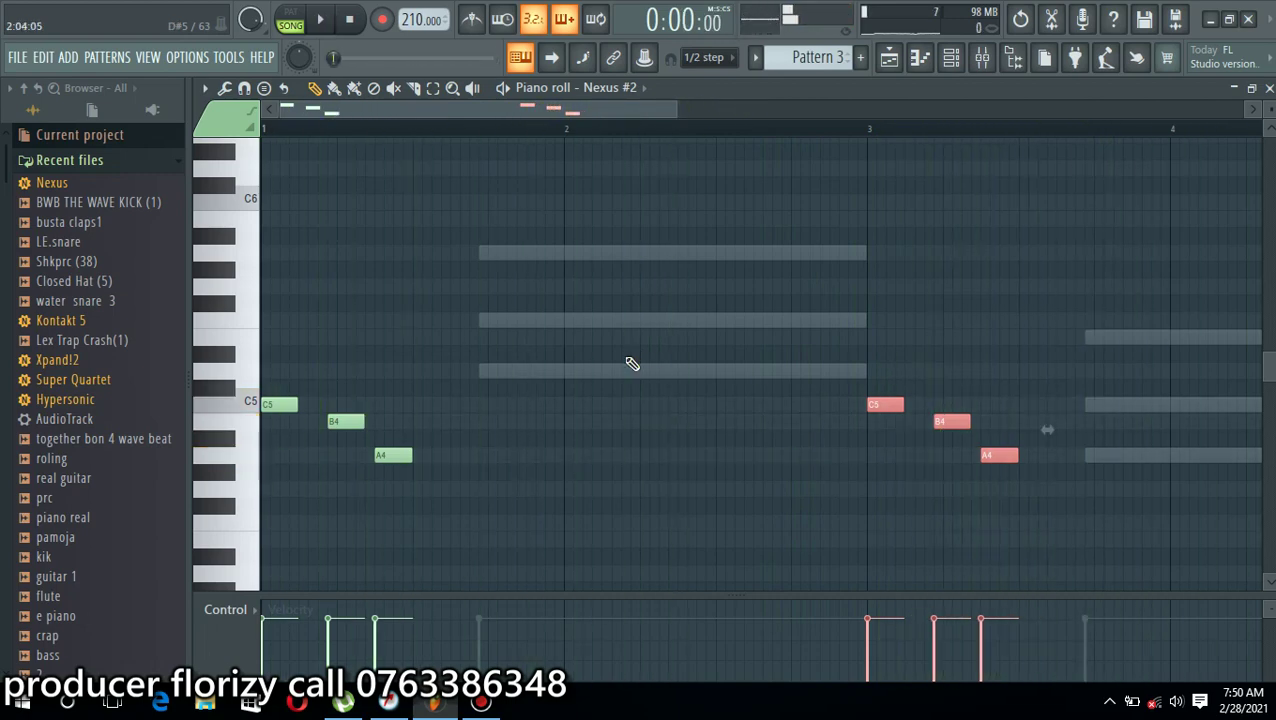
Build a run of three D5 notes, then C5 and B4, in bar 2 leading into bar 3, checking it with playback
{"action": "left_click", "coordinate": [641, 422]}
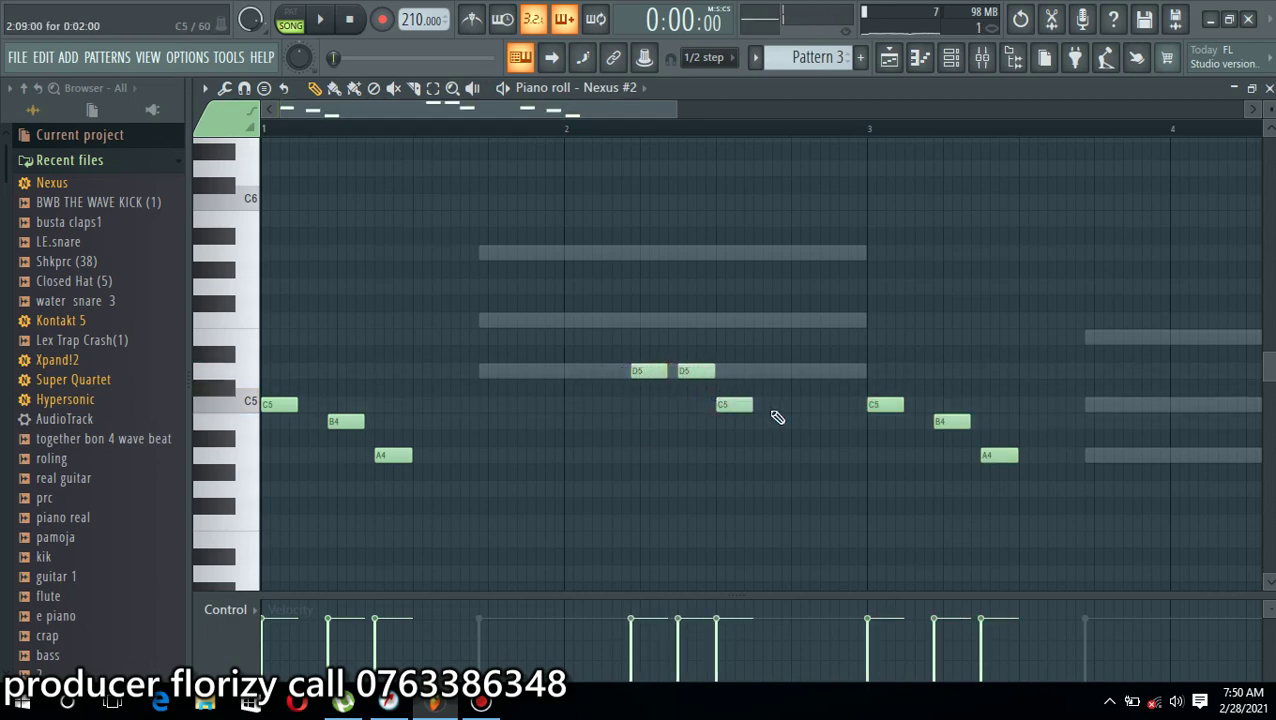
{"action": "key", "text": "space"}
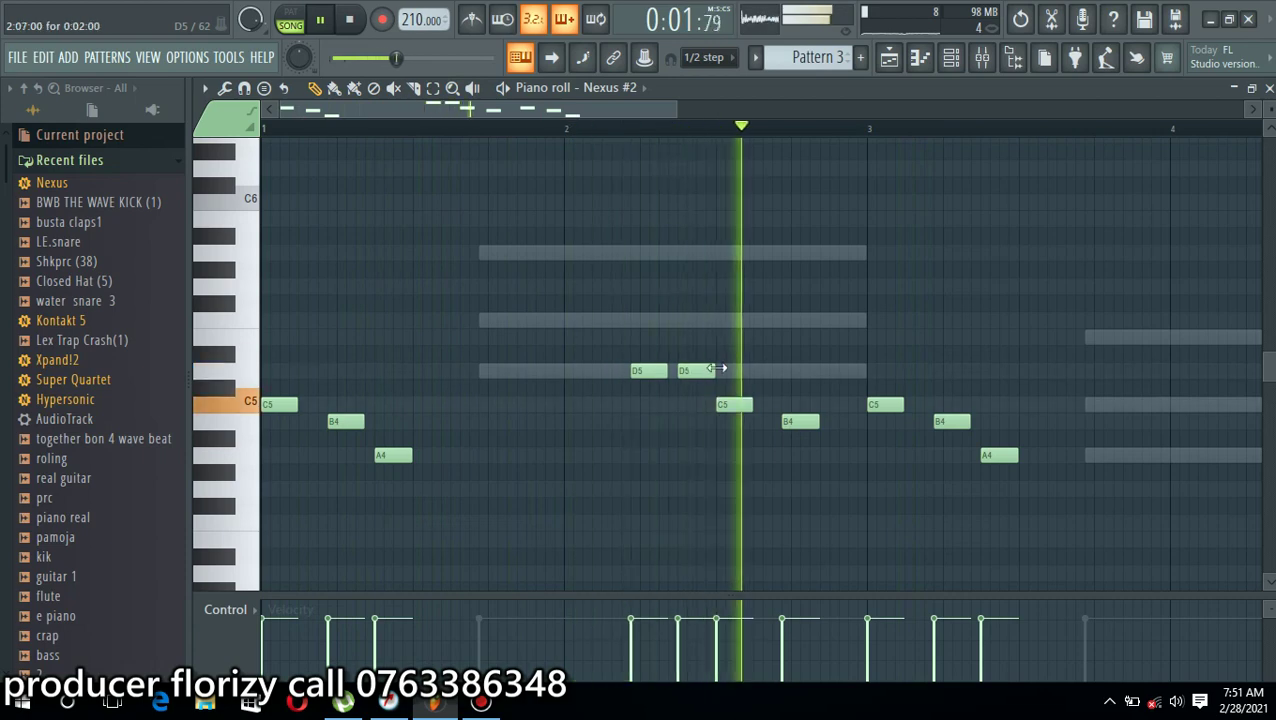
{"action": "key", "text": "space"}
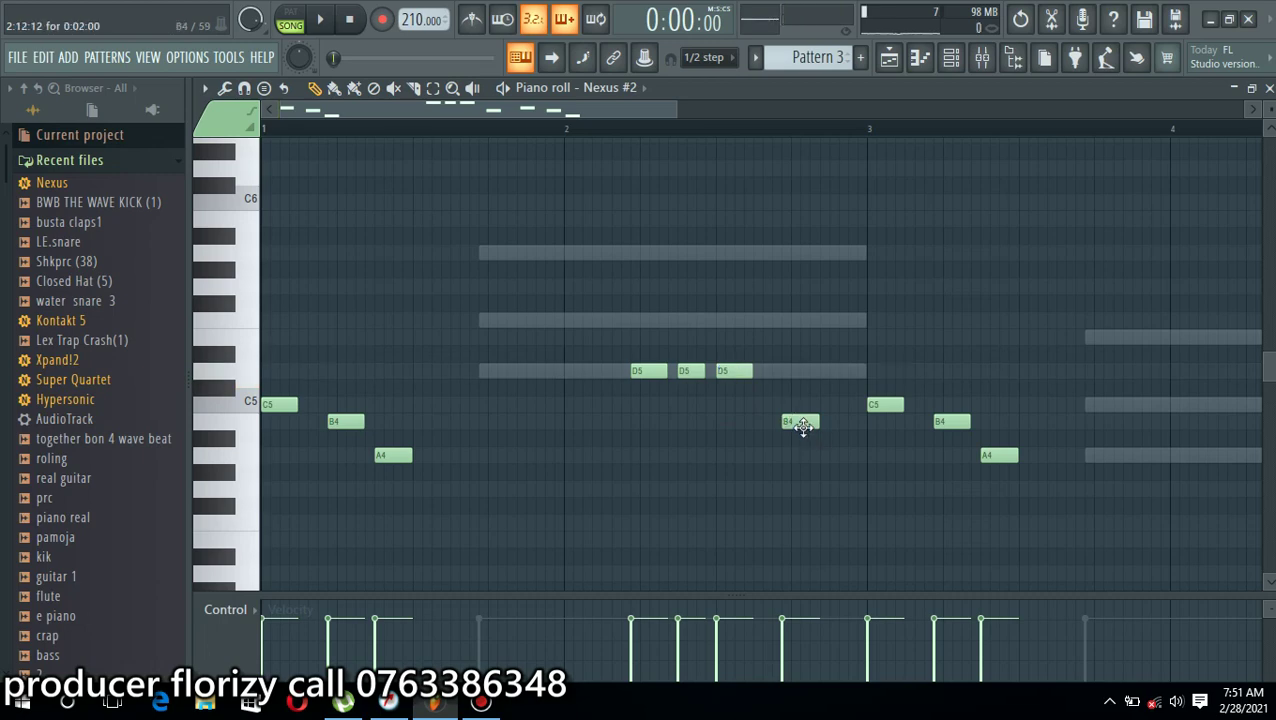
{"action": "key", "text": "space"}
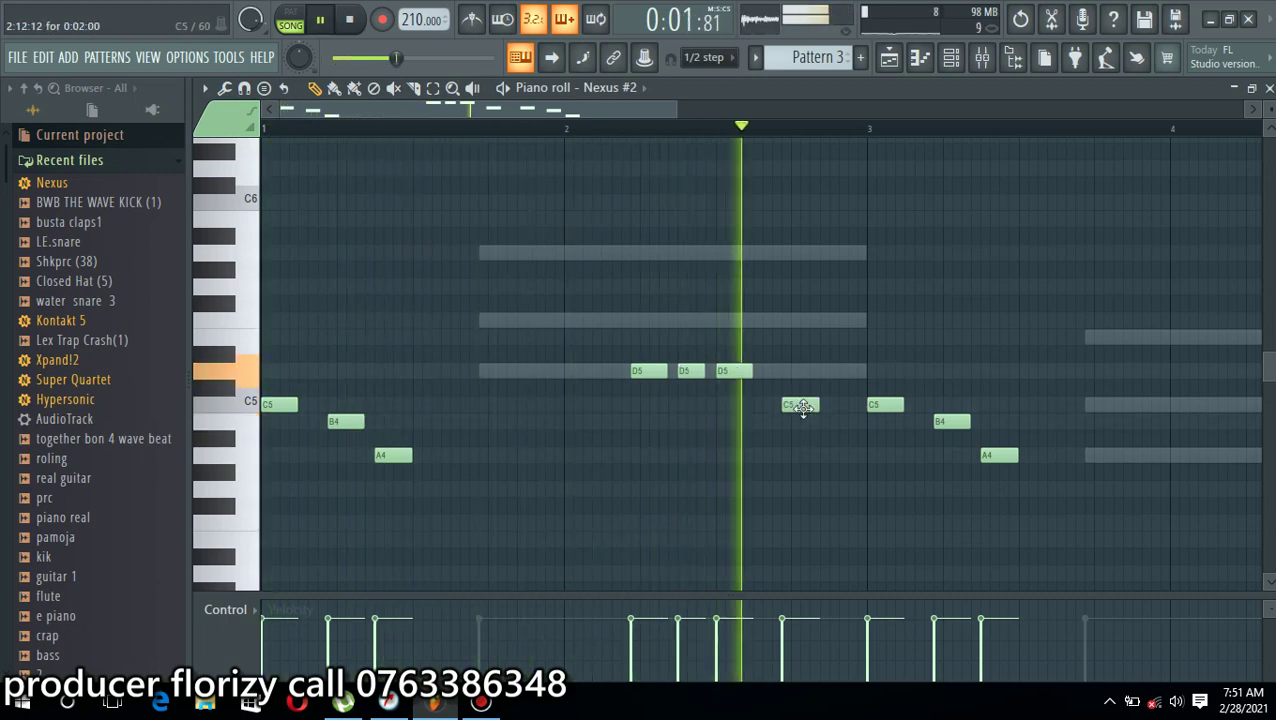
{"action": "key", "text": "space"}
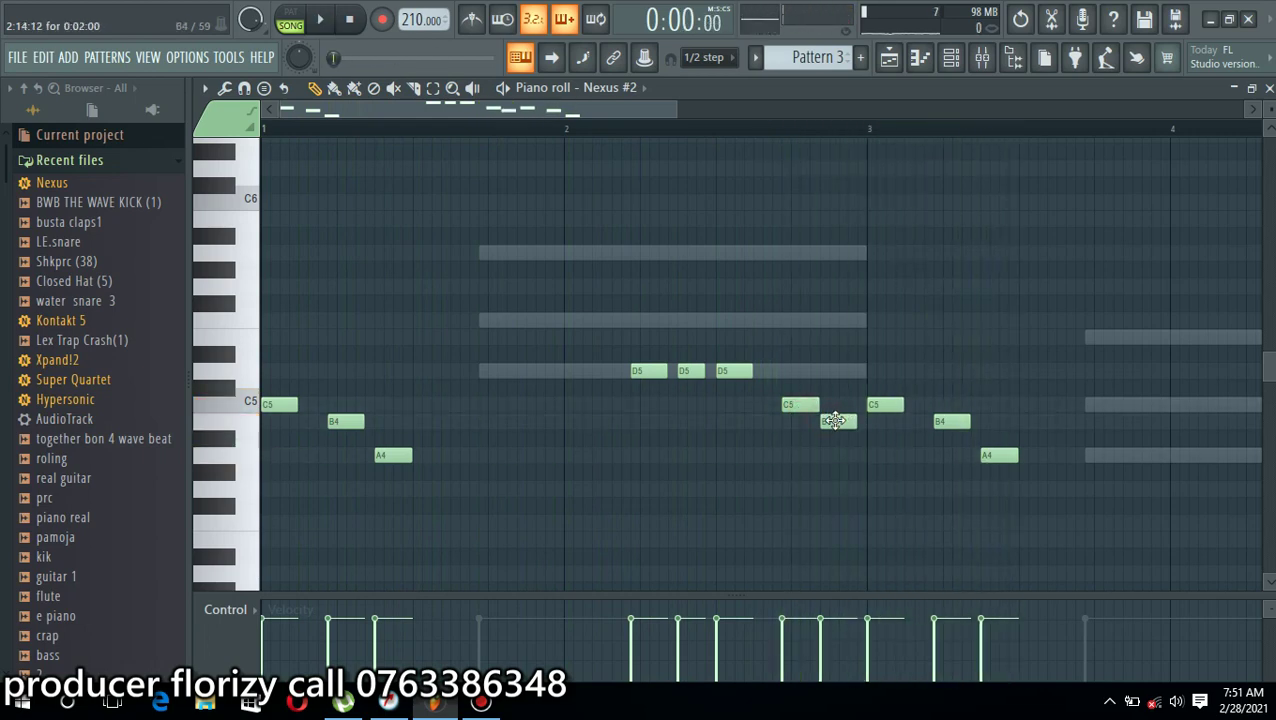
{"action": "key", "text": "space"}
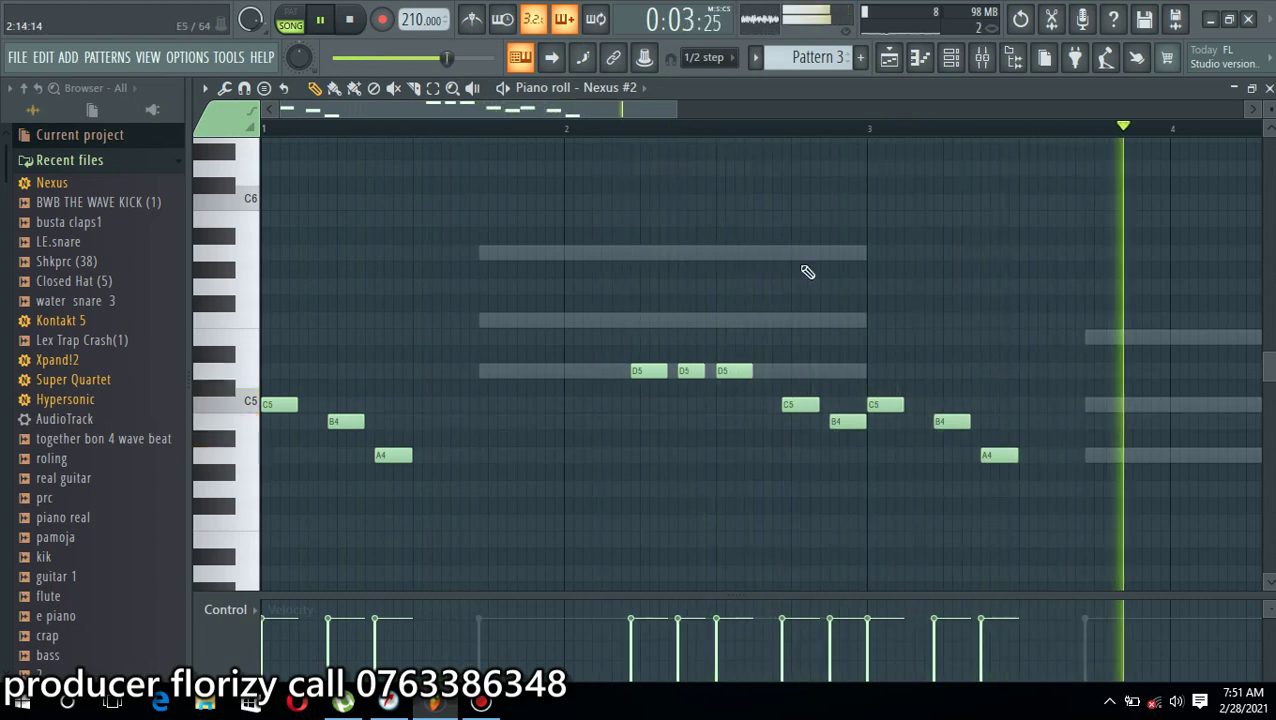
Stop playback and copy all notes from the bar 2 run through the bar 3 phrase to bar 4, raised to start on E5
{"action": "left_click_drag", "start_coordinate": [672, 112], "coordinate": [968, 179]}
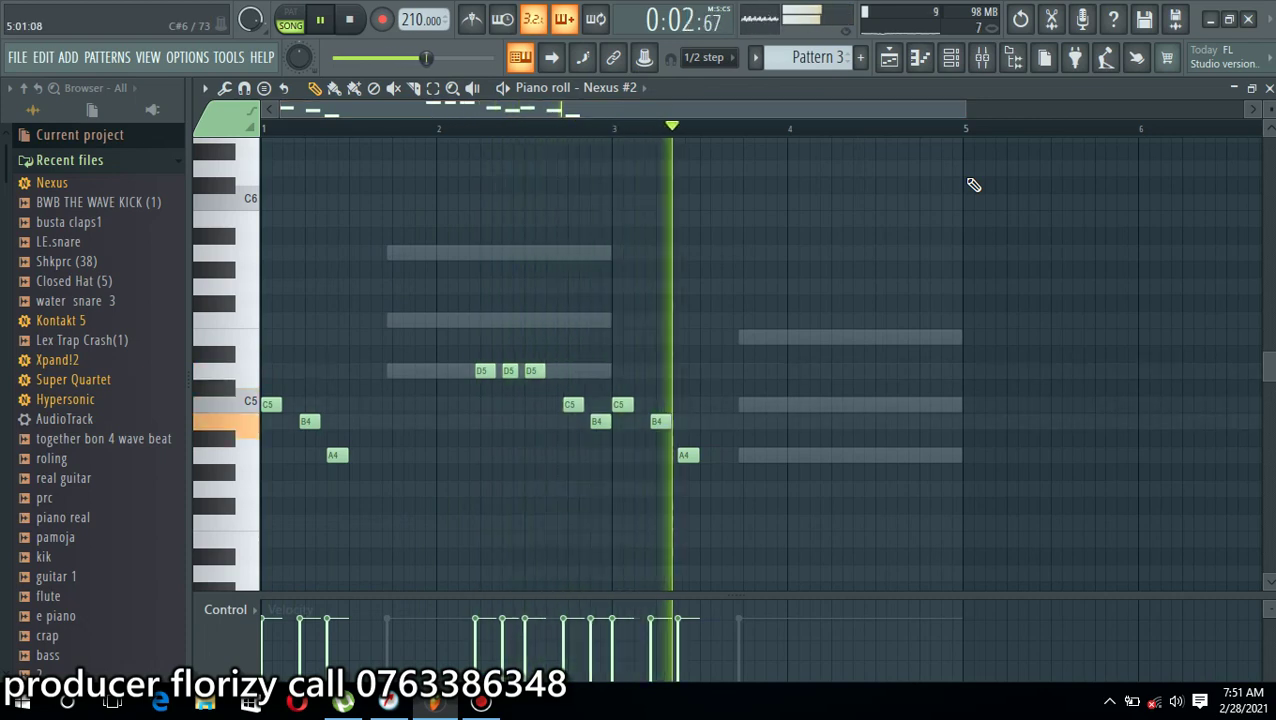
{"action": "key", "text": "space"}
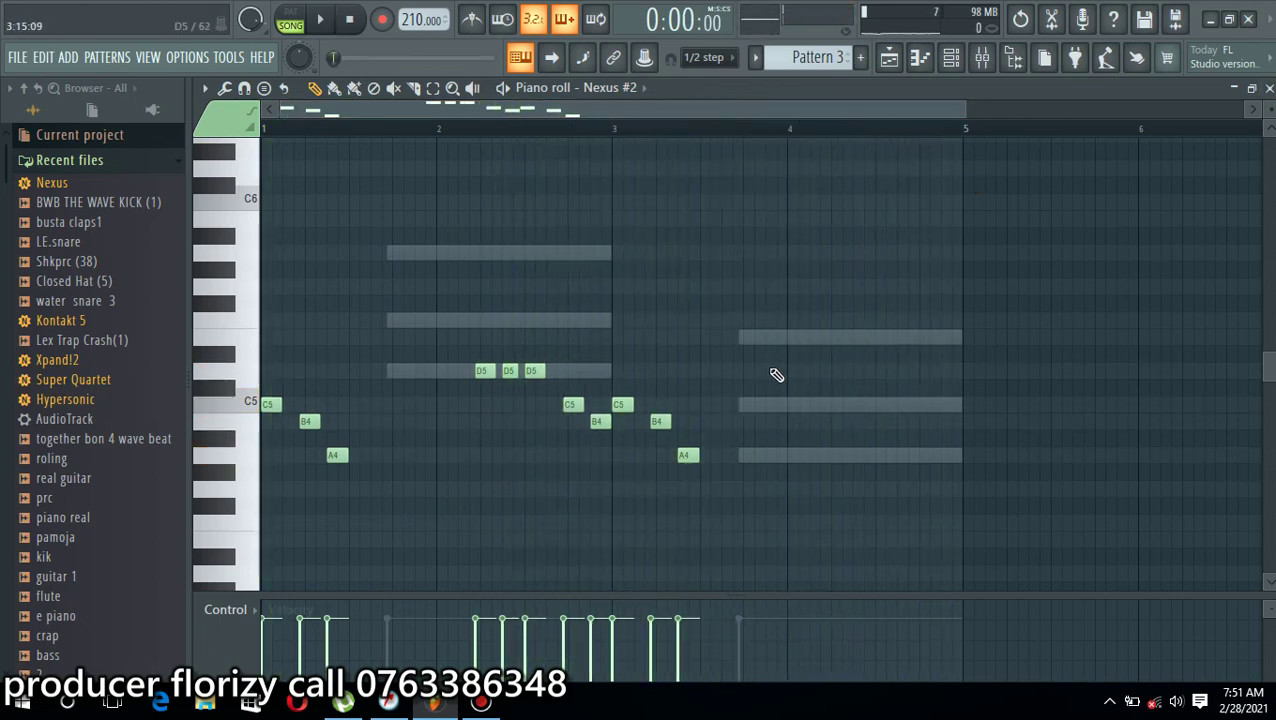
{"action": "left_click_drag", "start_coordinate": [360, 545], "coordinate": [360, 545]}
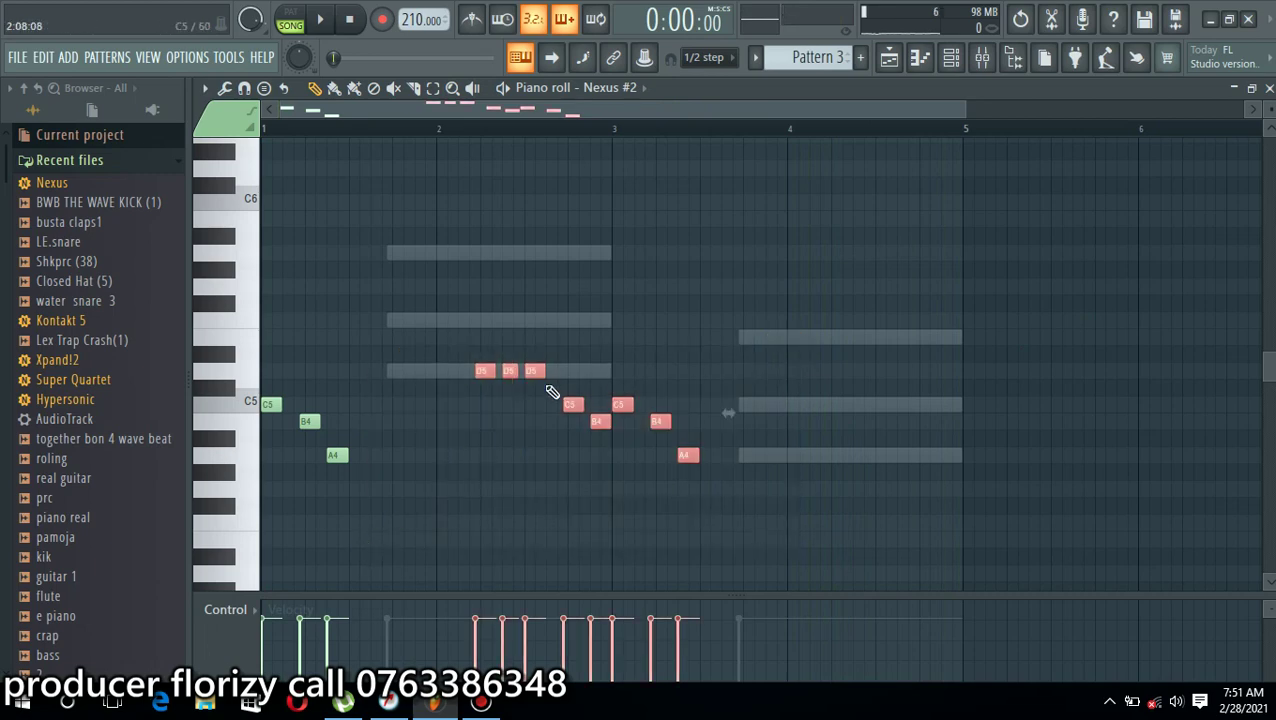
{"action": "left_click_drag", "start_coordinate": [483, 372], "coordinate": [834, 335]}
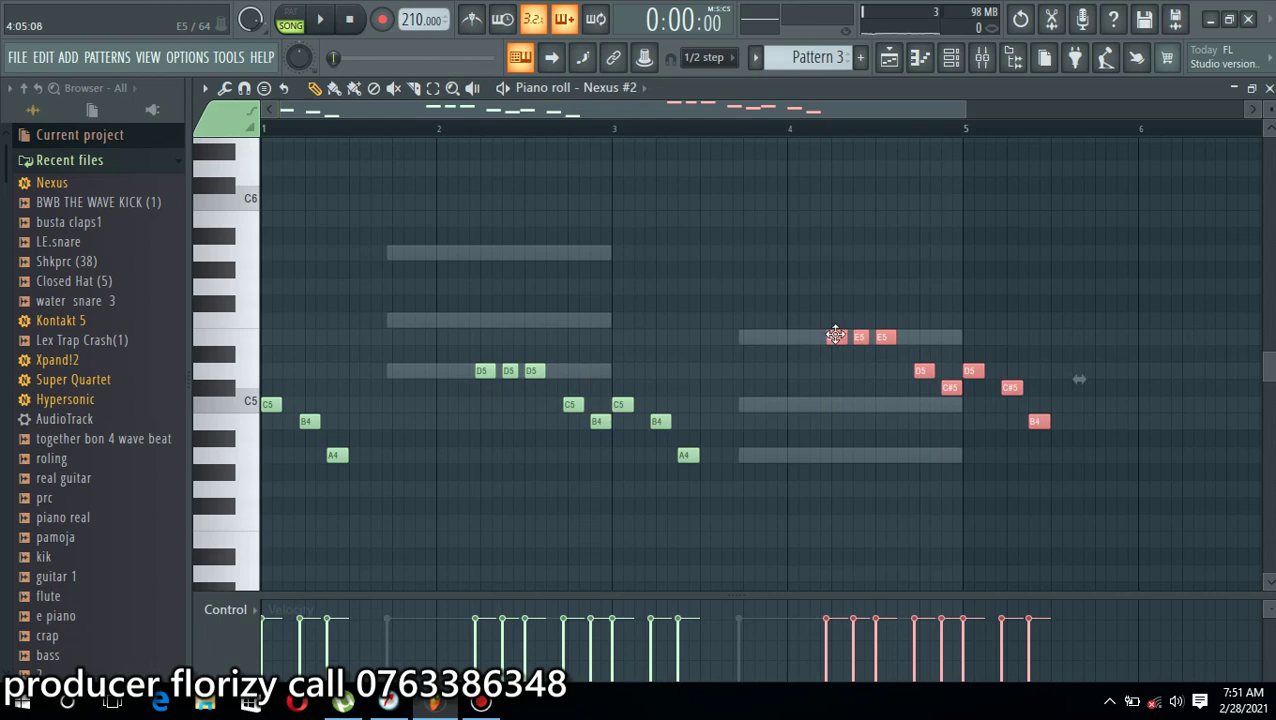
Delete the three copied notes from bar 5 onward and lower the last note of bar 4 to B4, starting at 4:15:12
{"action": "left_click_drag", "start_coordinate": [1140, 346], "coordinate": [977, 485]}
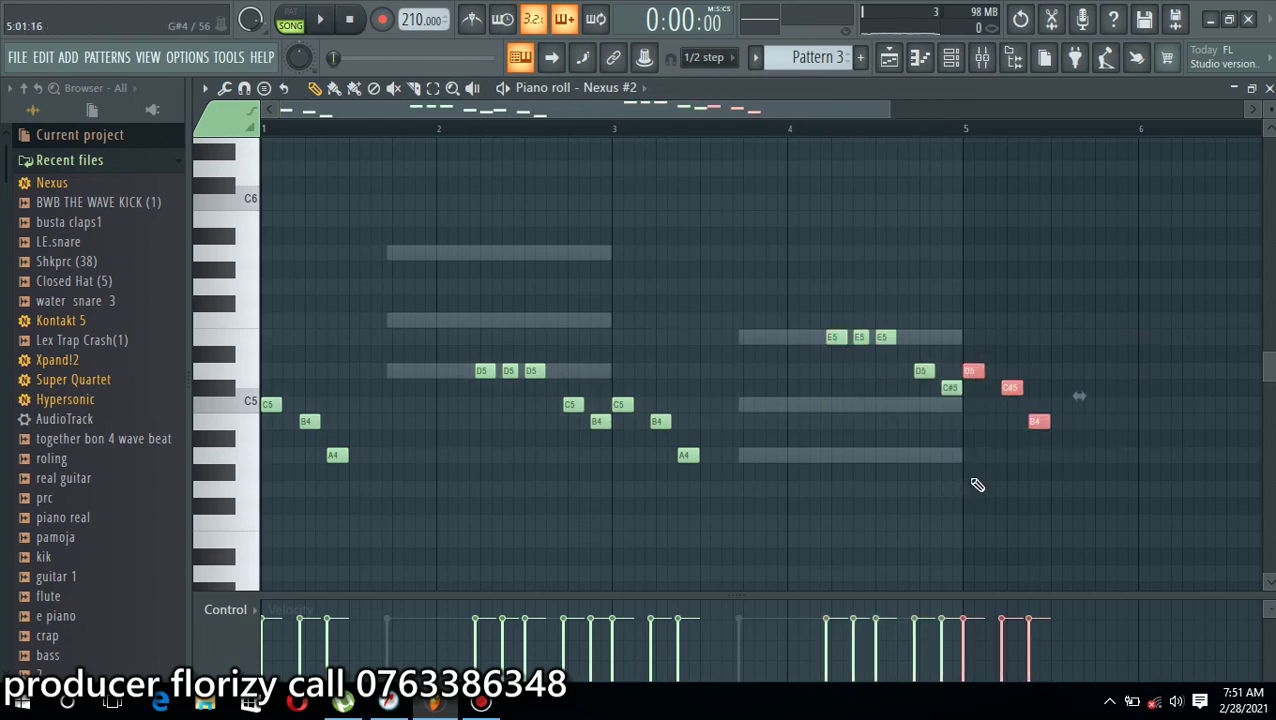
{"action": "key", "text": "Delete"}
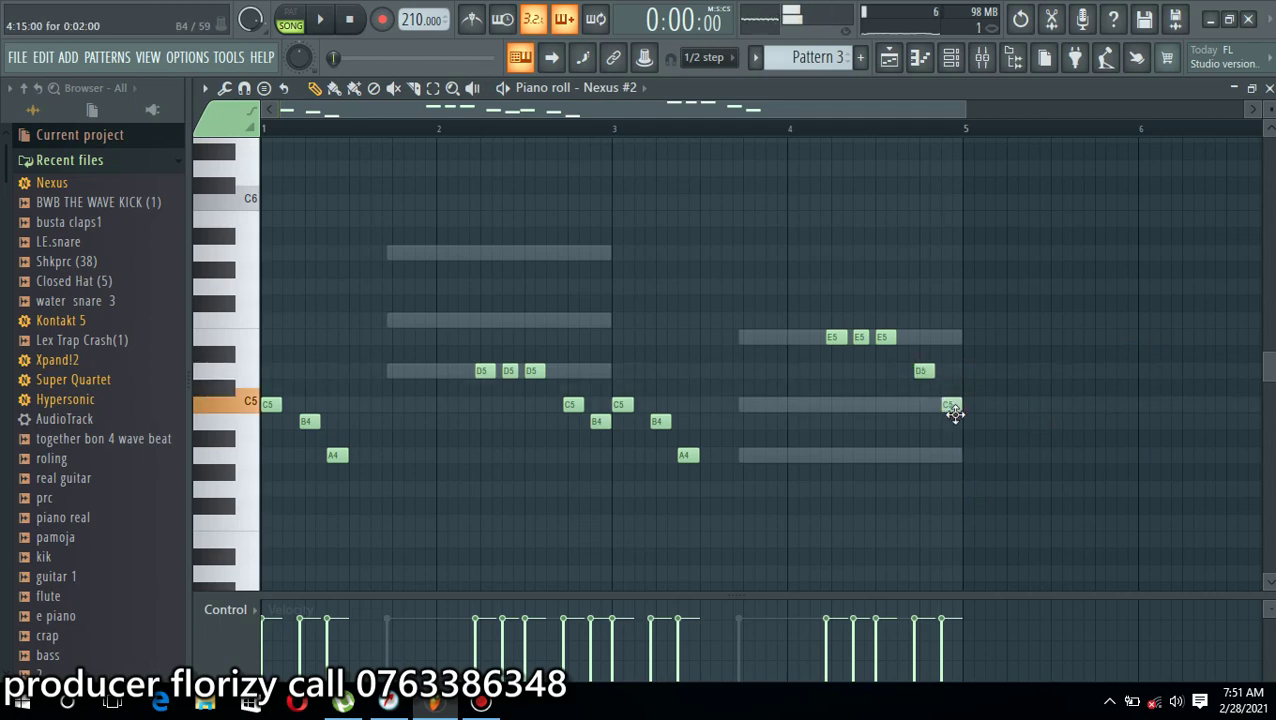
{"action": "left_click_drag", "start_coordinate": [955, 424], "coordinate": [962, 438]}
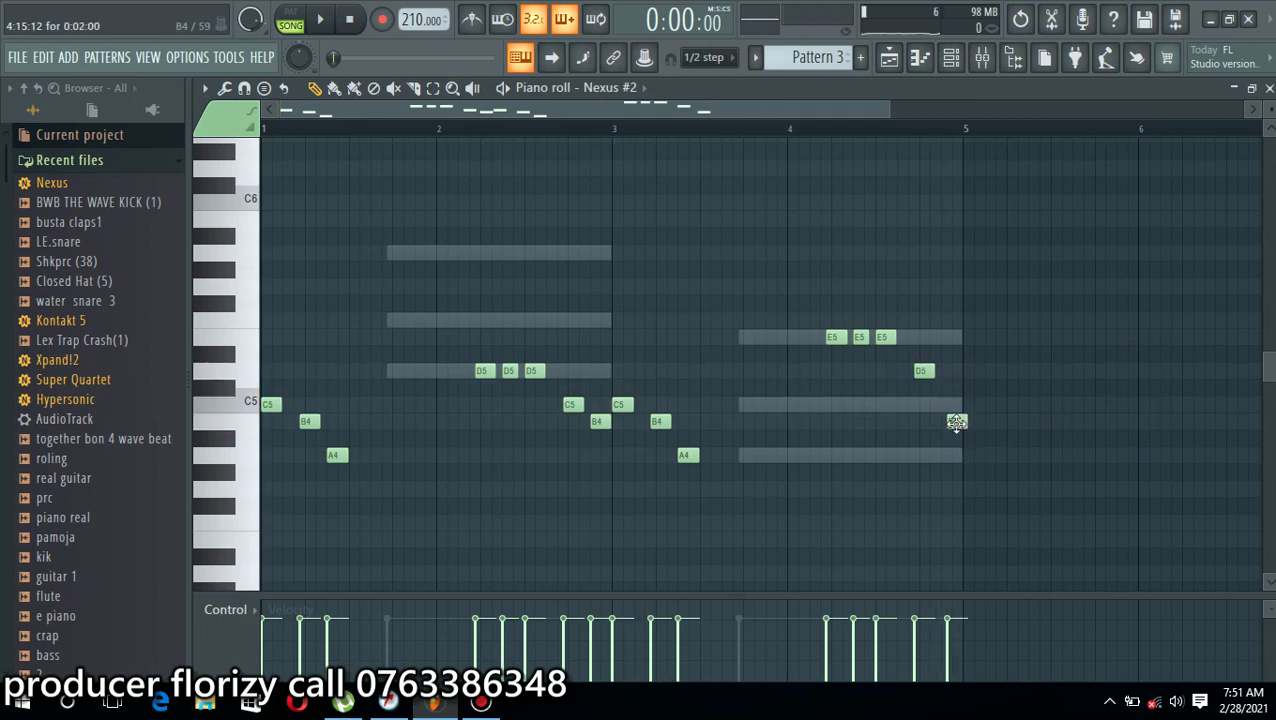
Play the song to check the melody, close the Nexus #2 piano roll and stop playback
{"action": "key", "text": "space"}
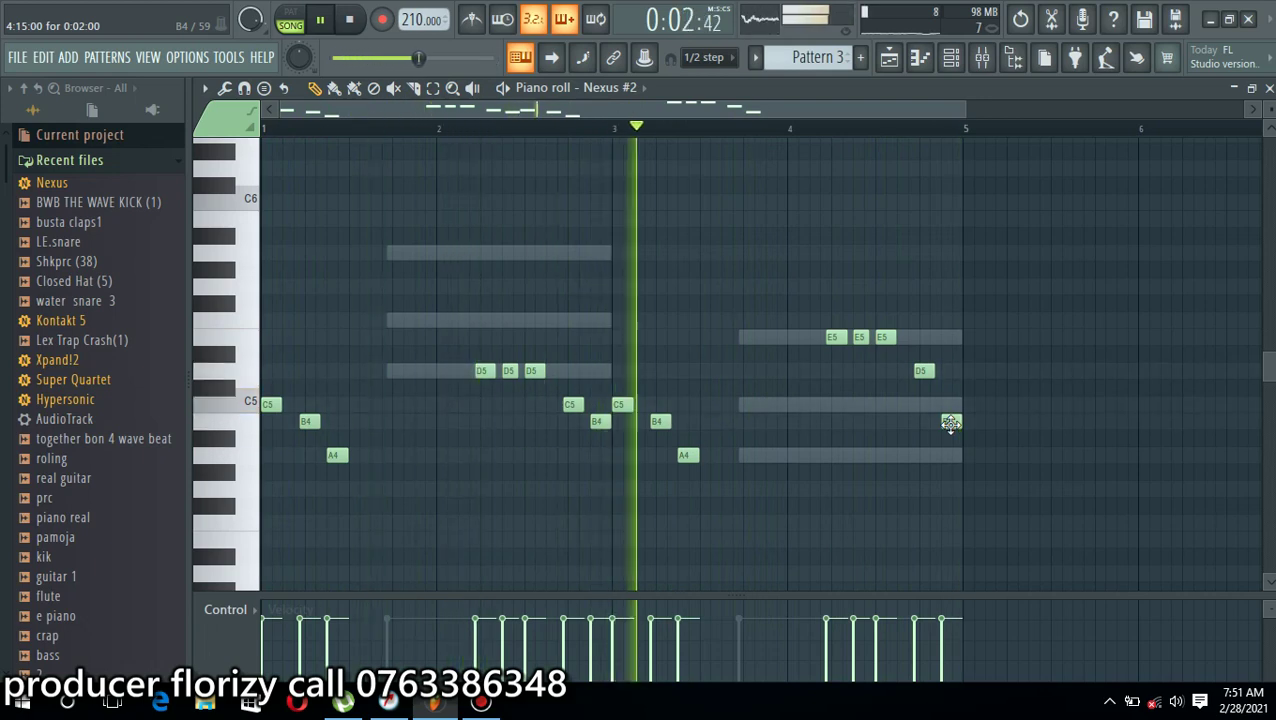
{"action": "left_click", "coordinate": [1269, 89]}
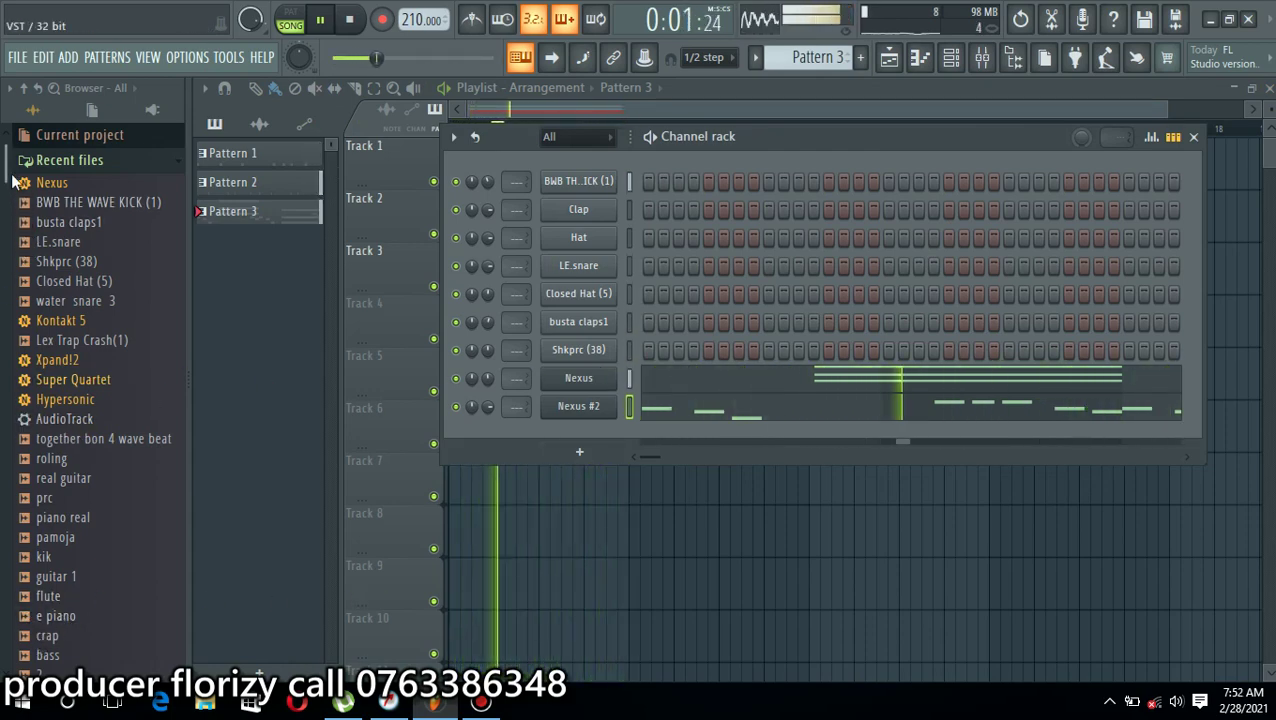
{"action": "scroll", "coordinate": [8, 190], "scroll_direction": "down", "scroll_amount": 1}
{"action": "scroll", "coordinate": [8, 190], "scroll_direction": "up", "scroll_amount": 1}
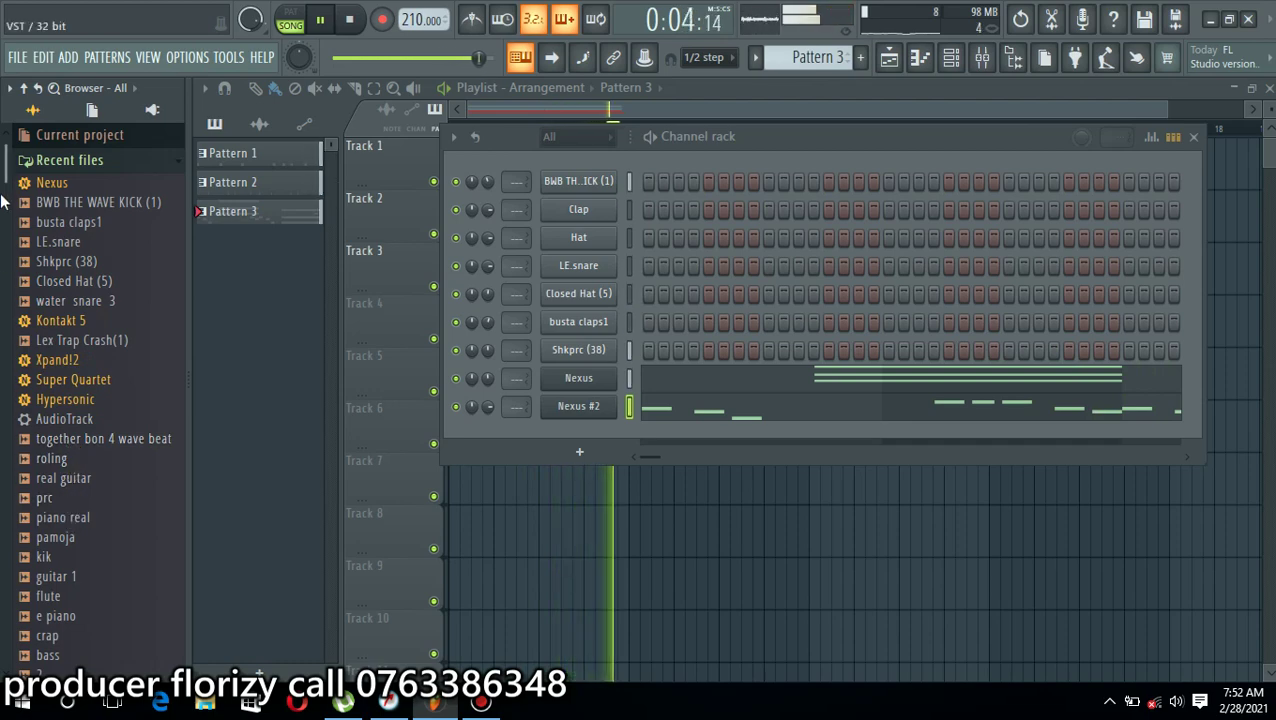
{"action": "key", "text": "space"}
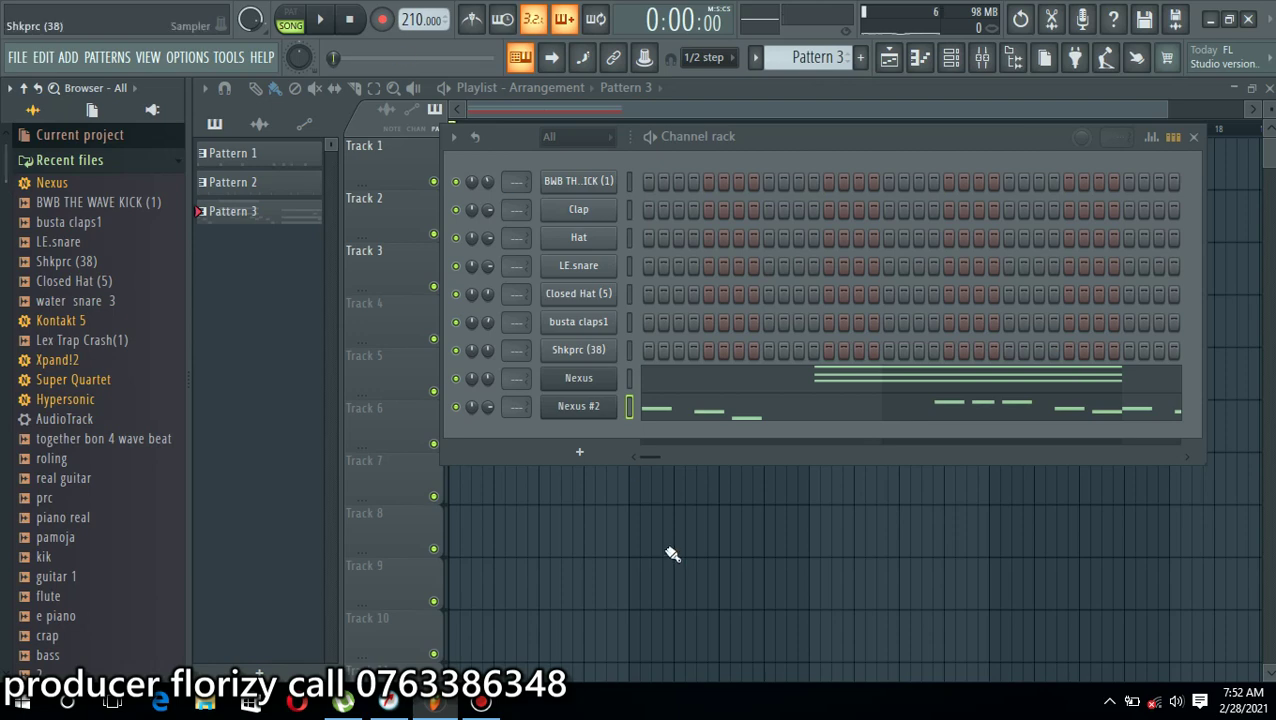
{"action": "left_click", "coordinate": [482, 704]}
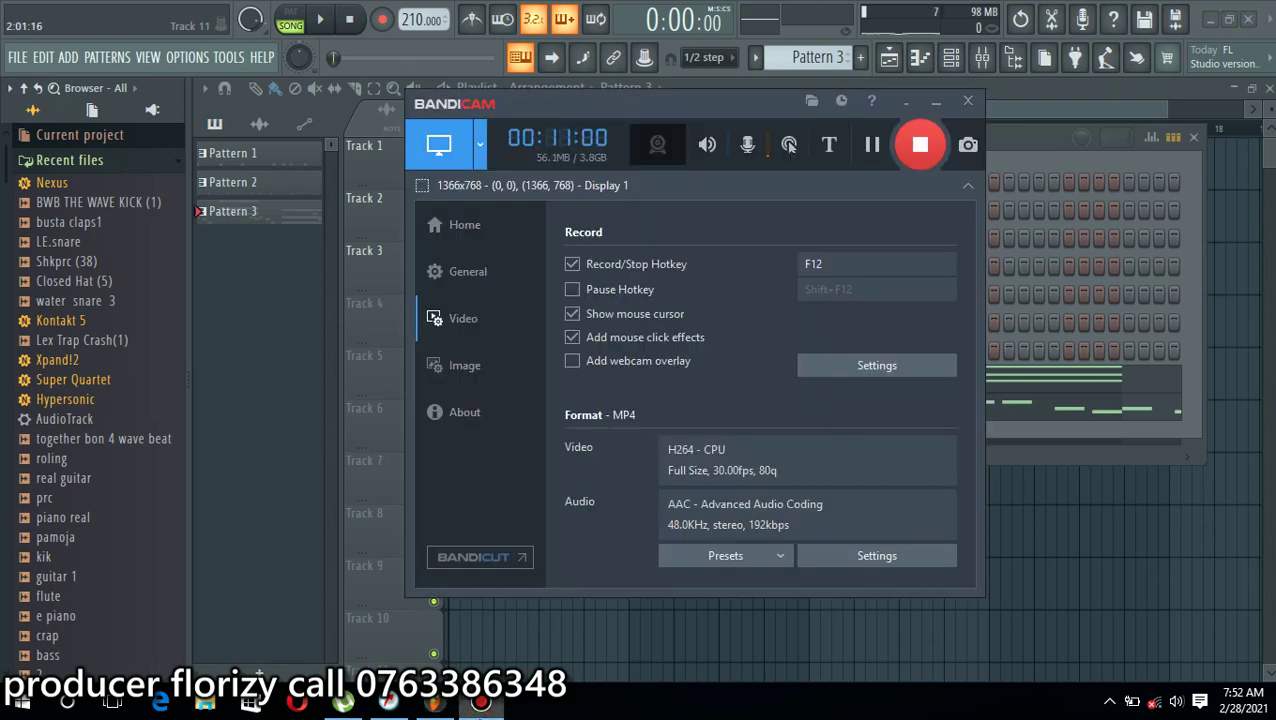
{"action": "left_click", "coordinate": [481, 706]}
Set the snap to Line, create Pattern 4 and place it on track 4 from bar 1 to bar 5
{"action": "left_click_drag", "start_coordinate": [840, 143], "coordinate": [834, 278]}
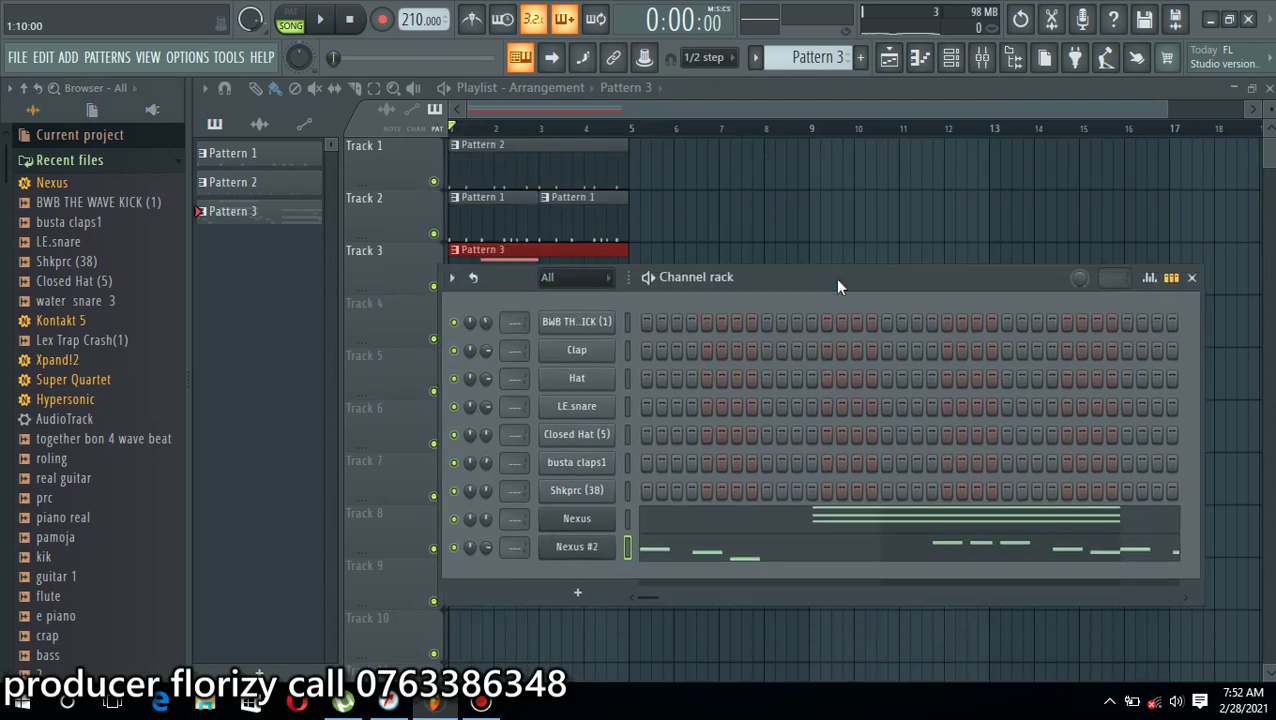
{"action": "left_click", "coordinate": [714, 62]}
{"action": "left_click", "coordinate": [727, 78]}
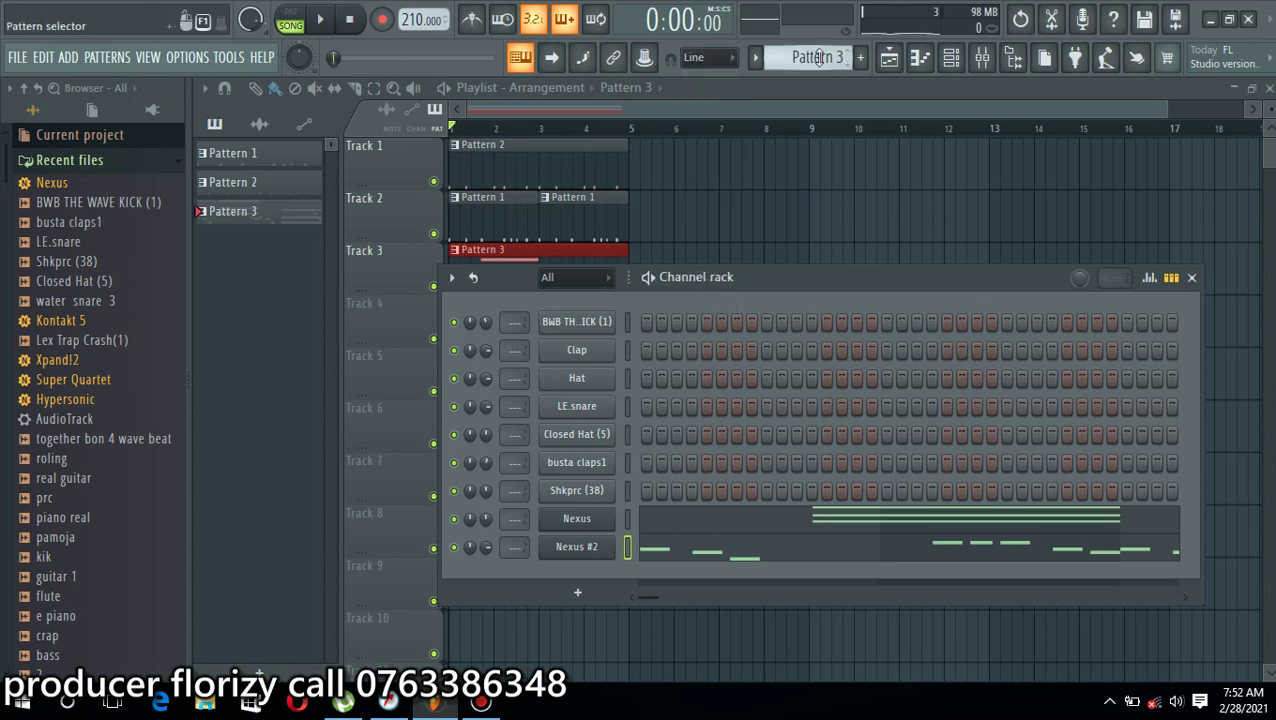
{"action": "key", "text": "F4"}
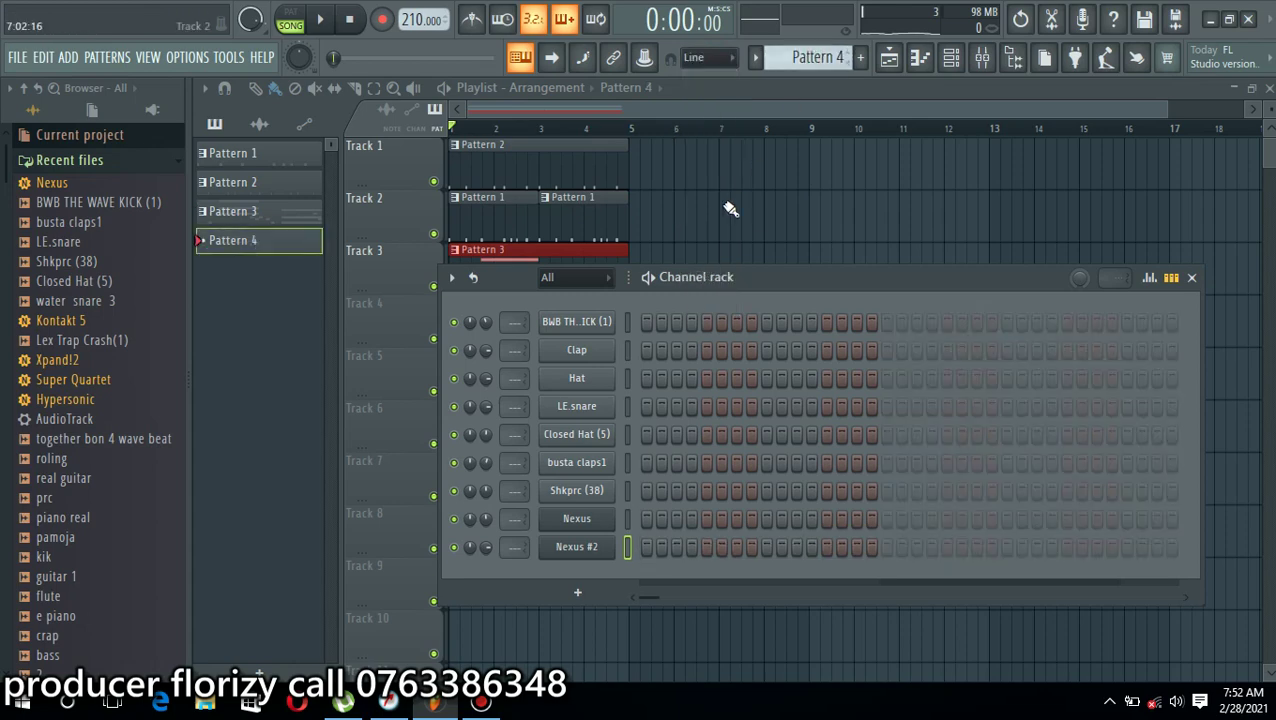
{"action": "left_click", "coordinate": [725, 203]}
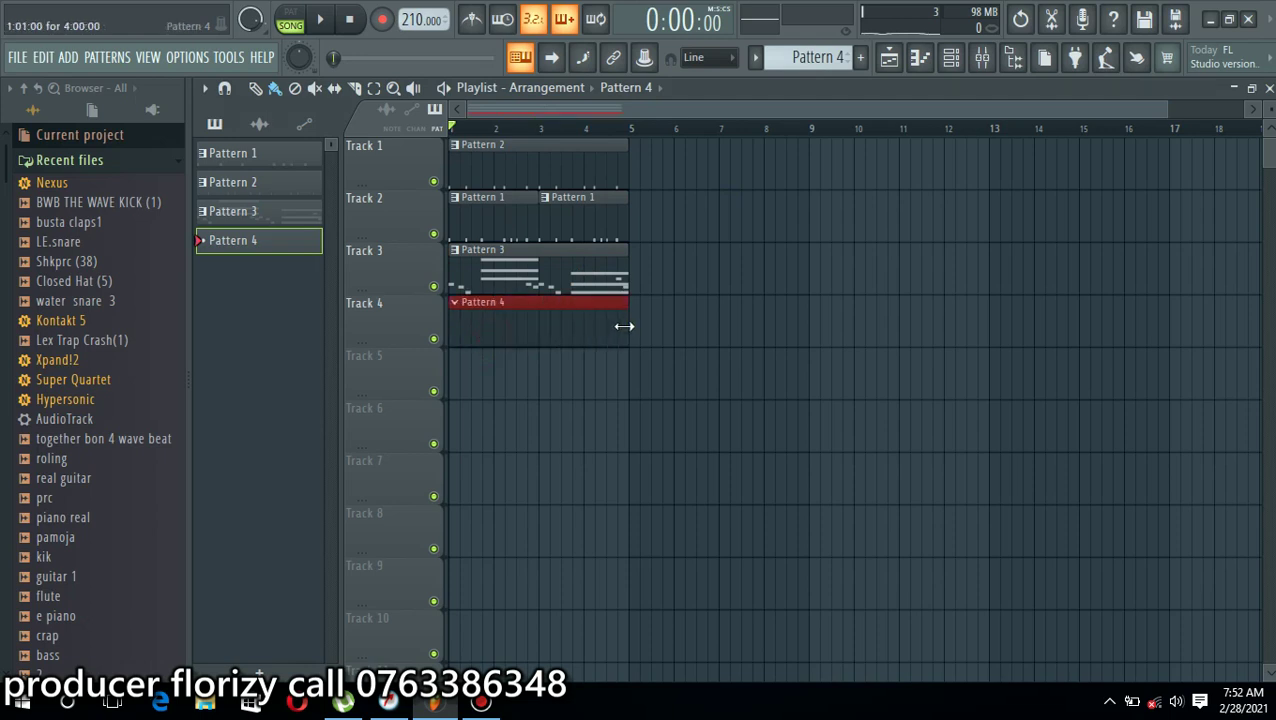
Start song playback and add a third Nexus instrument from the recent files as a new channel
{"action": "key", "text": "space"}
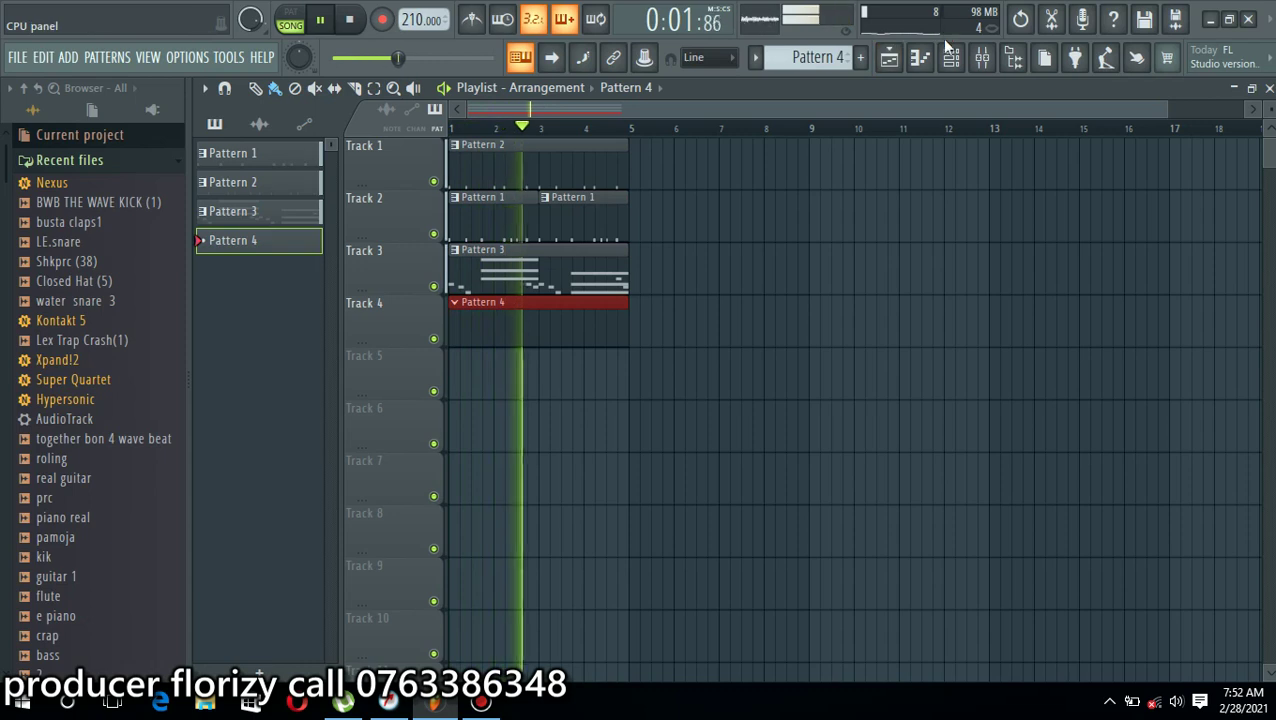
{"action": "left_click", "coordinate": [888, 57]}
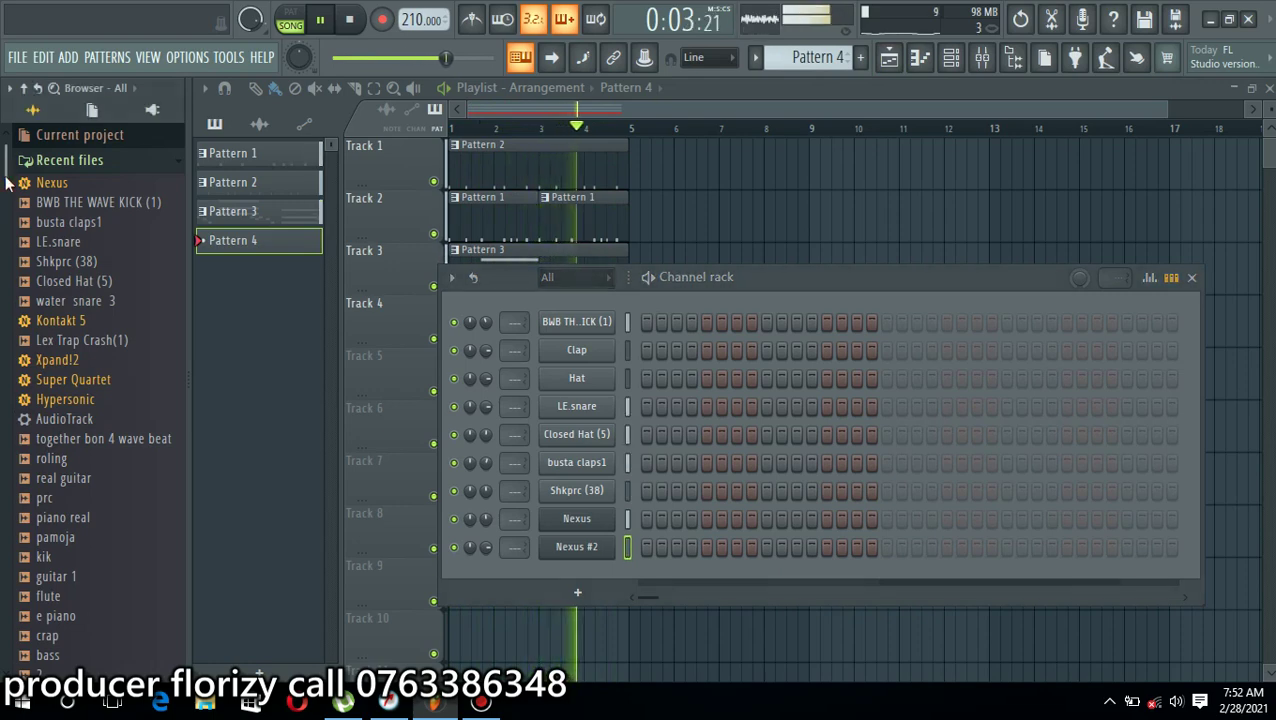
{"action": "left_click_drag", "start_coordinate": [5, 183], "coordinate": [35, 152]}
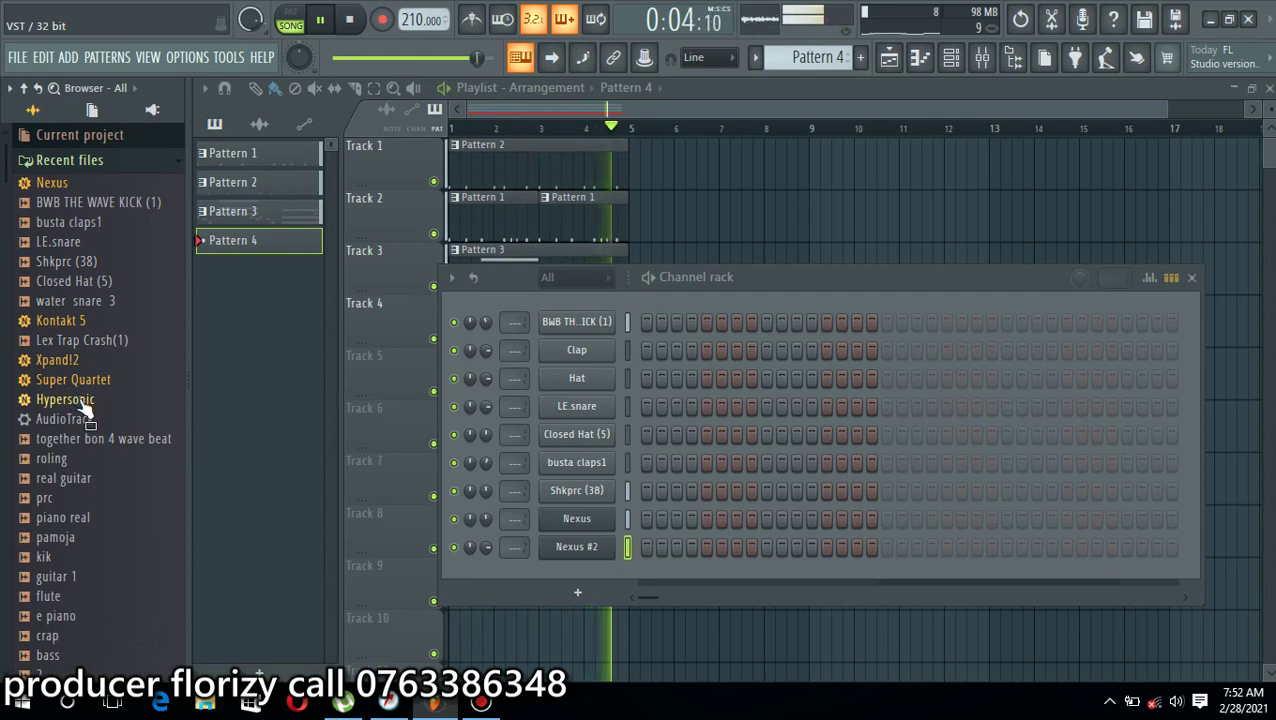
{"action": "left_click_drag", "start_coordinate": [52, 182], "coordinate": [598, 572]}
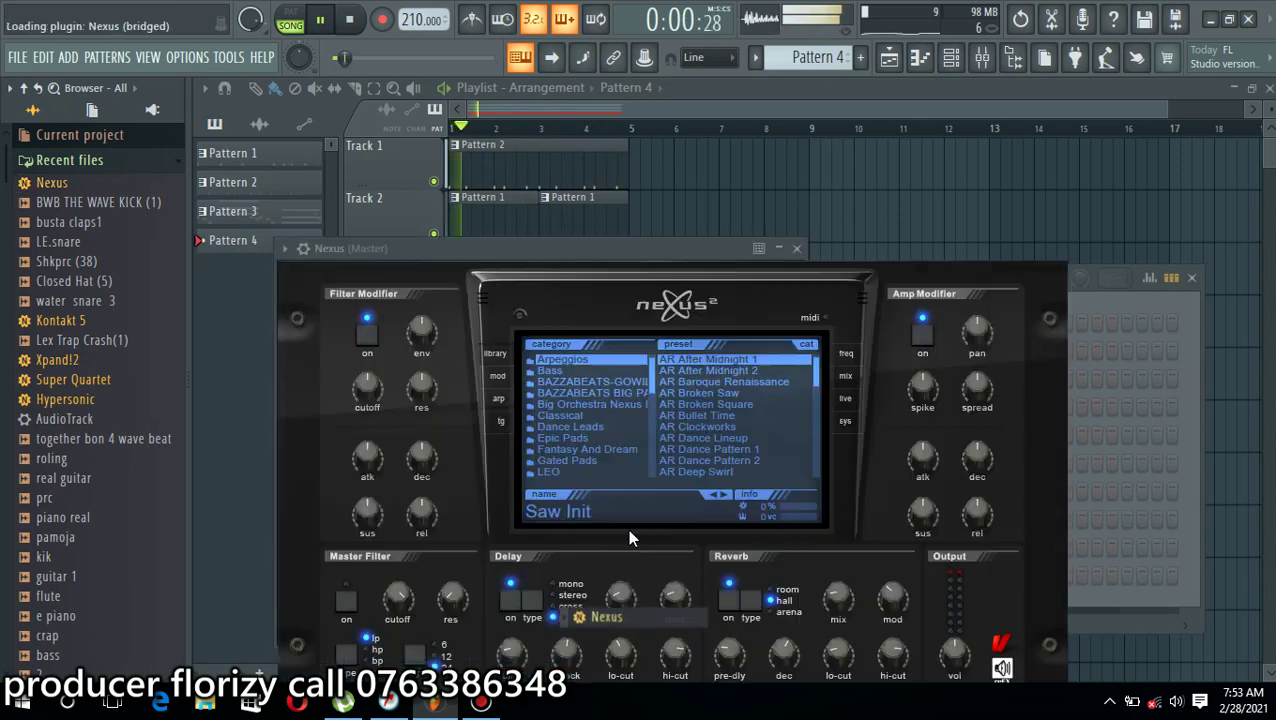
Browse the preset categories of Nexus #3, including Trap Kid Nexus XP and Synthetic Brass, and stop playback
{"action": "mouse_move", "coordinate": [651, 380]}
{"action": "left_mouse_down"}
{"action": "mouse_move", "coordinate": [651, 405]}
{"action": "mouse_move", "coordinate": [650, 370]}
{"action": "left_mouse_up"}
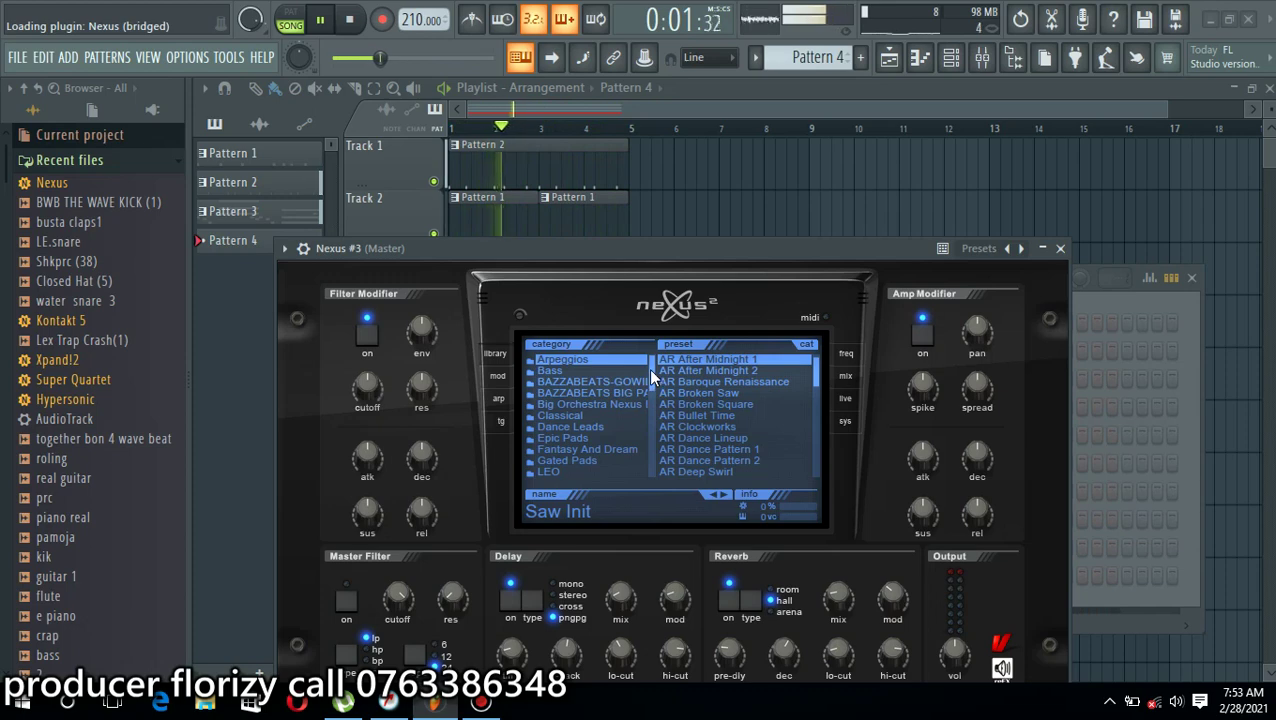
{"action": "left_click_drag", "start_coordinate": [651, 386], "coordinate": [653, 453]}
{"action": "left_click", "coordinate": [619, 394]}
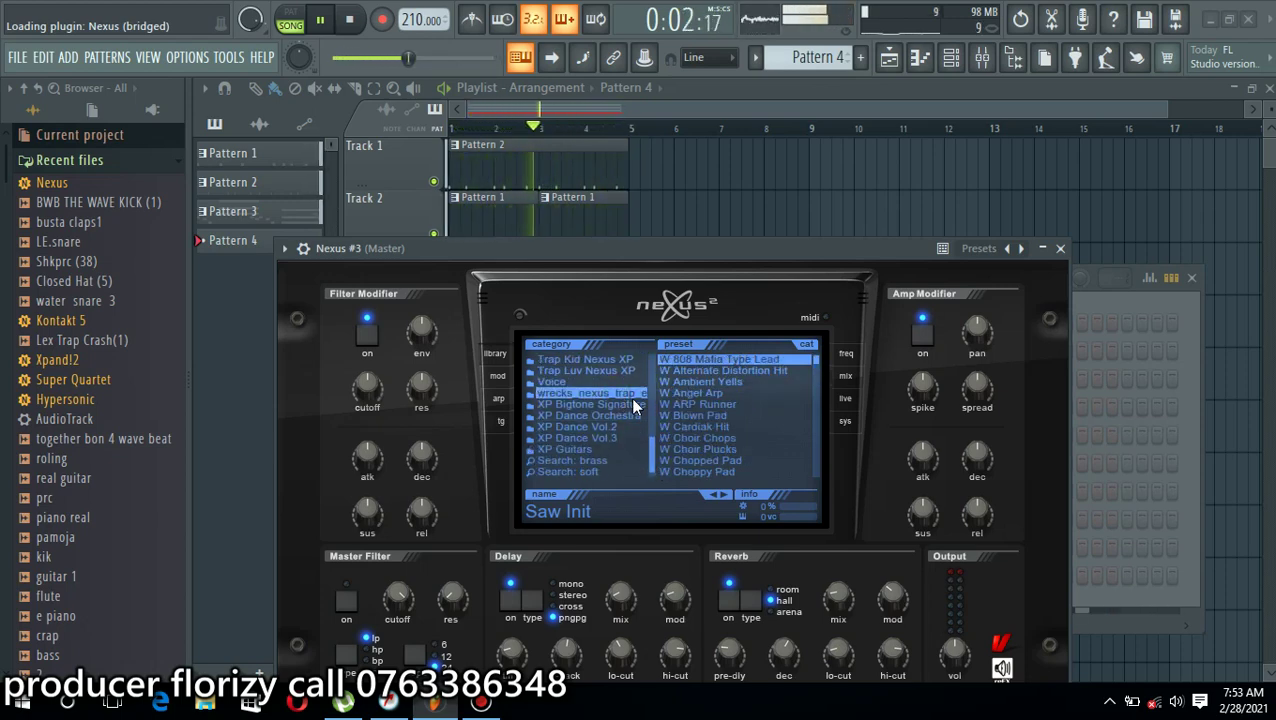
{"action": "left_click", "coordinate": [586, 384]}
{"action": "left_click", "coordinate": [615, 372]}
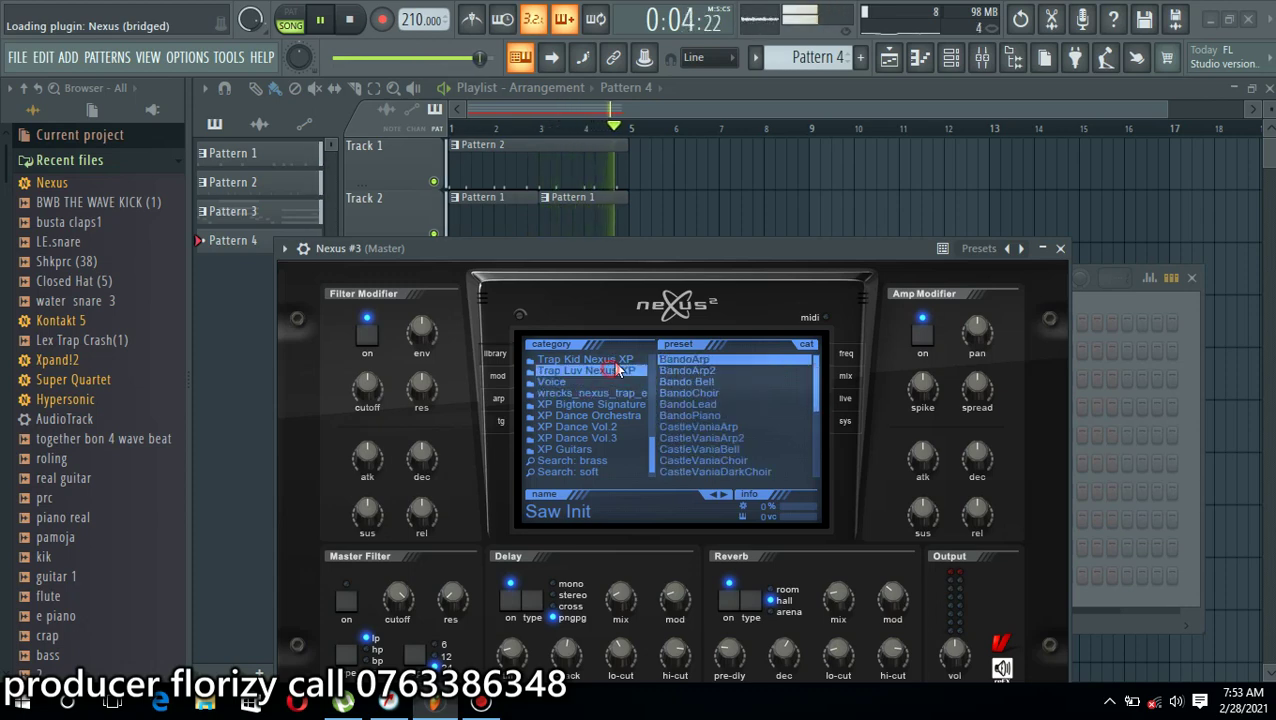
{"action": "left_click", "coordinate": [626, 362]}
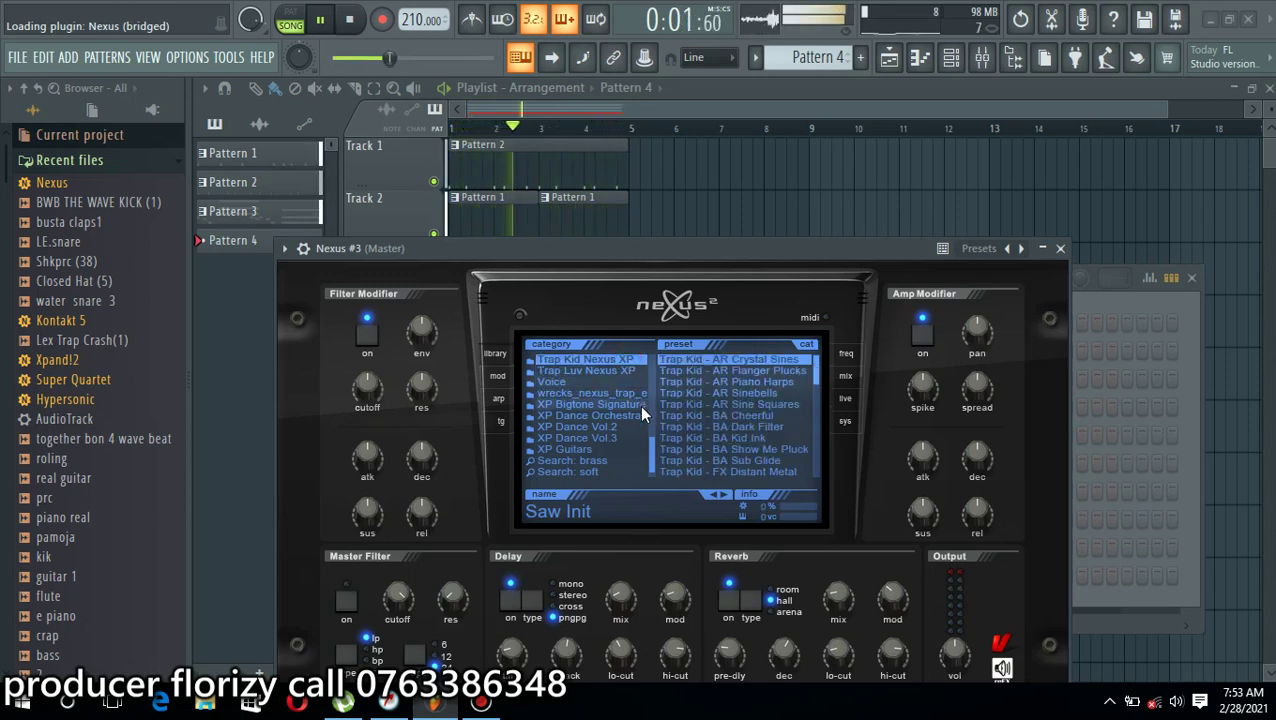
{"action": "mouse_move", "coordinate": [650, 440]}
{"action": "left_mouse_down"}
{"action": "mouse_move", "coordinate": [650, 417]}
{"action": "mouse_move", "coordinate": [636, 424]}
{"action": "left_mouse_up"}
{"action": "left_click", "coordinate": [600, 415]}
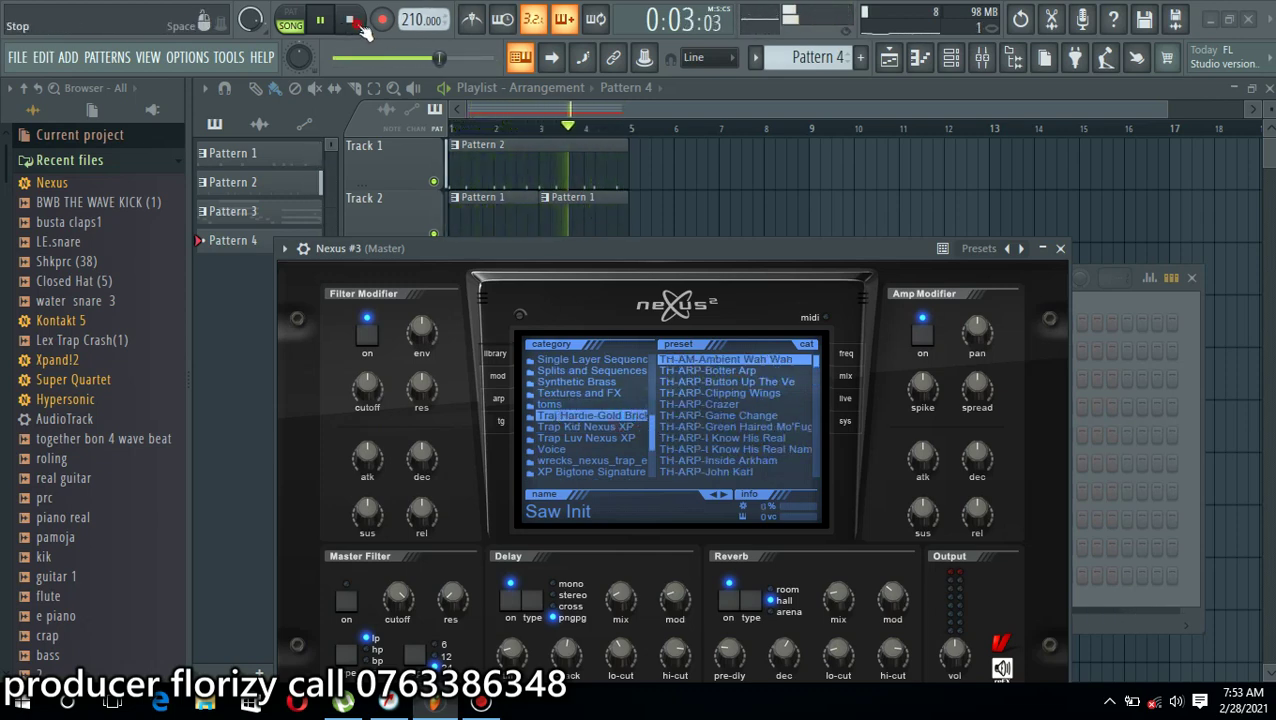
{"action": "left_click", "coordinate": [562, 404]}
{"action": "left_click", "coordinate": [592, 383]}
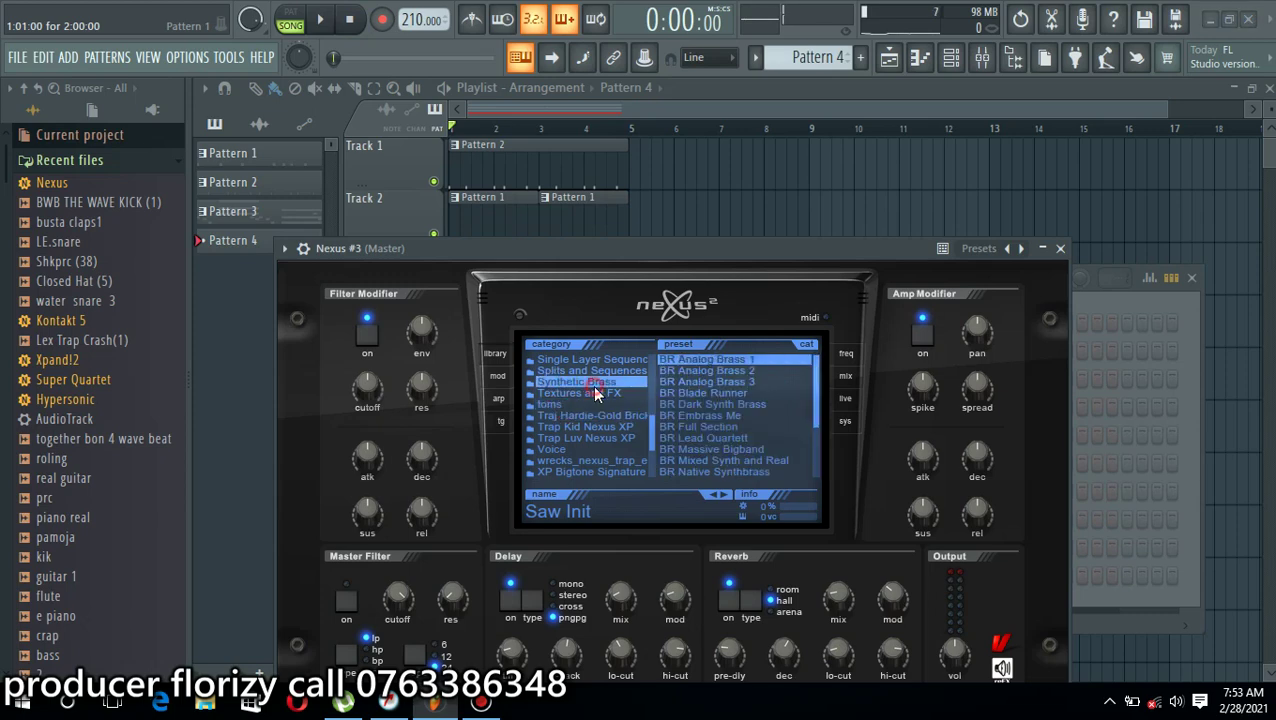
{"action": "left_click", "coordinate": [612, 371]}
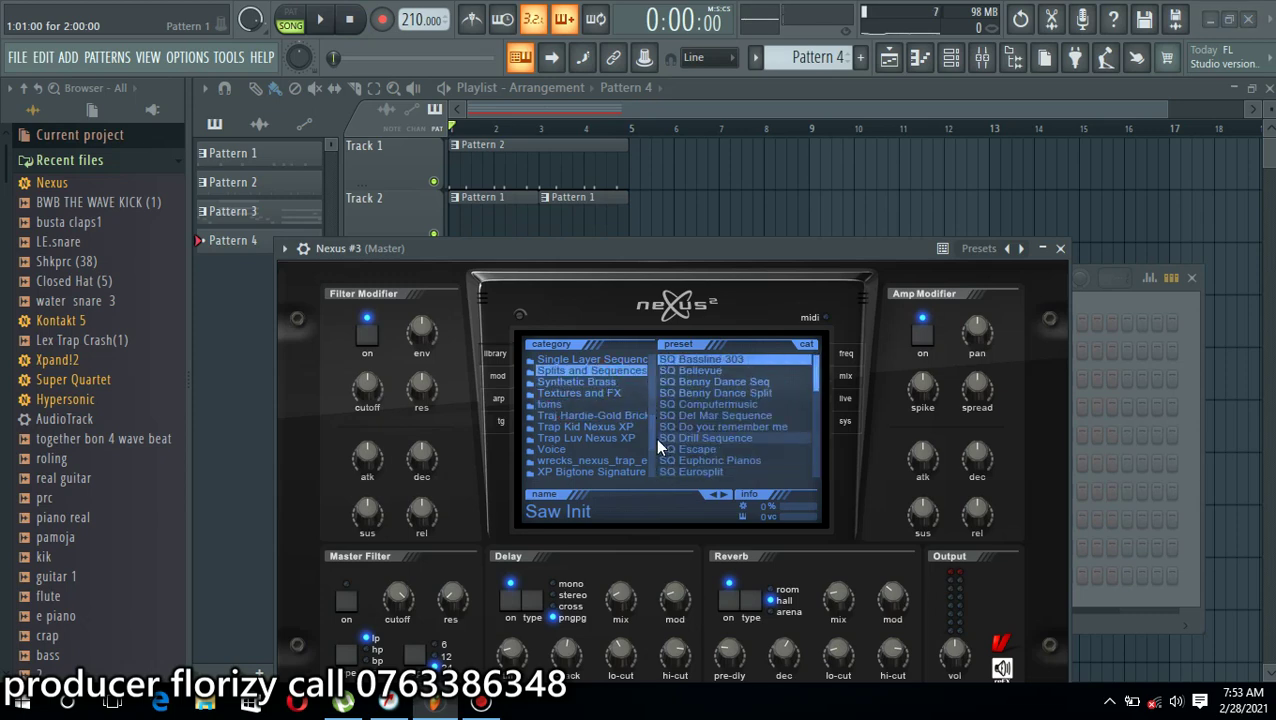
Load the third preset of the RayBeatz808 Nexus Expansion category in Nexus #3 and close its window
{"action": "left_click_drag", "start_coordinate": [651, 438], "coordinate": [652, 417]}
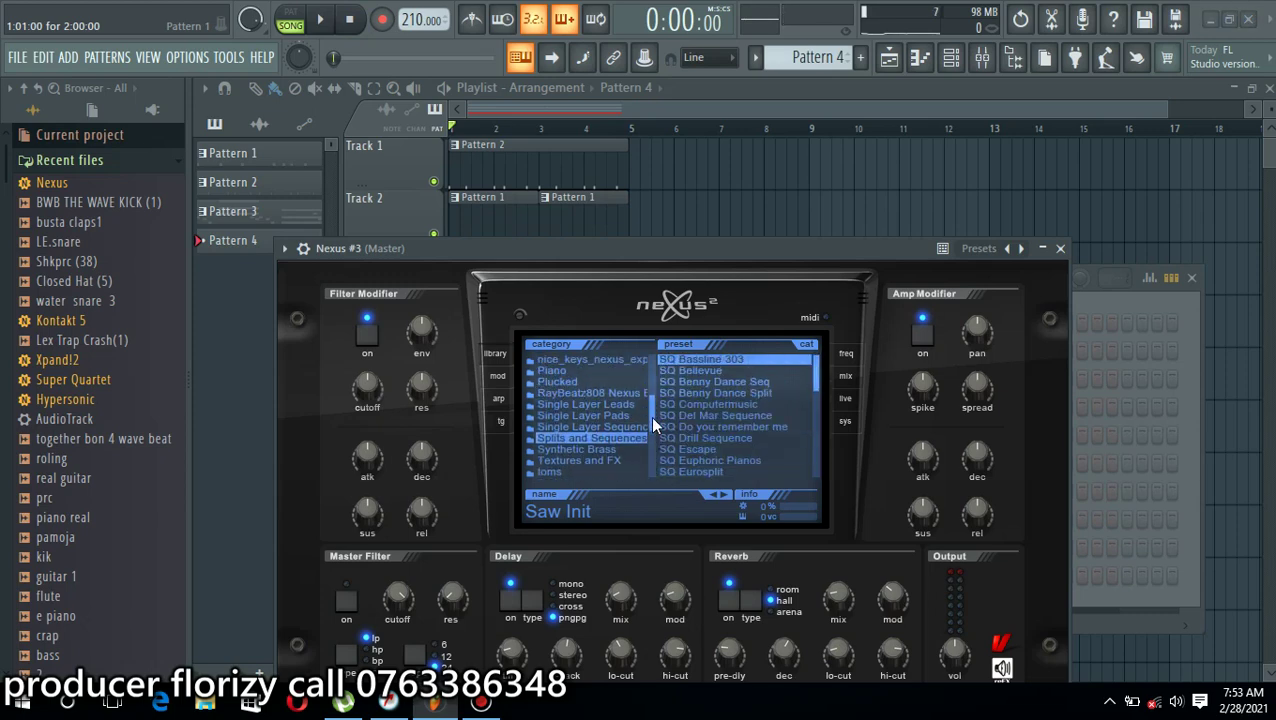
{"action": "left_click", "coordinate": [604, 396]}
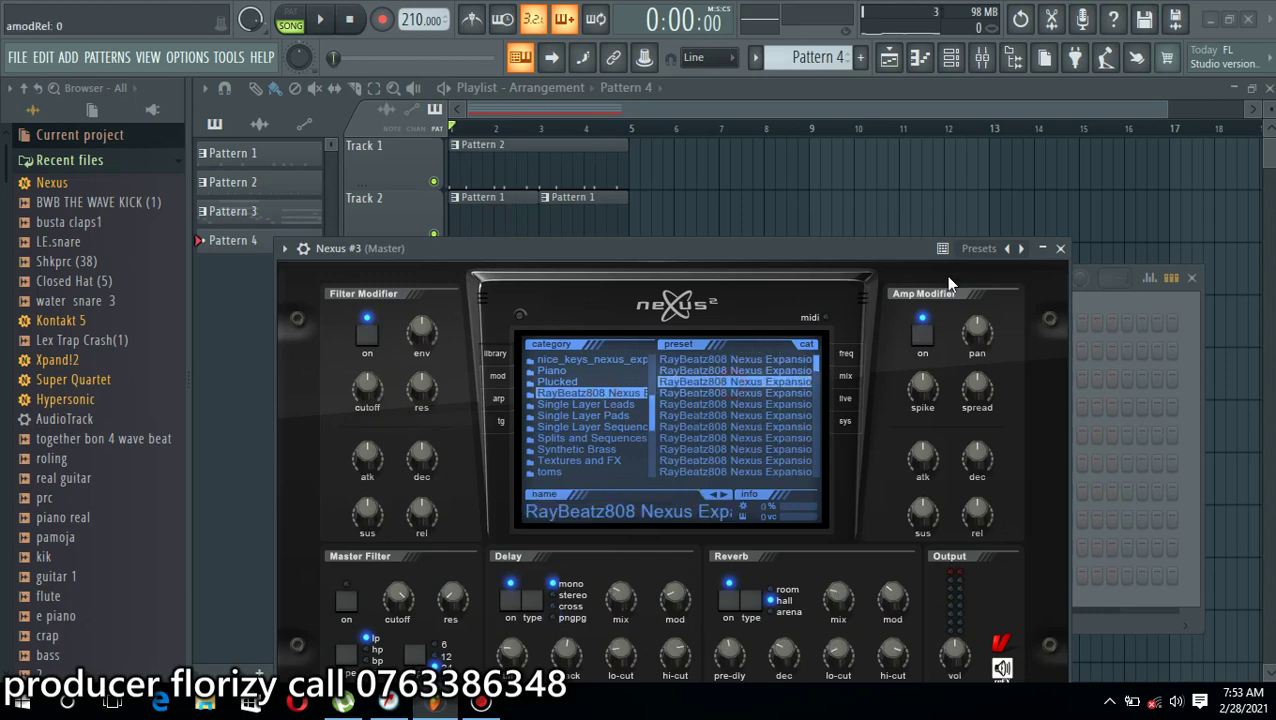
{"action": "left_click", "coordinate": [1063, 248]}
In Pattern 4's piano roll for Nexus #3, draw half-bar notes A5 and E5 across bar 1 and D5 at bar 2
{"action": "key", "text": "F6"}
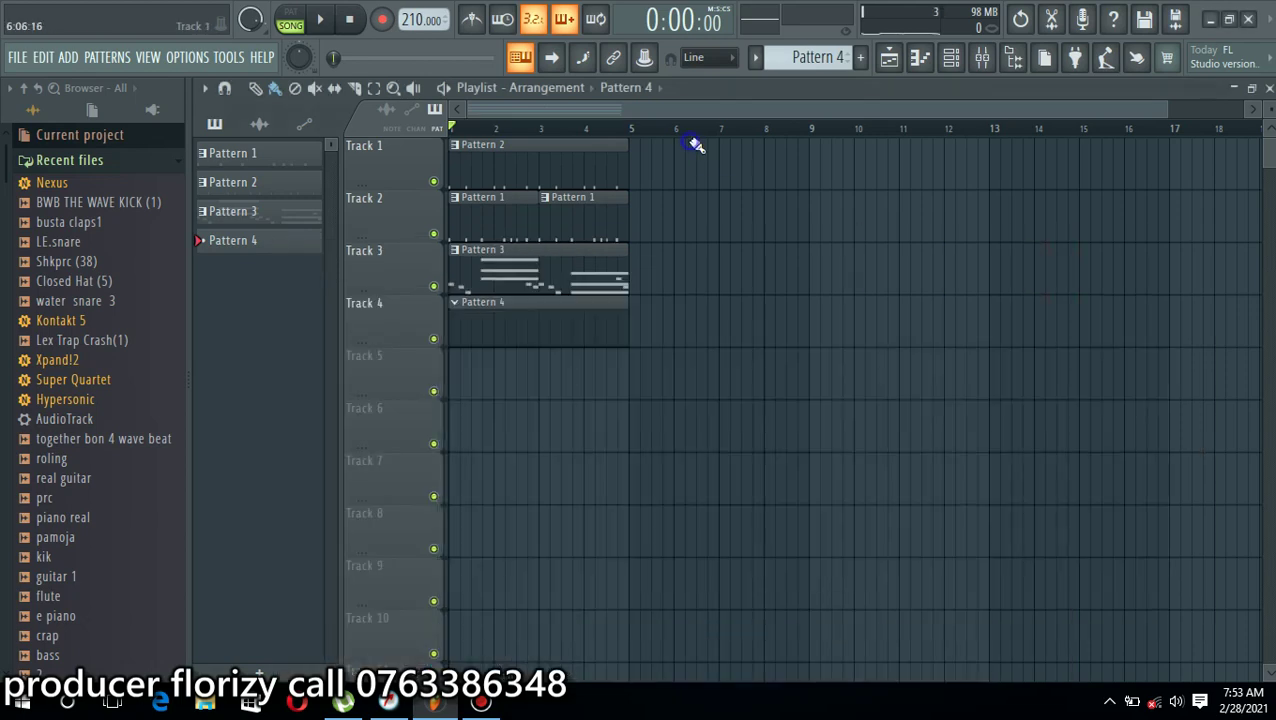
{"action": "double_click", "coordinate": [578, 318]}
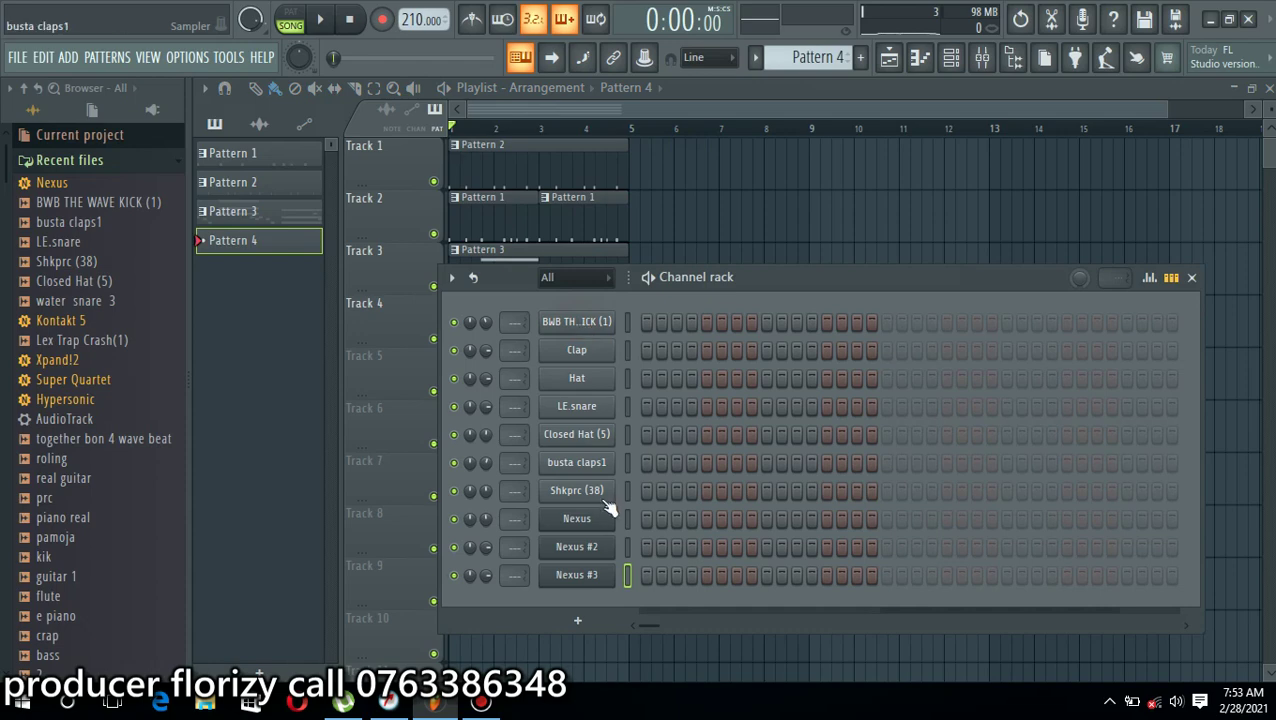
{"action": "right_click", "coordinate": [598, 580]}
{"action": "left_click", "coordinate": [731, 423]}
{"action": "left_click_drag", "start_coordinate": [285, 340], "coordinate": [247, 289]}
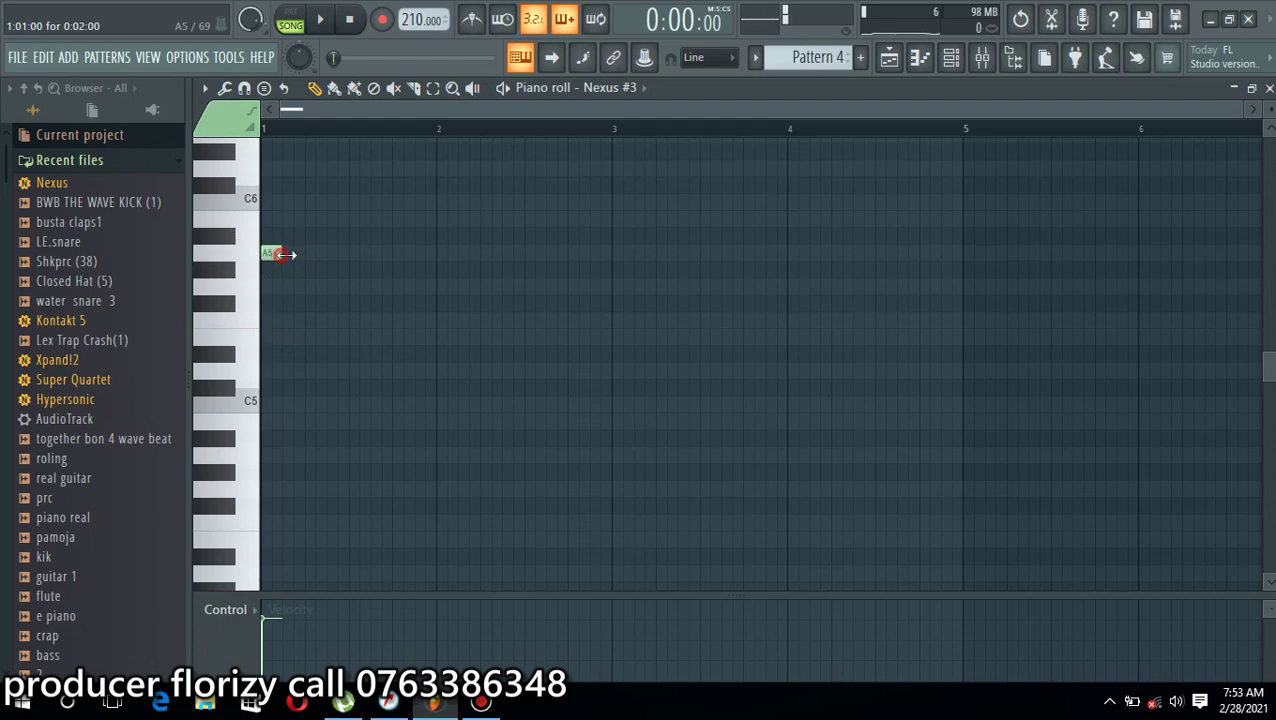
{"action": "left_click_drag", "start_coordinate": [354, 301], "coordinate": [353, 343]}
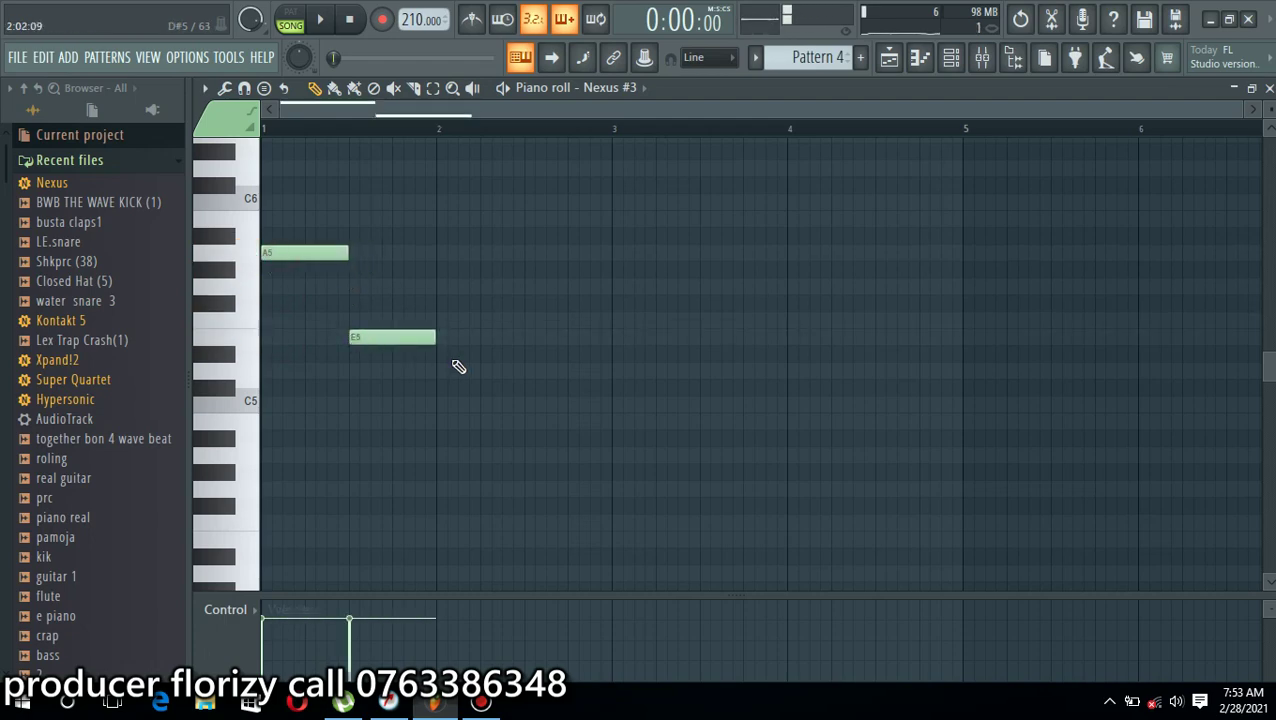
{"action": "left_click", "coordinate": [438, 369]}
Check the three notes with playback, then add half-bar notes E5 midway through bar 3 and A4 at bar 4
{"action": "key", "text": "space"}
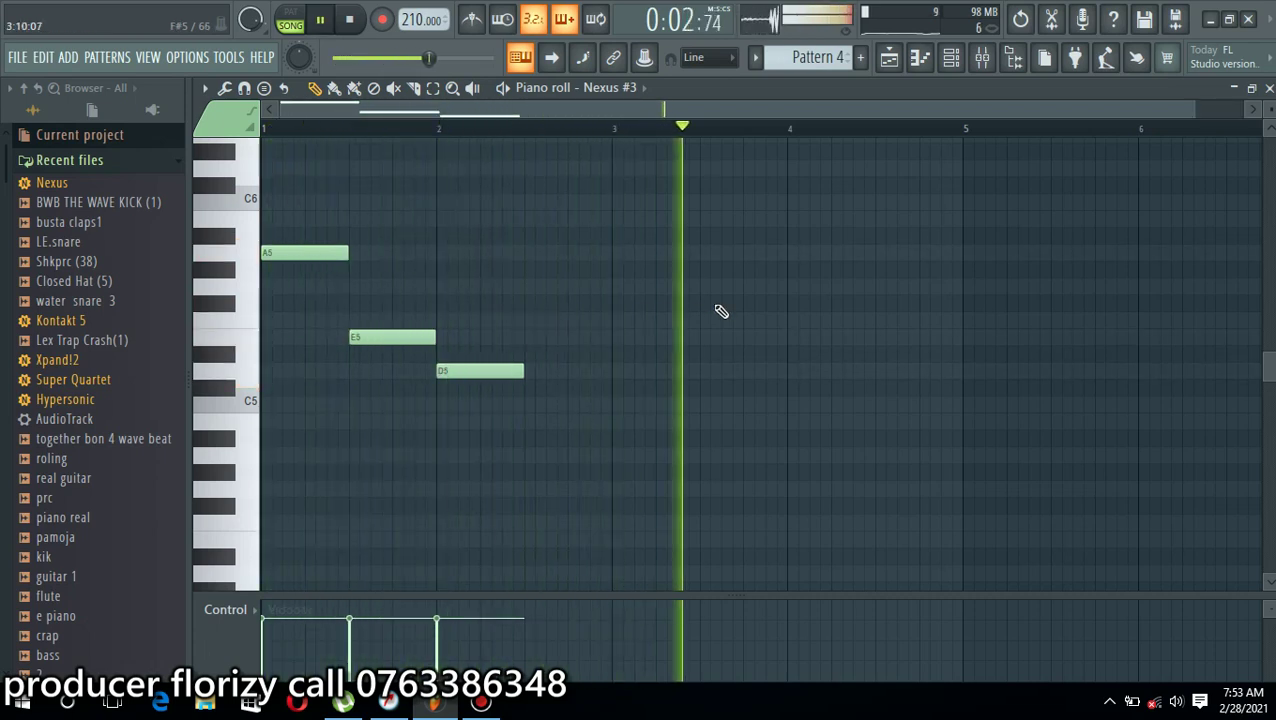
{"action": "key", "text": "space"}
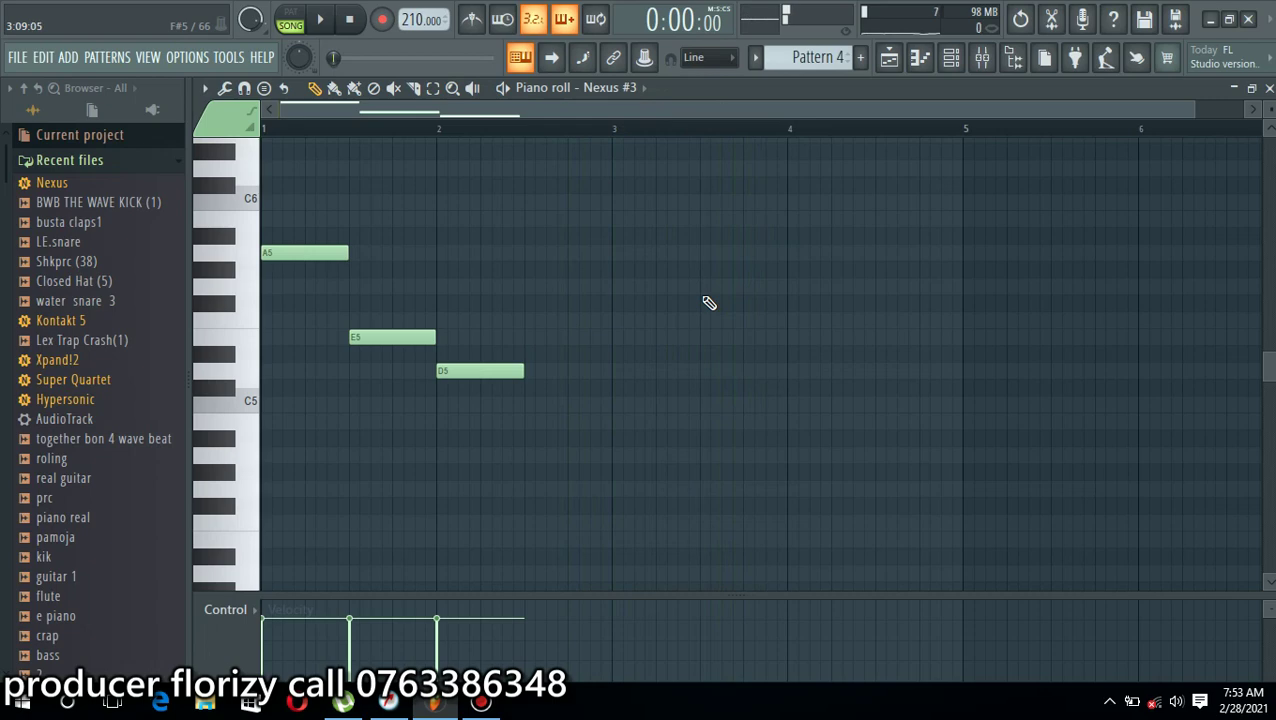
{"action": "left_click_drag", "start_coordinate": [701, 297], "coordinate": [698, 336]}
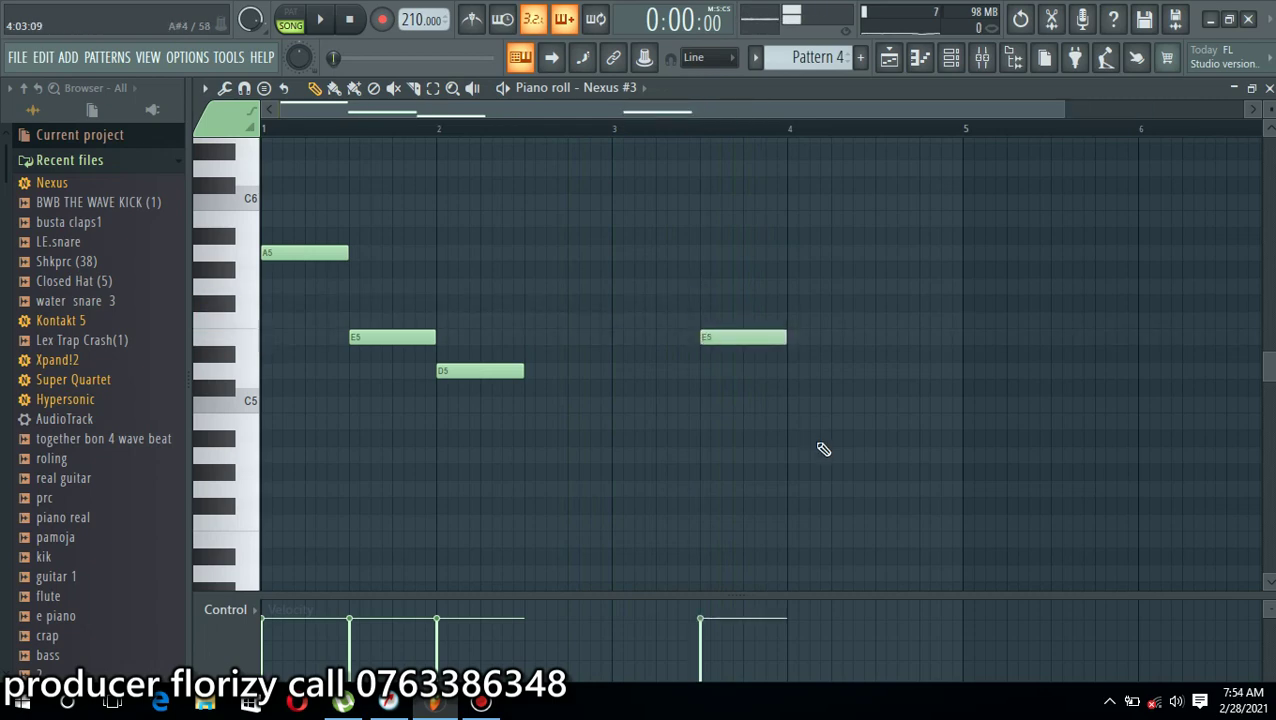
{"action": "left_click_drag", "start_coordinate": [795, 438], "coordinate": [792, 454]}
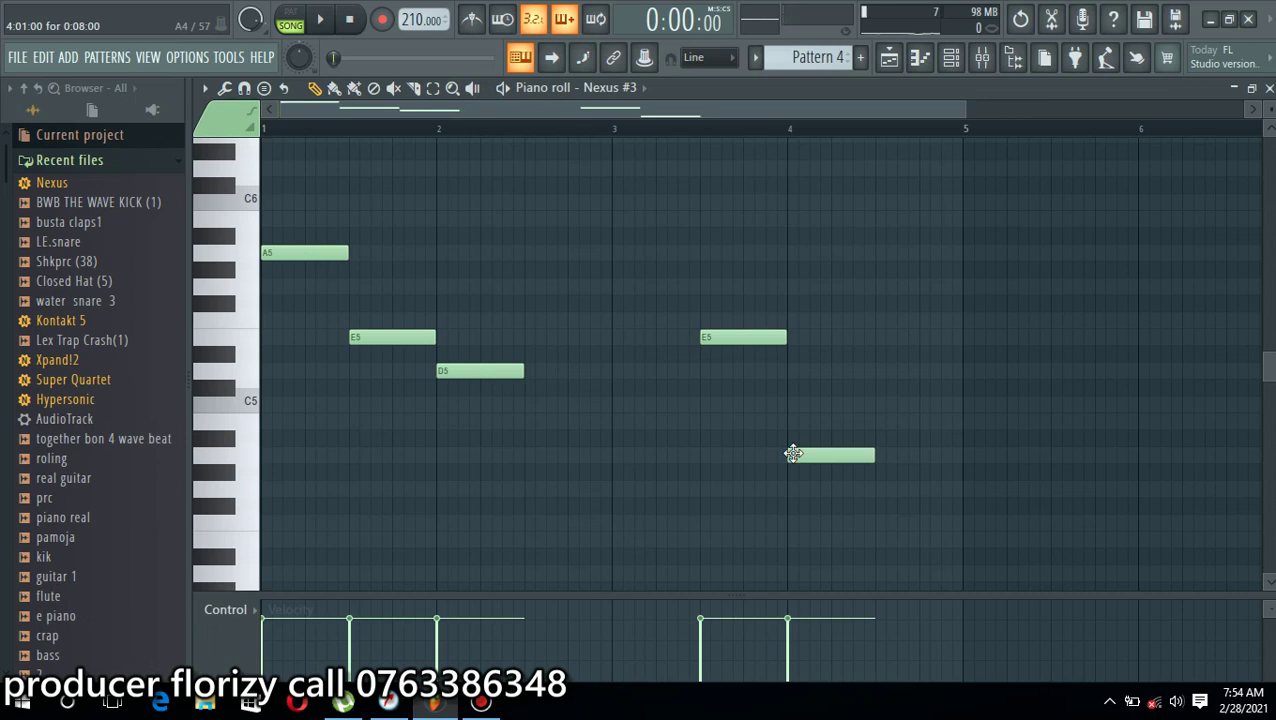
Play the song, close the piano roll and lower the Nexus #3 channel volume
{"action": "key", "text": "space"}
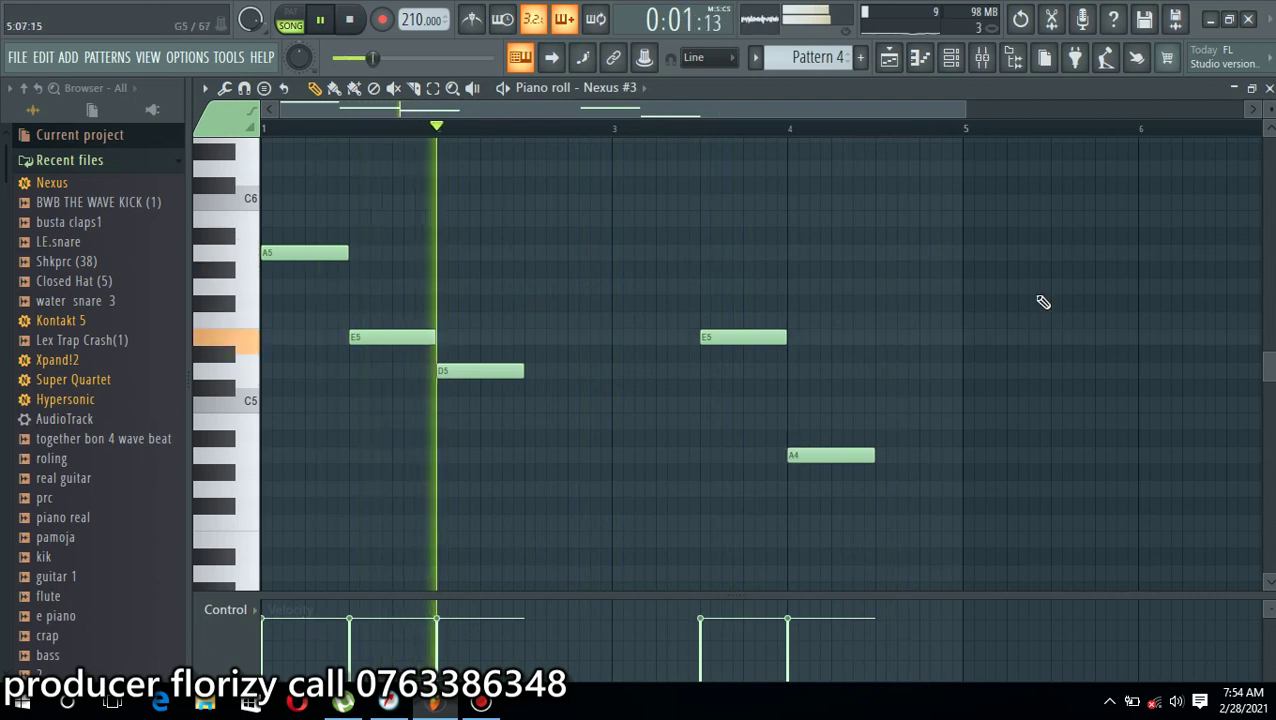
{"action": "left_click", "coordinate": [1269, 88]}
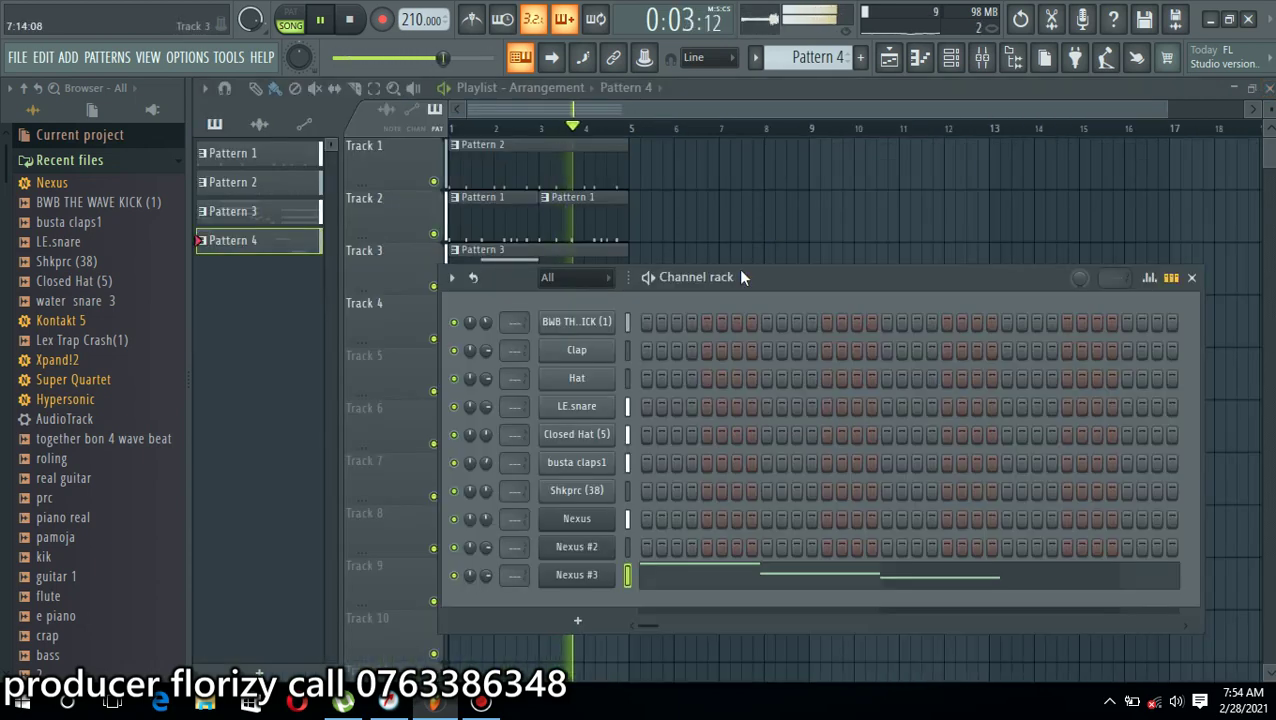
{"action": "left_click_drag", "start_coordinate": [484, 577], "coordinate": [484, 586]}
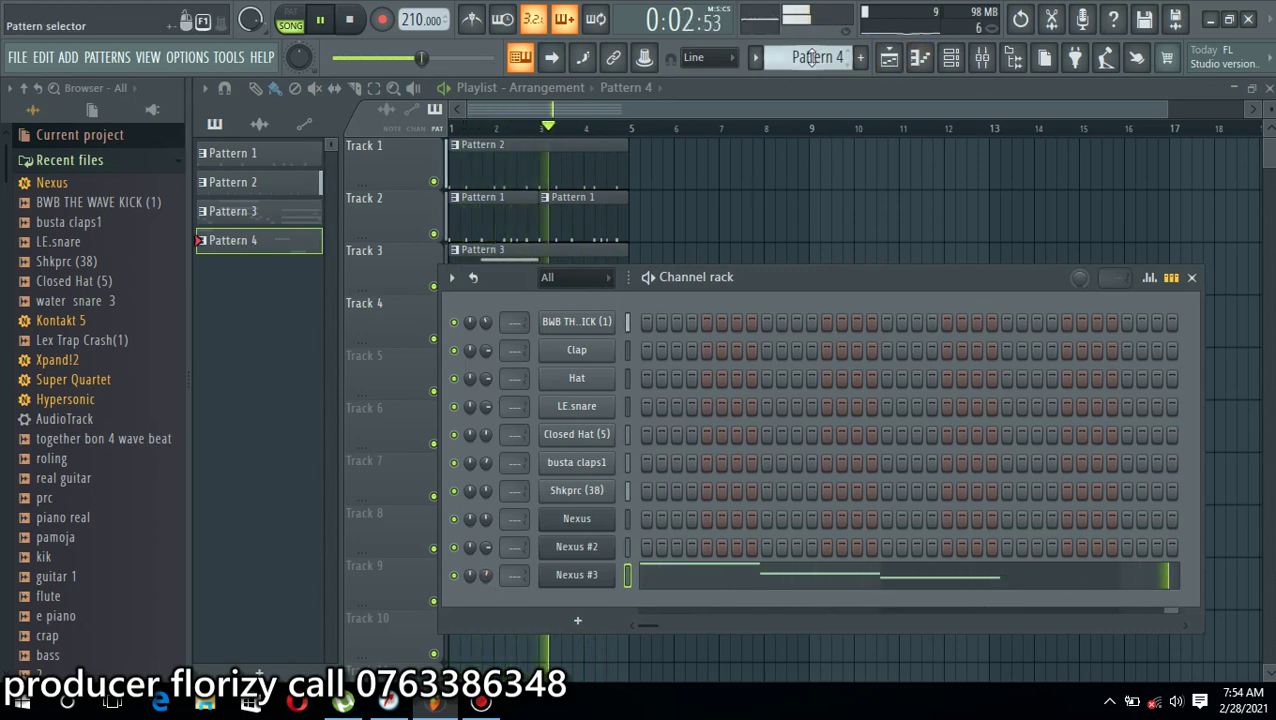
Switch to a new empty pattern, Pattern 5, while the song plays
{"action": "left_click_drag", "start_coordinate": [817, 58], "coordinate": [817, 50]}
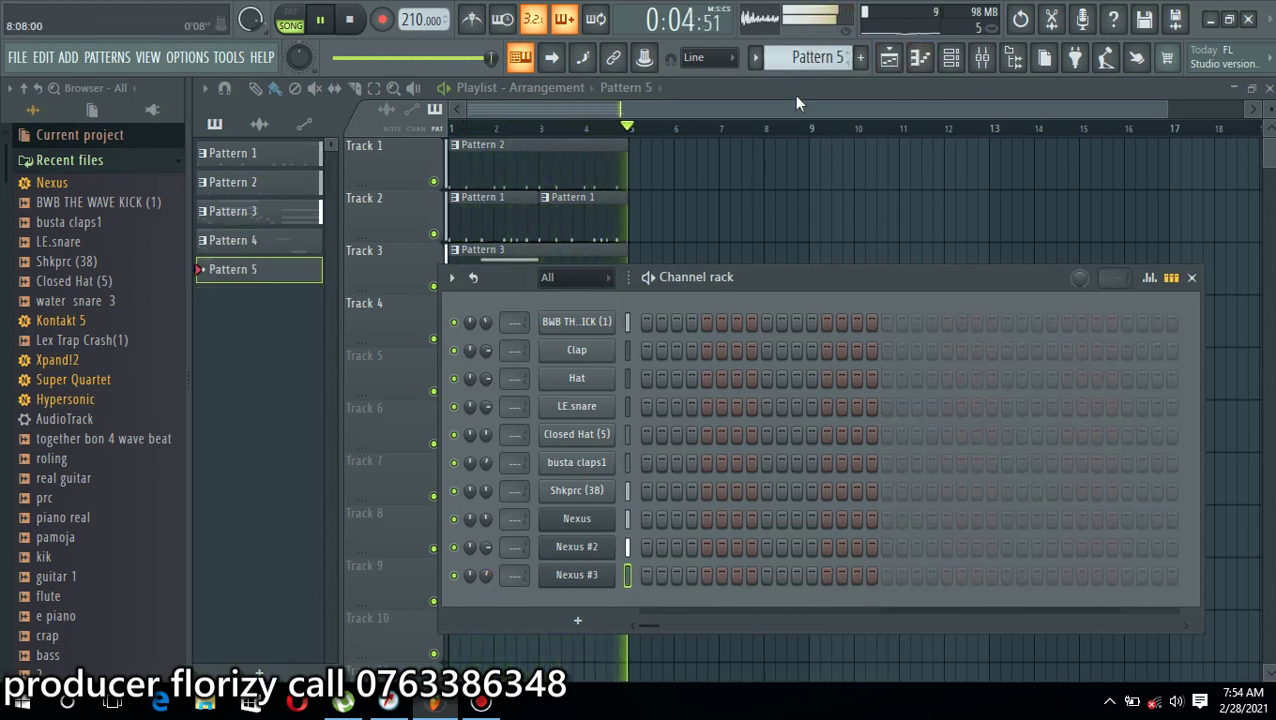
{"action": "mouse_move", "coordinate": [826, 57]}
{"action": "left_mouse_down"}
{"action": "mouse_move", "coordinate": [826, 78]}
{"action": "mouse_move", "coordinate": [826, 58]}
{"action": "left_mouse_up"}
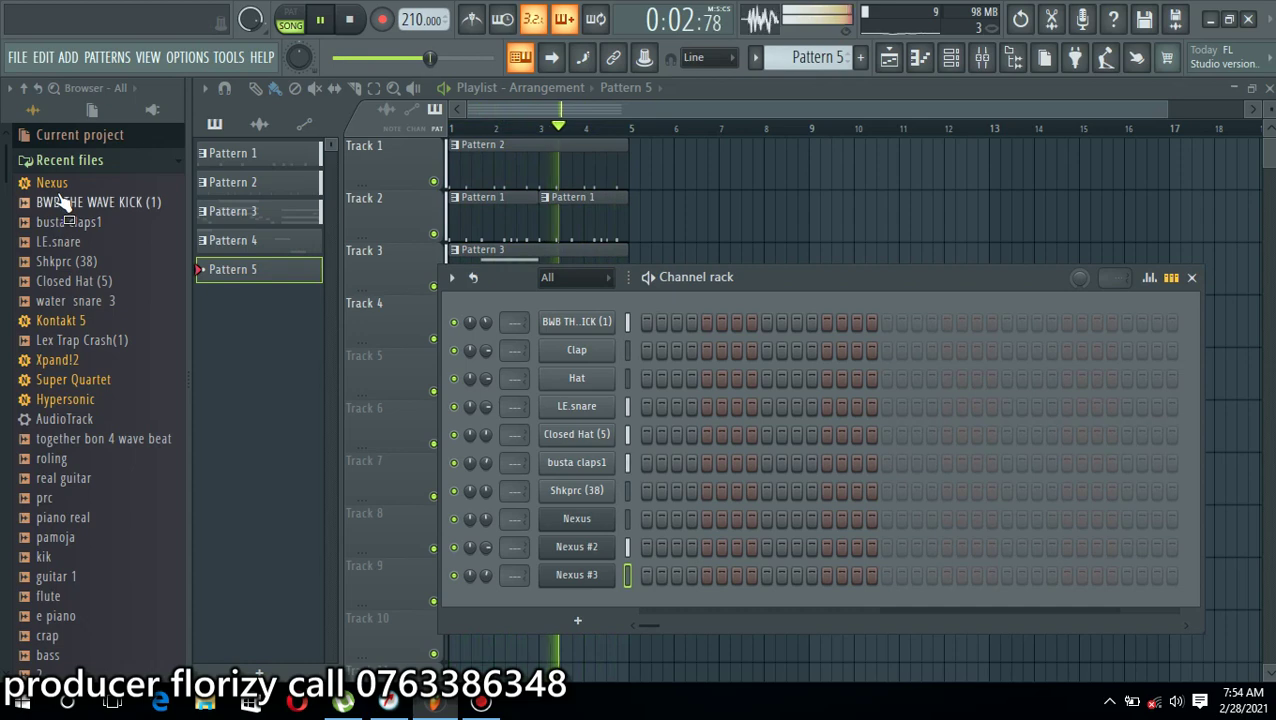
Replace the Hat channel's sound with the Chant (22) sample from the sample 3 folder
{"action": "left_click", "coordinate": [76, 166]}
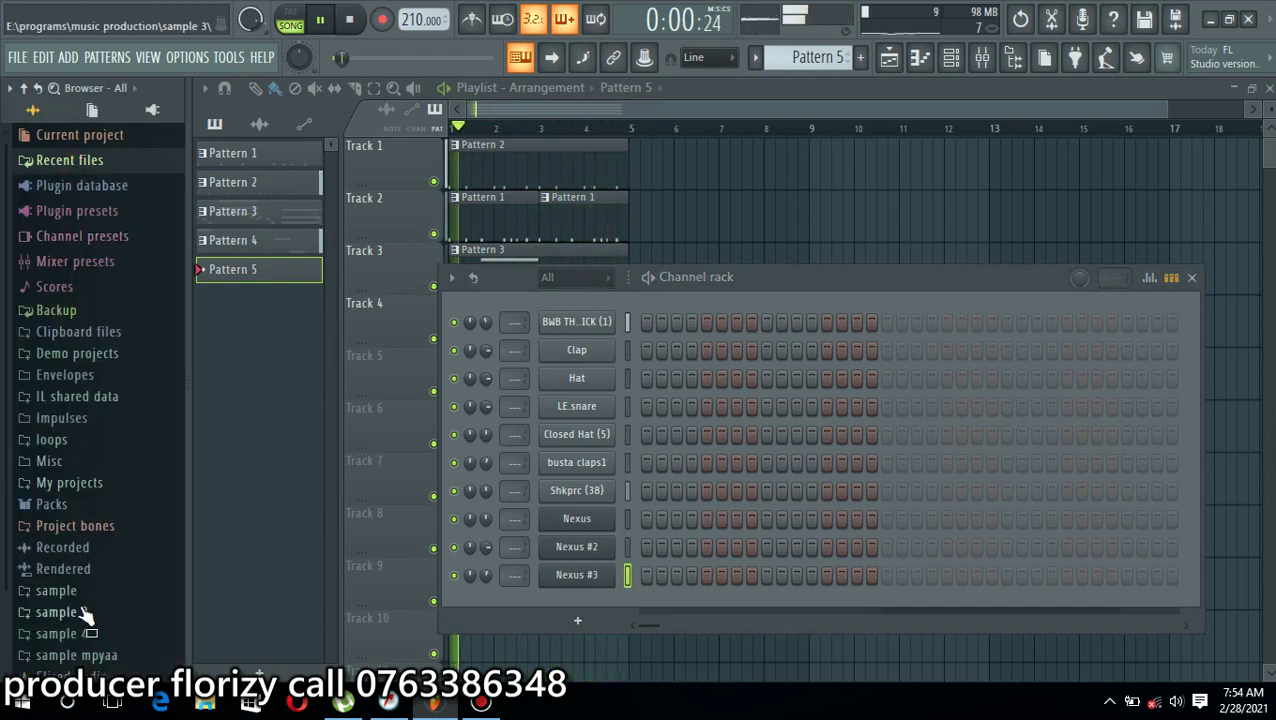
{"action": "left_click", "coordinate": [50, 612]}
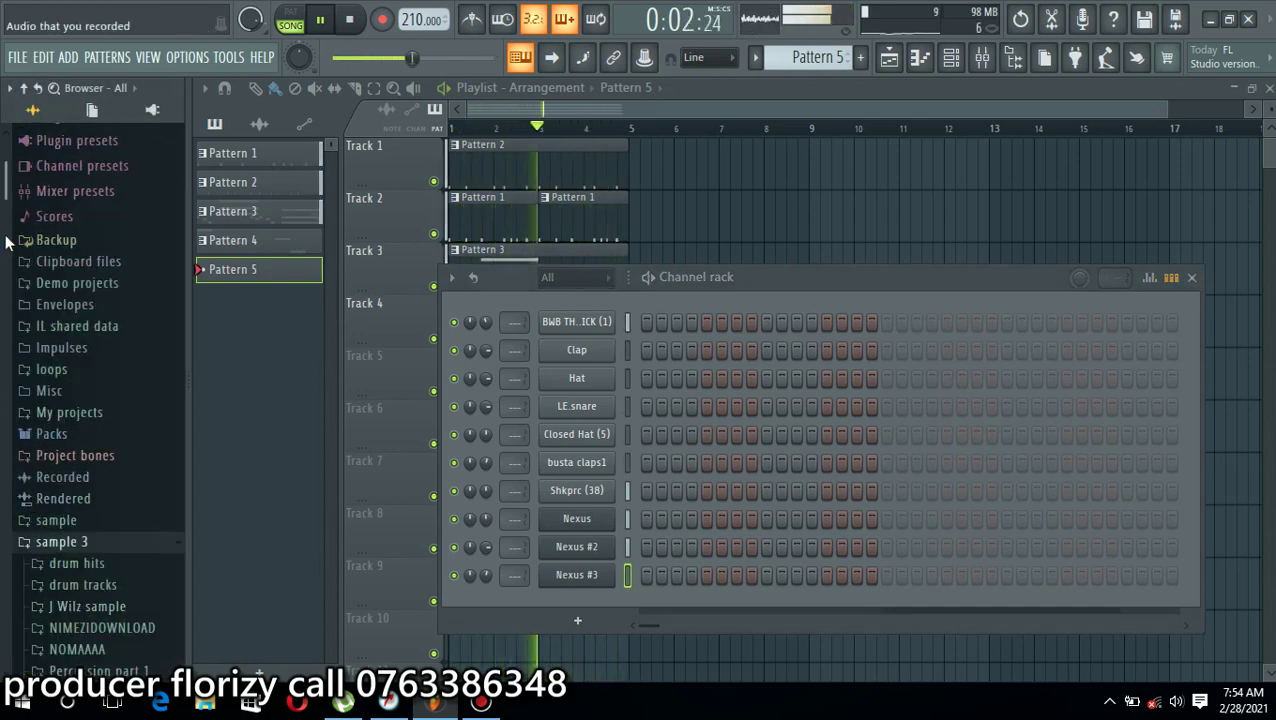
{"action": "scroll", "coordinate": [5, 240], "scroll_direction": "down", "scroll_amount": 6}
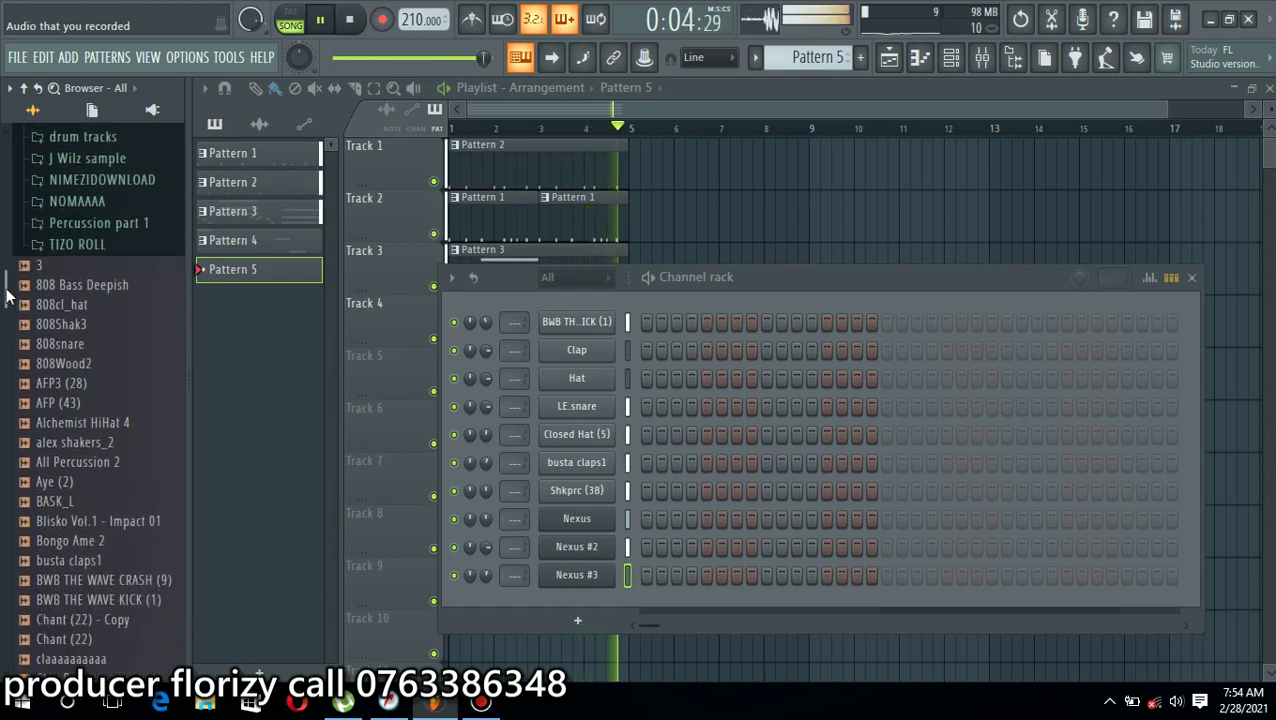
{"action": "scroll", "coordinate": [98, 362], "scroll_direction": "down", "scroll_amount": 6}
{"action": "left_click_drag", "start_coordinate": [5, 388], "coordinate": [20, 327]}
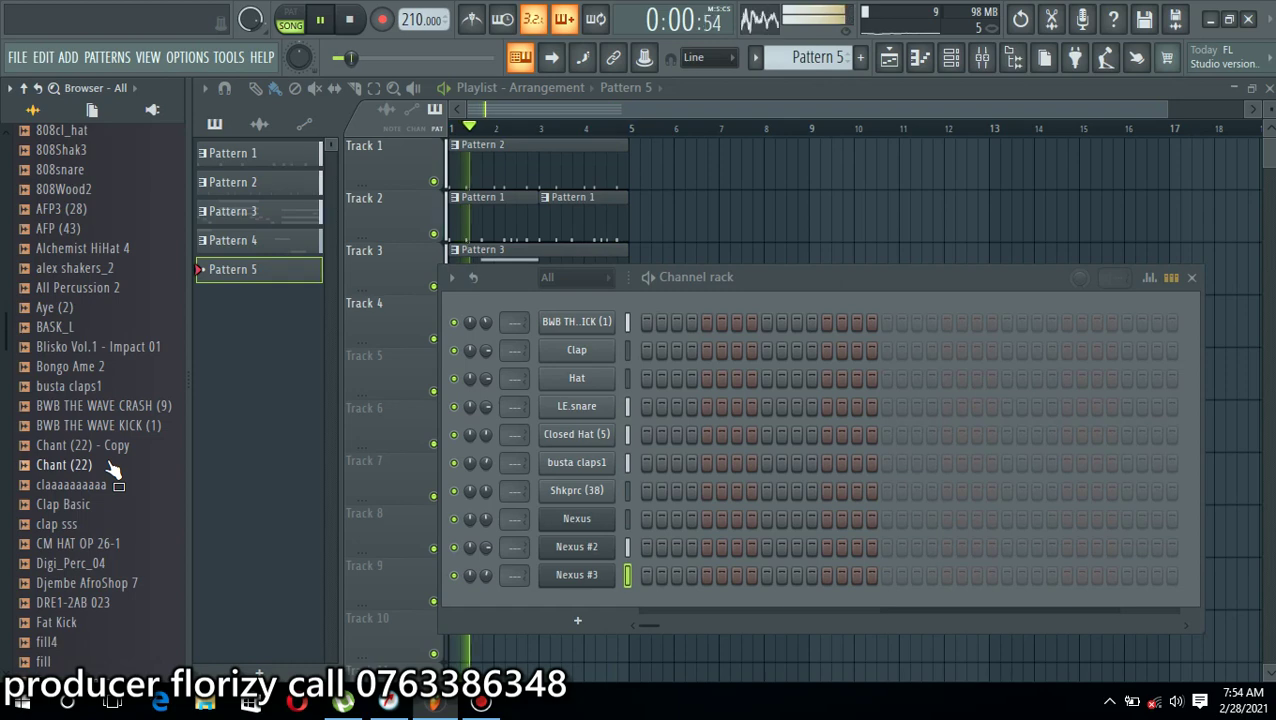
{"action": "left_click_drag", "start_coordinate": [590, 543], "coordinate": [580, 379]}
Place a Pattern 5 clip on Track 5 of the playlist, spanning bars 1 to 4
{"action": "left_click", "coordinate": [478, 372]}
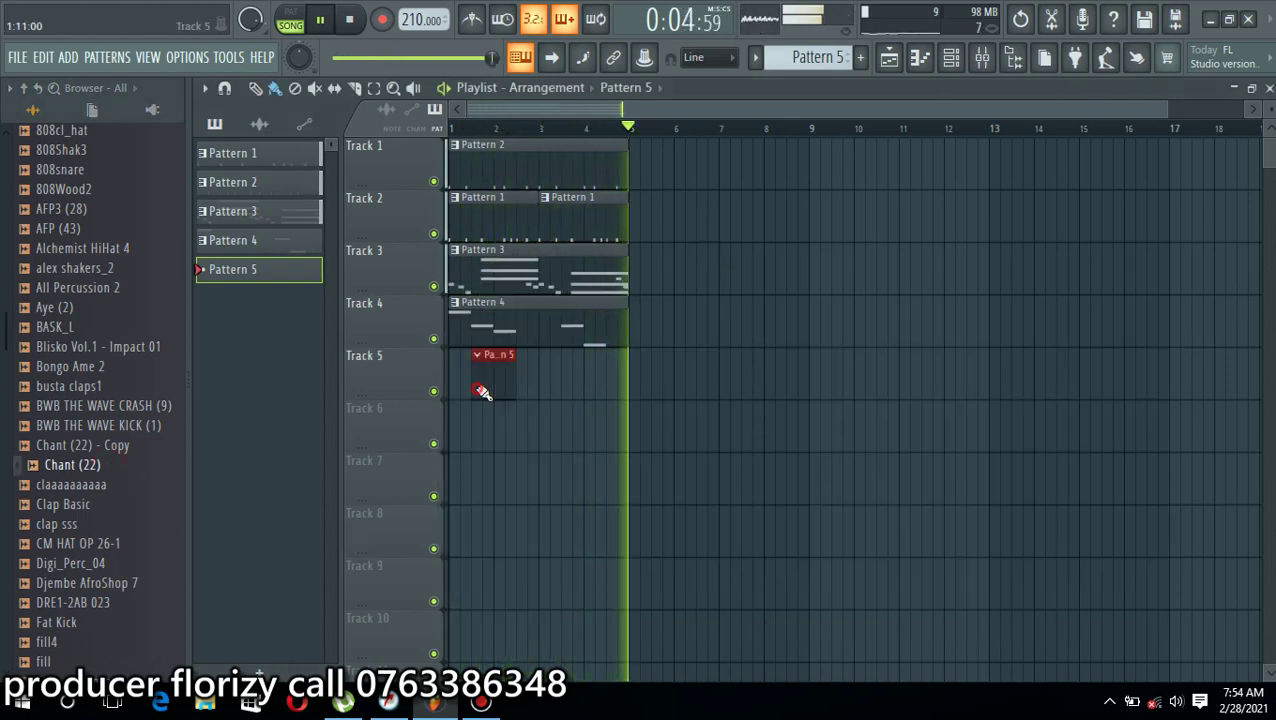
{"action": "left_click_drag", "start_coordinate": [490, 383], "coordinate": [628, 389]}
In the Chant (22) piano roll, draw half-bar C5 notes on the last beat of bars 1 and 3
{"action": "left_click", "coordinate": [950, 62]}
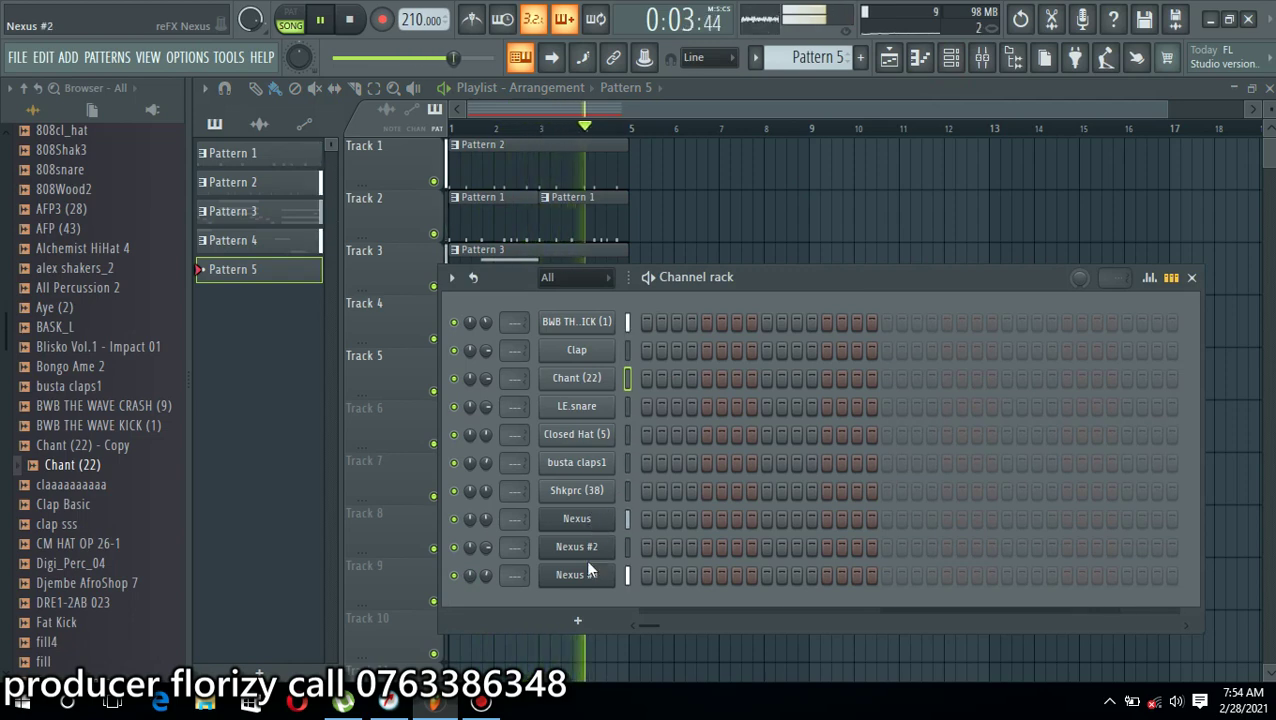
{"action": "right_click", "coordinate": [600, 378]}
{"action": "left_click", "coordinate": [650, 379]}
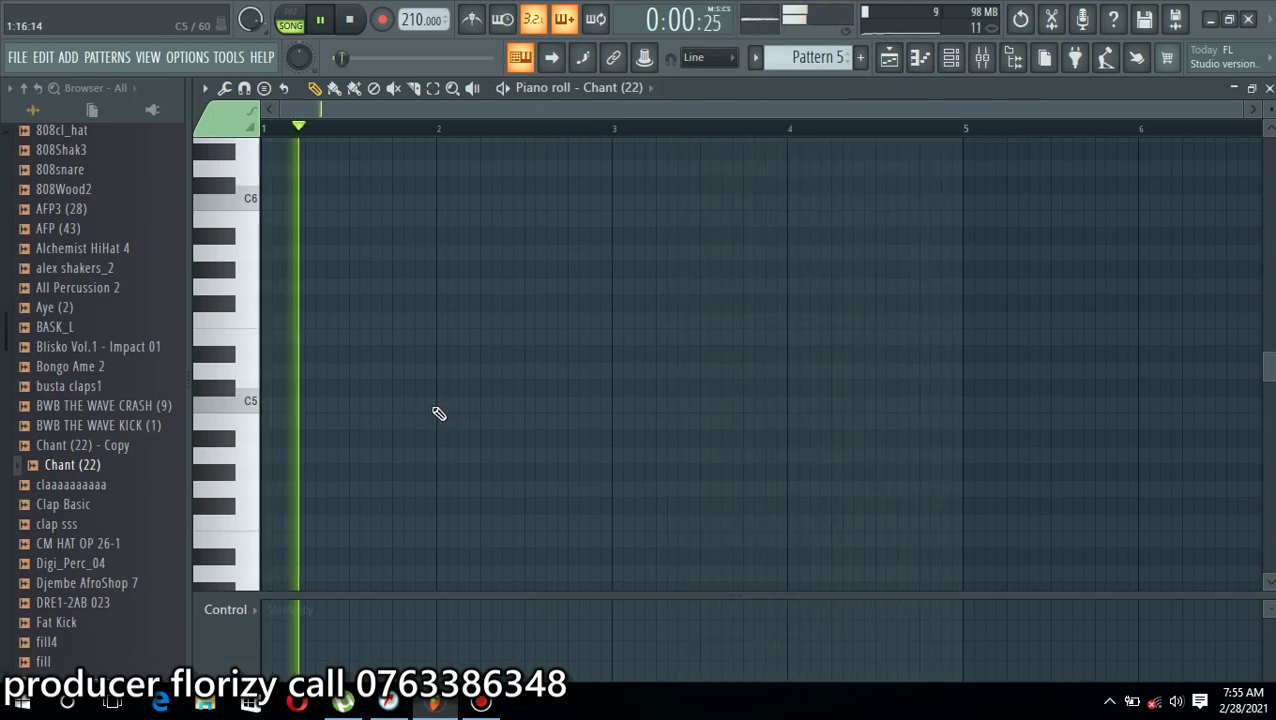
{"action": "left_click", "coordinate": [397, 405]}
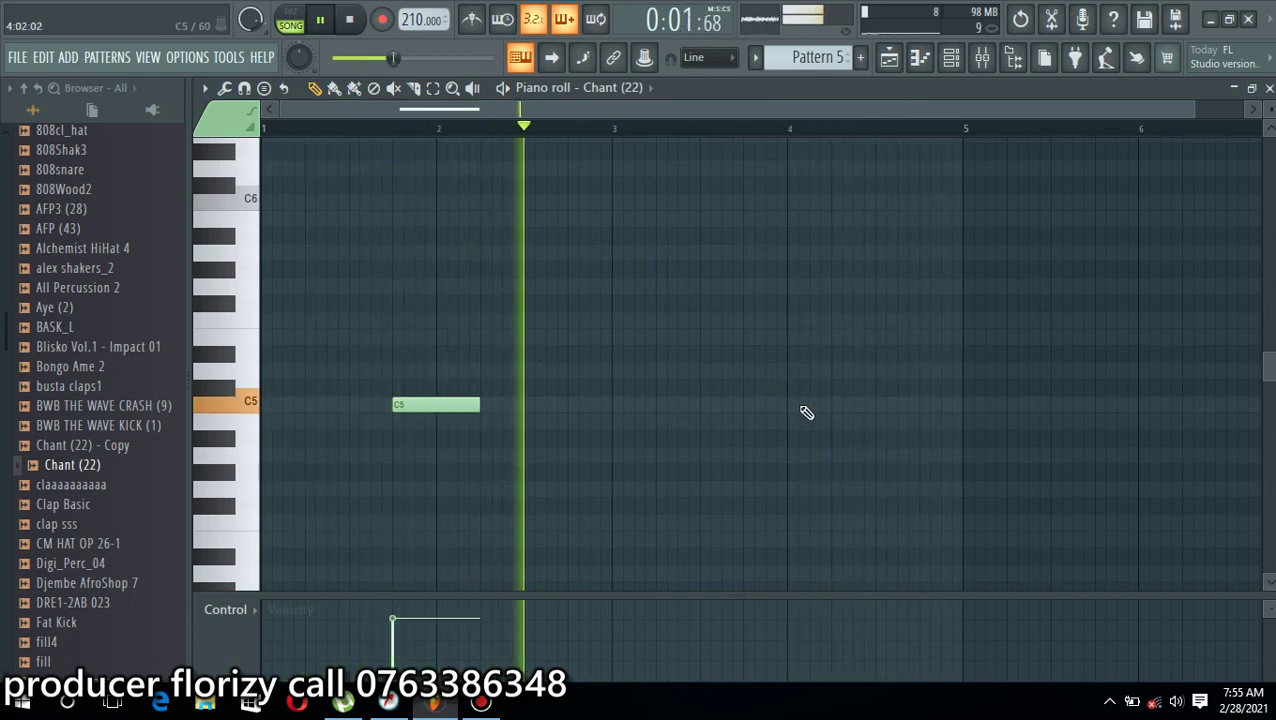
{"action": "left_click", "coordinate": [745, 405]}
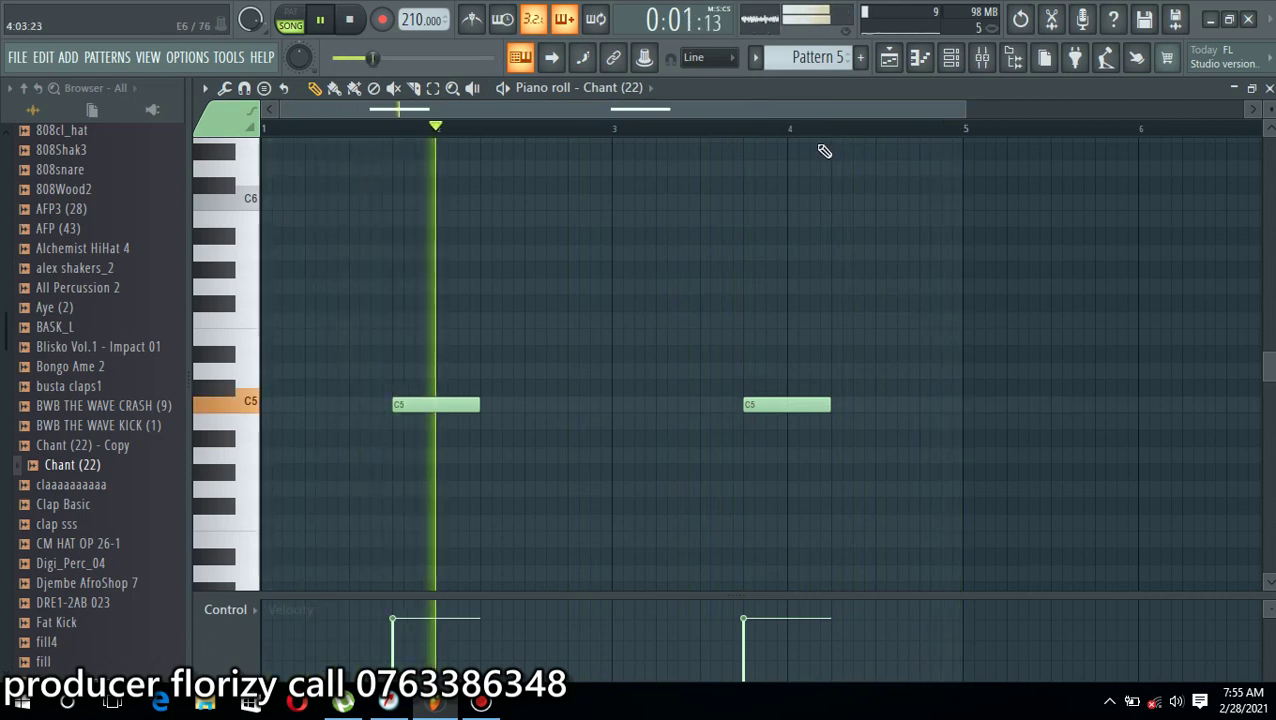
Shift both C5 notes slightly earlier using 1/2 step snapping, then close the piano roll
{"action": "left_click", "coordinate": [715, 57]}
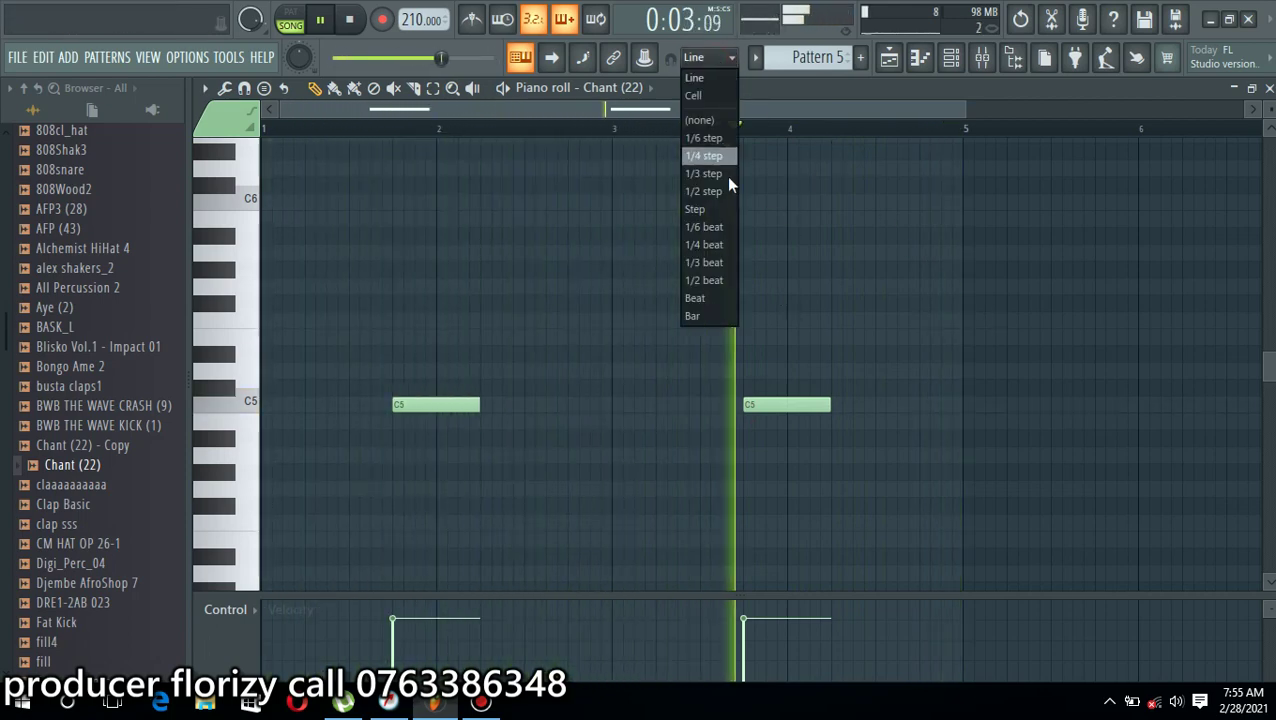
{"action": "left_click", "coordinate": [705, 191]}
{"action": "left_click_drag", "start_coordinate": [931, 249], "coordinate": [422, 485]}
{"action": "left_click_drag", "start_coordinate": [439, 407], "coordinate": [433, 410]}
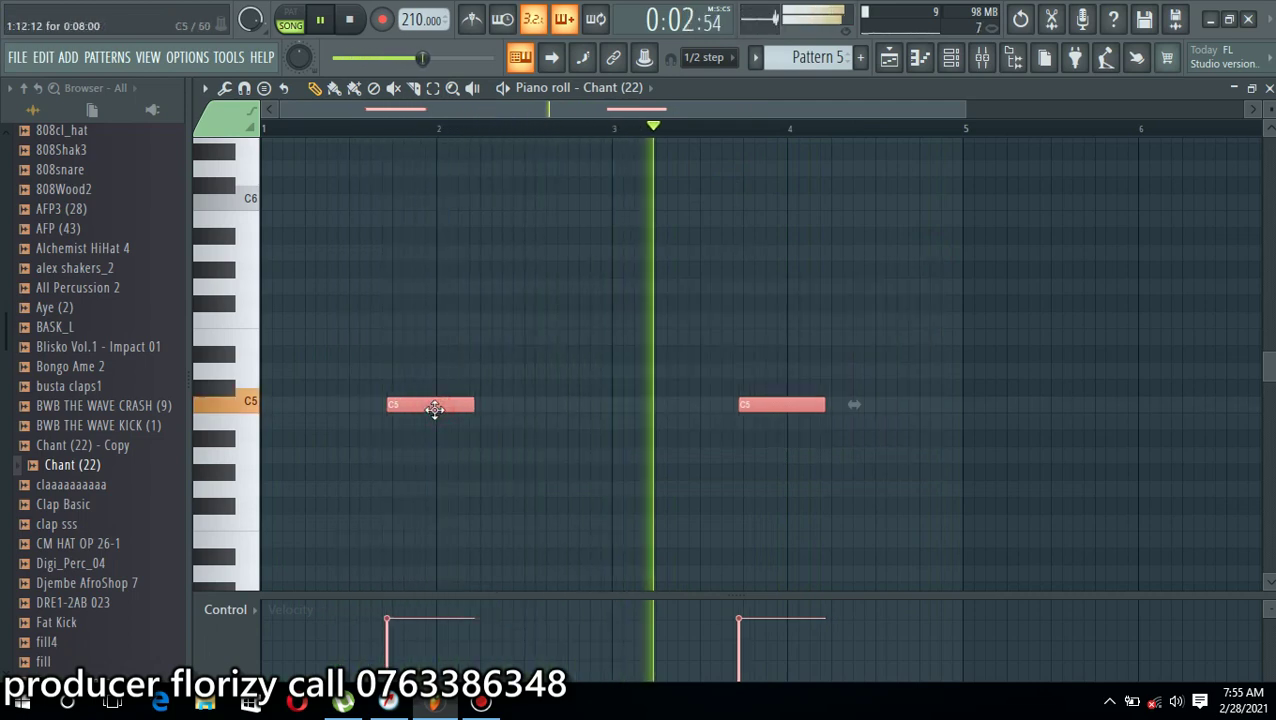
{"action": "left_click", "coordinate": [900, 250], "text": "ctrl"}
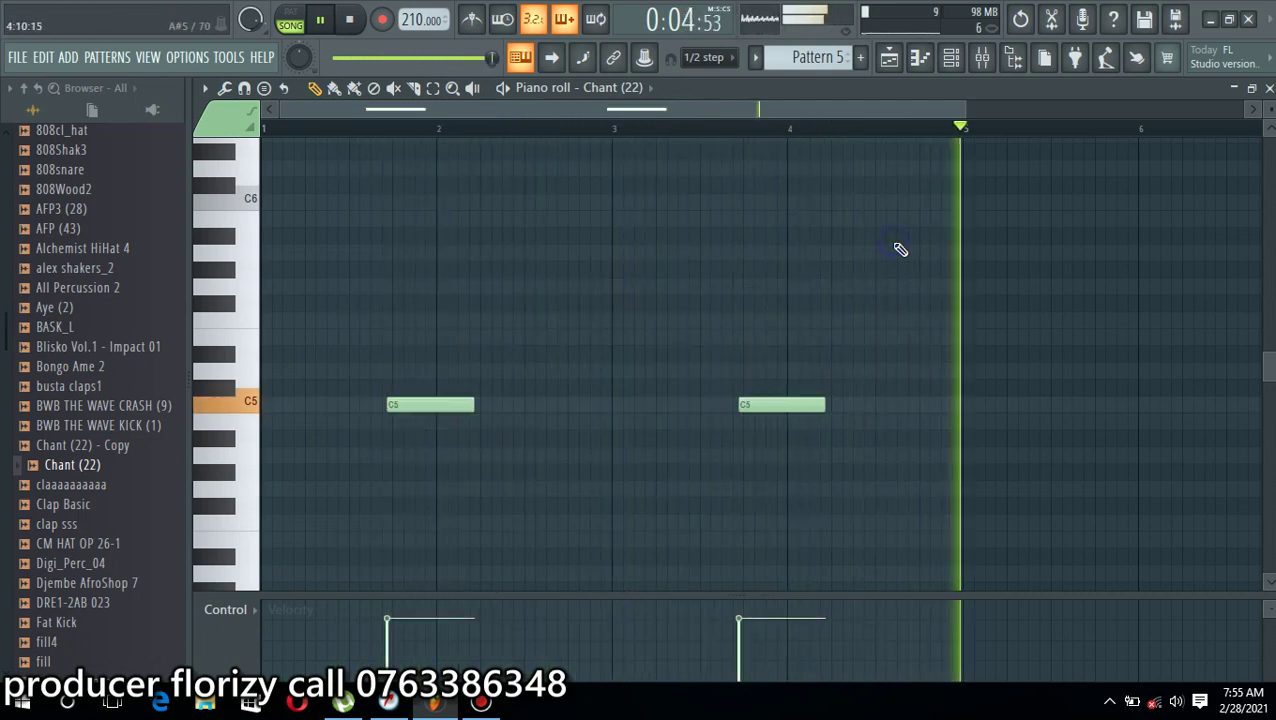
{"action": "left_click", "coordinate": [1270, 89]}
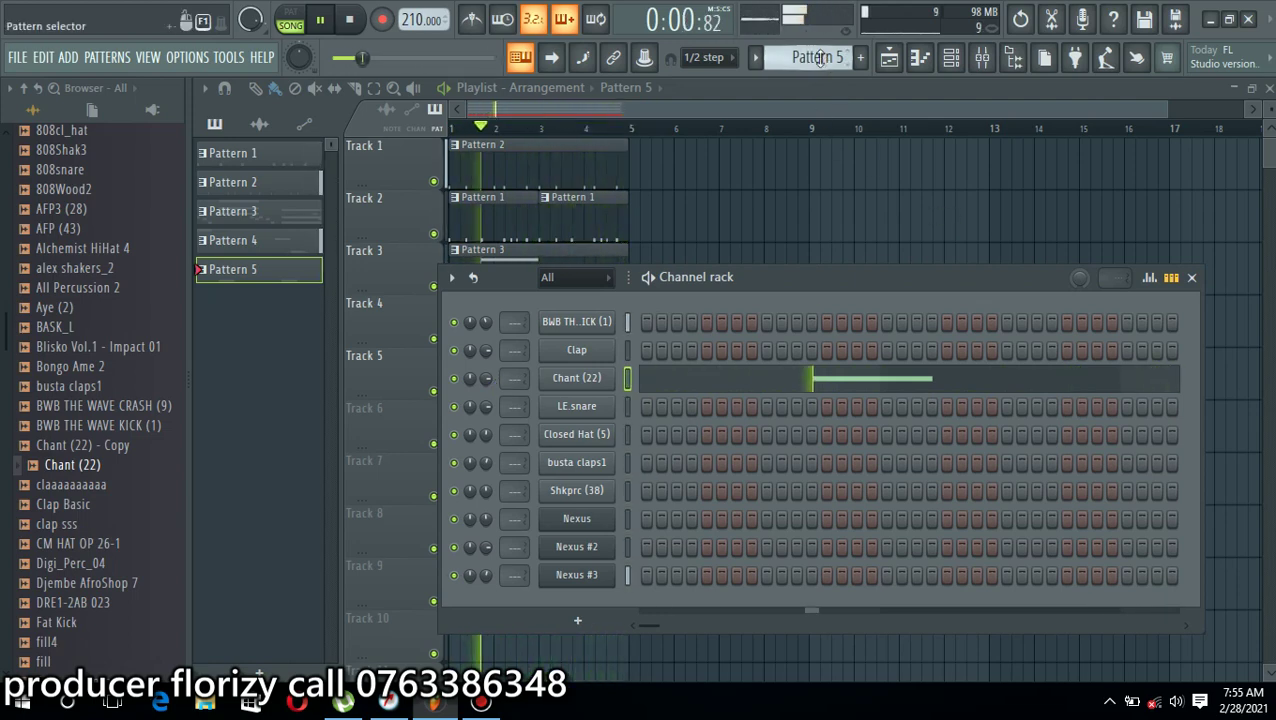
Switch to the empty Pattern 6 and add Kontakt 5 from the recent files as a new channel
{"action": "left_click_drag", "start_coordinate": [820, 57], "coordinate": [820, 46]}
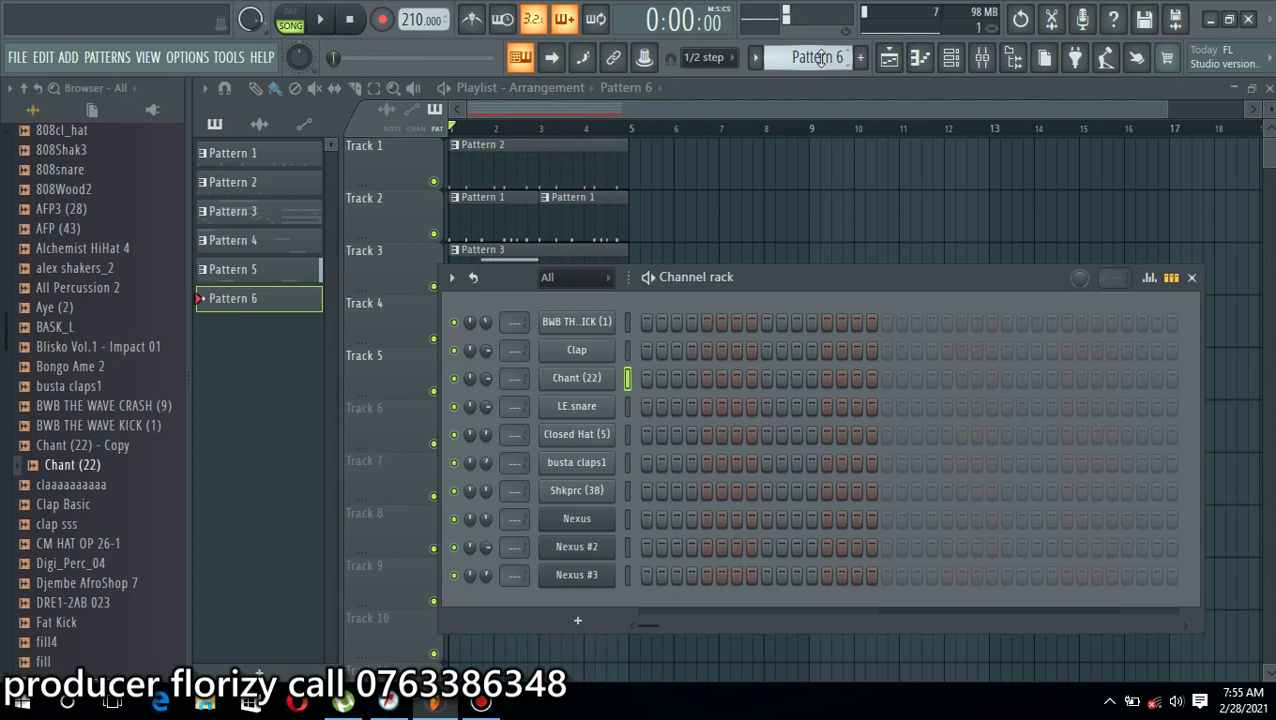
{"action": "left_click_drag", "start_coordinate": [6, 340], "coordinate": [23, 20]}
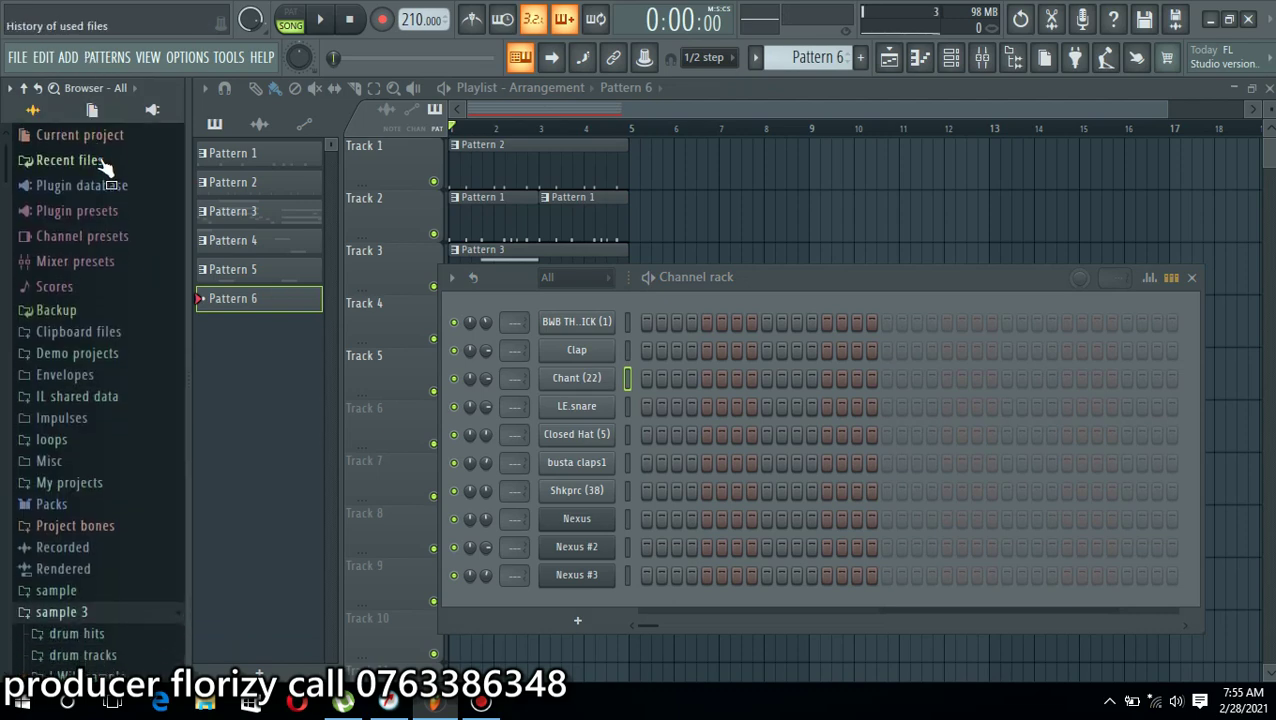
{"action": "left_click", "coordinate": [104, 163]}
{"action": "left_click_drag", "start_coordinate": [4, 170], "coordinate": [85, 176]}
{"action": "left_click_drag", "start_coordinate": [85, 244], "coordinate": [601, 596]}
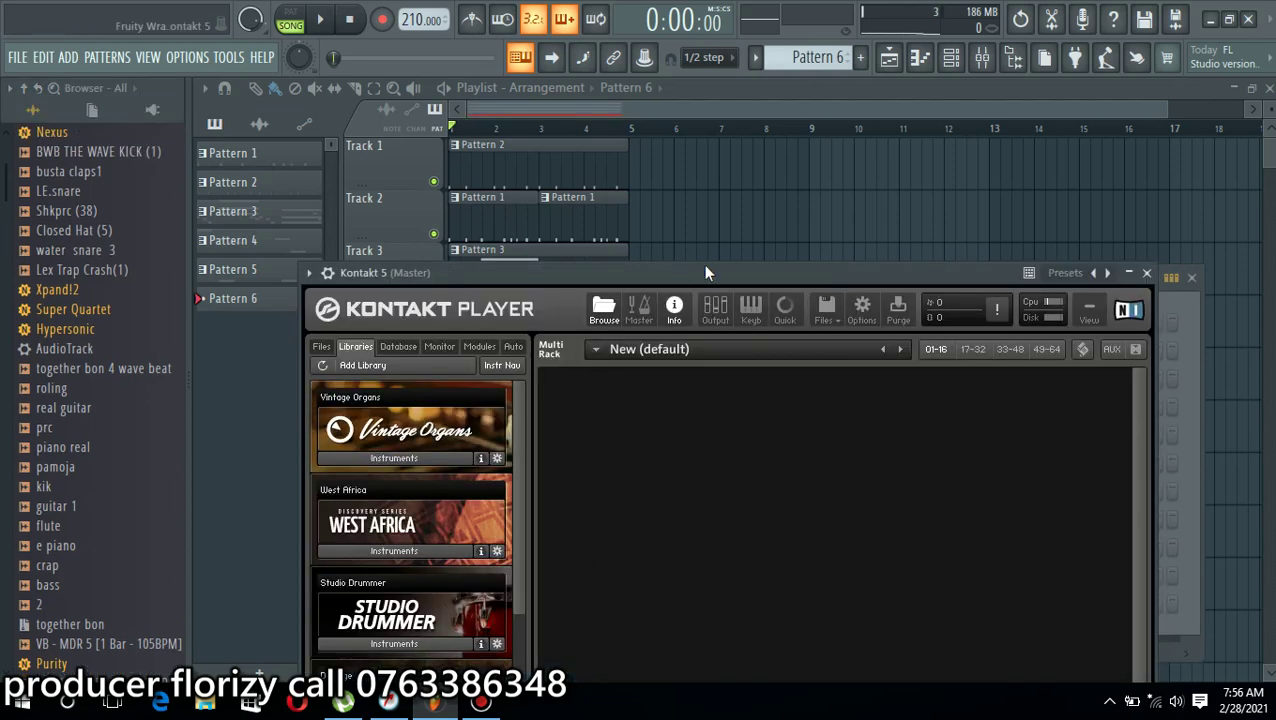
{"action": "left_click_drag", "start_coordinate": [705, 272], "coordinate": [695, 48]}
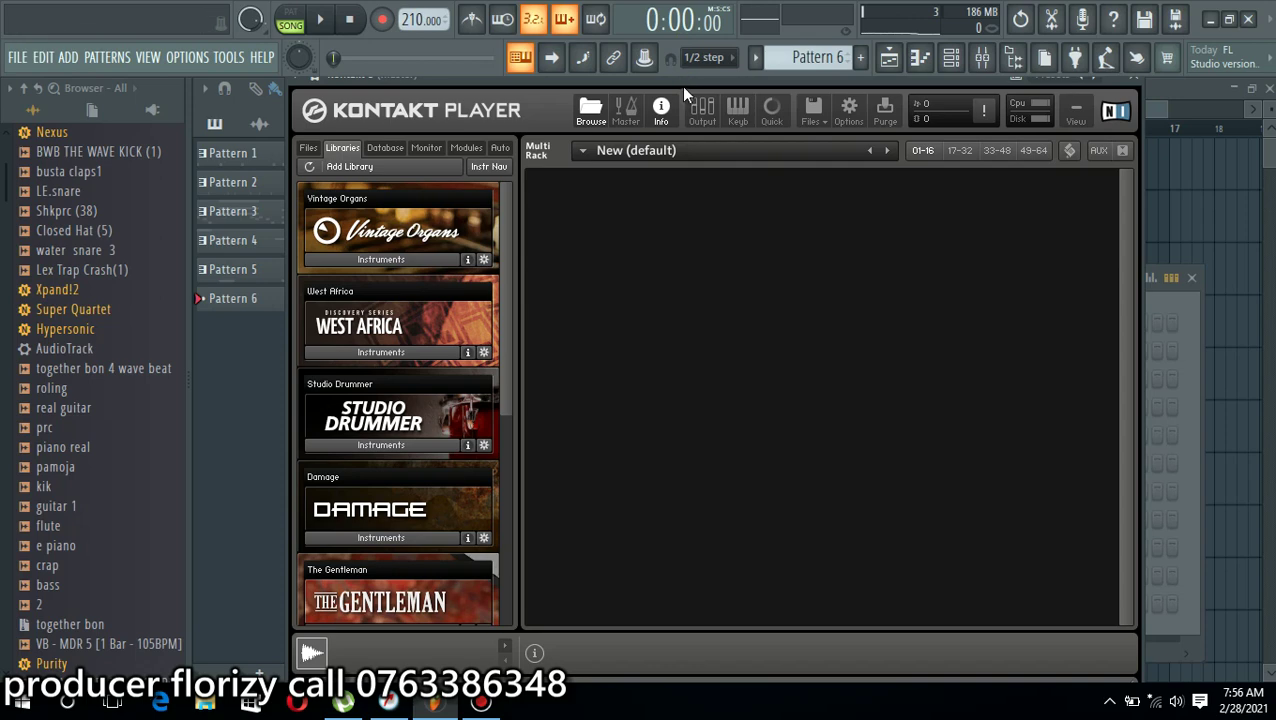
{"action": "left_click_drag", "start_coordinate": [684, 87], "coordinate": [682, 97]}
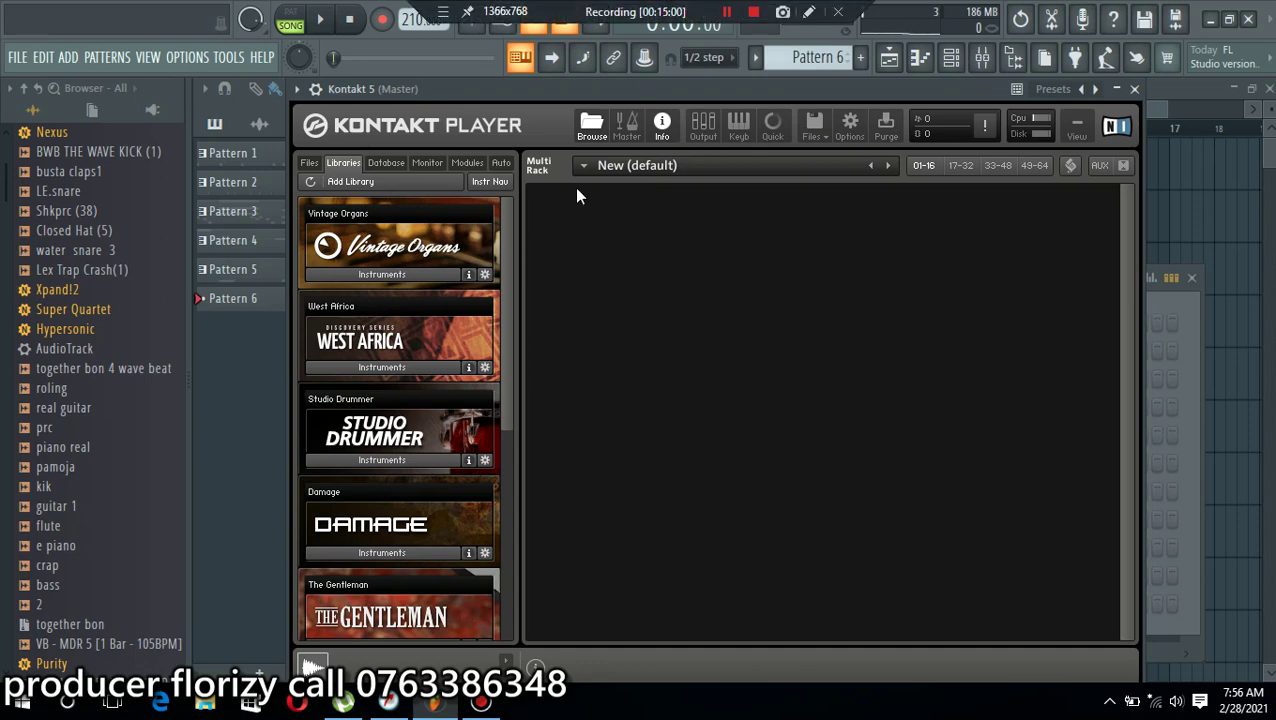
Browse the YAMAHA PSR-S900 library in Kontakt to the instruments in the 31-VOX folder
{"action": "left_click_drag", "start_coordinate": [505, 355], "coordinate": [495, 546]}
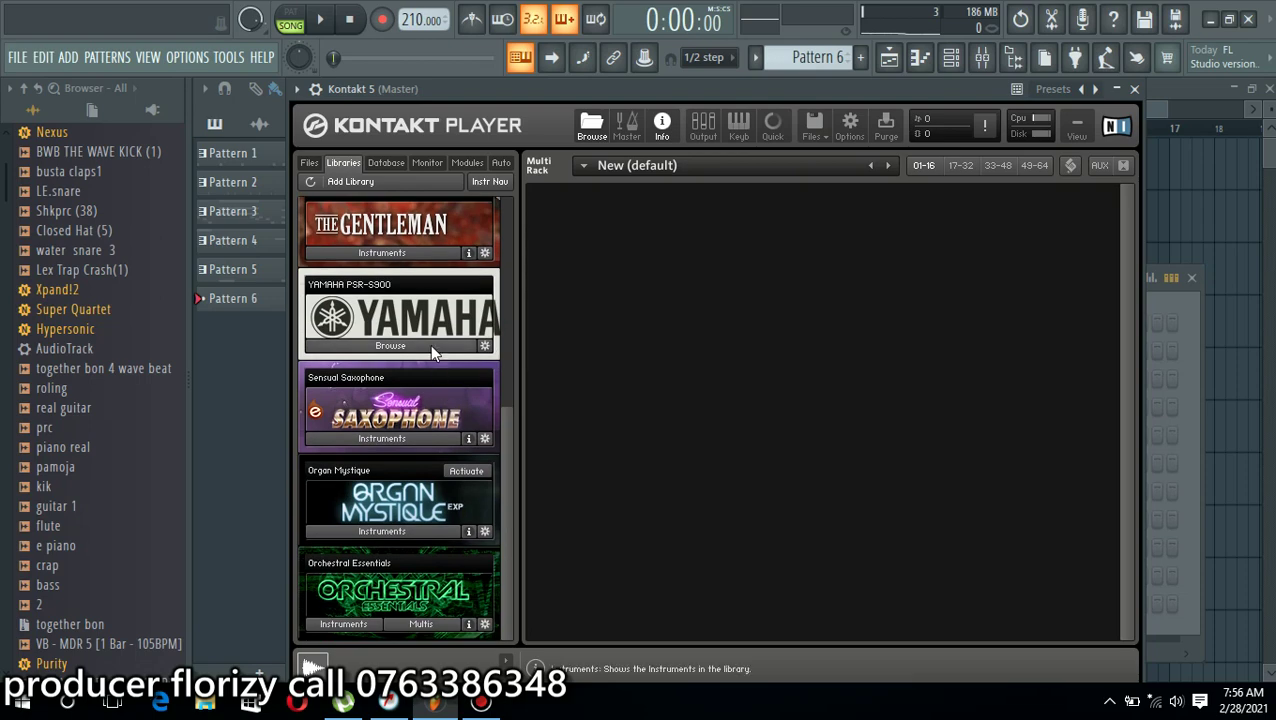
{"action": "mouse_move", "coordinate": [506, 435]}
{"action": "left_mouse_down"}
{"action": "mouse_move", "coordinate": [511, 229]}
{"action": "mouse_move", "coordinate": [510, 441]}
{"action": "left_mouse_up"}
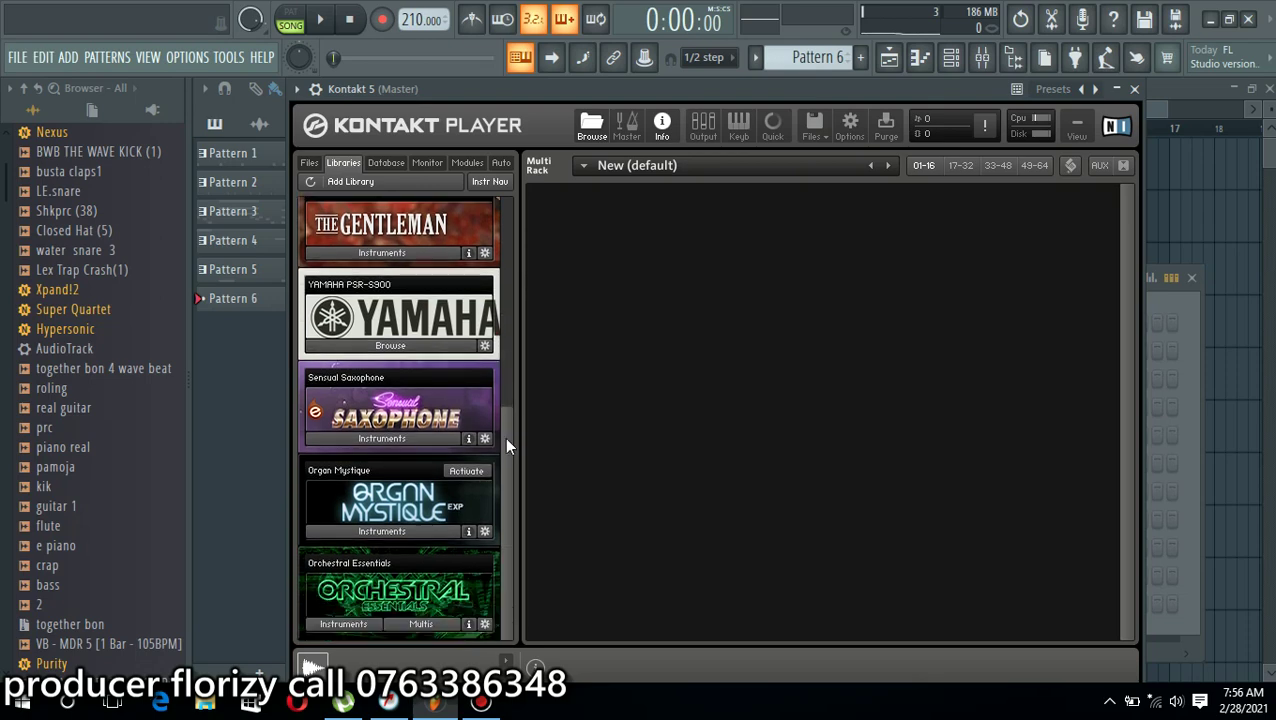
{"action": "left_click", "coordinate": [420, 347]}
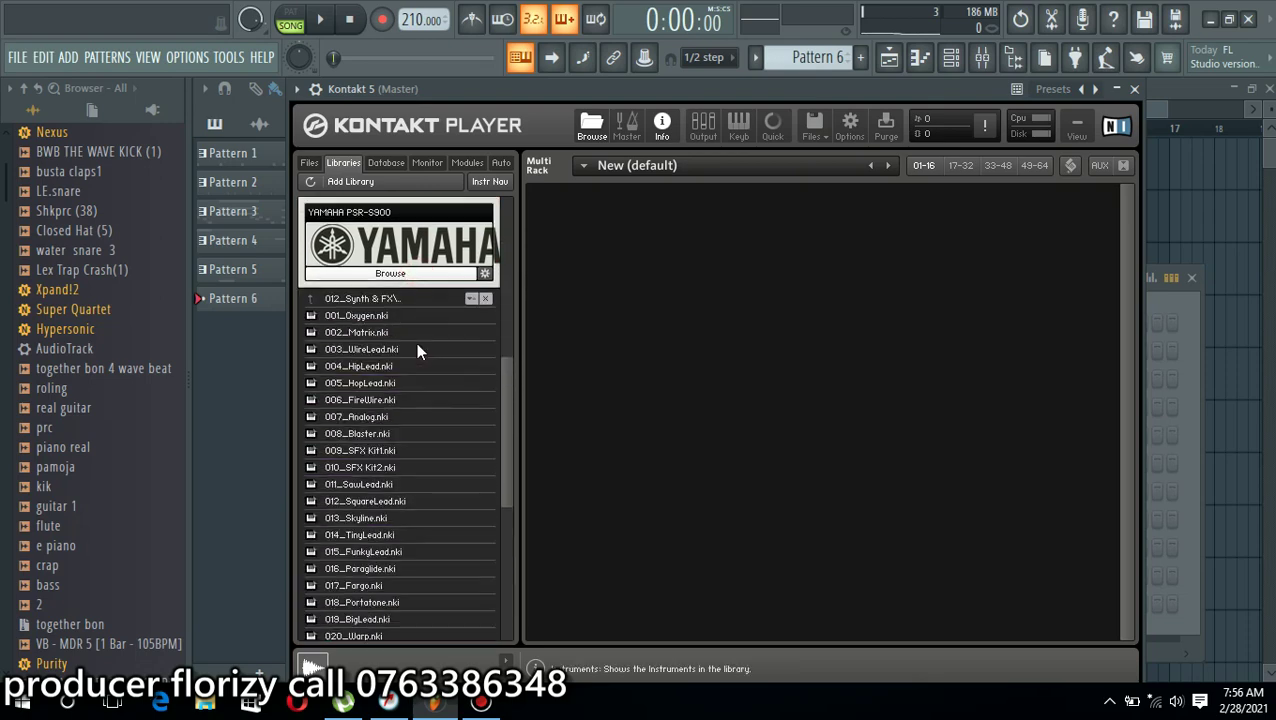
{"action": "left_click", "coordinate": [381, 299]}
{"action": "left_click_drag", "start_coordinate": [507, 383], "coordinate": [538, 510]}
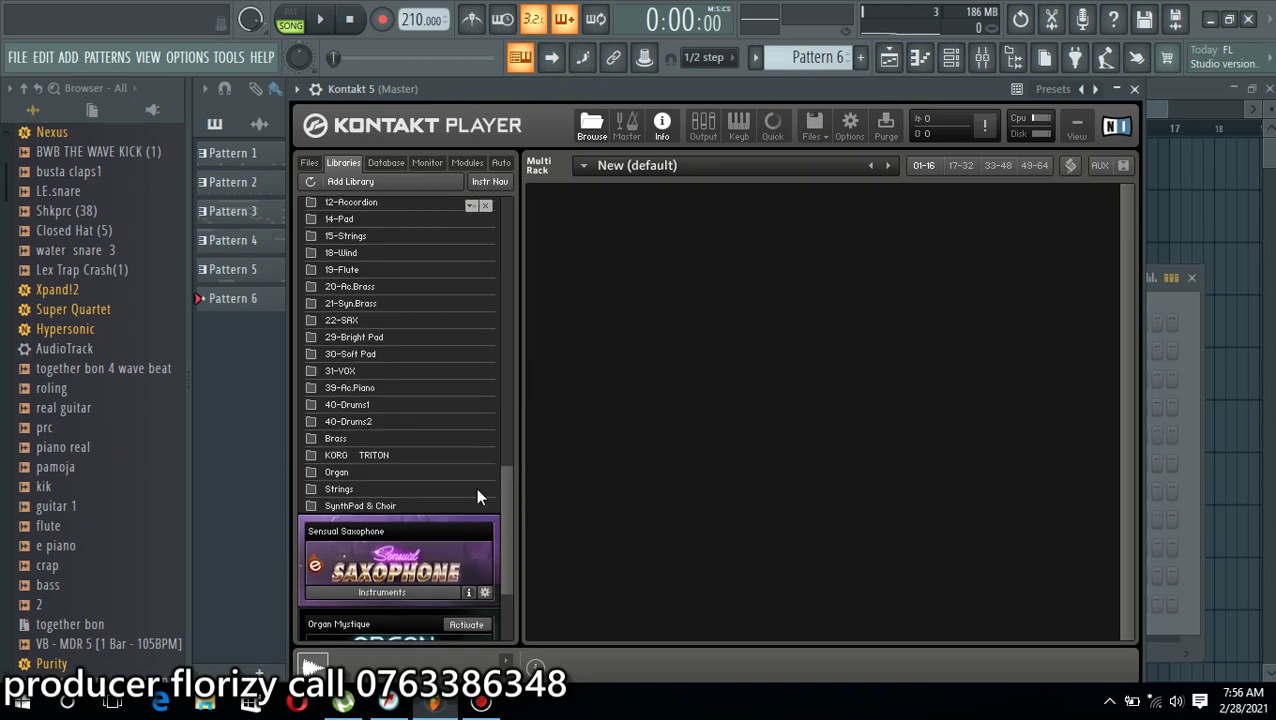
{"action": "double_click", "coordinate": [344, 370]}
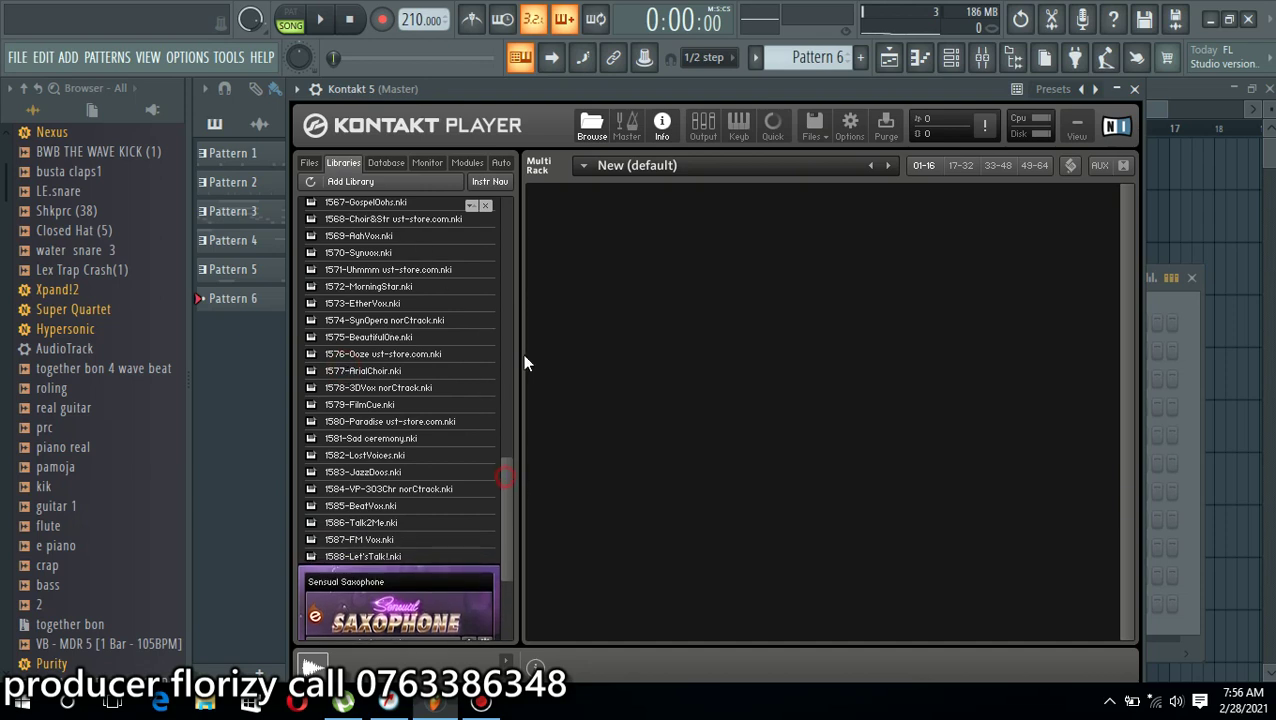
{"action": "left_click_drag", "start_coordinate": [511, 435], "coordinate": [527, 305]}
{"action": "double_click", "coordinate": [527, 303]}
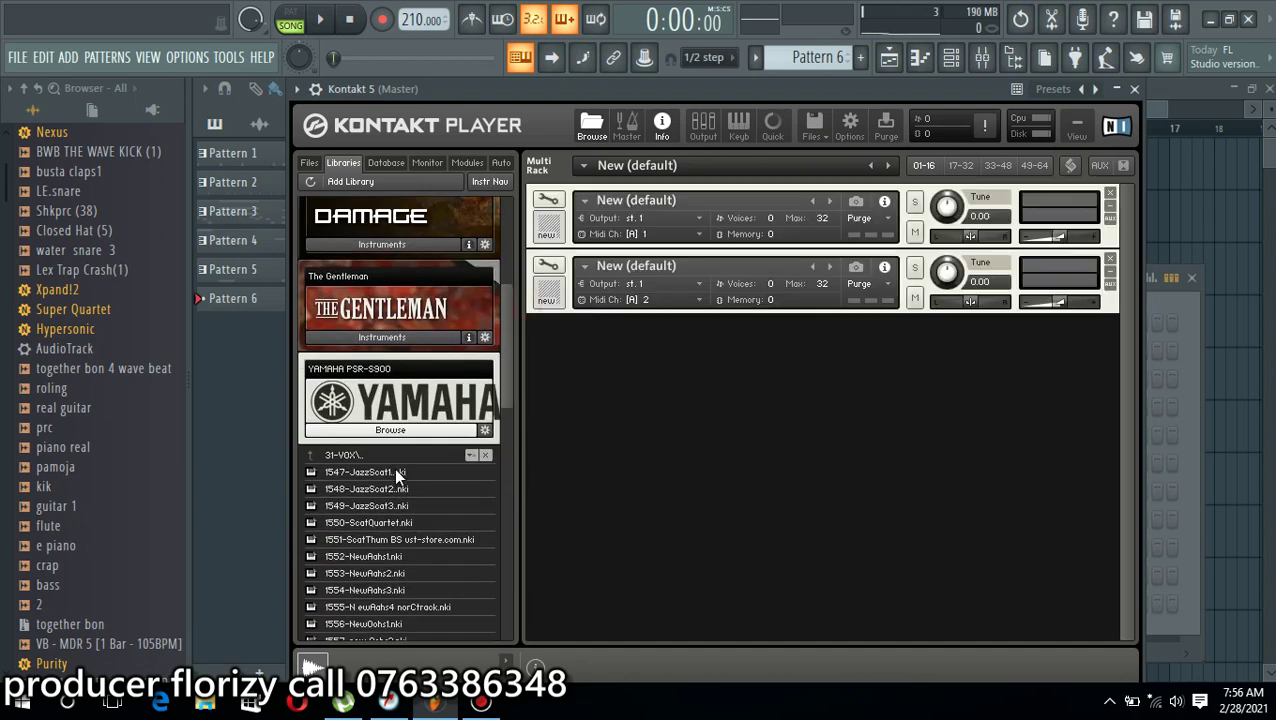
{"action": "left_click", "coordinate": [1110, 258]}
{"action": "left_click", "coordinate": [1110, 194]}
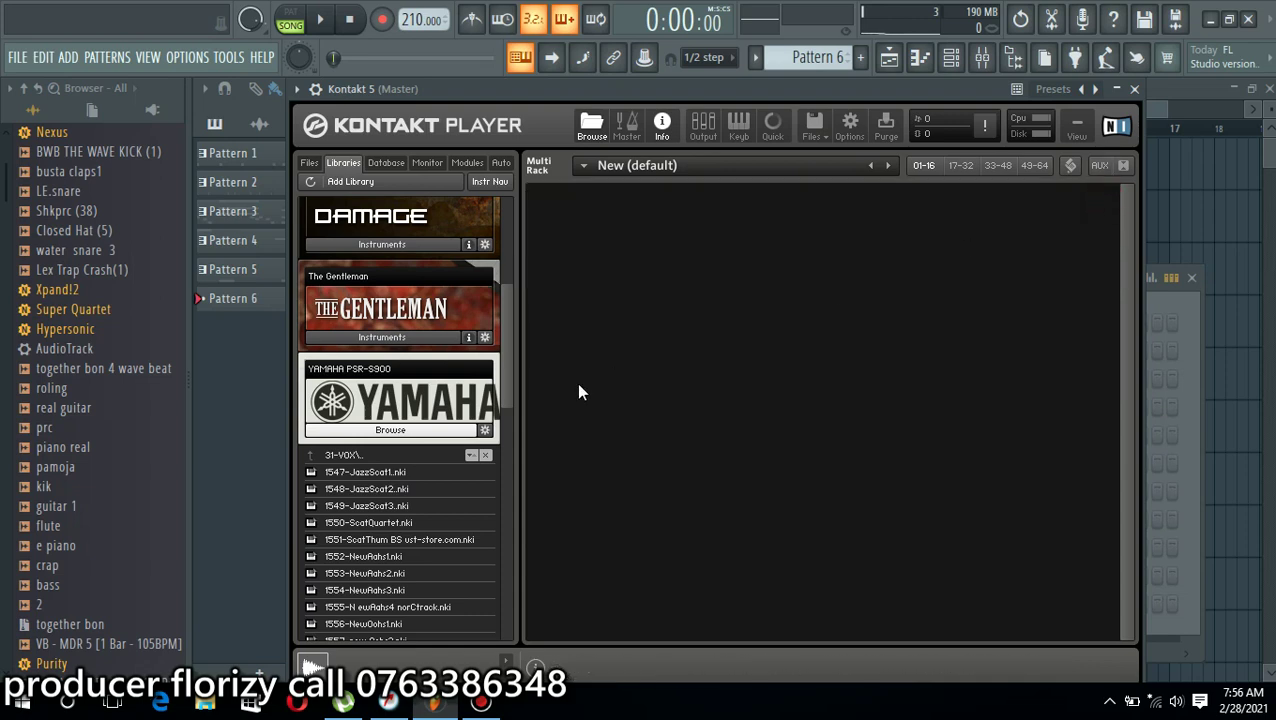
Load the 1547-JazzScat1 instrument, close the Kontakt window and play the song
{"action": "double_click", "coordinate": [368, 472]}
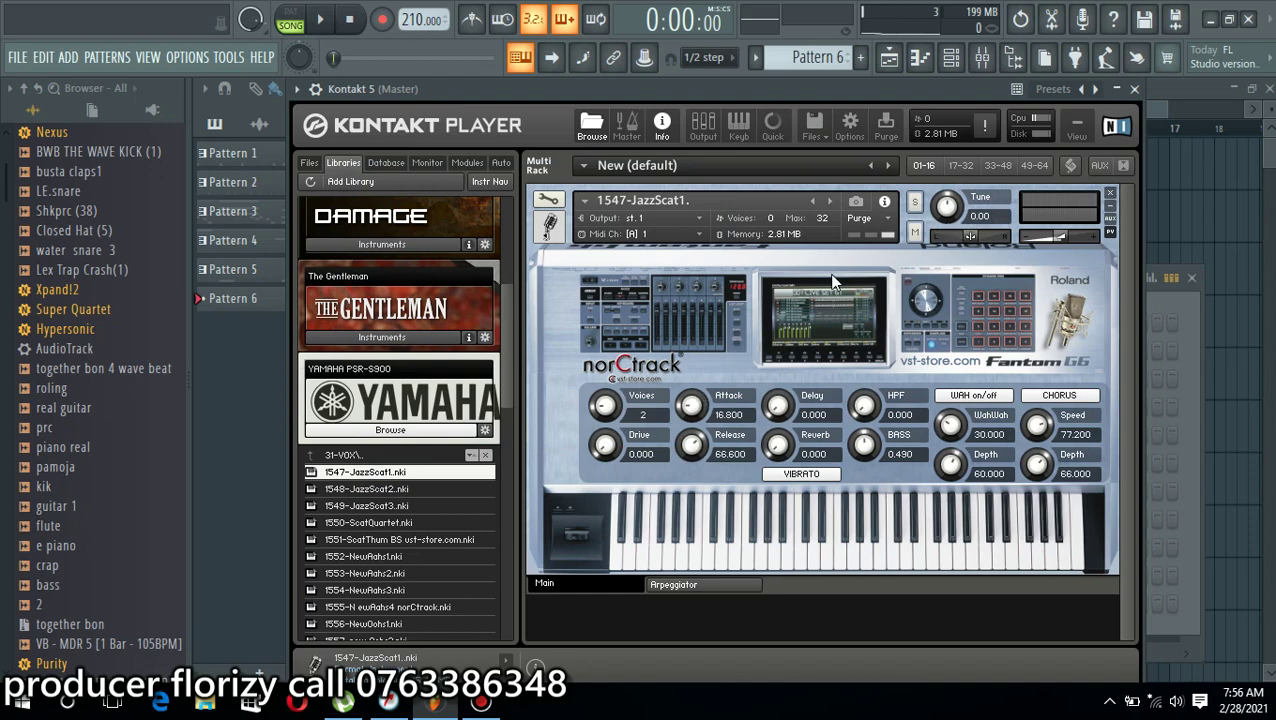
{"action": "left_click", "coordinate": [1134, 89]}
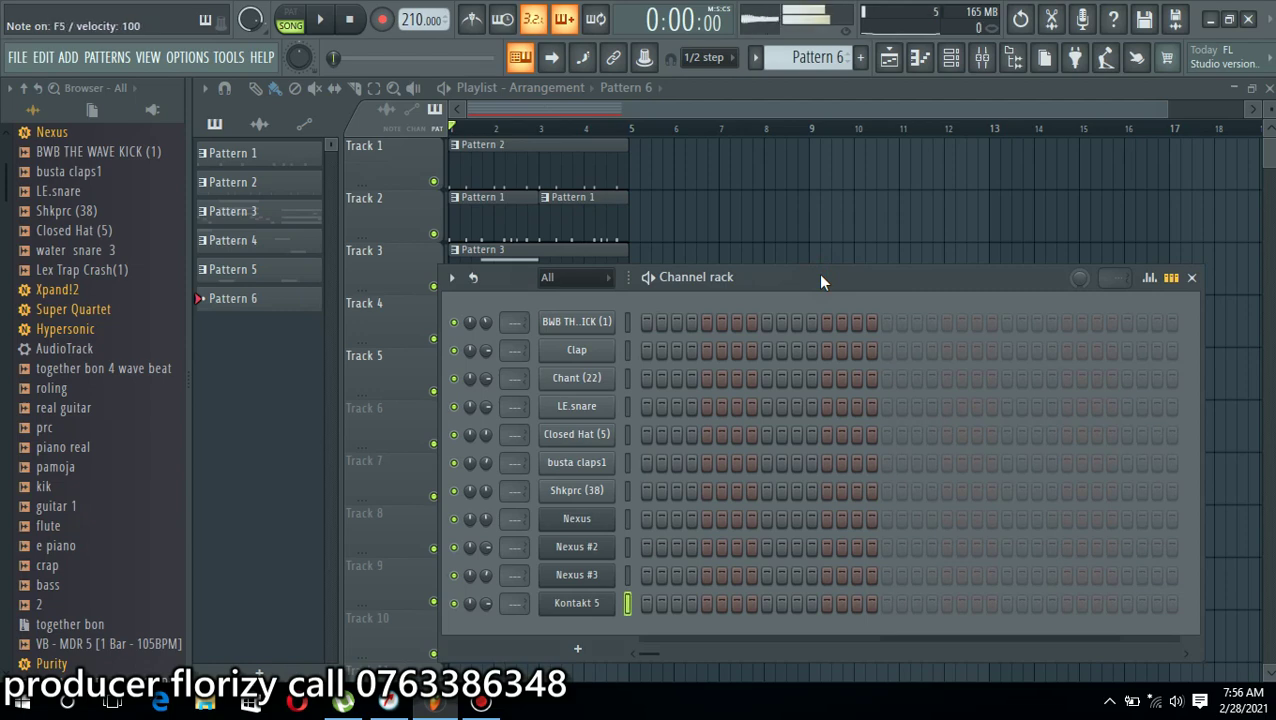
{"action": "key", "text": "space"}
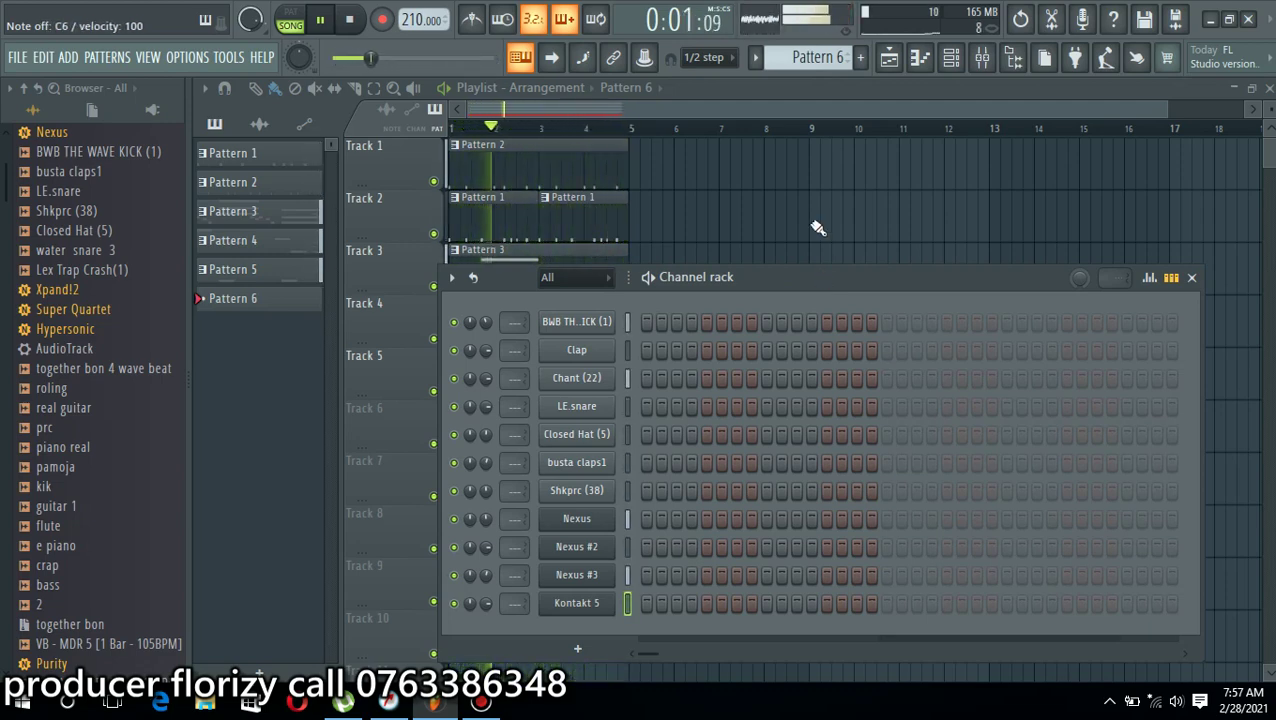
Place a Pattern 6 clip on Track 6 spanning bars 1 to 4, with snapping set to Line
{"action": "key", "text": "F6"}
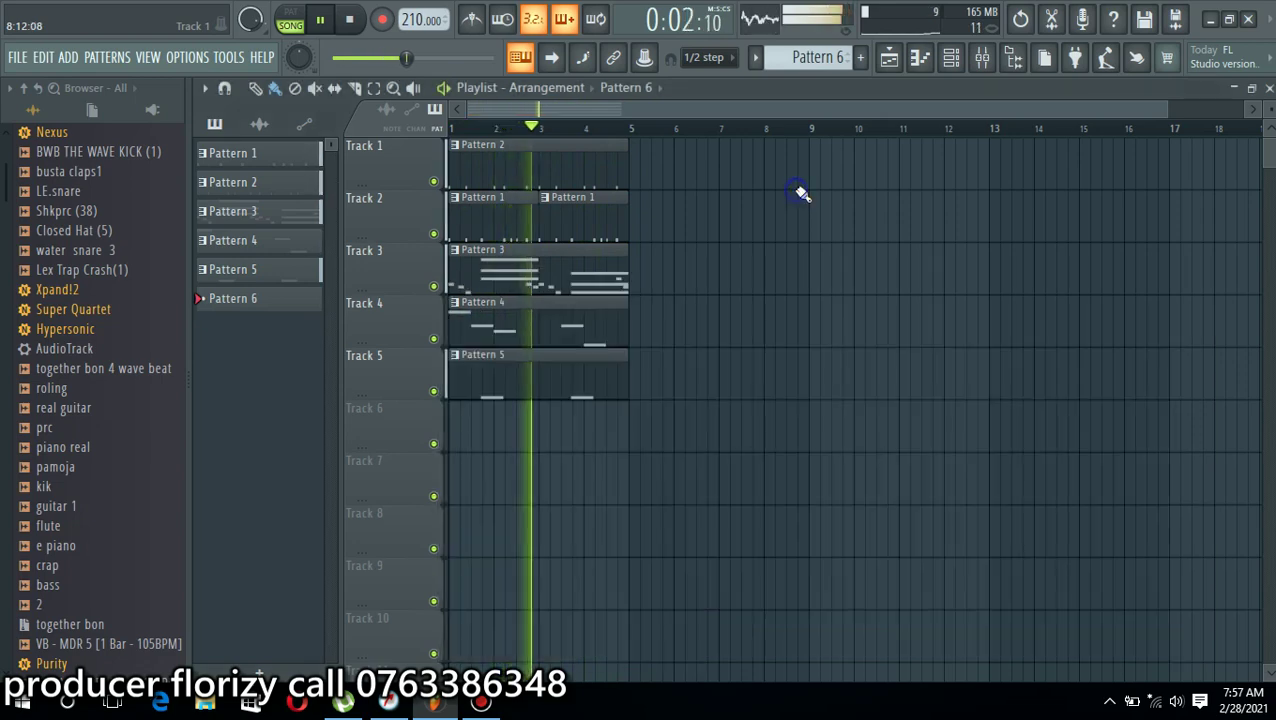
{"action": "left_click", "coordinate": [467, 443]}
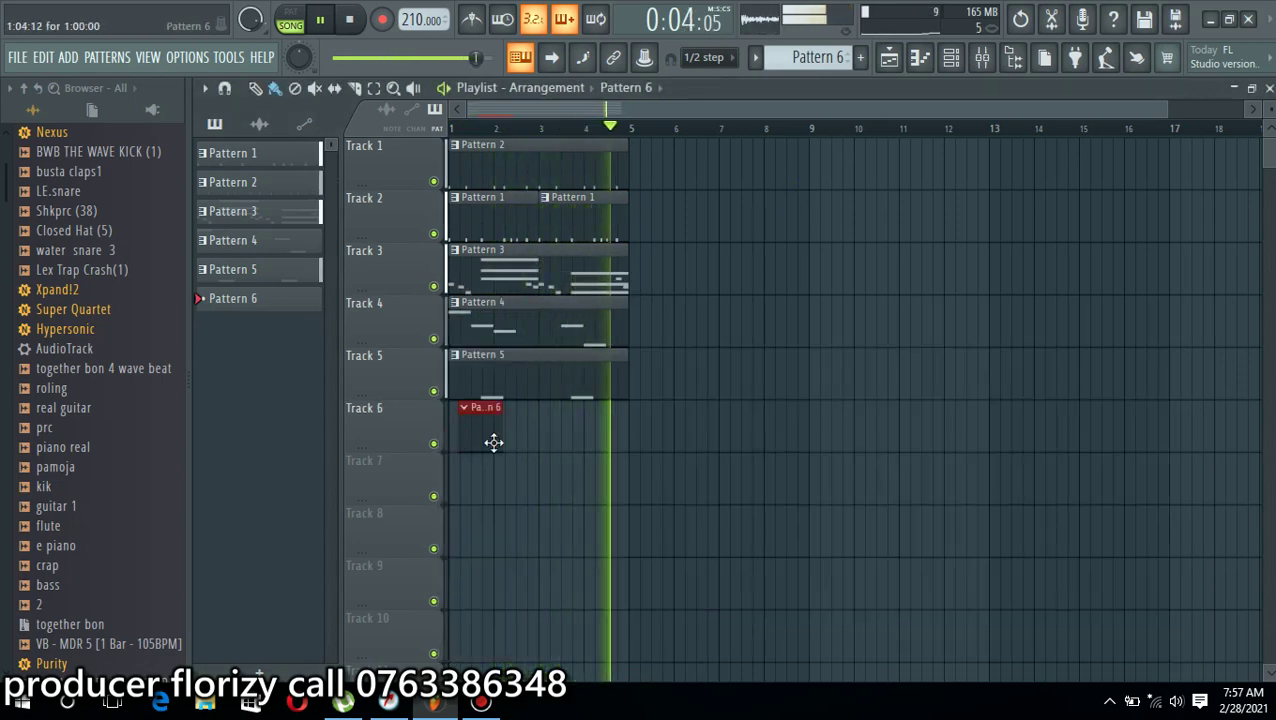
{"action": "left_click", "coordinate": [712, 58]}
{"action": "left_click", "coordinate": [710, 80]}
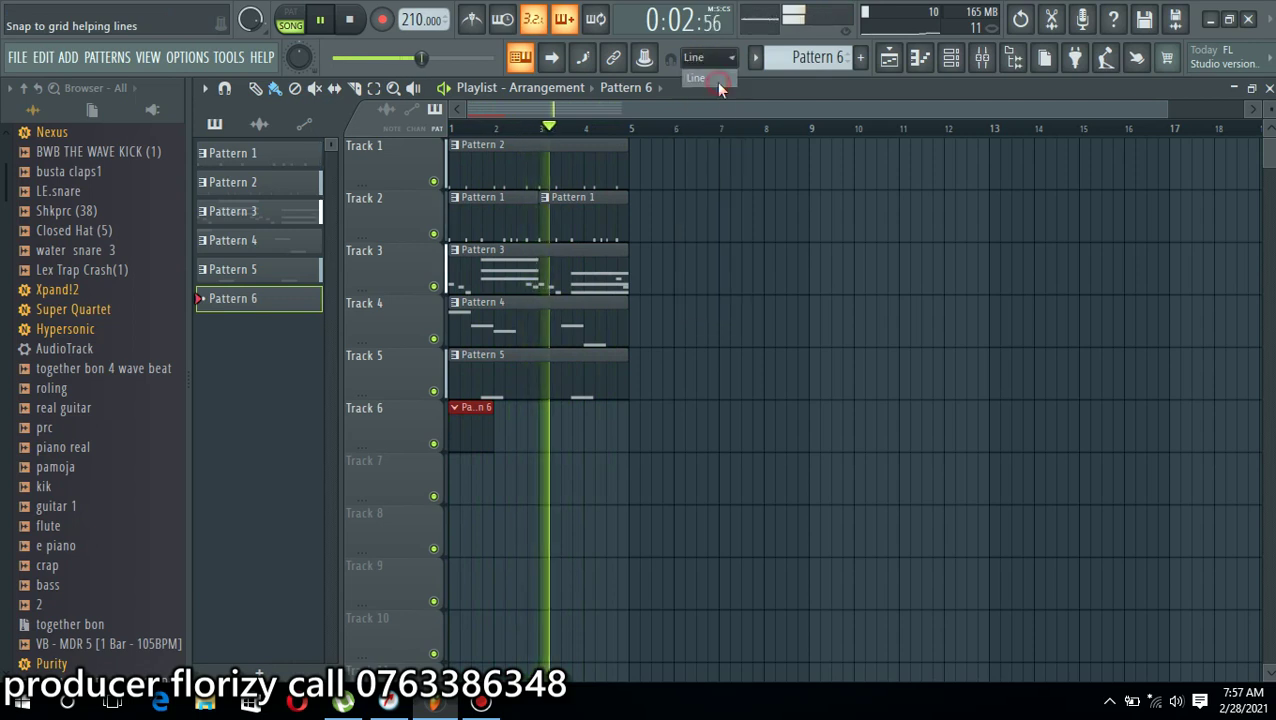
{"action": "left_click_drag", "start_coordinate": [495, 430], "coordinate": [629, 430]}
Open the Kontakt 5 piano roll for Pattern 6, place a C6 note near the start of bar 1 and audition it
{"action": "left_click", "coordinate": [951, 57]}
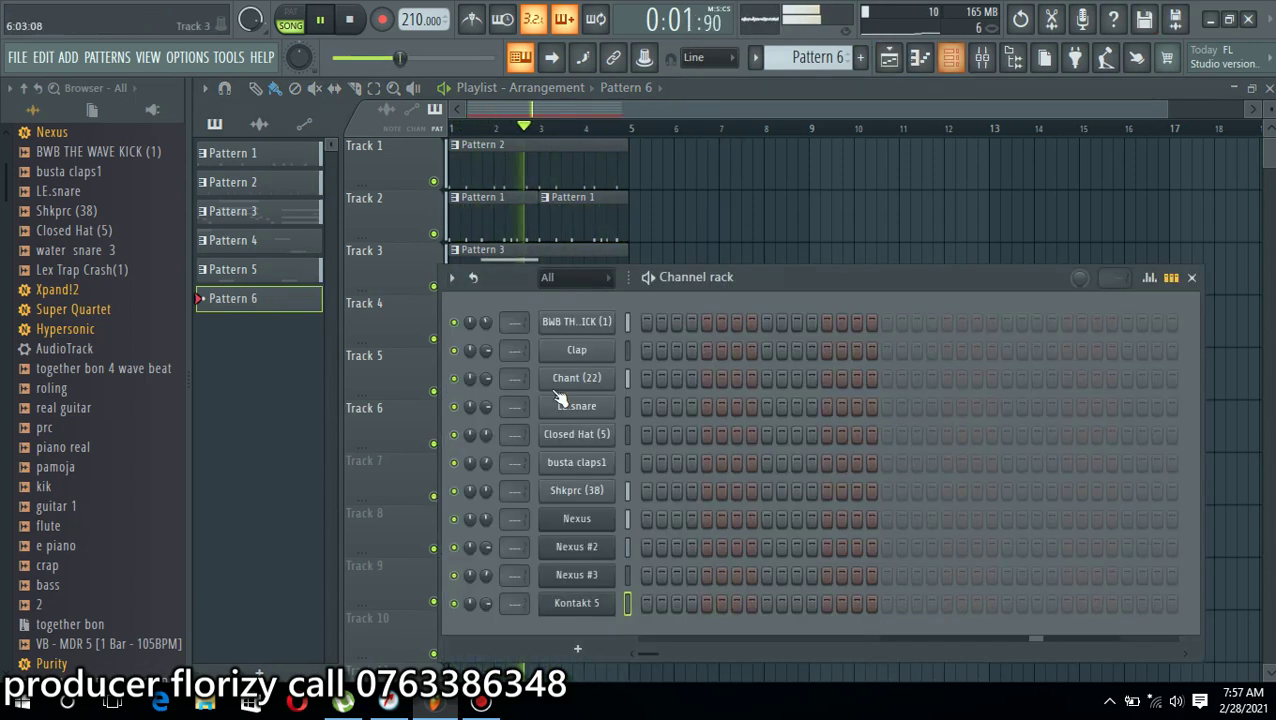
{"action": "right_click", "coordinate": [586, 612]}
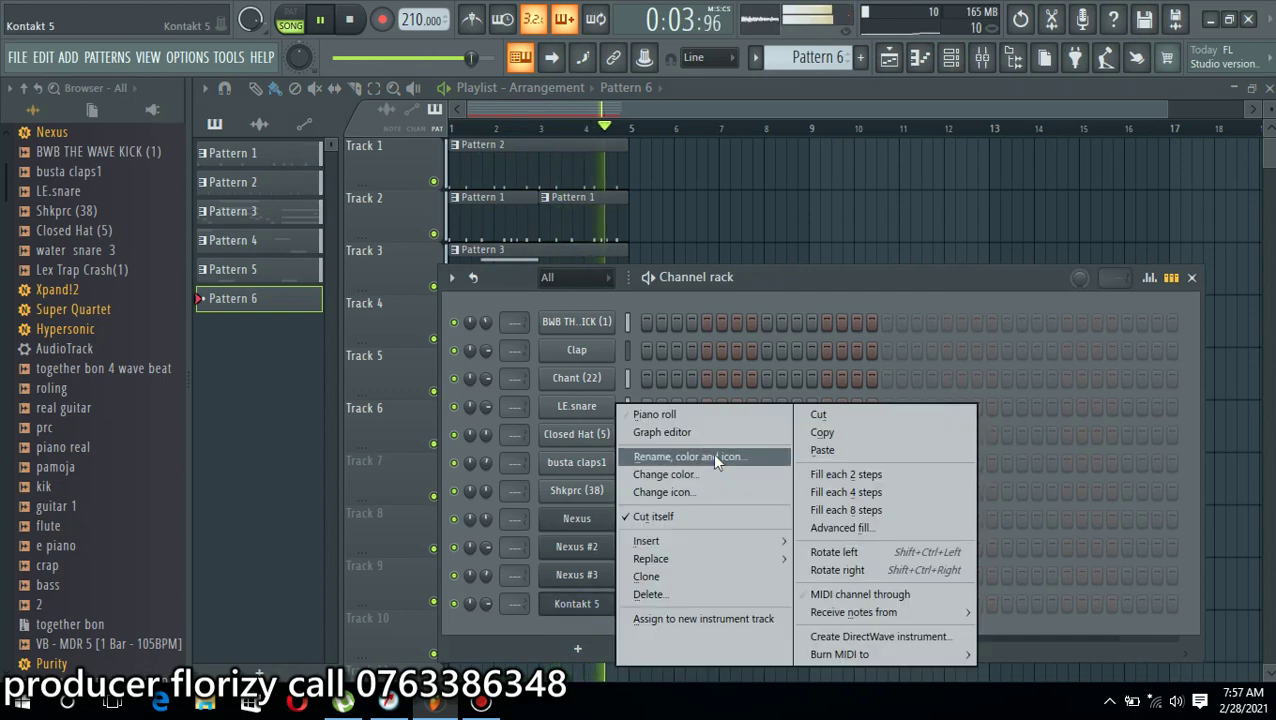
{"action": "left_click", "coordinate": [643, 413]}
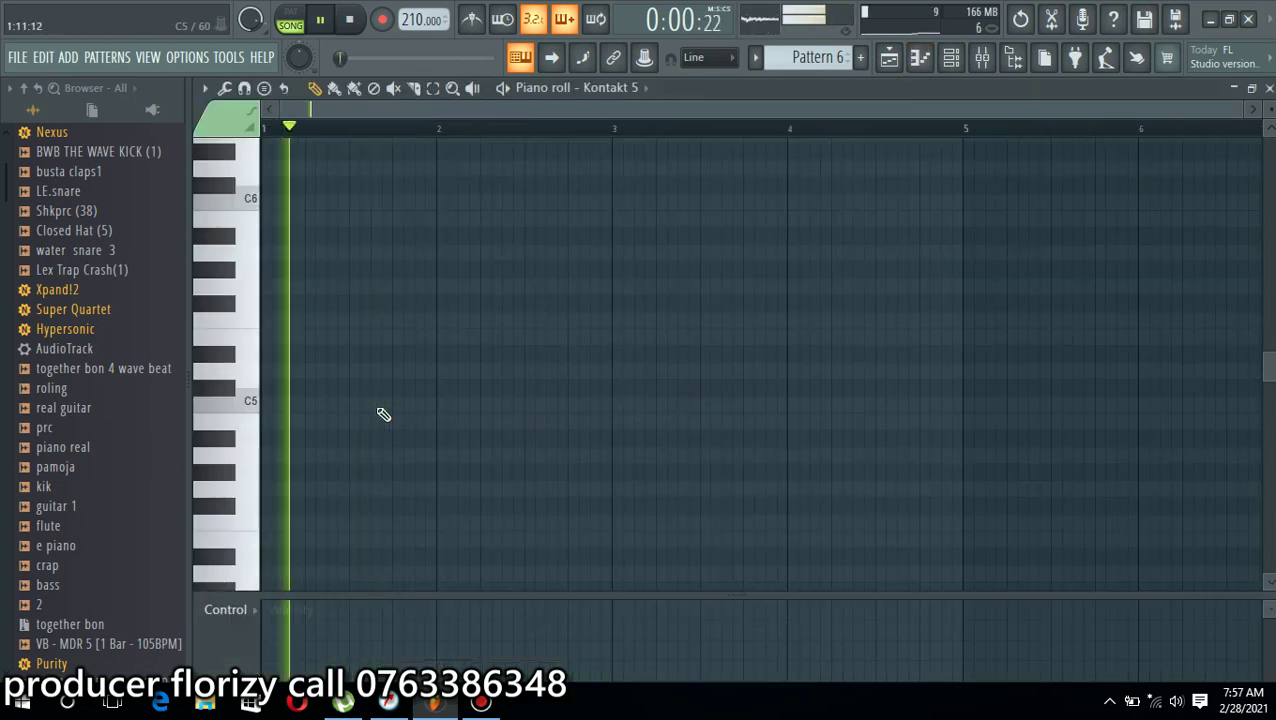
{"action": "key", "text": "space"}
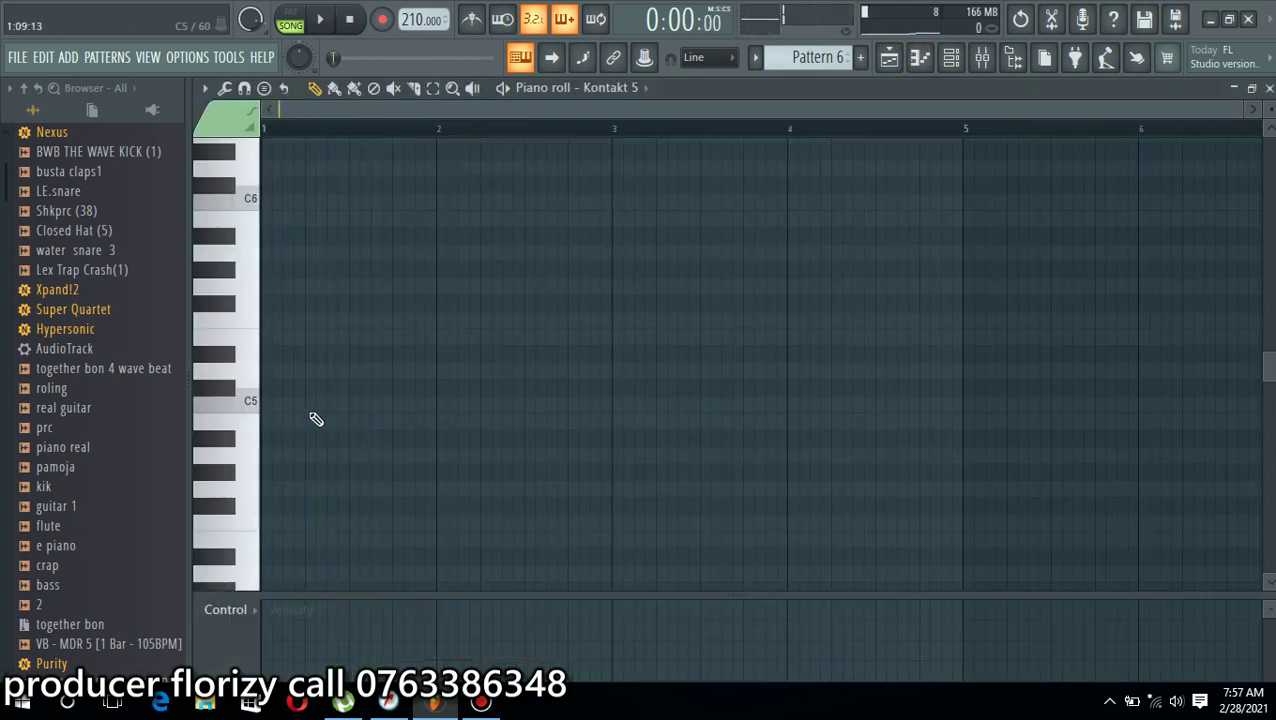
{"action": "left_click_drag", "start_coordinate": [305, 408], "coordinate": [289, 201]}
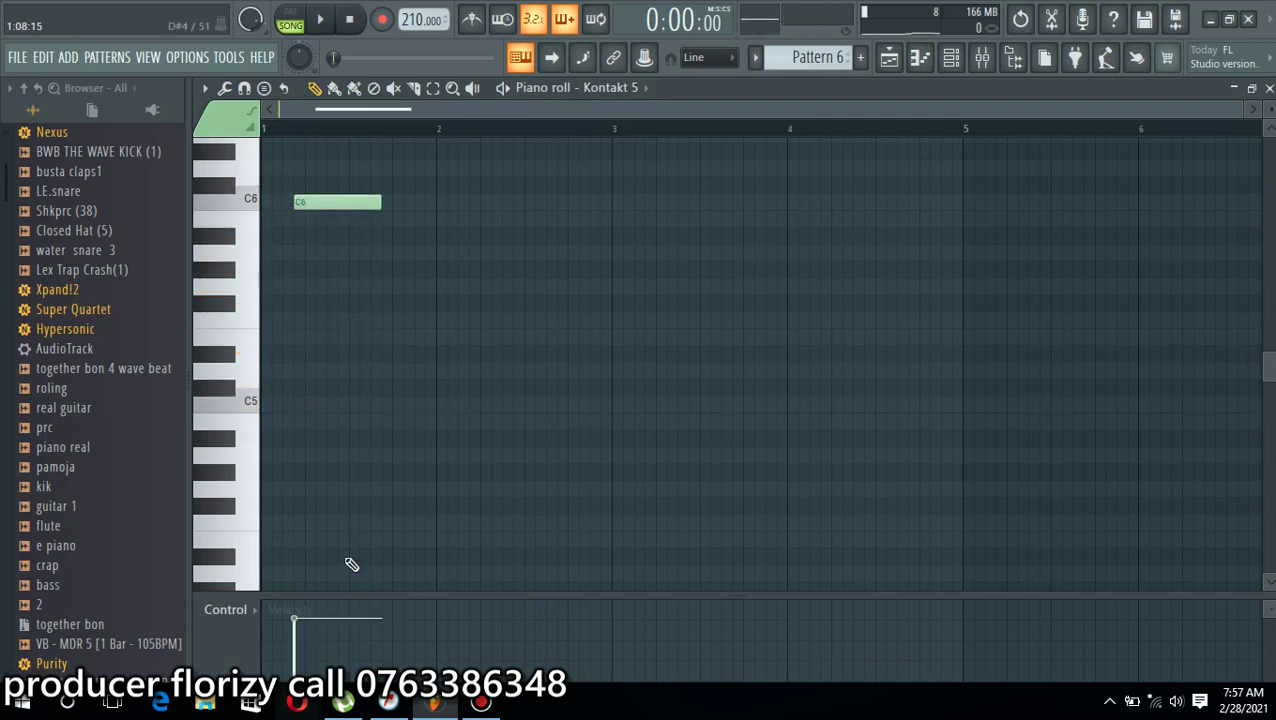
{"action": "key", "text": "space"}
{"action": "key", "text": "space"}
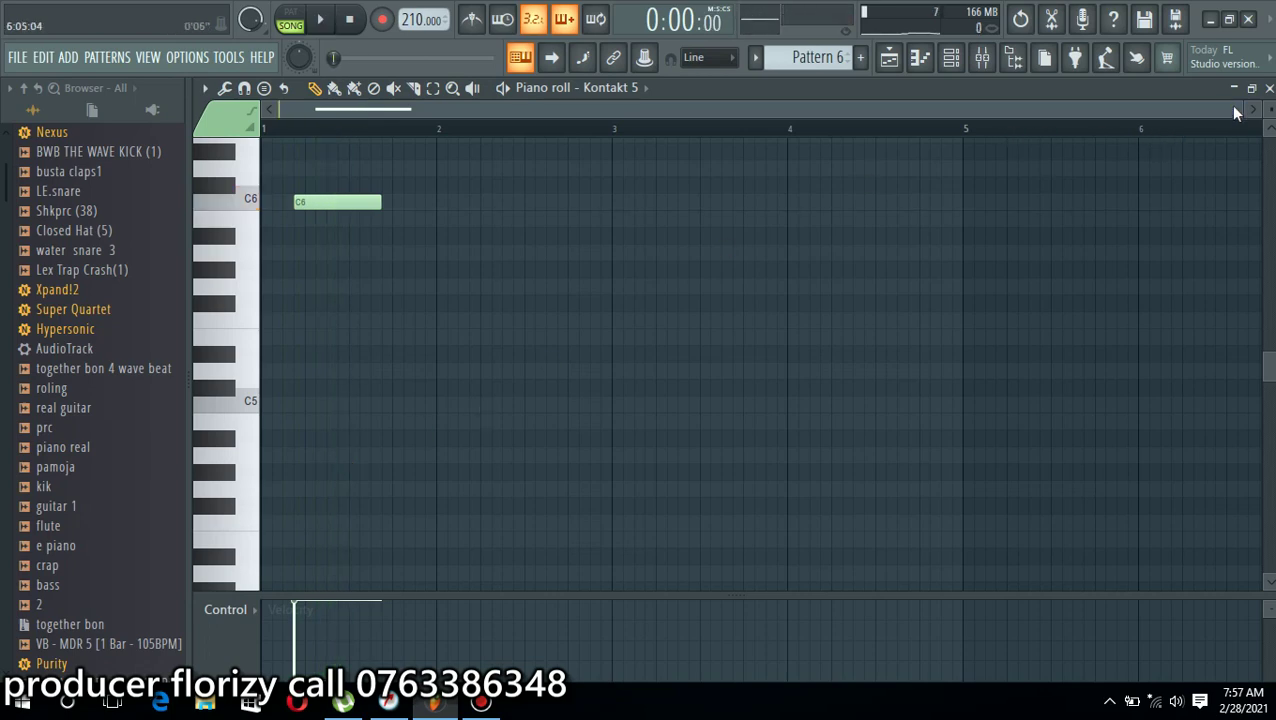
Shorten the C6 note to two steps and add a second C6 note at 1:07 using 1/2 step snapping
{"action": "left_click_drag", "start_coordinate": [1238, 110], "coordinate": [674, 110]}
{"action": "key", "text": "space"}
{"action": "key", "text": "space"}
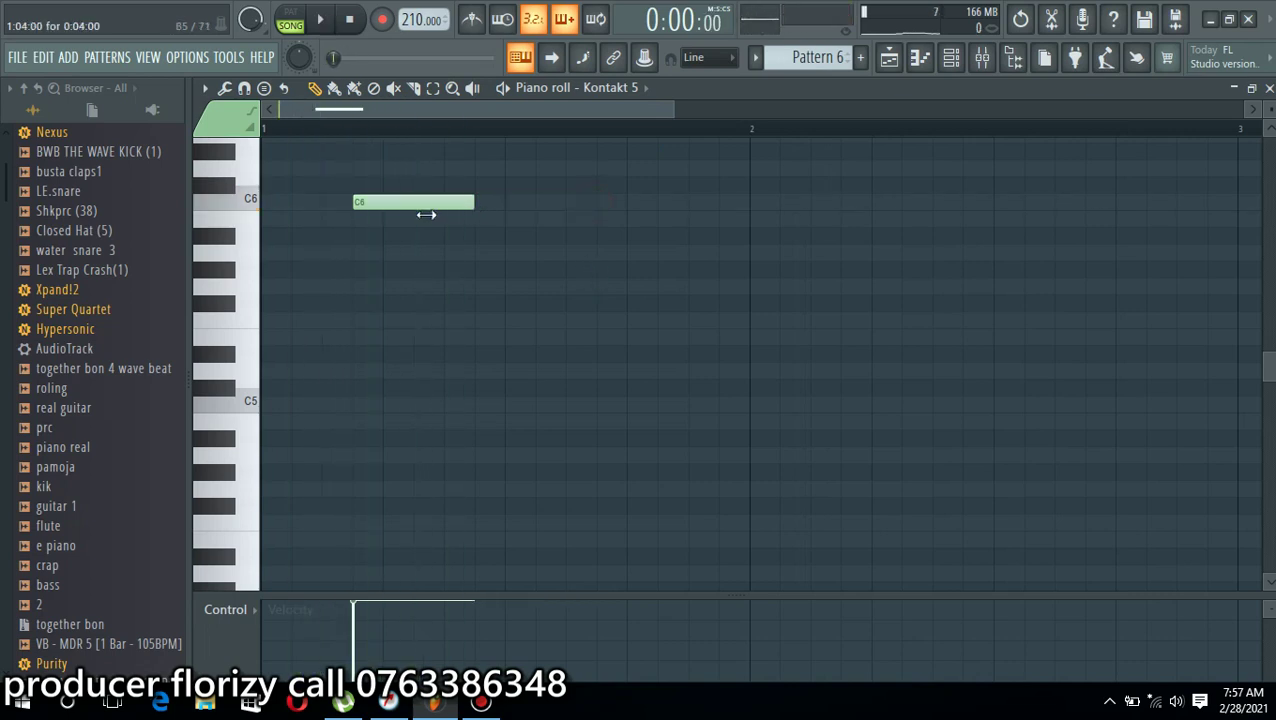
{"action": "left_click", "coordinate": [705, 60]}
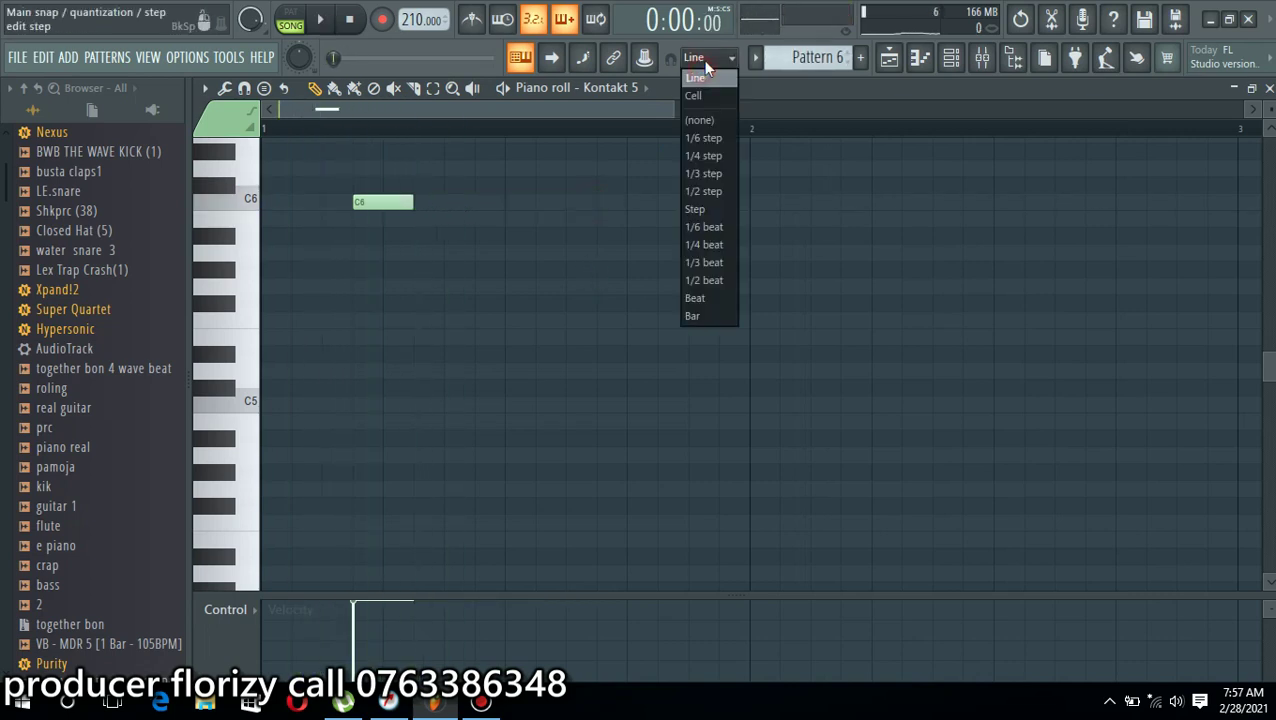
{"action": "left_click", "coordinate": [713, 193]}
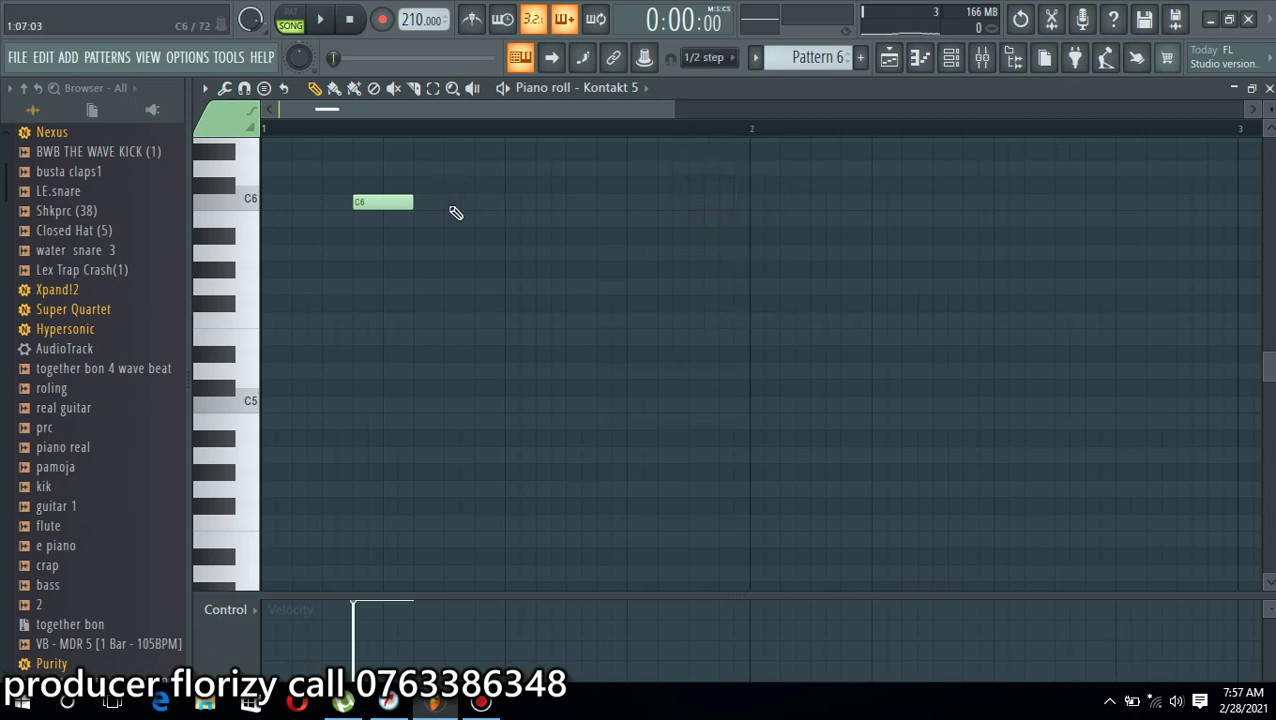
{"action": "key", "text": "space"}
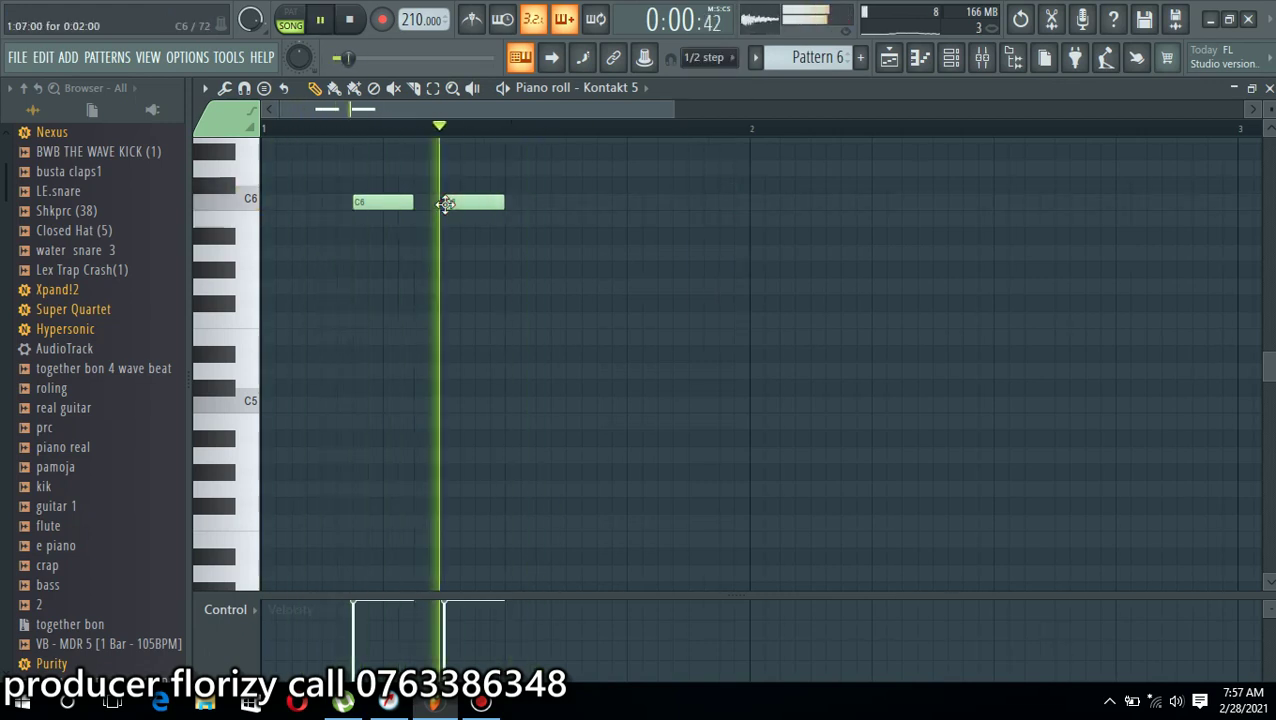
Add a third C6 note at 1:09 and a B5 note at 1:12:12, extending the C6 to meet the B5
{"action": "left_click", "coordinate": [509, 220]}
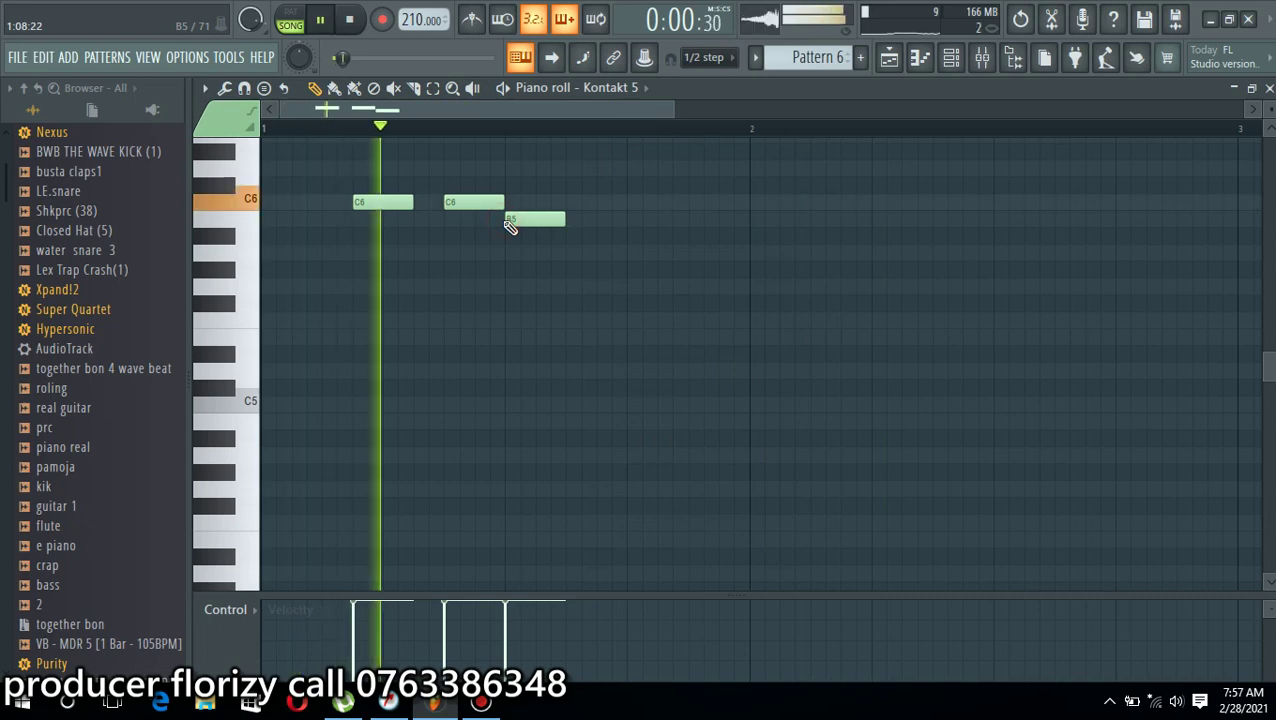
{"action": "left_click_drag", "start_coordinate": [515, 216], "coordinate": [516, 200]}
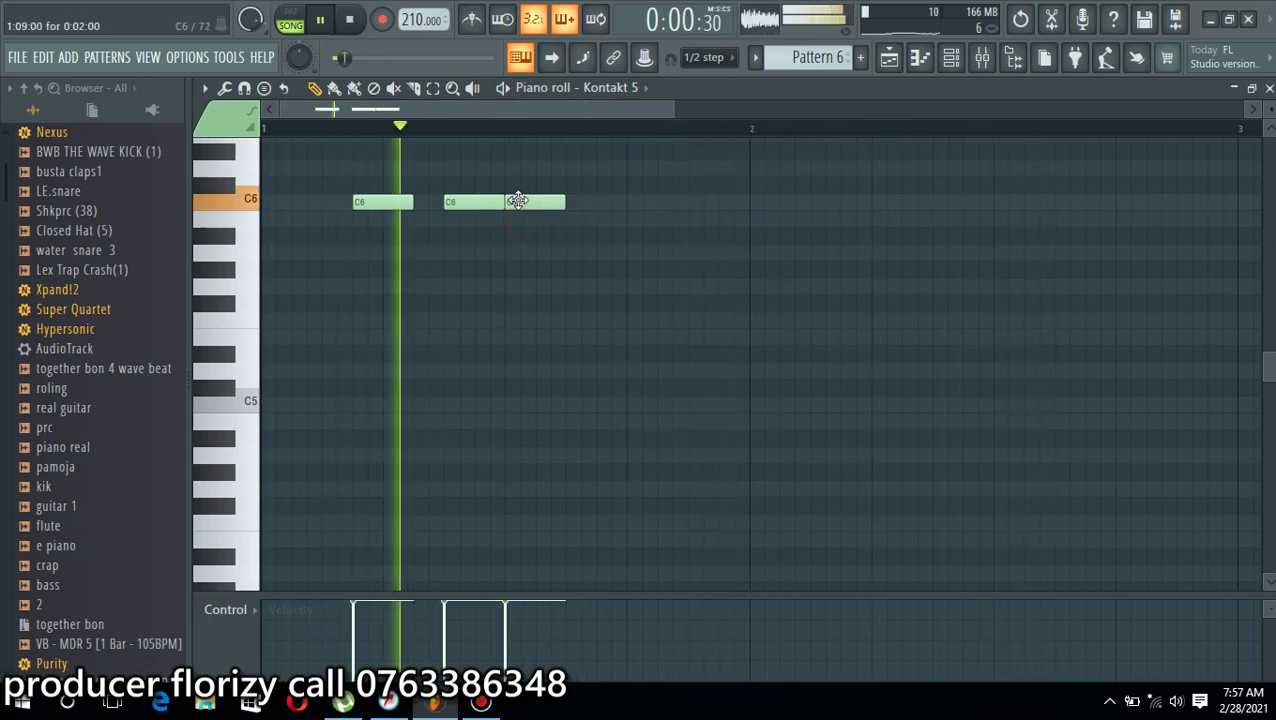
{"action": "left_click", "coordinate": [568, 218]}
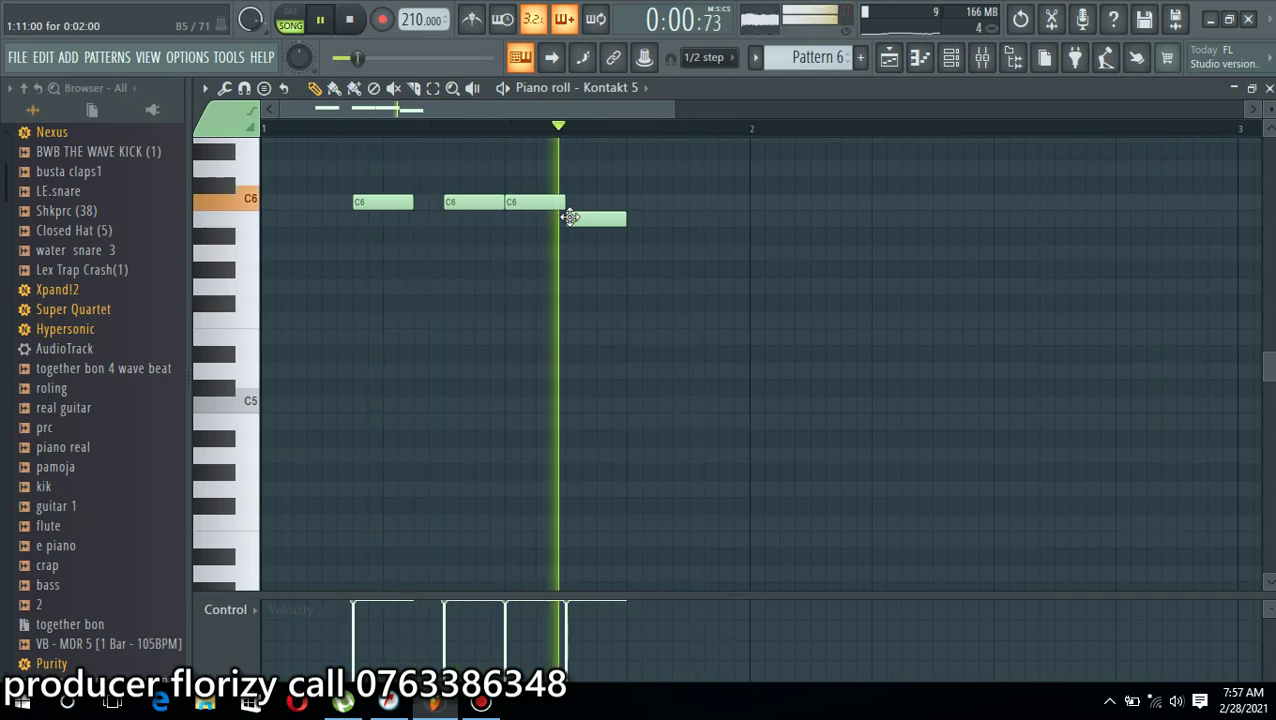
{"action": "left_click_drag", "start_coordinate": [585, 219], "coordinate": [618, 217]}
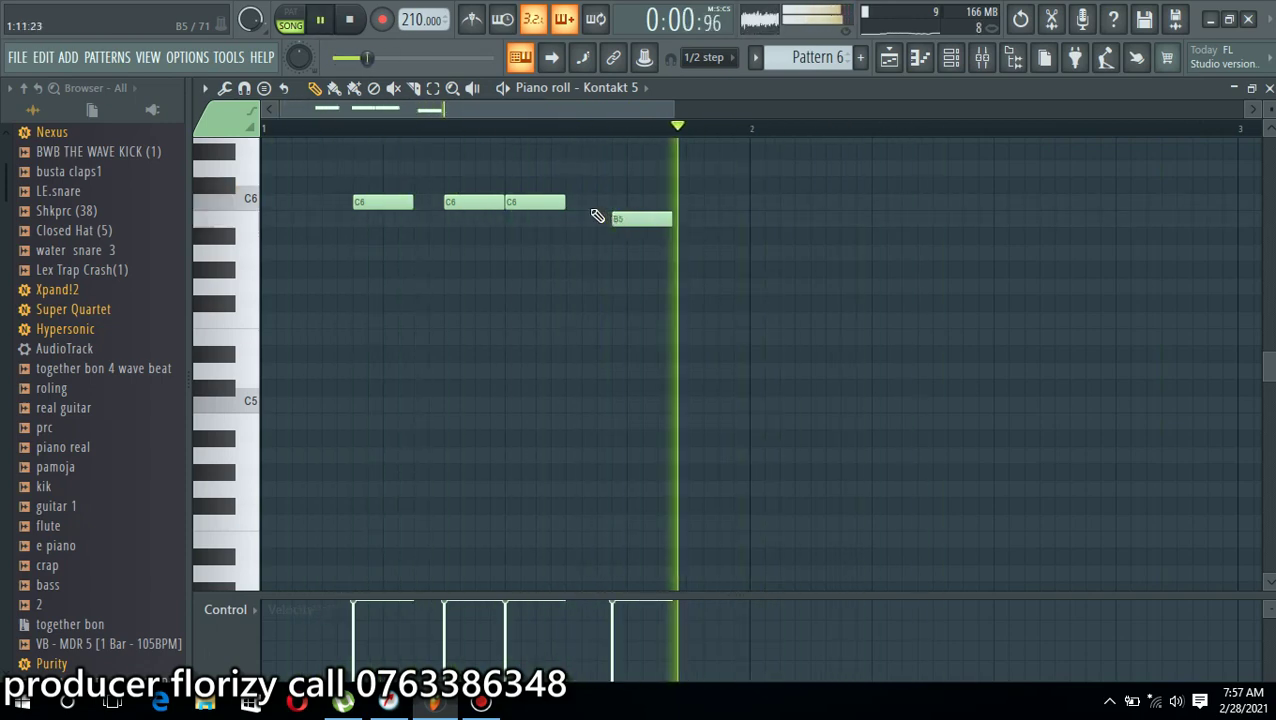
{"action": "left_click_drag", "start_coordinate": [564, 203], "coordinate": [617, 204]}
{"action": "key", "text": "space"}
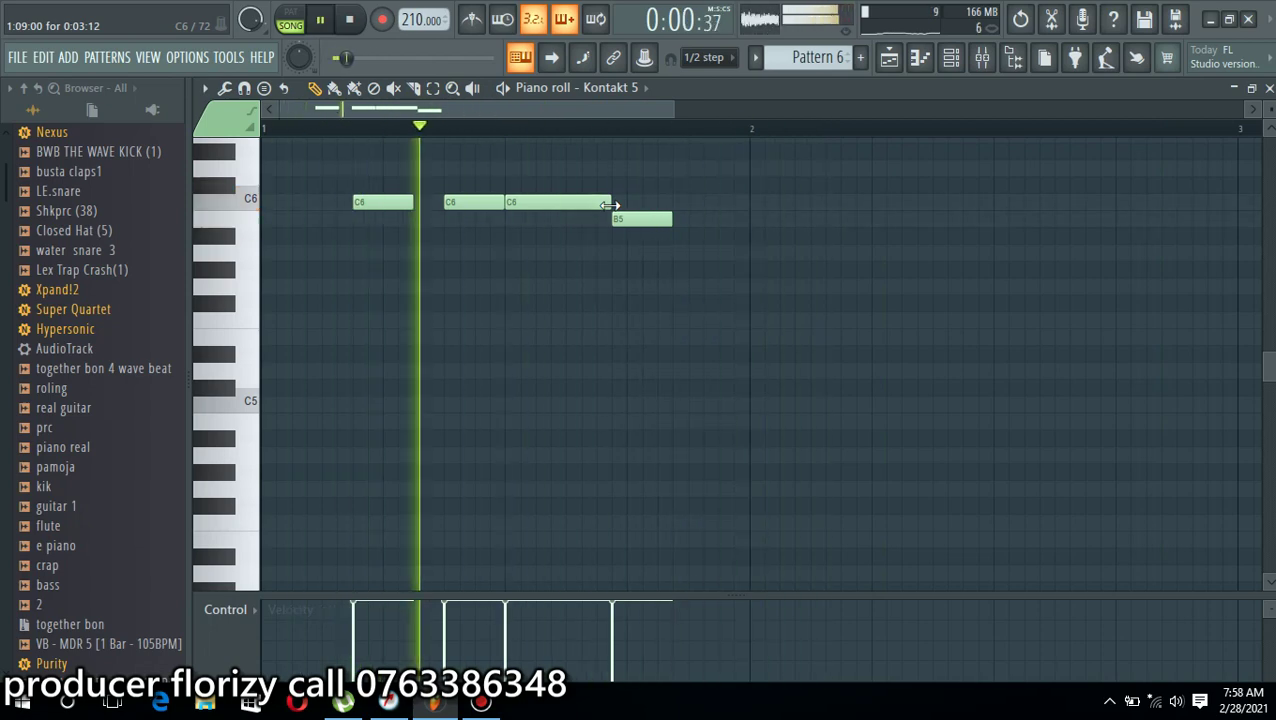
Lengthen the B5 note to the start of bar 2 and add a four-step A5 note there
{"action": "left_click_drag", "start_coordinate": [670, 219], "coordinate": [741, 225]}
{"action": "left_click", "coordinate": [756, 252]}
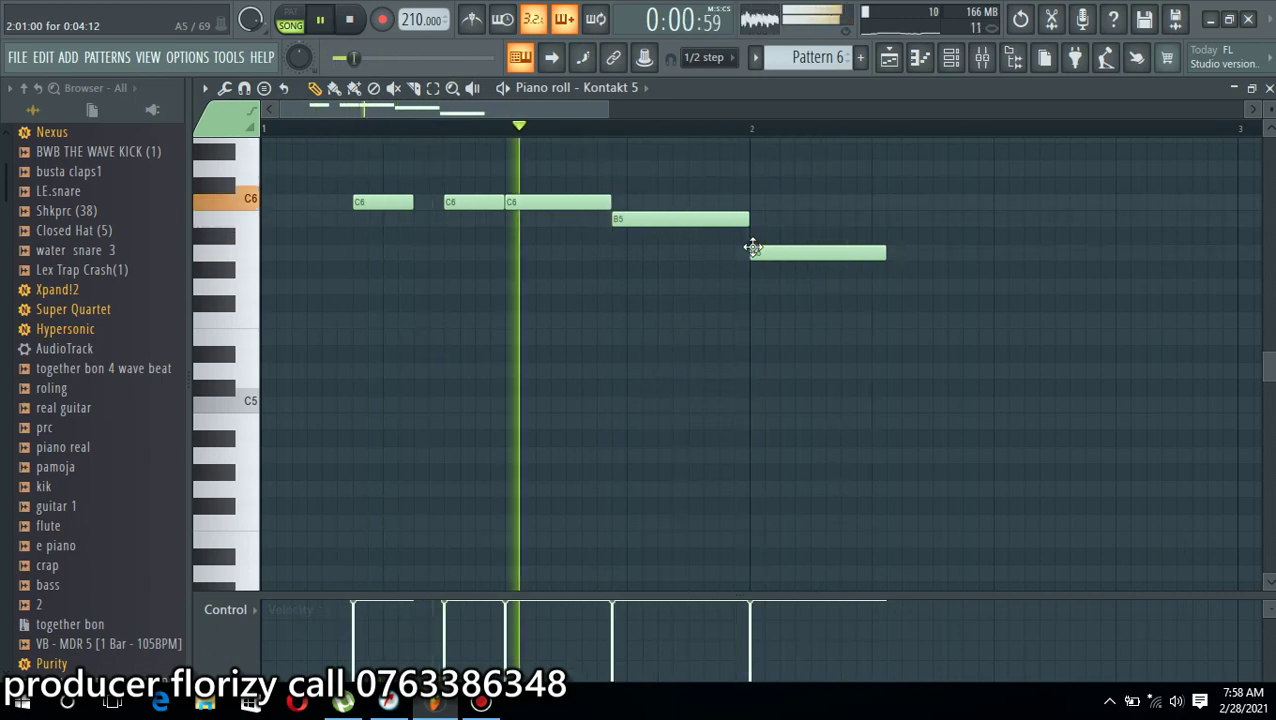
{"action": "left_click_drag", "start_coordinate": [886, 253], "coordinate": [871, 254]}
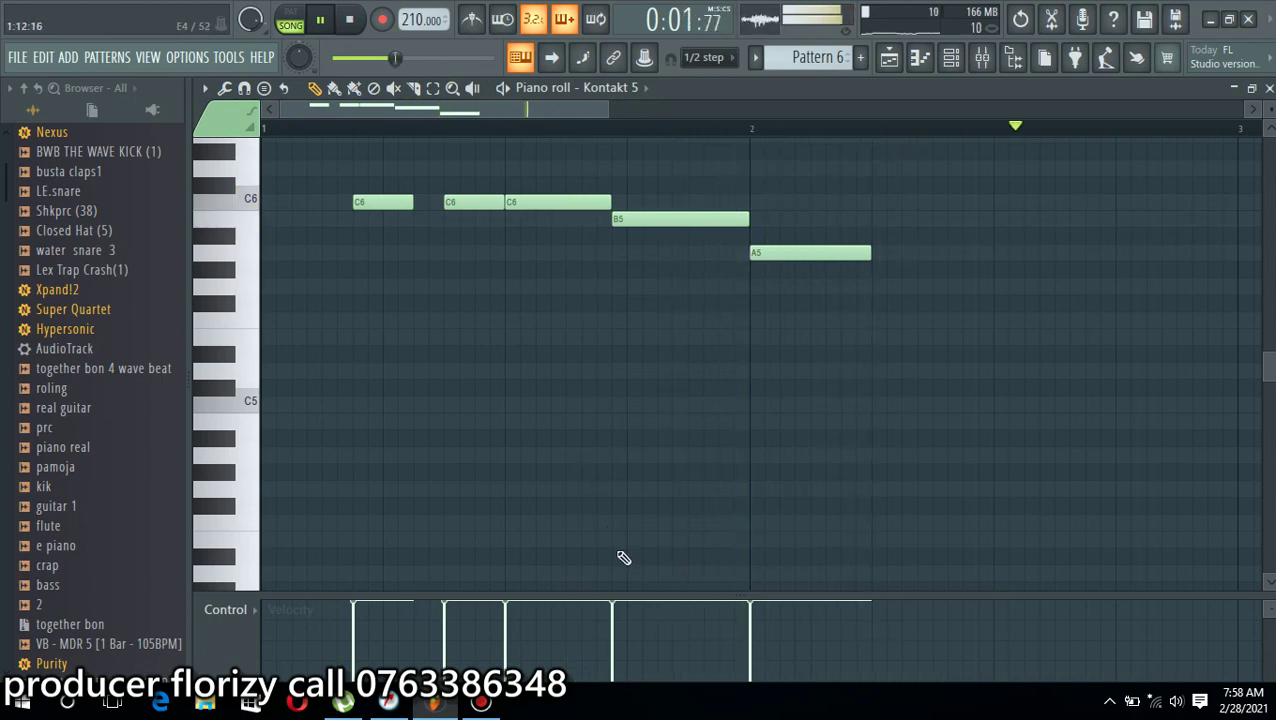
Lower the velocity of the B5 note to about 83% while the song plays, then stop playback
{"action": "left_click_drag", "start_coordinate": [614, 603], "coordinate": [616, 613]}
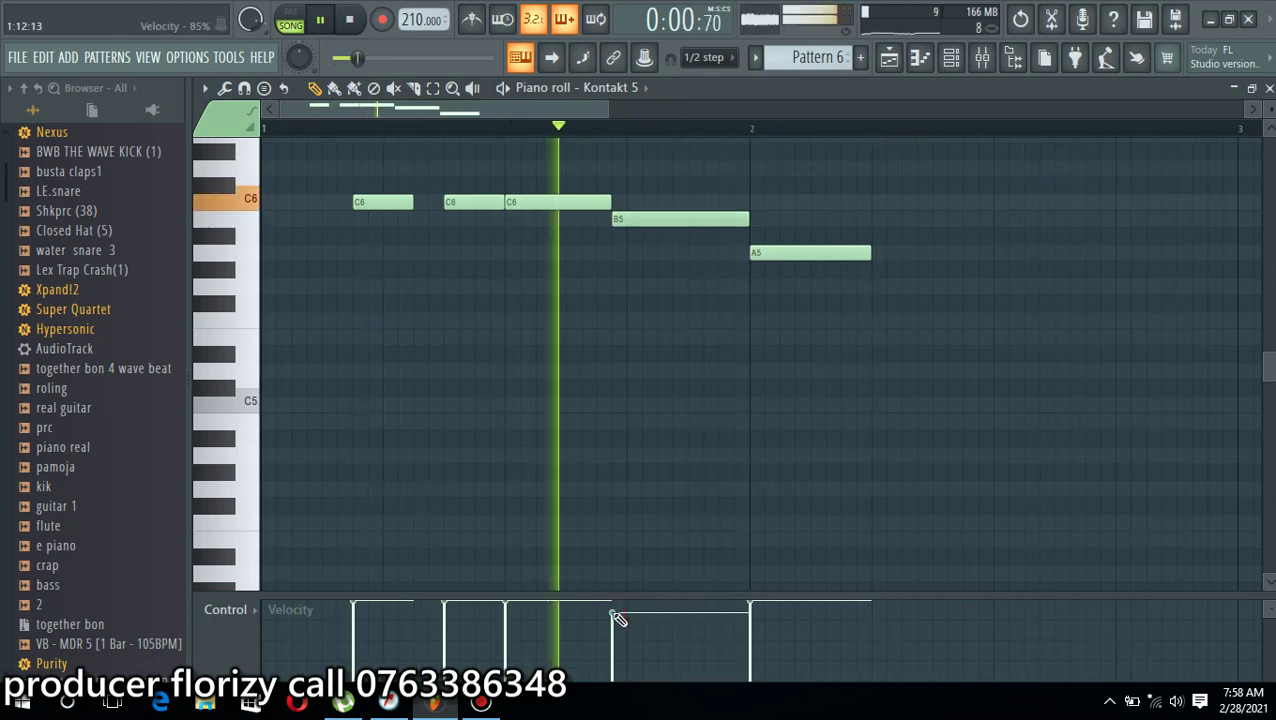
{"action": "left_click_drag", "start_coordinate": [613, 611], "coordinate": [613, 607]}
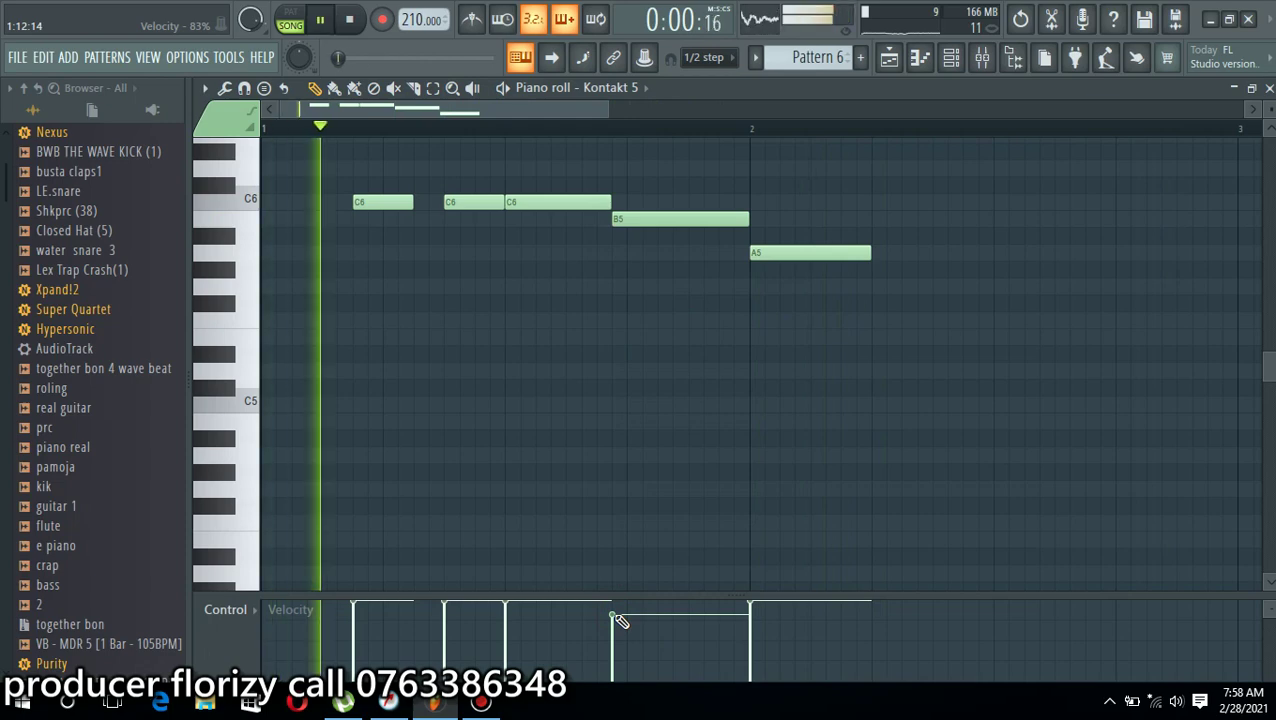
{"action": "key", "text": "space"}
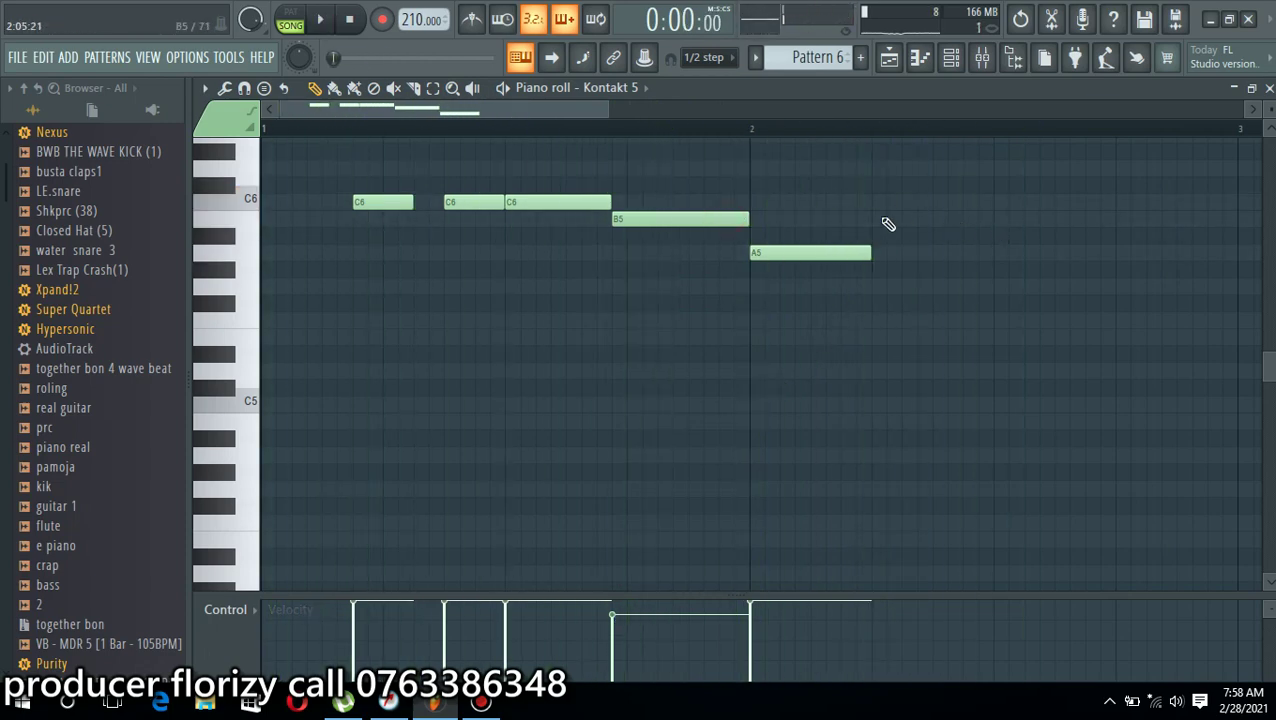
Add a B5 note and an E5 note in bar 2, shifting the B5 half a step earlier
{"action": "left_click", "coordinate": [878, 218]}
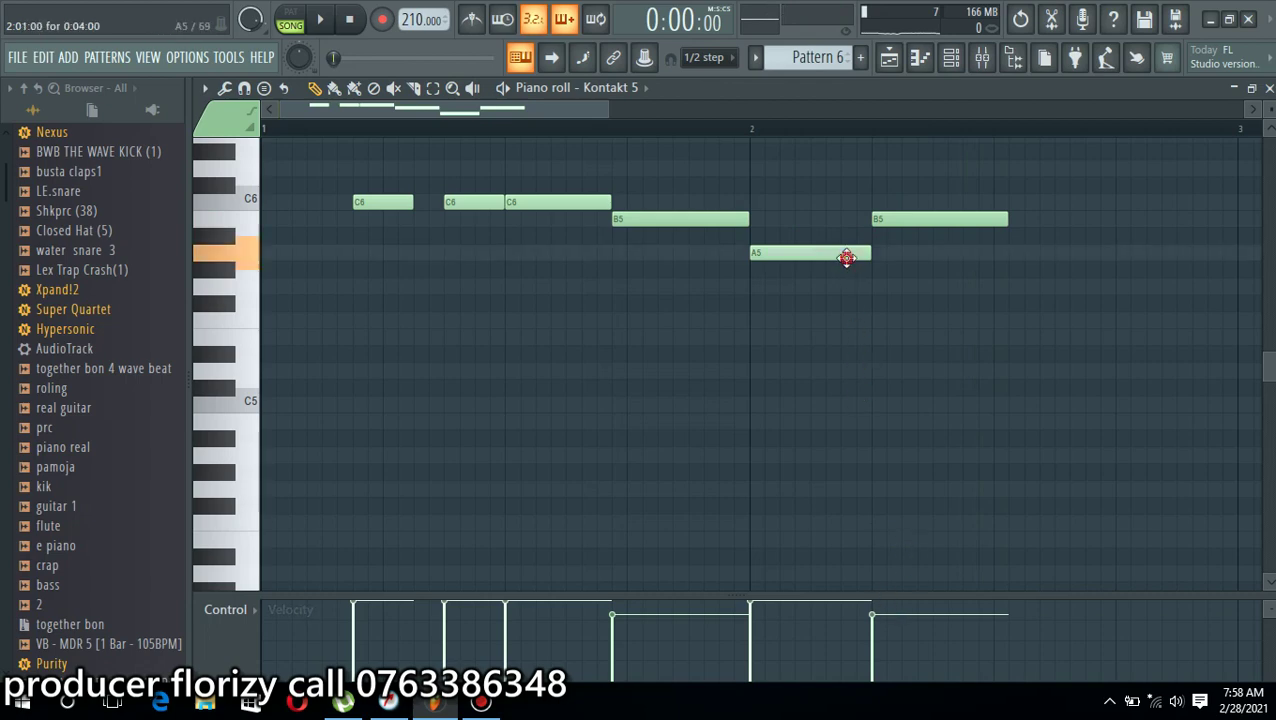
{"action": "left_click", "coordinate": [996, 340]}
{"action": "key", "text": "space"}
{"action": "left_click_drag", "start_coordinate": [922, 221], "coordinate": [907, 221]}
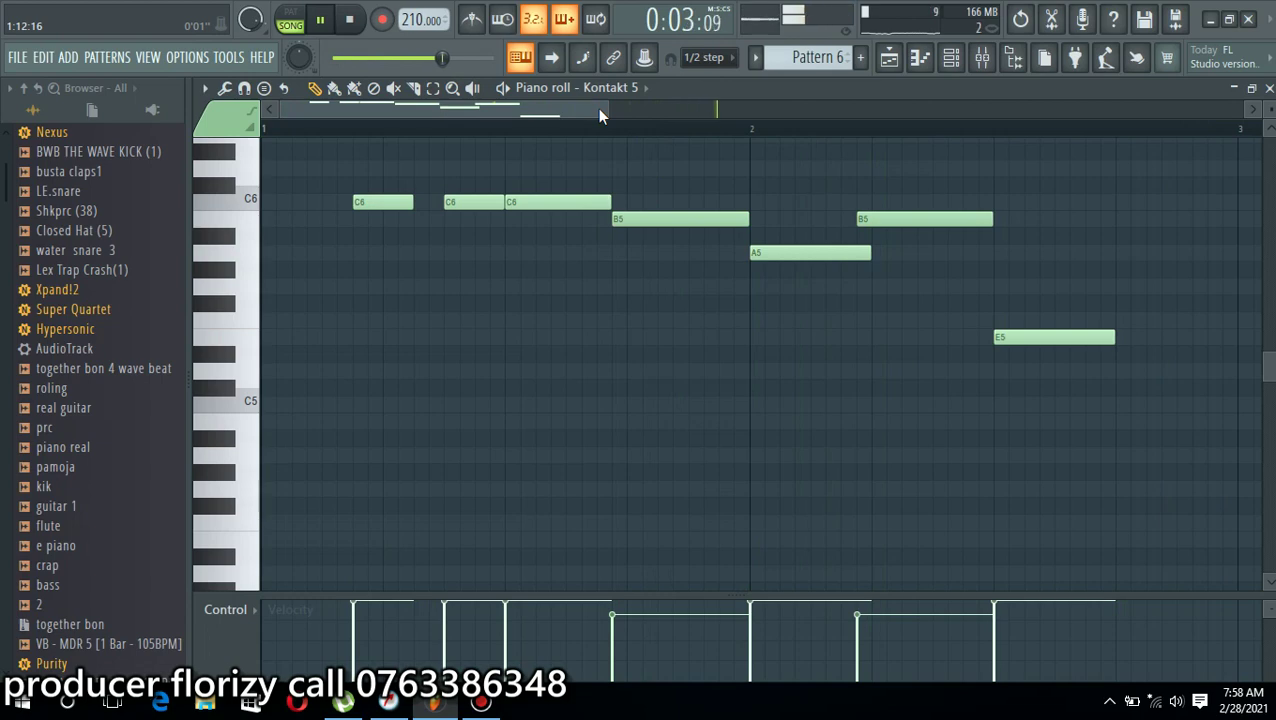
Dismiss saving the project and copy the whole two-bar scat phrase to bar 3
{"action": "left_click_drag", "start_coordinate": [605, 114], "coordinate": [794, 114]}
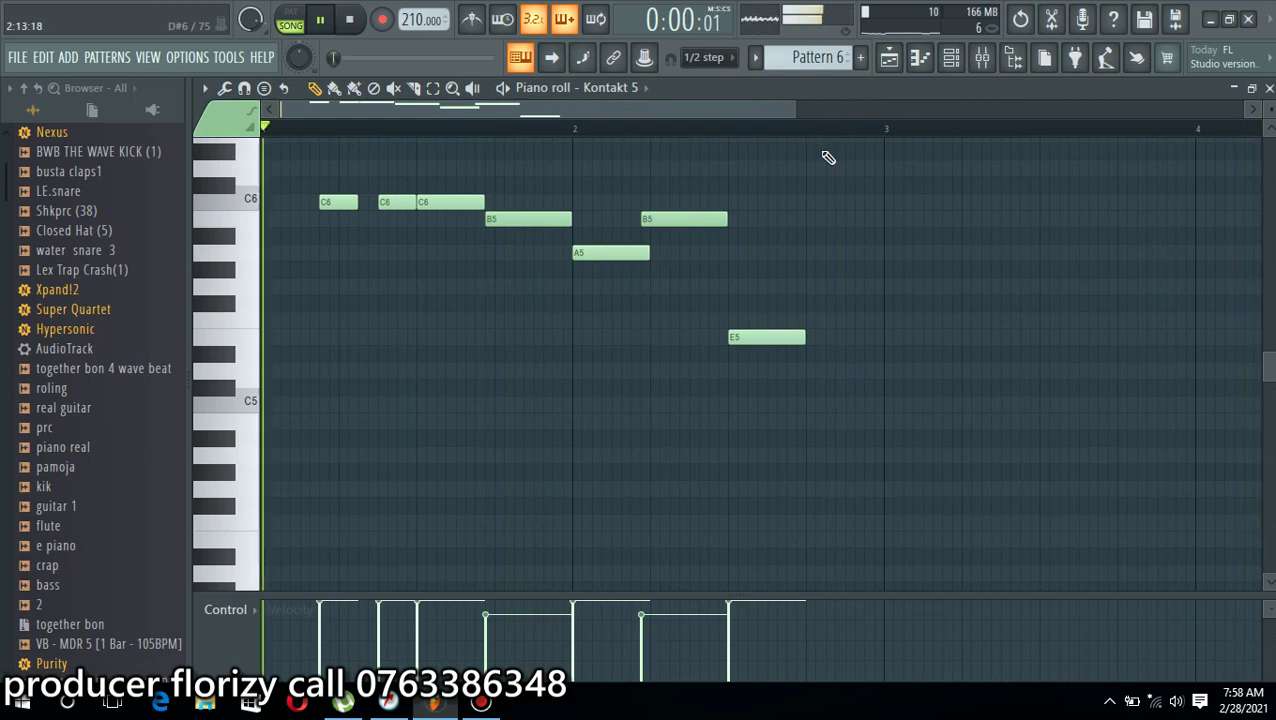
{"action": "key", "text": "ctrl+s"}
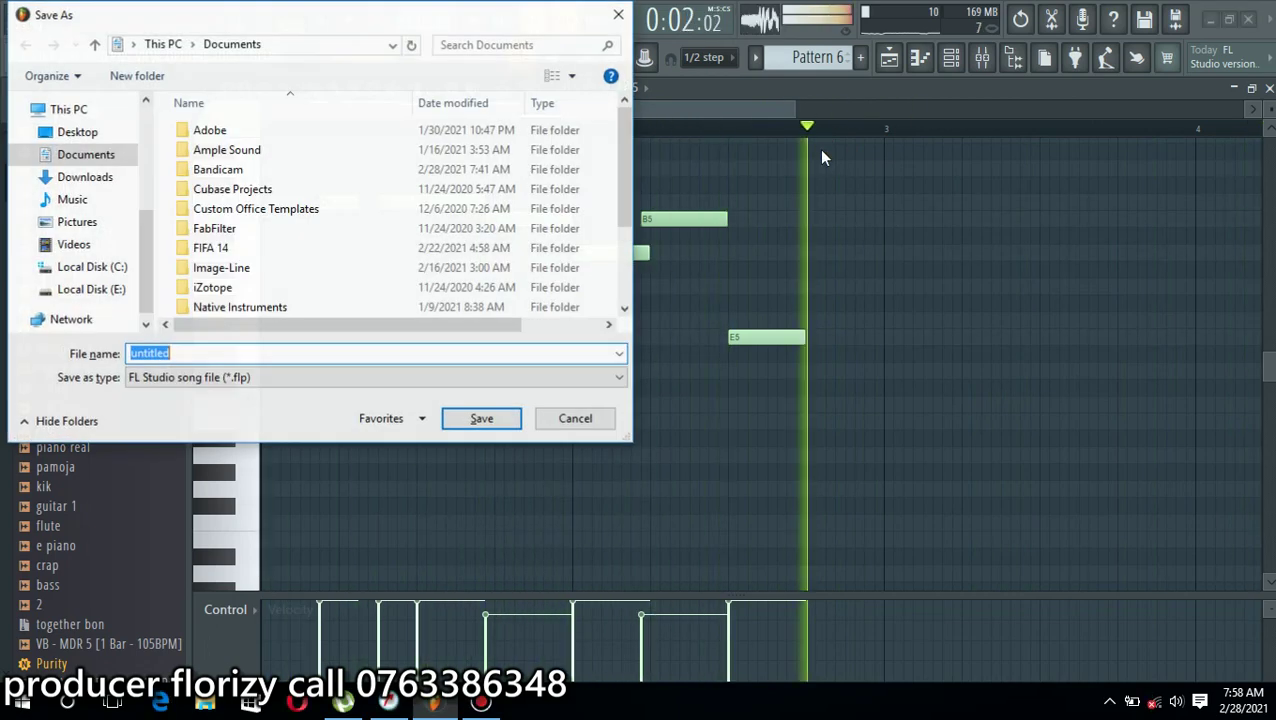
{"action": "left_click", "coordinate": [594, 421]}
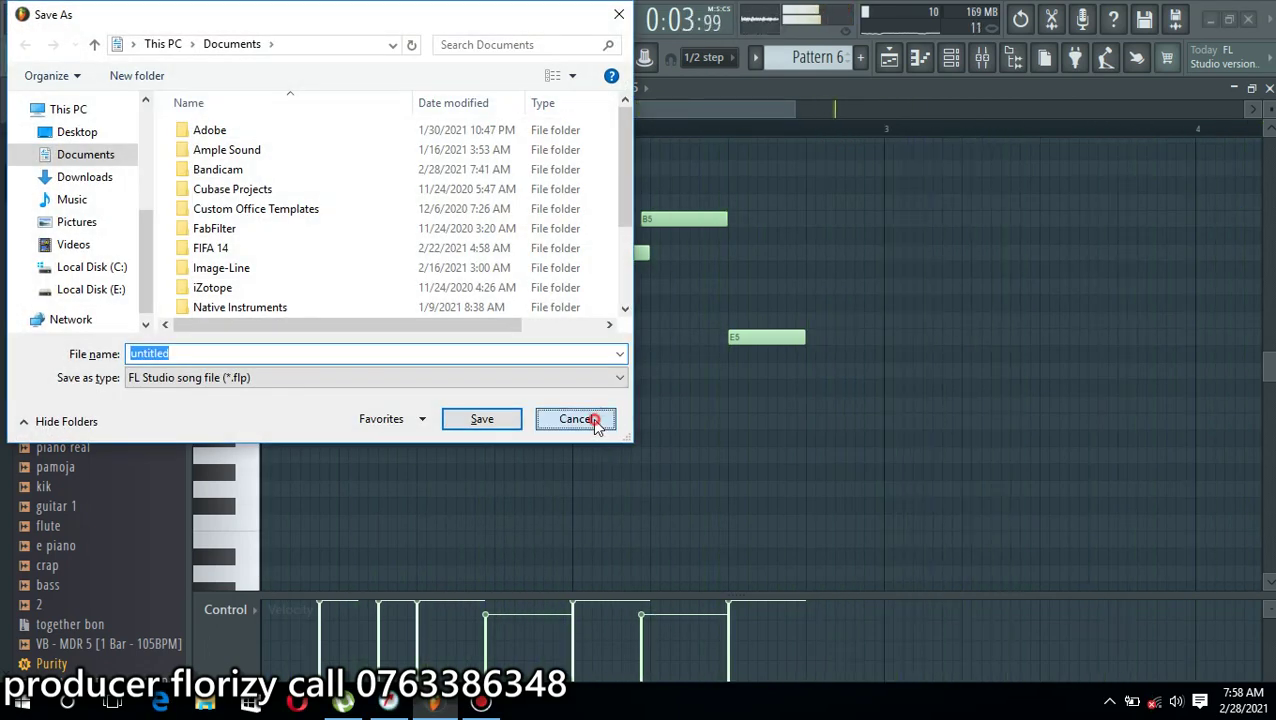
{"action": "left_click_drag", "start_coordinate": [887, 162], "coordinate": [310, 446]}
{"action": "left_click_drag", "start_coordinate": [340, 196], "coordinate": [958, 196]}
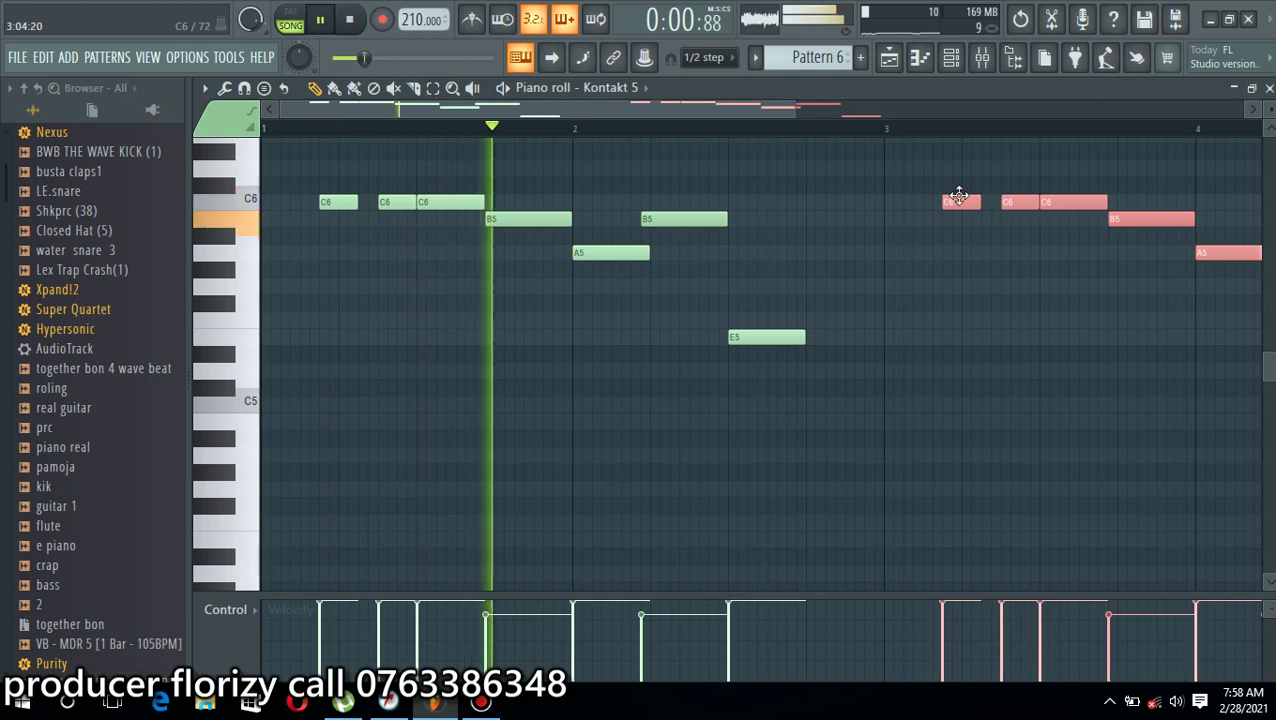
Add an A4 note at 4:12:12, following the copied E5 note in bar 4
{"action": "left_click_drag", "start_coordinate": [650, 114], "coordinate": [917, 134]}
{"action": "left_click", "coordinate": [860, 405]}
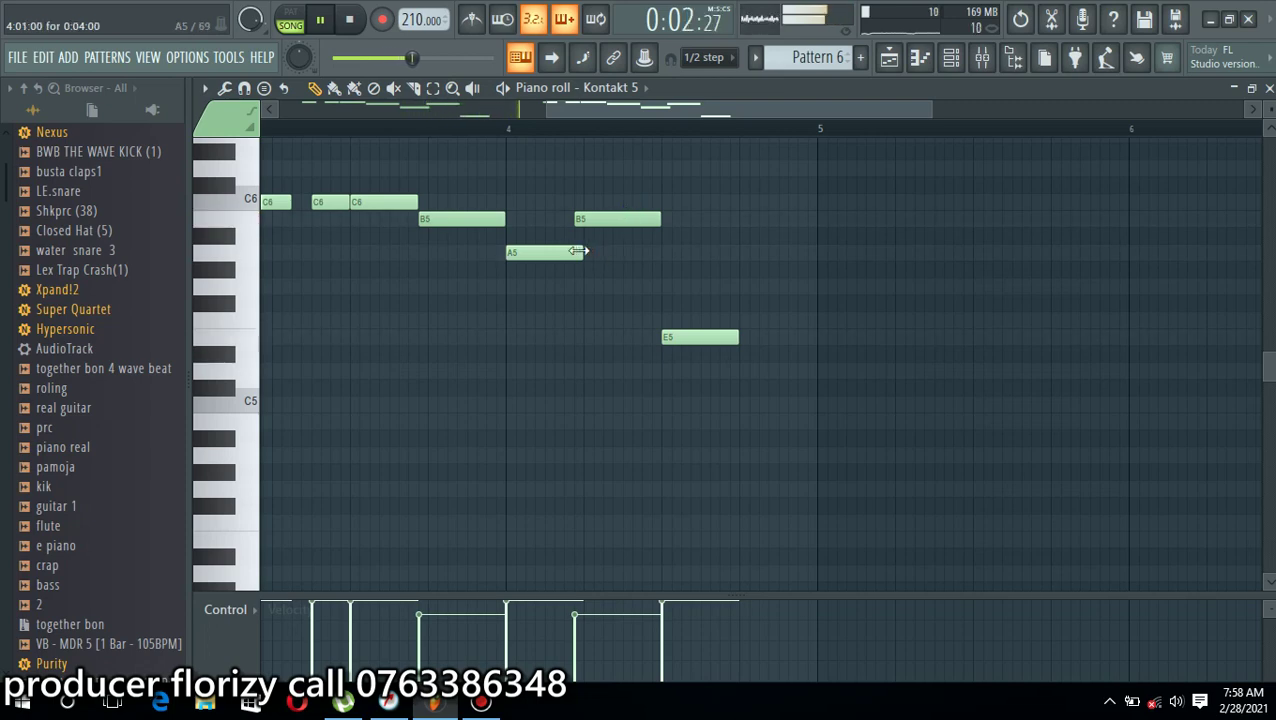
{"action": "left_click", "coordinate": [757, 437]}
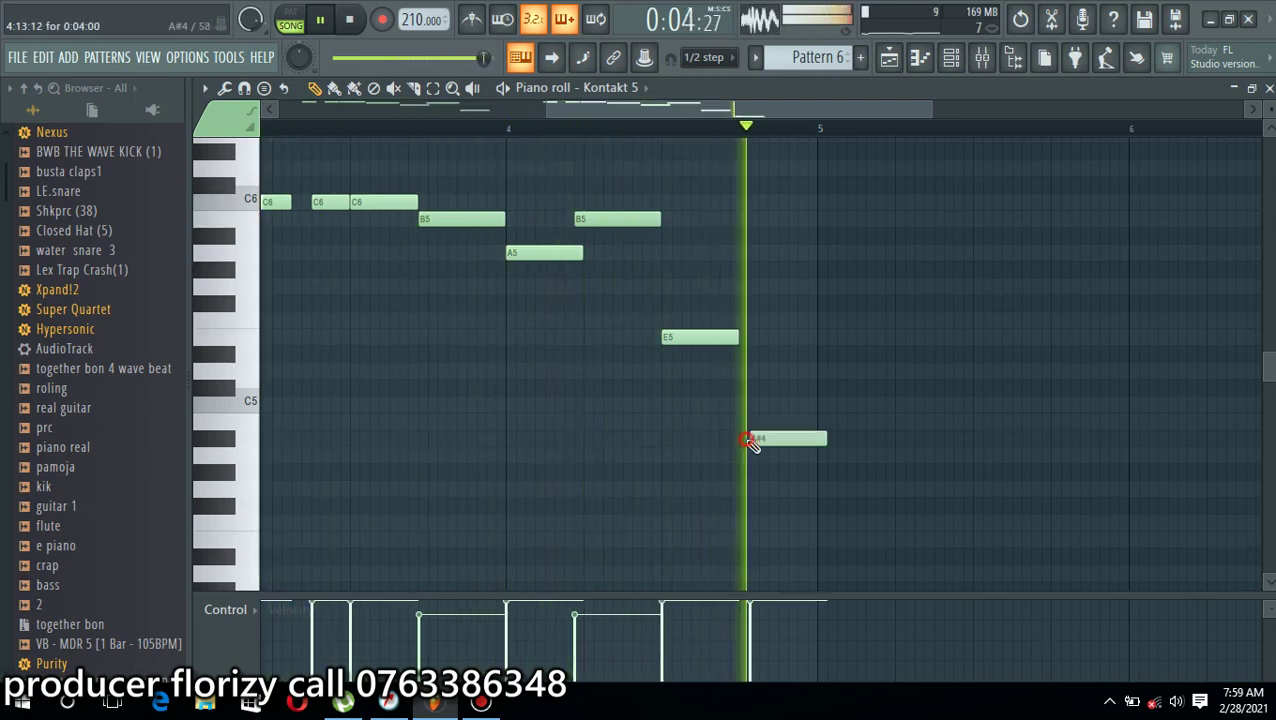
{"action": "left_click_drag", "start_coordinate": [780, 440], "coordinate": [767, 458]}
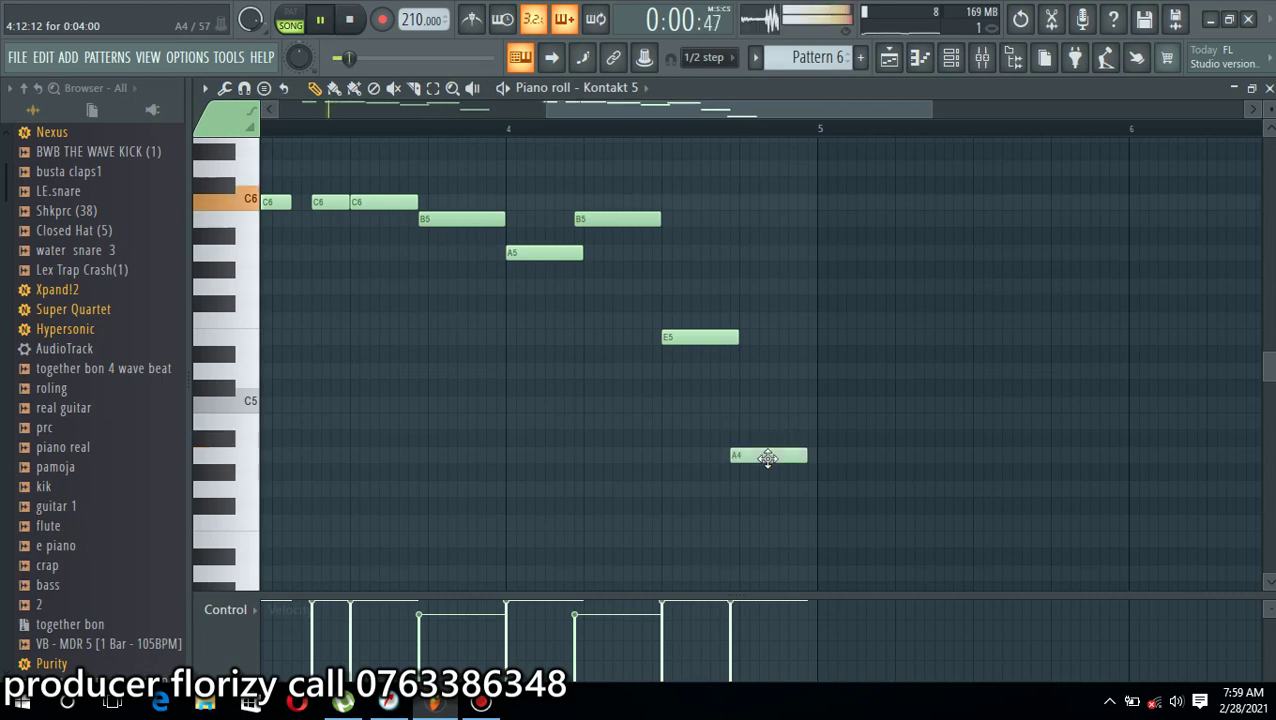
Close the piano roll and set the Kontakt 5 channel volume to 48%
{"action": "left_click", "coordinate": [1268, 89]}
{"action": "left_click_drag", "start_coordinate": [486, 603], "coordinate": [486, 618]}
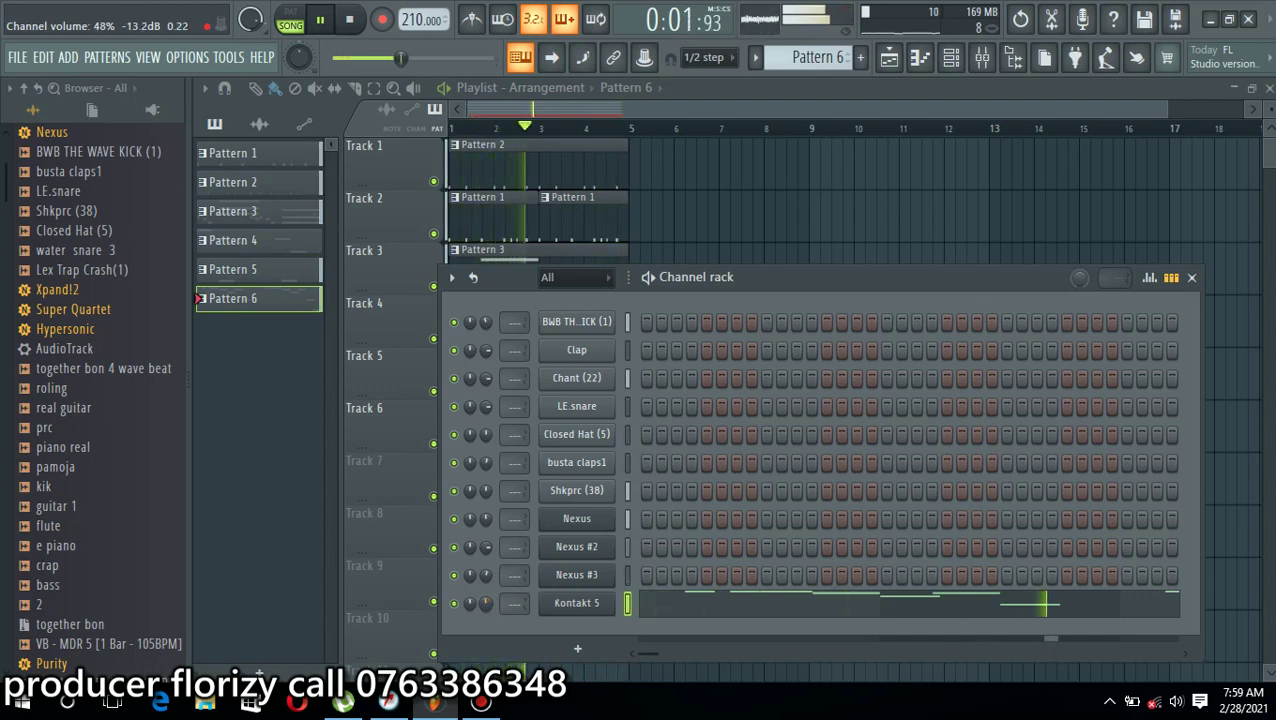
Lengthen the final A4 note to the end of bar 4 and return to the playlist with the channel rack hidden
{"action": "left_click", "coordinate": [729, 600]}
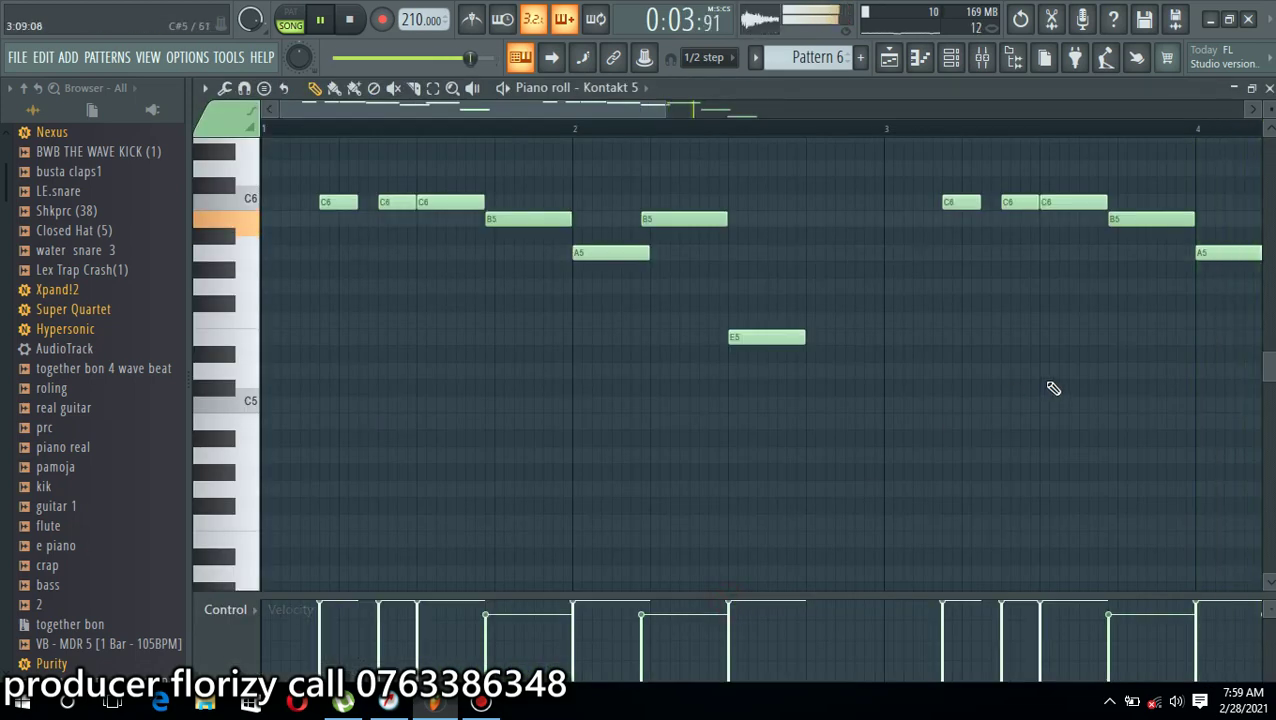
{"action": "left_click_drag", "start_coordinate": [718, 112], "coordinate": [897, 504]}
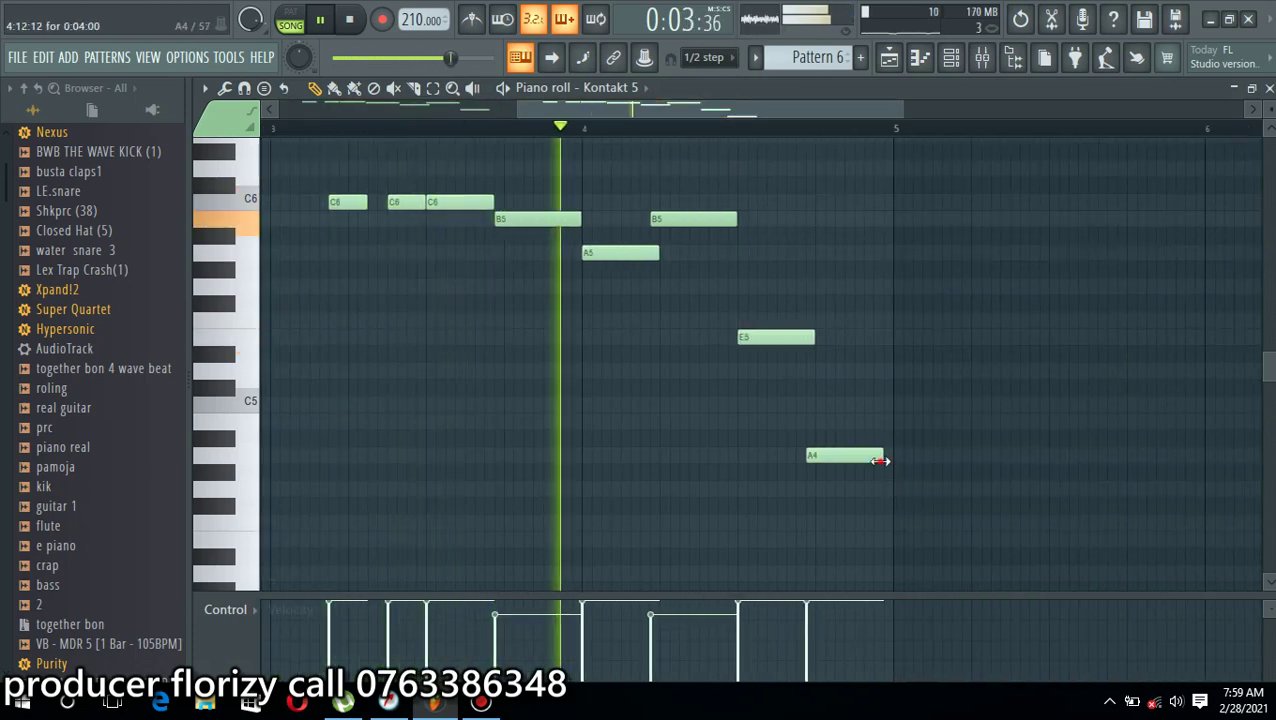
{"action": "left_click_drag", "start_coordinate": [884, 458], "coordinate": [917, 441]}
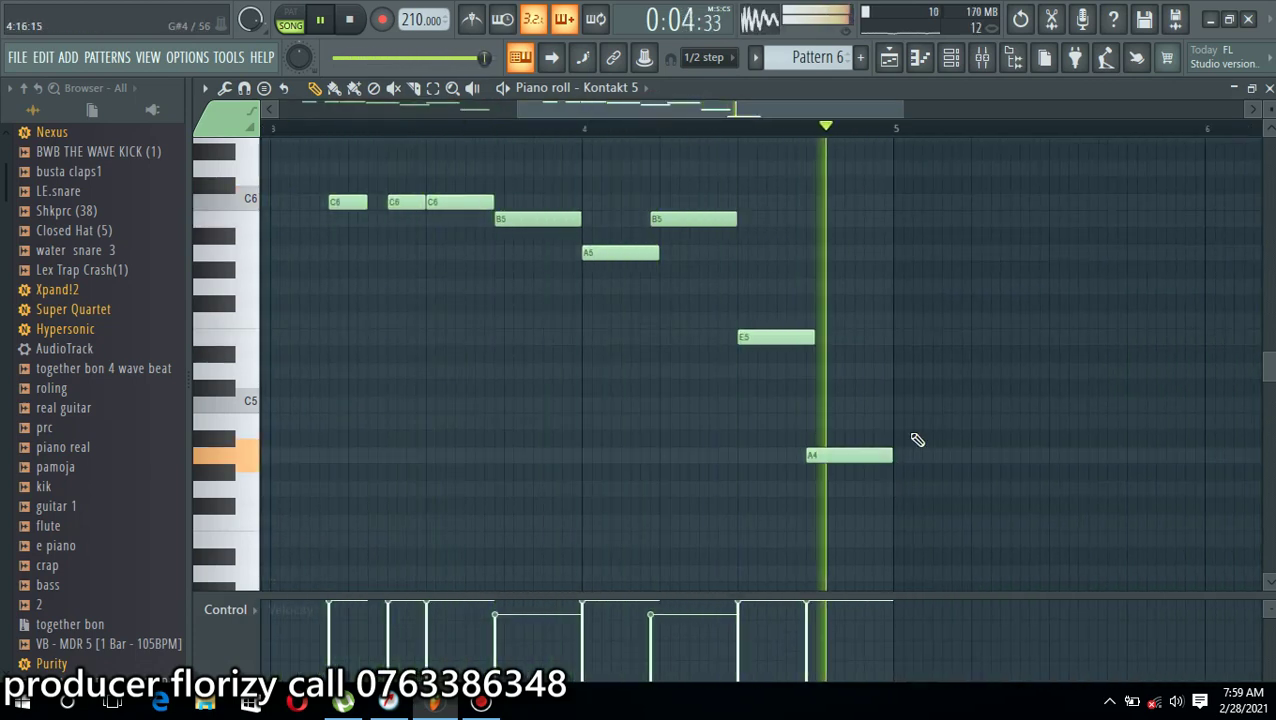
{"action": "left_click", "coordinate": [1269, 89]}
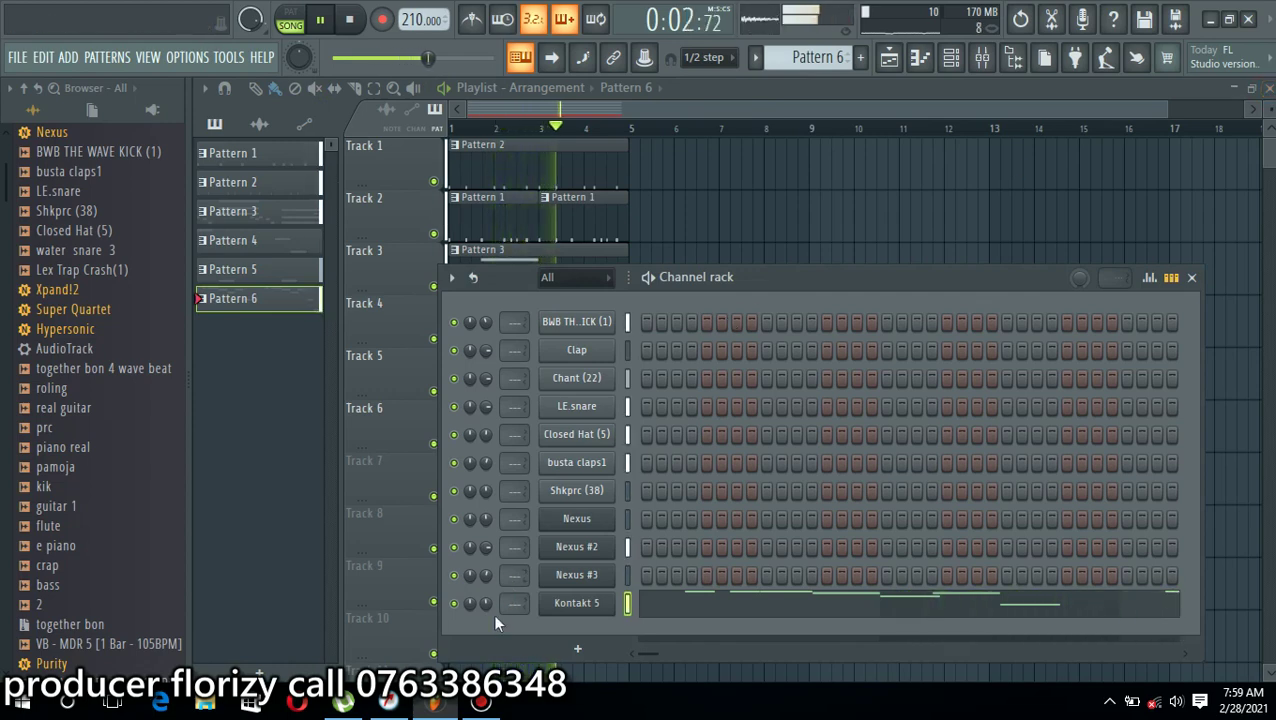
{"action": "key", "text": "F6"}
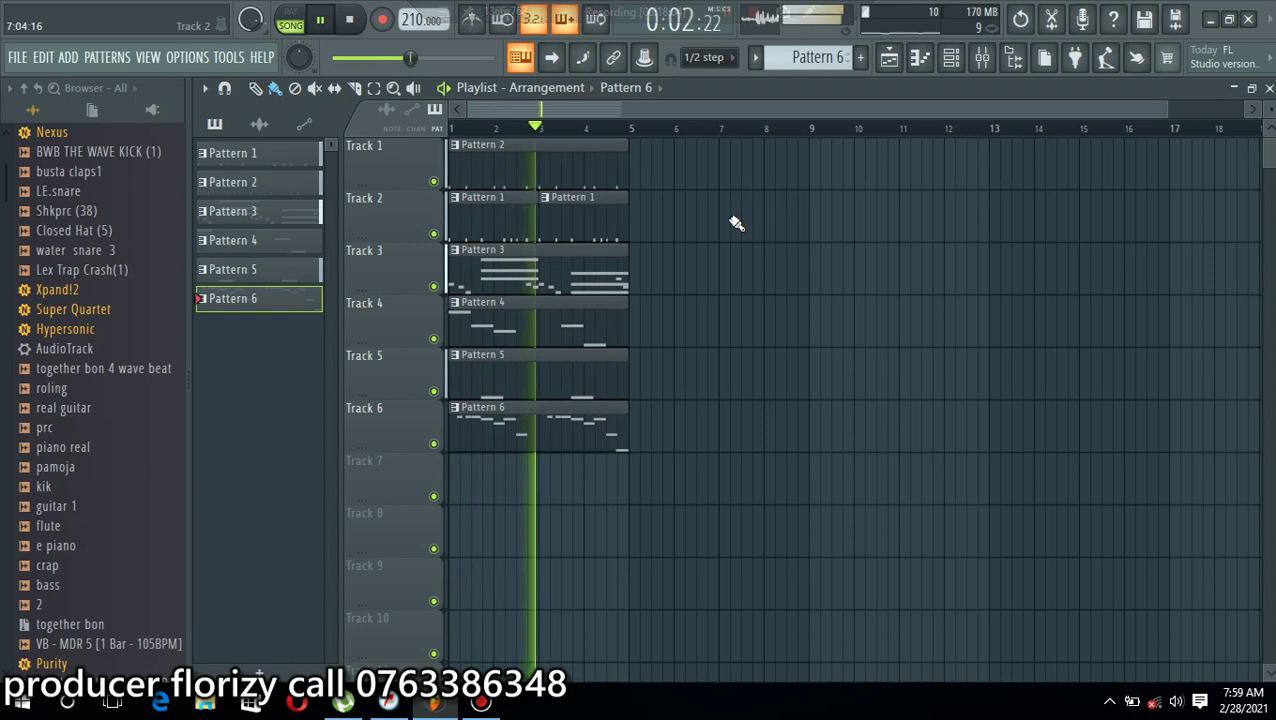
Stop playback, set the main snap to Line and reset the BWB THE WAVE KICK (1) channel's volume
{"action": "key", "text": "space"}
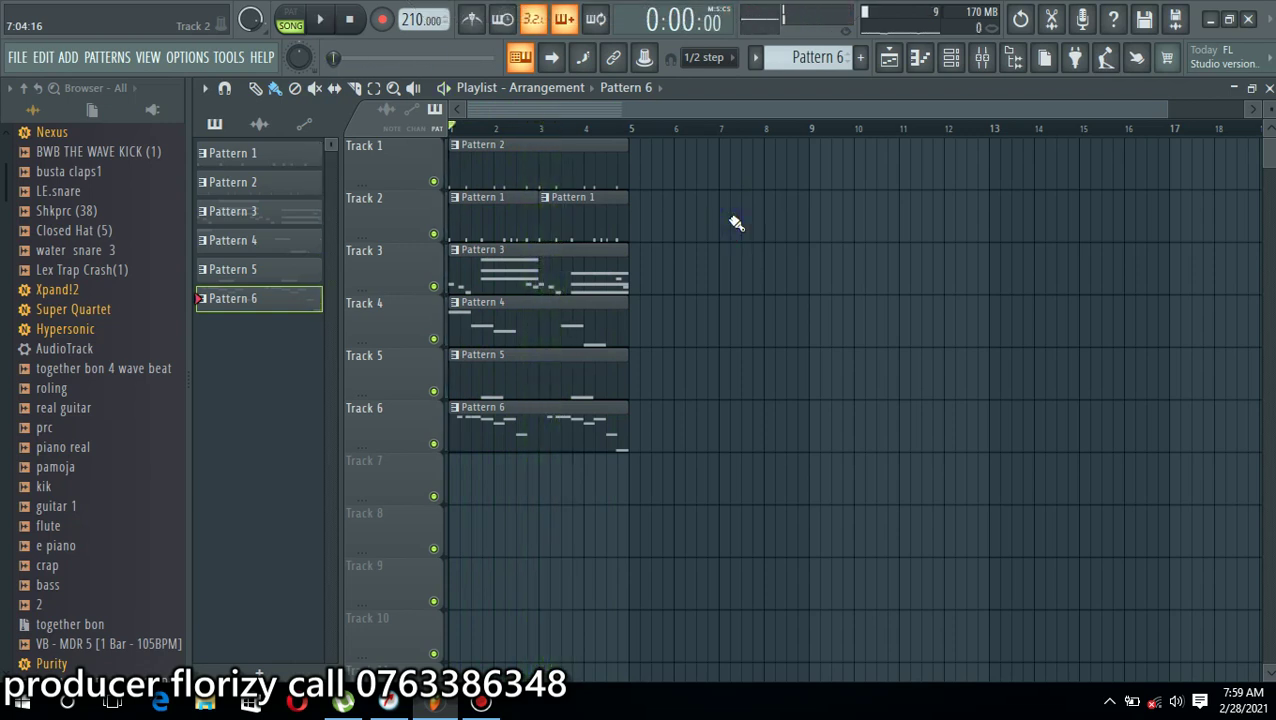
{"action": "left_click", "coordinate": [746, 60]}
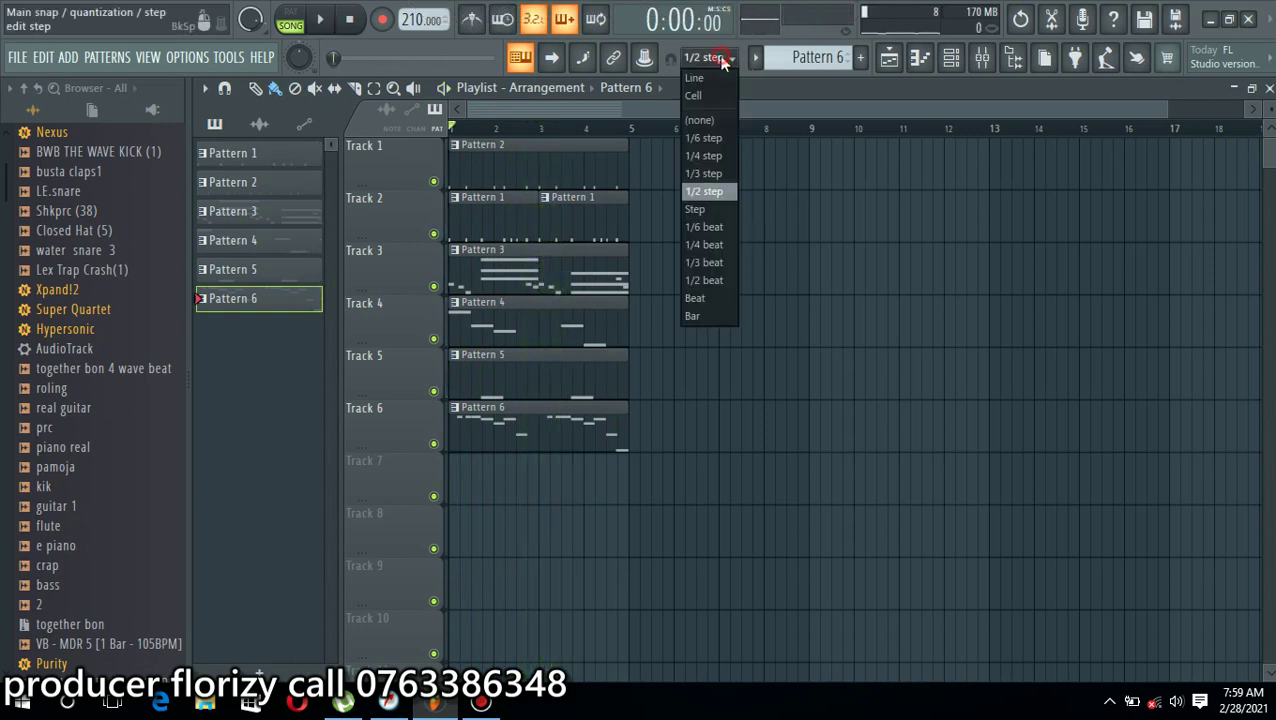
{"action": "left_click", "coordinate": [718, 80]}
{"action": "left_click", "coordinate": [953, 58]}
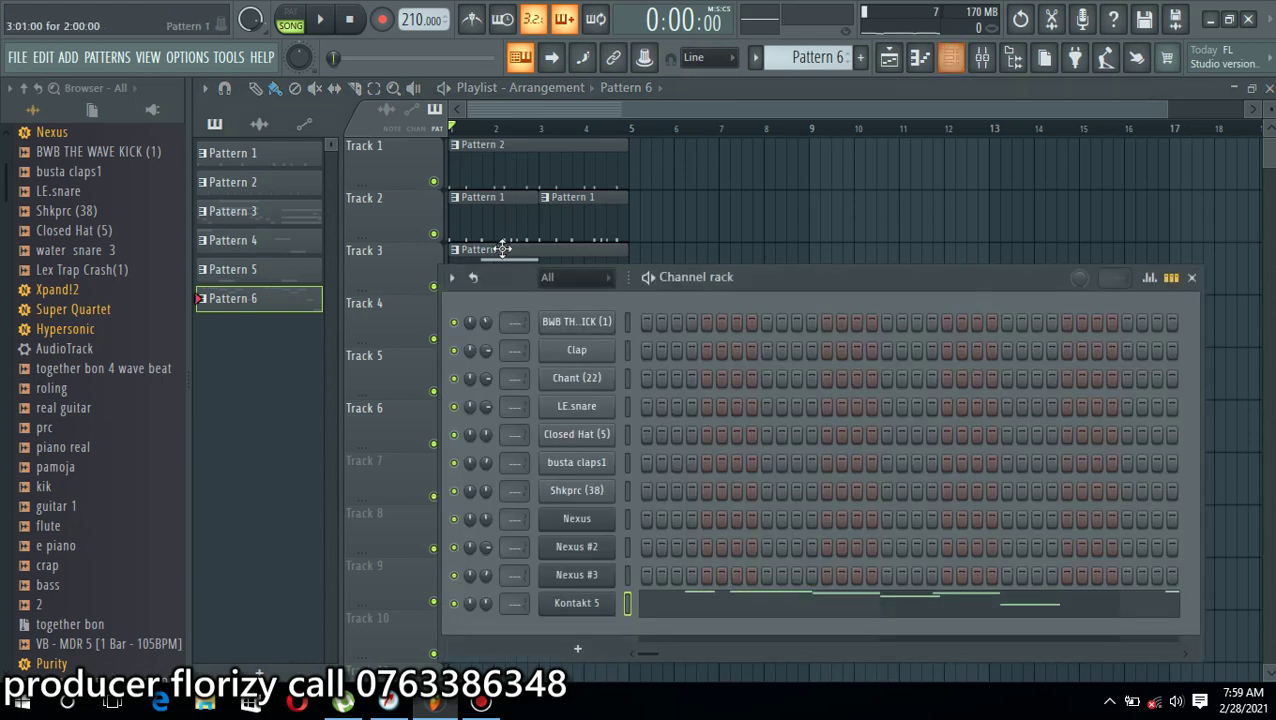
{"action": "right_click", "coordinate": [482, 323]}
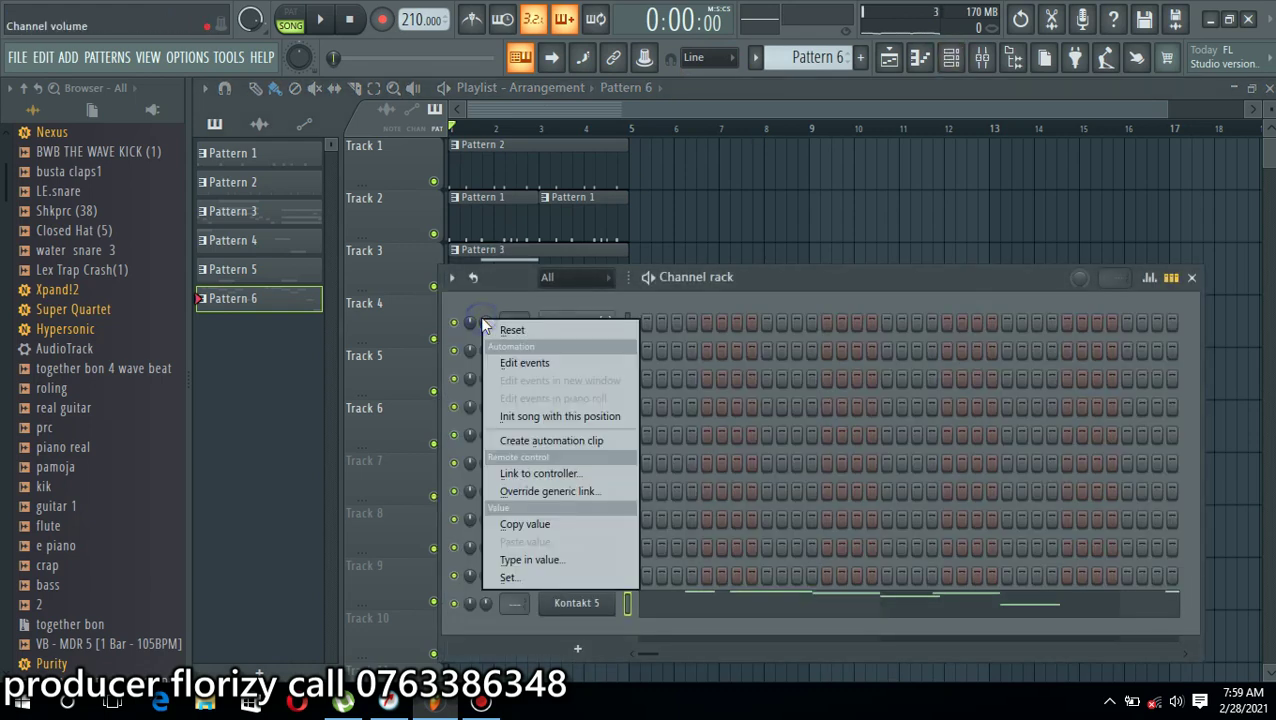
{"action": "left_click", "coordinate": [497, 331]}
Delete the Clap channel from the channel rack
{"action": "double_click", "coordinate": [629, 321]}
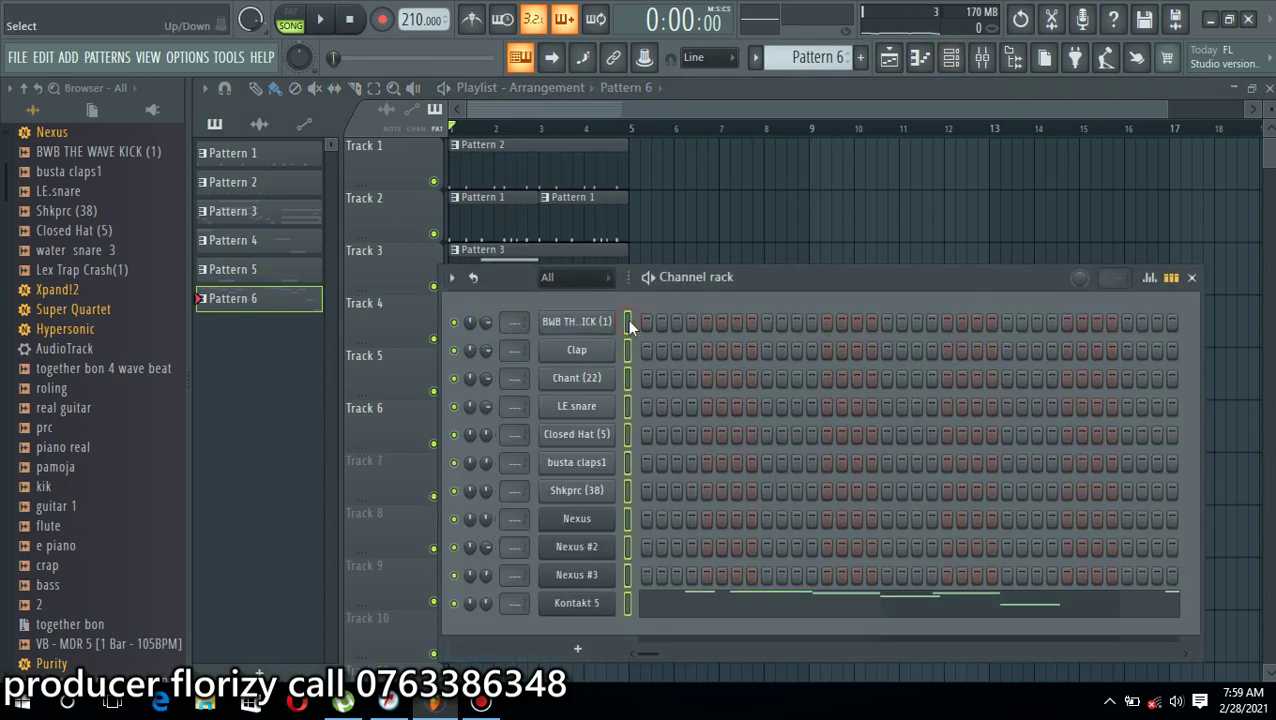
{"action": "right_click", "coordinate": [583, 348]}
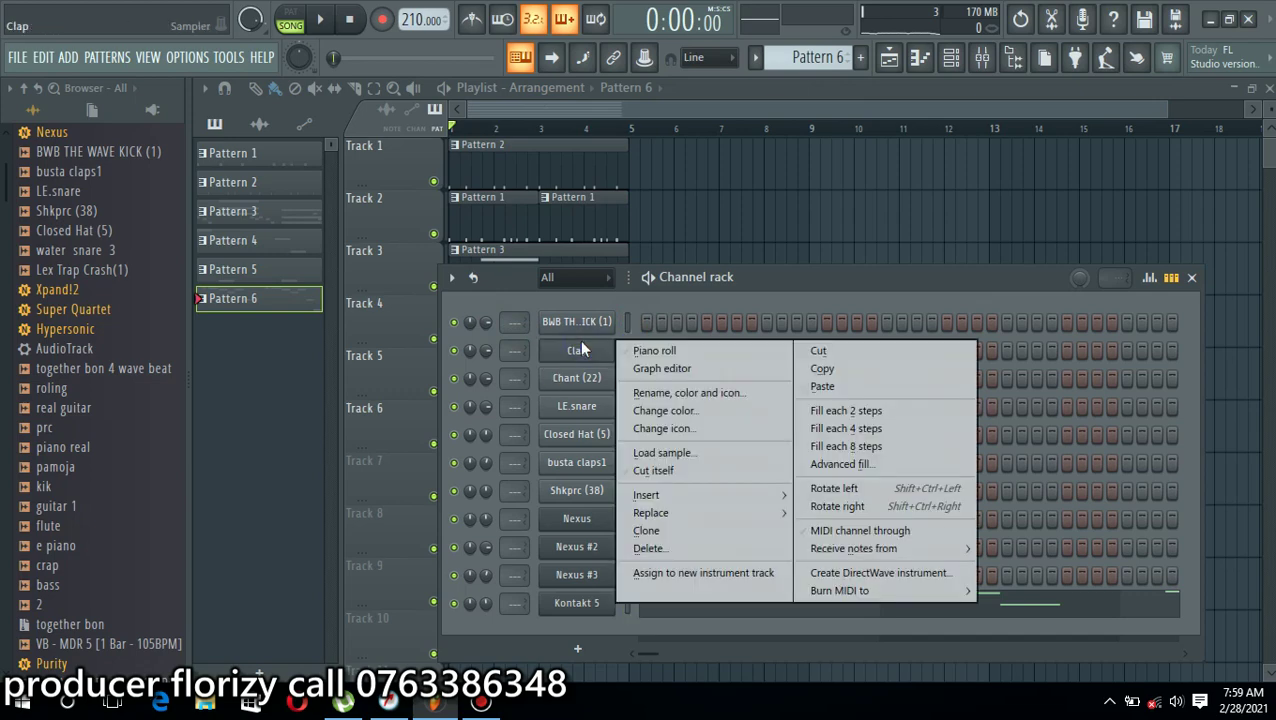
{"action": "left_click", "coordinate": [672, 549]}
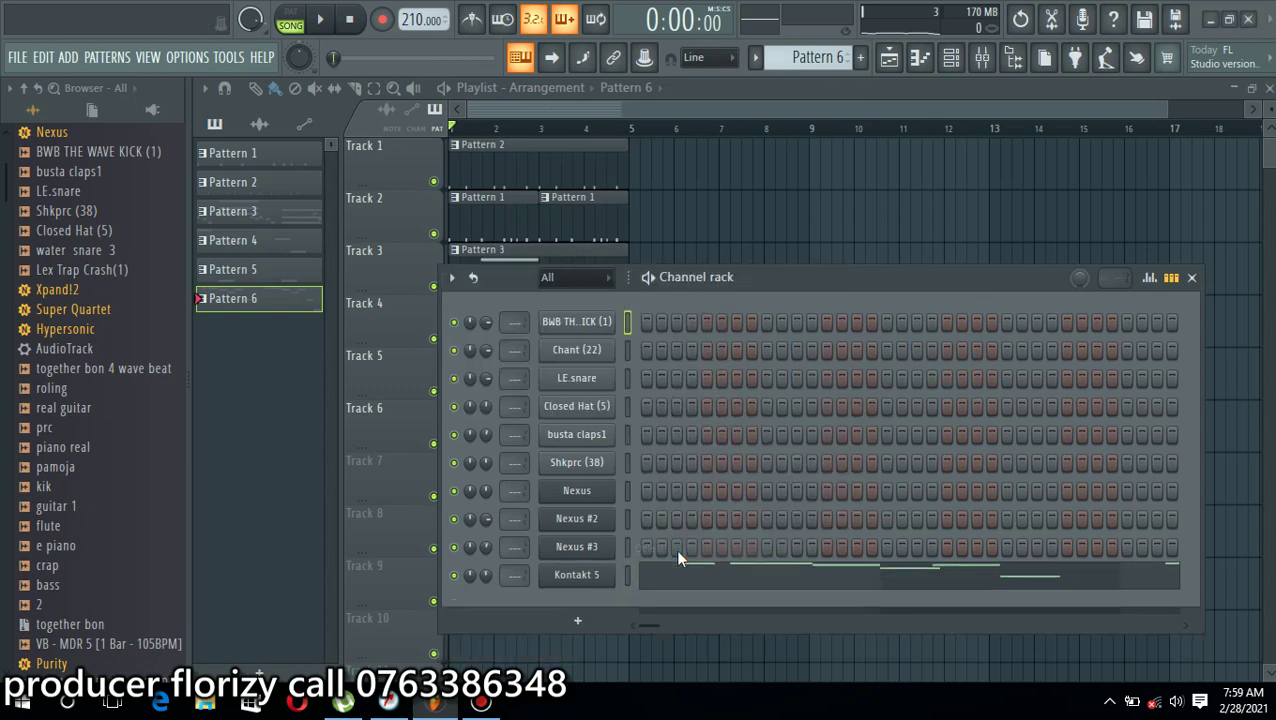
Select all channels and delete the Fruity Limiter from the Master track's effect slot 10 in the mixer
{"action": "double_click", "coordinate": [626, 325]}
{"action": "left_click", "coordinate": [988, 59]}
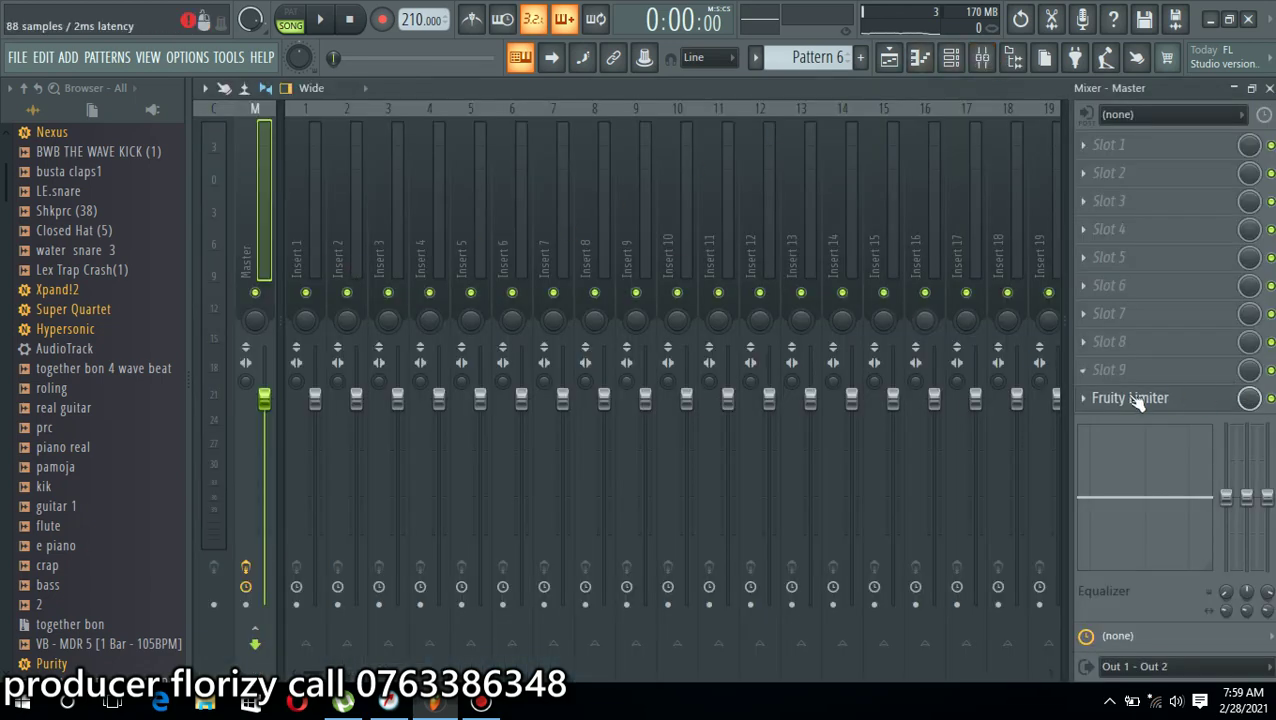
{"action": "left_click", "coordinate": [1086, 399]}
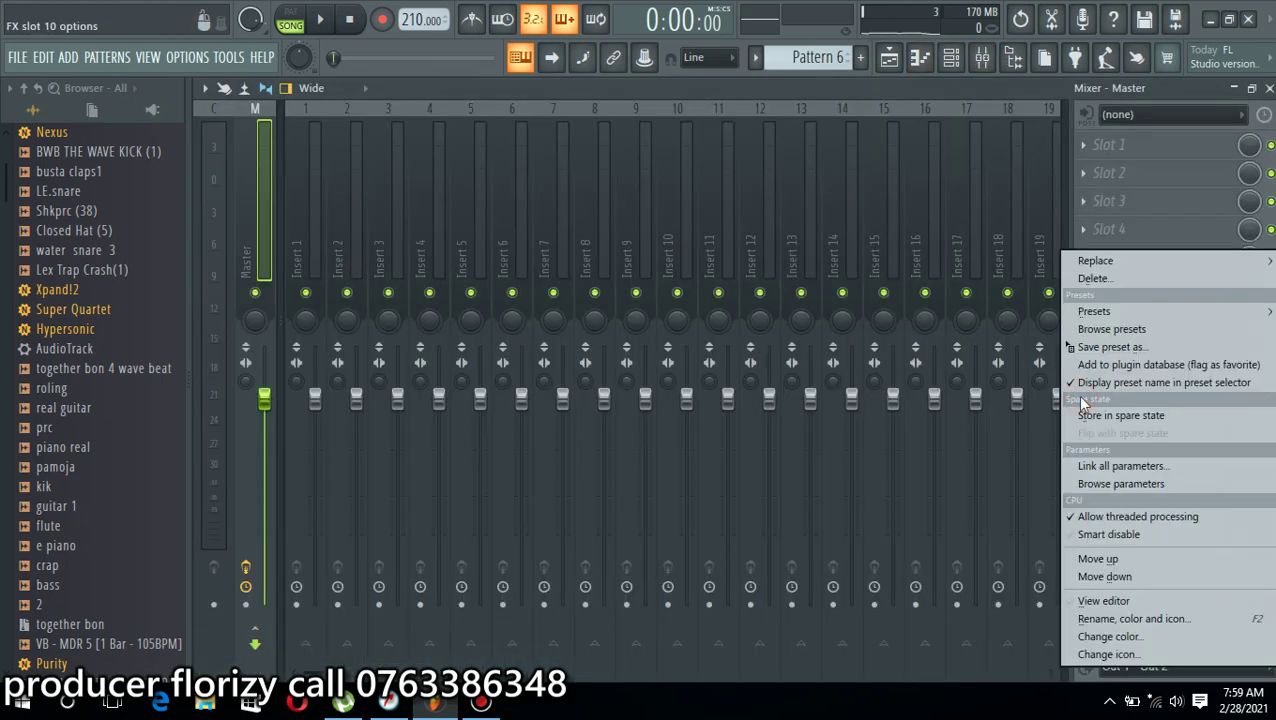
{"action": "left_click", "coordinate": [1137, 285]}
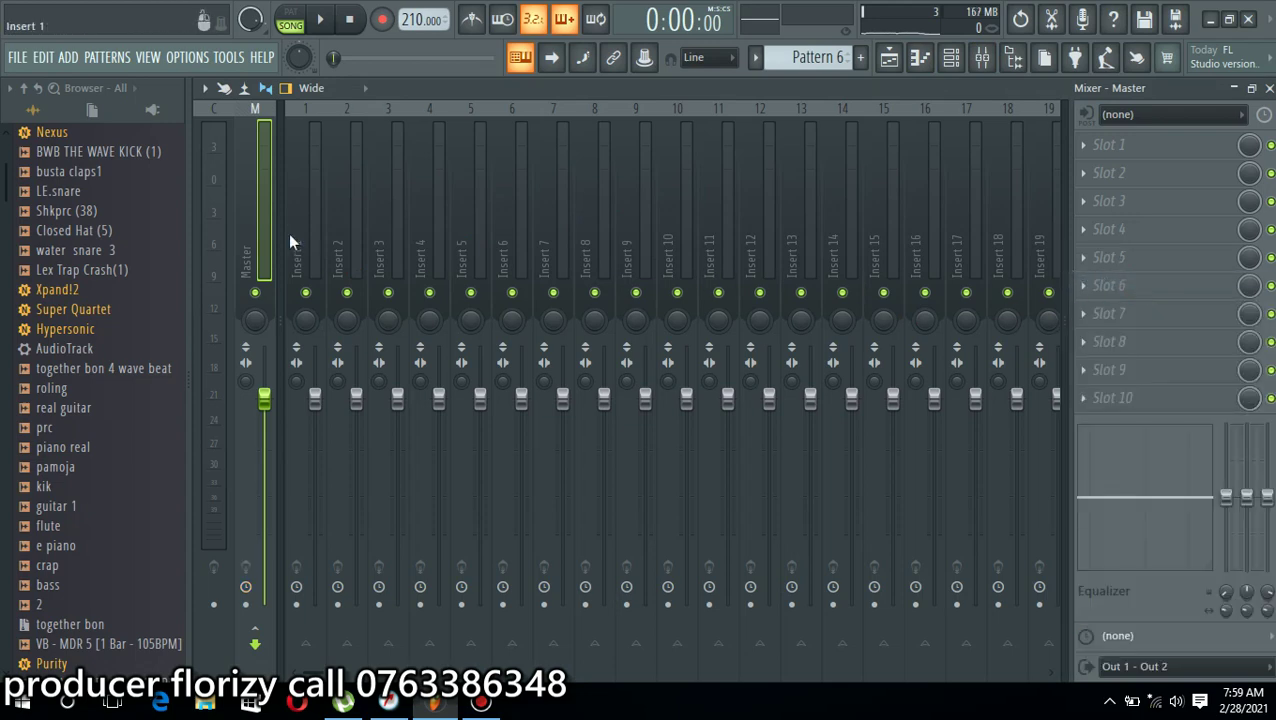
Route all selected channels to consecutive mixer tracks, starting at Insert 1
{"action": "left_click", "coordinate": [298, 258]}
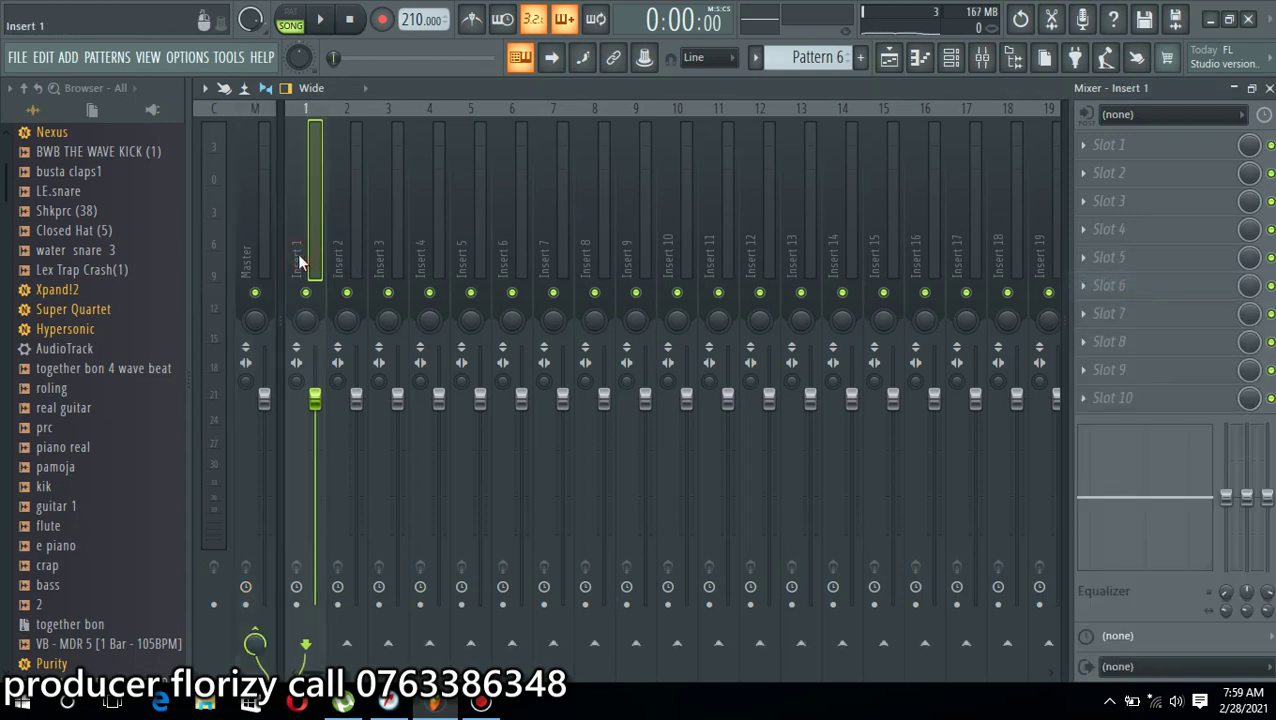
{"action": "left_click", "coordinate": [951, 58]}
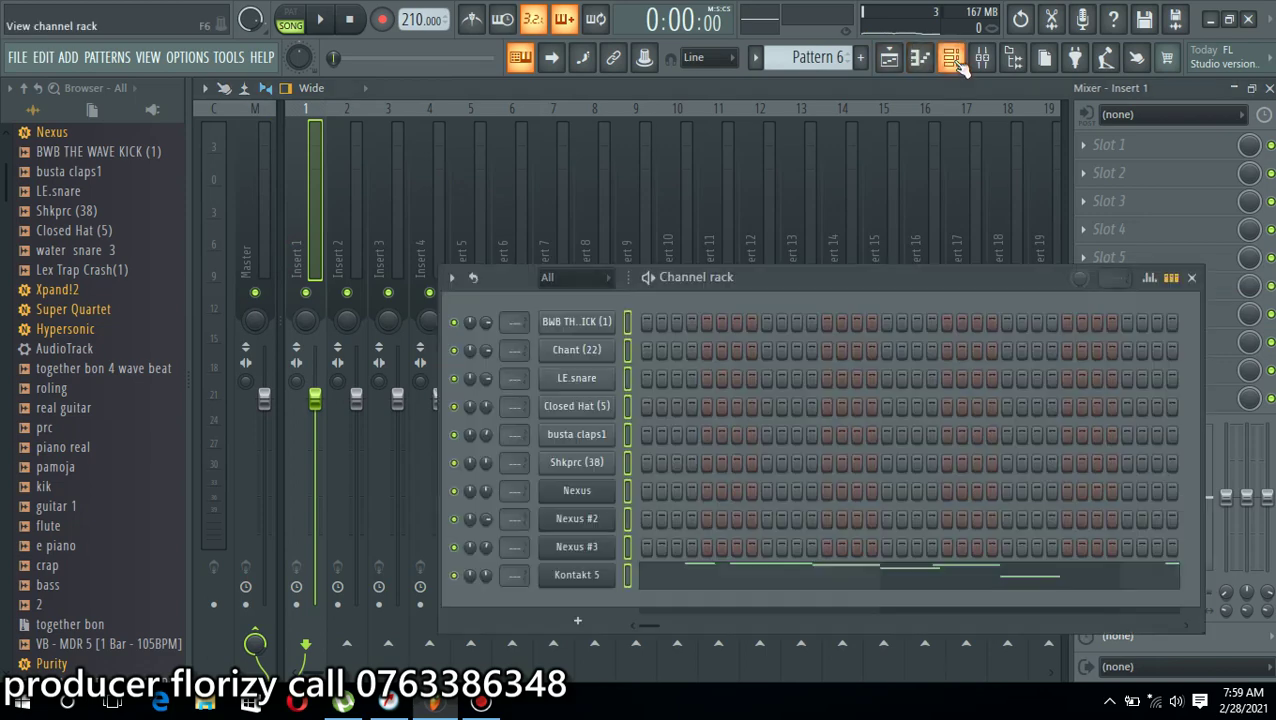
{"action": "left_click", "coordinate": [627, 323]}
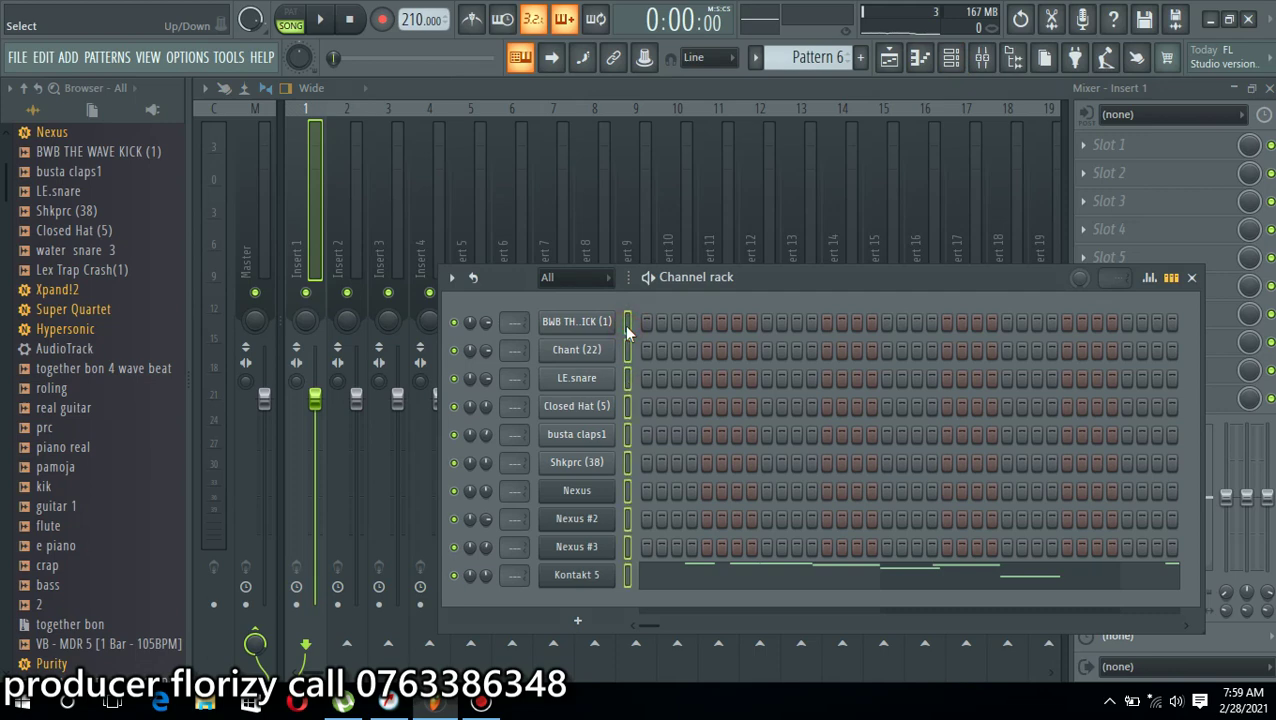
{"action": "double_click", "coordinate": [627, 328]}
{"action": "left_click", "coordinate": [312, 270]}
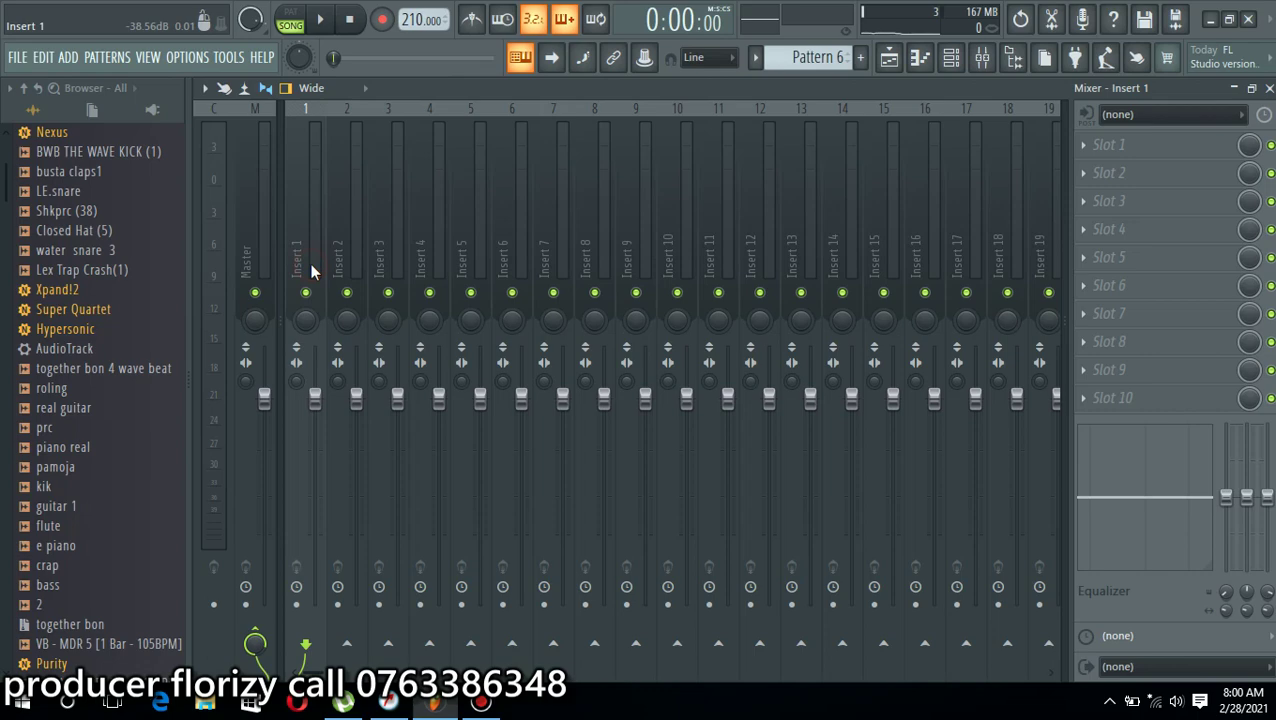
{"action": "left_click", "coordinate": [310, 263]}
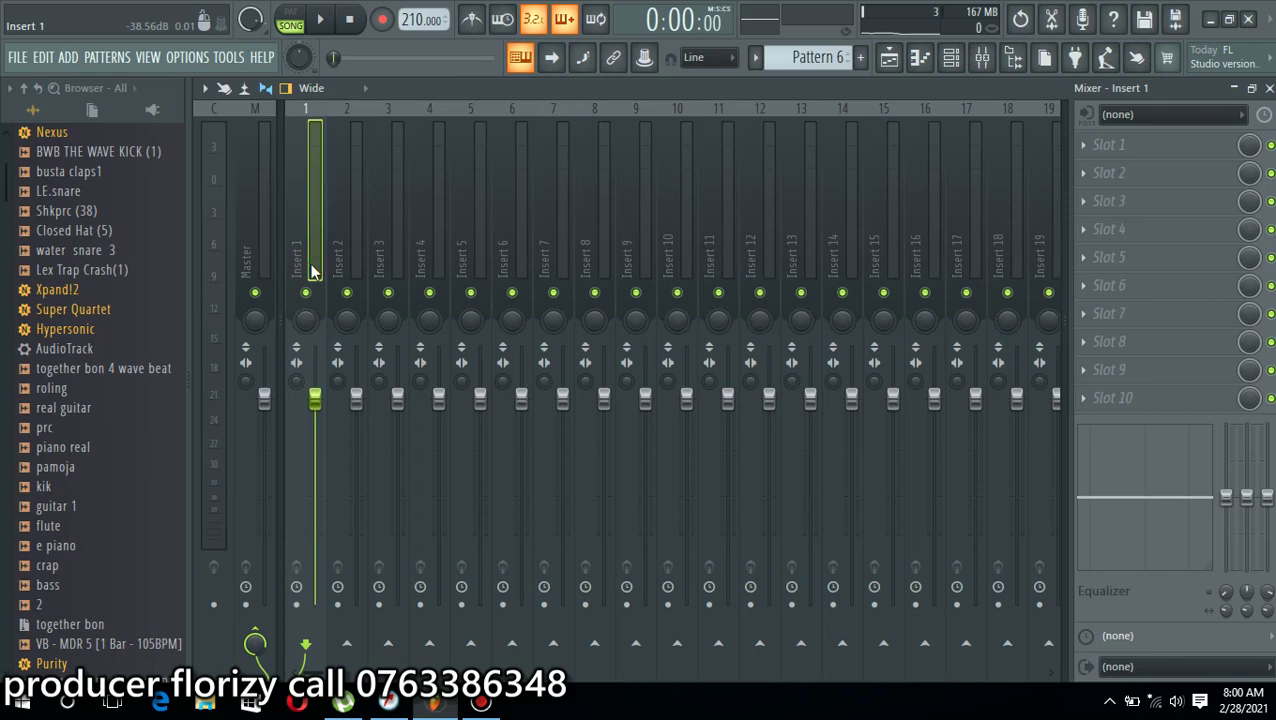
{"action": "key", "text": "ctrl+l"}
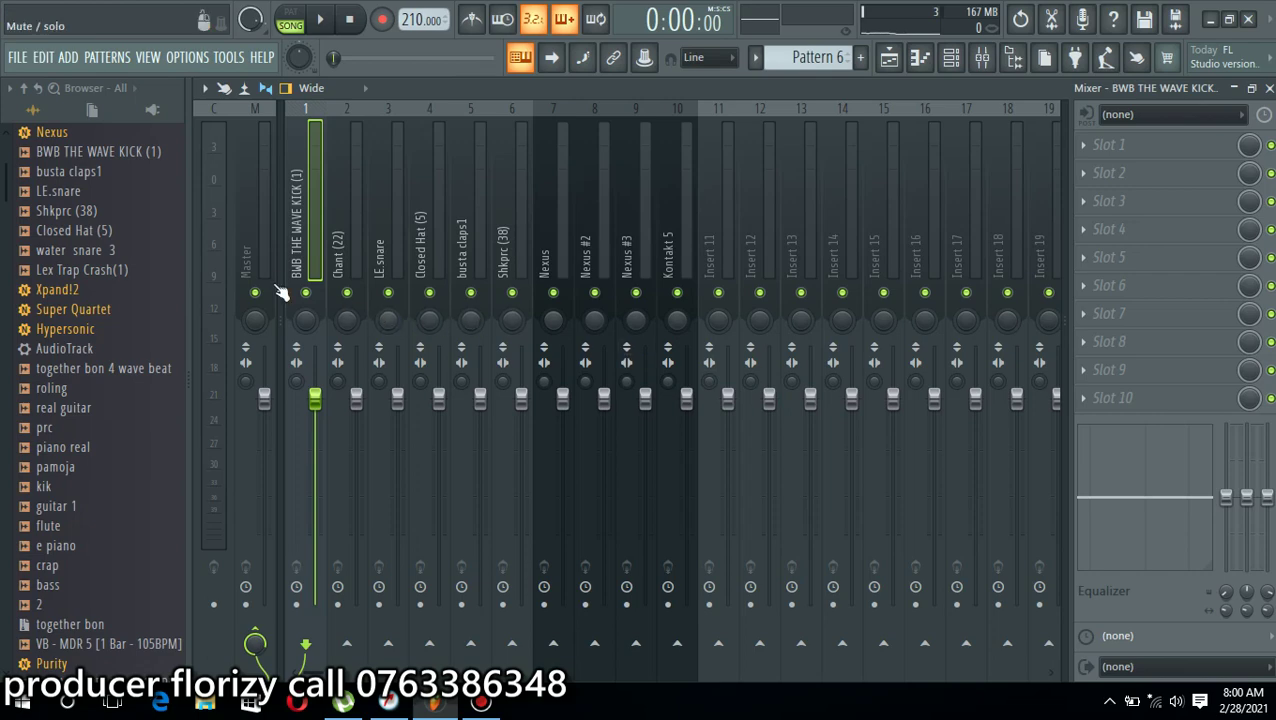
Solo the BWB THE WAVE KICK (1) mixer track and lower its volume to about 60% during playback
{"action": "right_click", "coordinate": [307, 294]}
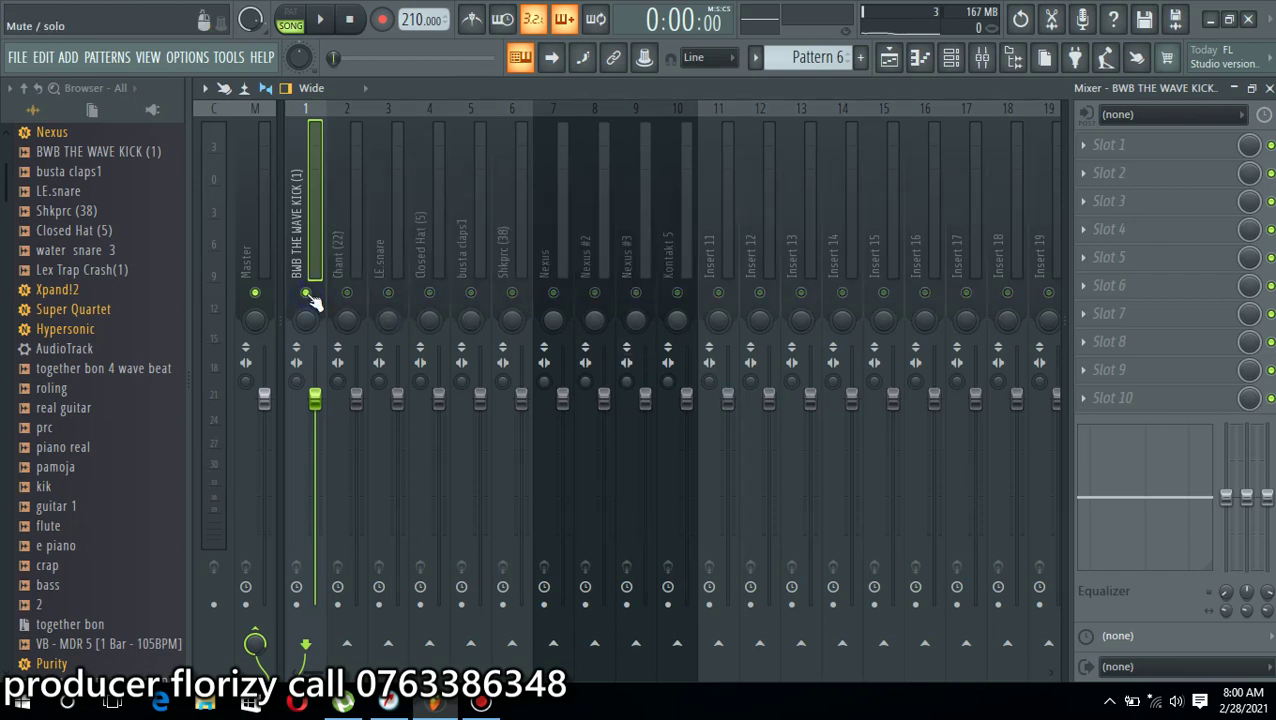
{"action": "key", "text": "space"}
{"action": "left_click_drag", "start_coordinate": [315, 403], "coordinate": [315, 481]}
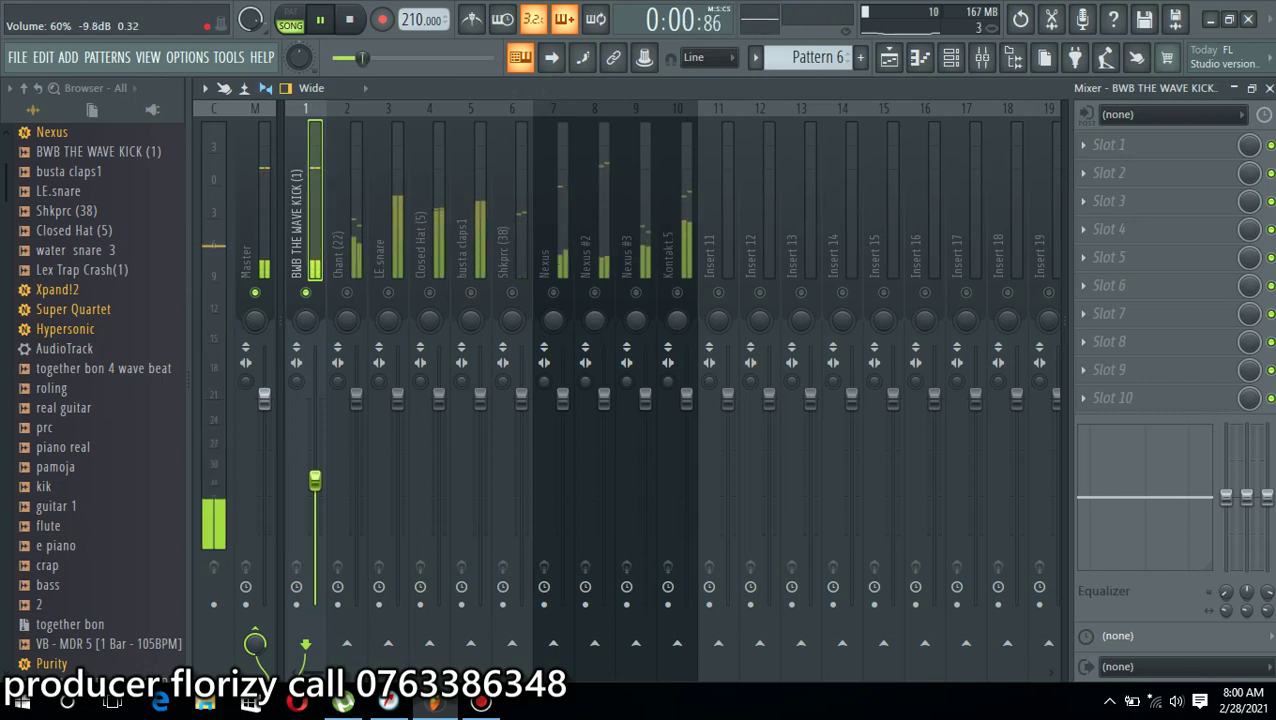
Unmute Chant (22) and LE.snare, then balance them by raising the chant to about 104% and lowering the kick slightly
{"action": "left_click", "coordinate": [350, 294]}
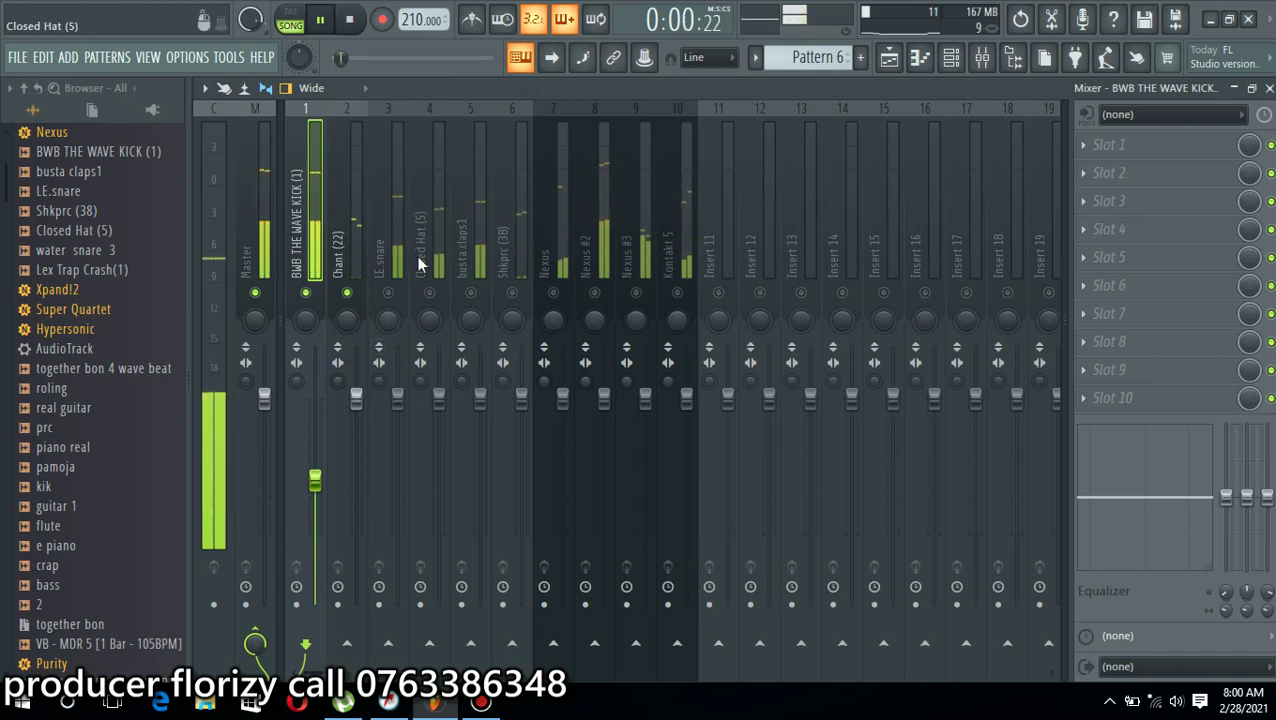
{"action": "left_click", "coordinate": [389, 293]}
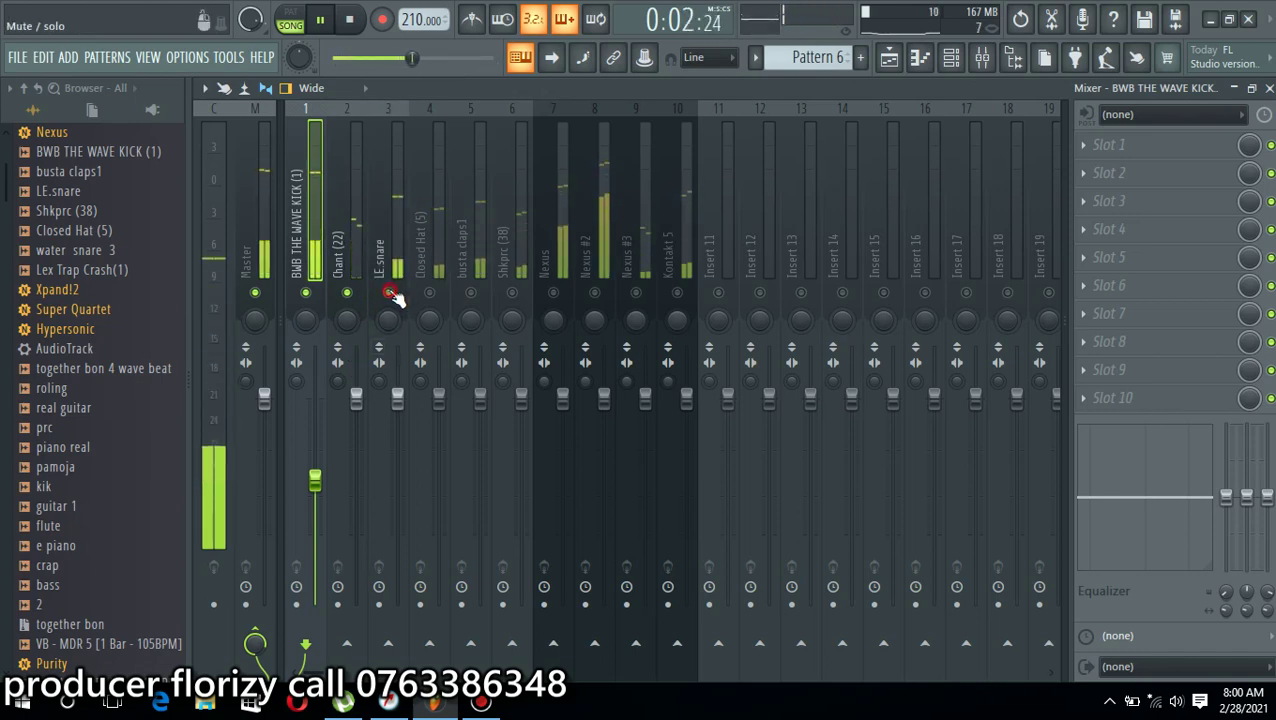
{"action": "left_click_drag", "start_coordinate": [356, 398], "coordinate": [357, 392]}
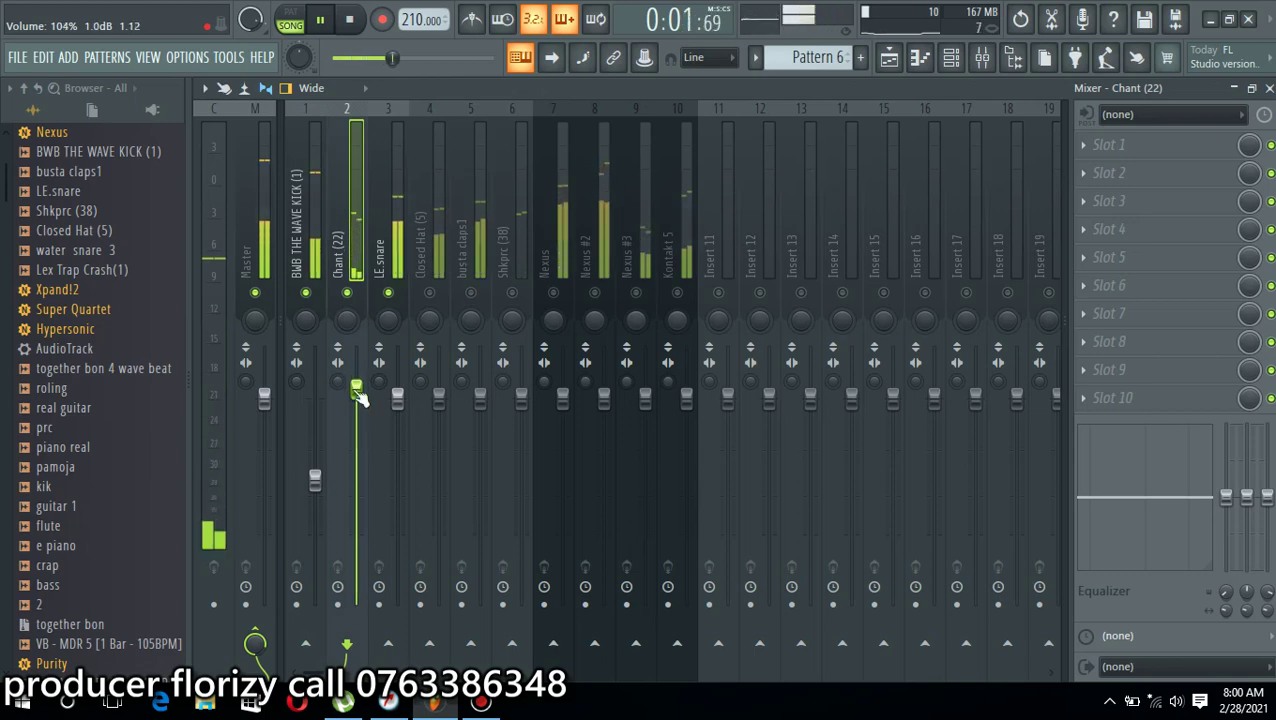
{"action": "left_click_drag", "start_coordinate": [316, 481], "coordinate": [320, 490]}
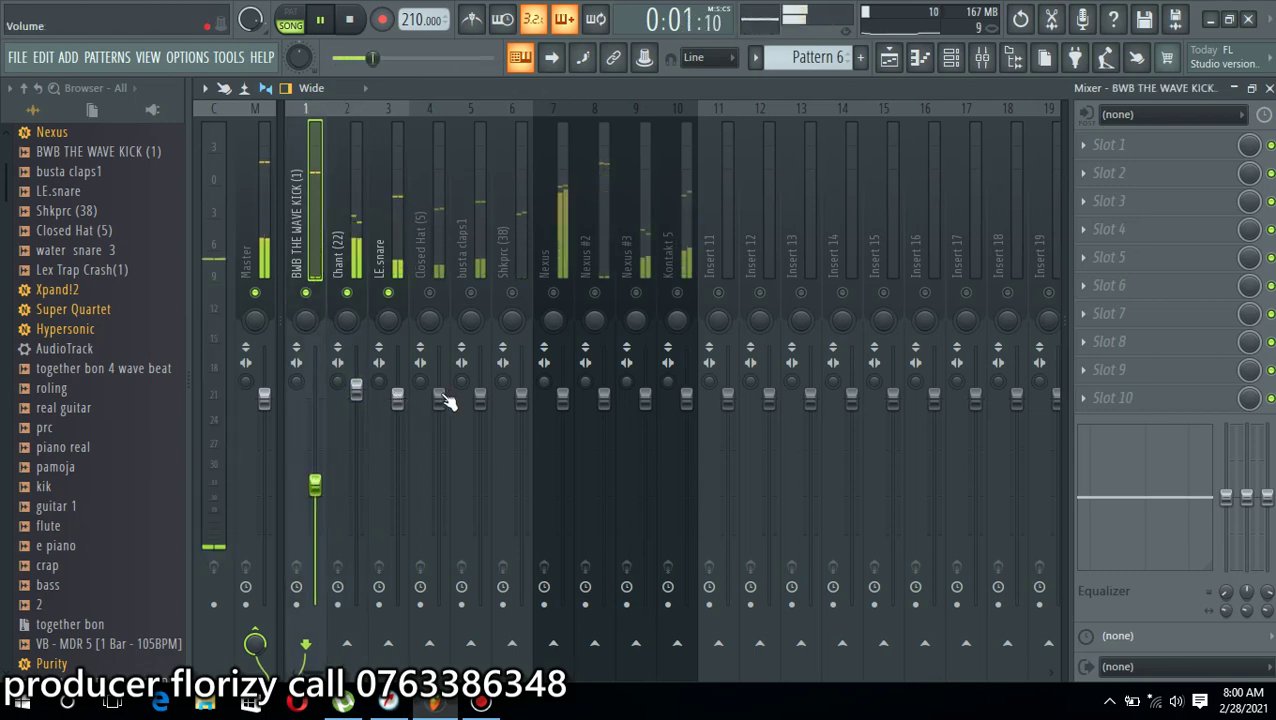
Unmute the Closed Hat (5) track and adjust the Master track's stereo separation, restarting playback
{"action": "left_click", "coordinate": [430, 293]}
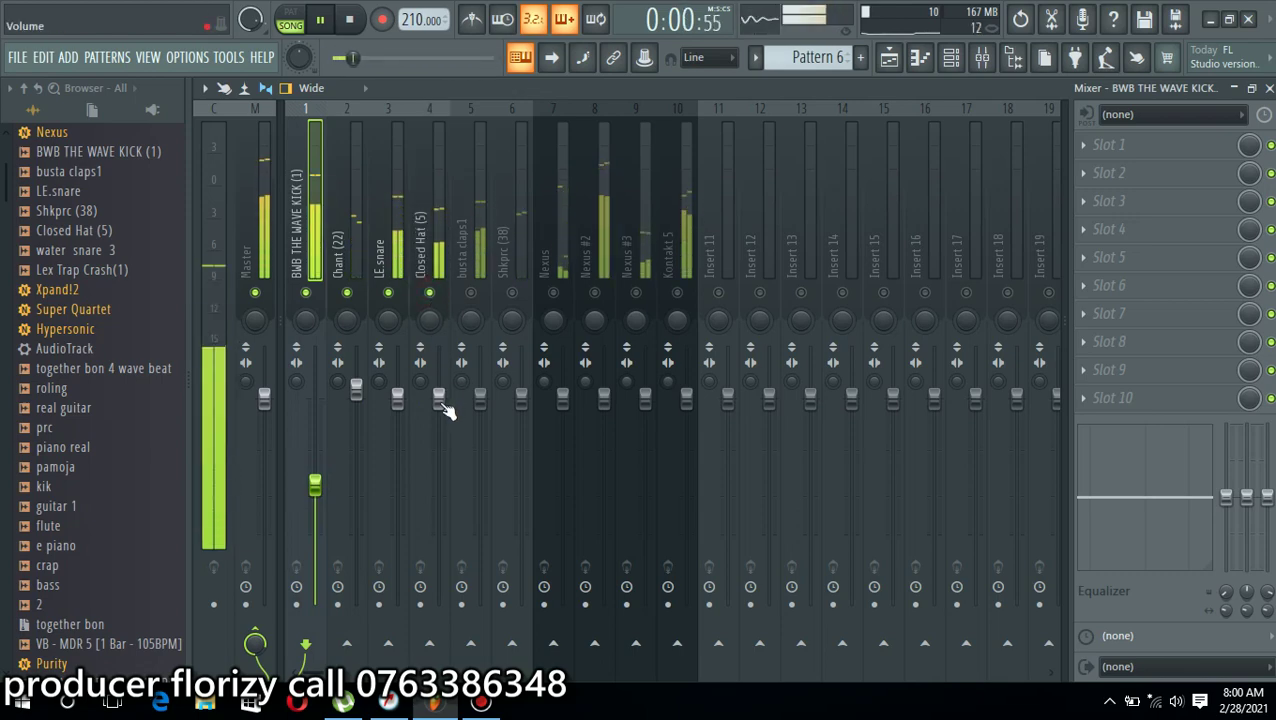
{"action": "key", "text": "space"}
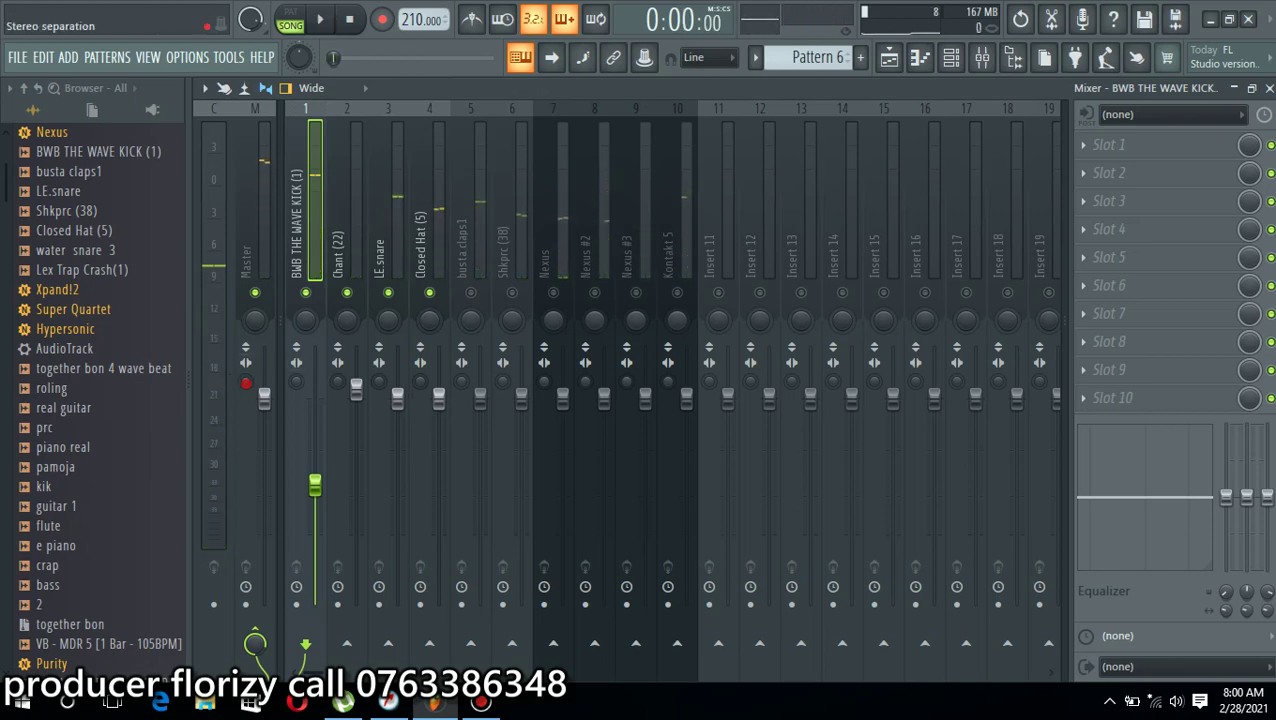
{"action": "left_click_drag", "start_coordinate": [245, 381], "coordinate": [247, 370]}
{"action": "key", "text": "space"}
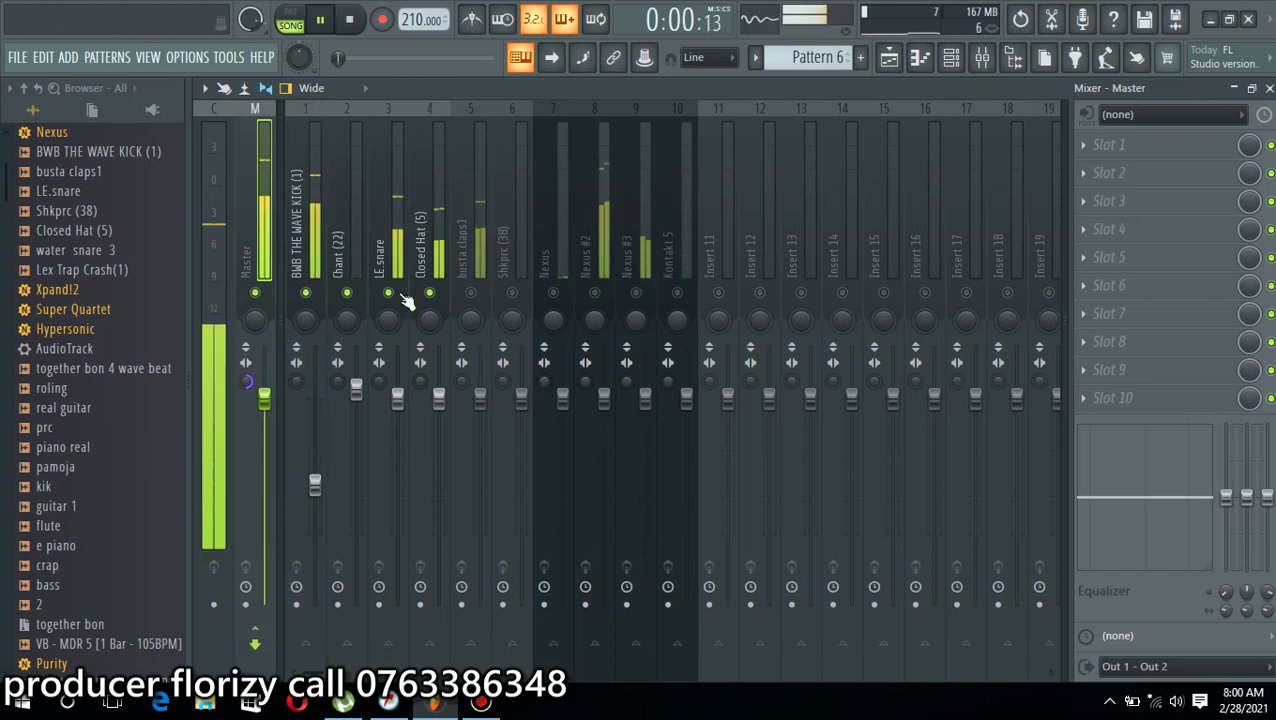
Unmute busta claps1 and Shkprc (38), lowering the claps to about 85% and raising Shkprc (38) slightly
{"action": "left_click", "coordinate": [471, 293]}
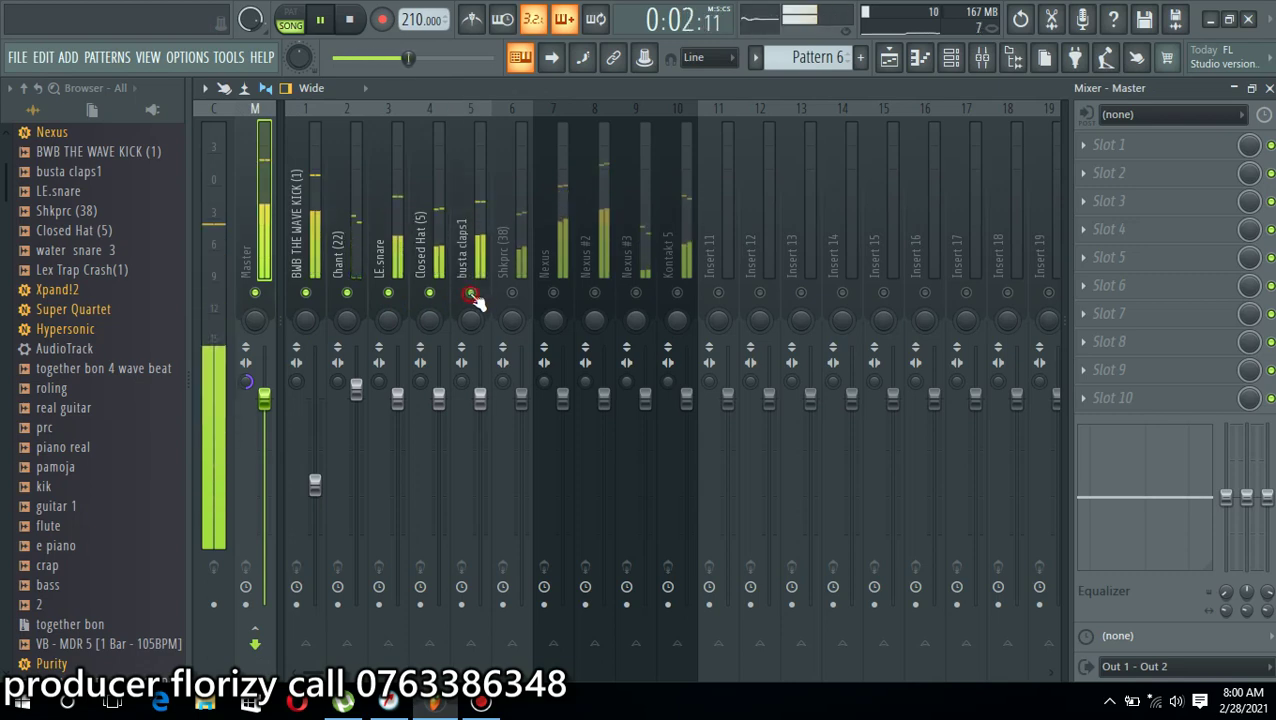
{"action": "left_click_drag", "start_coordinate": [481, 398], "coordinate": [481, 431]}
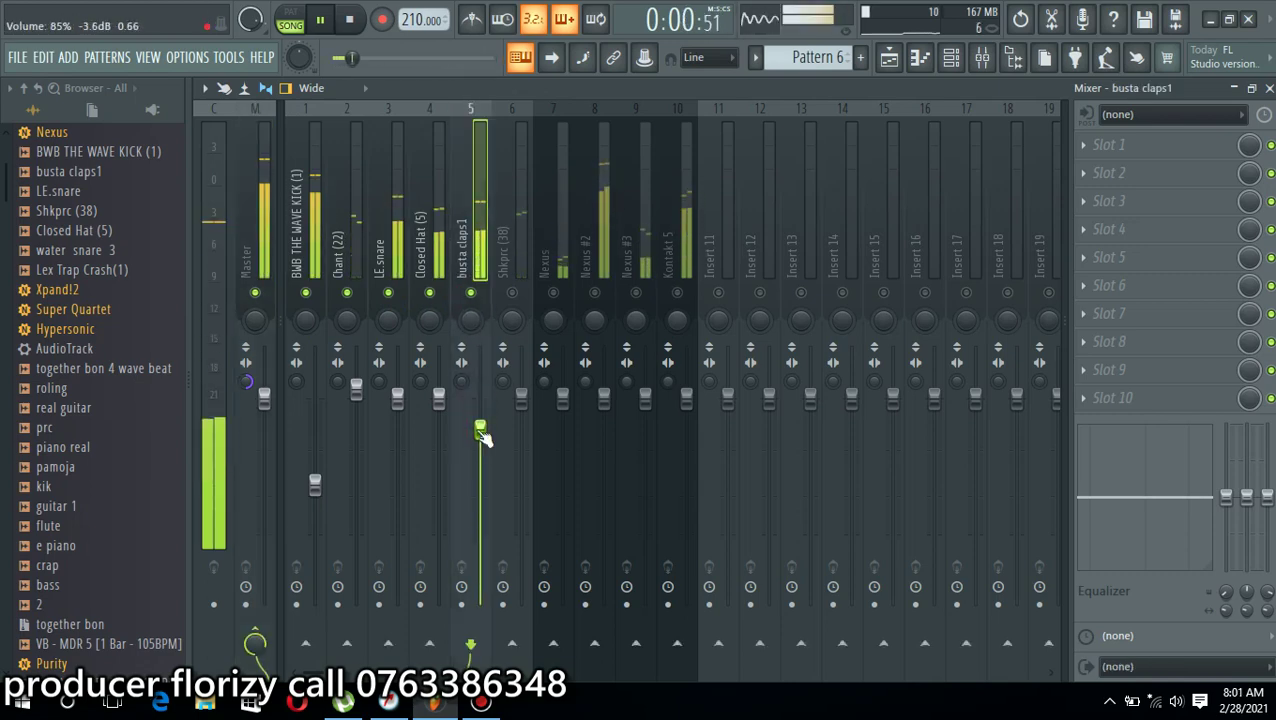
{"action": "left_click", "coordinate": [512, 293]}
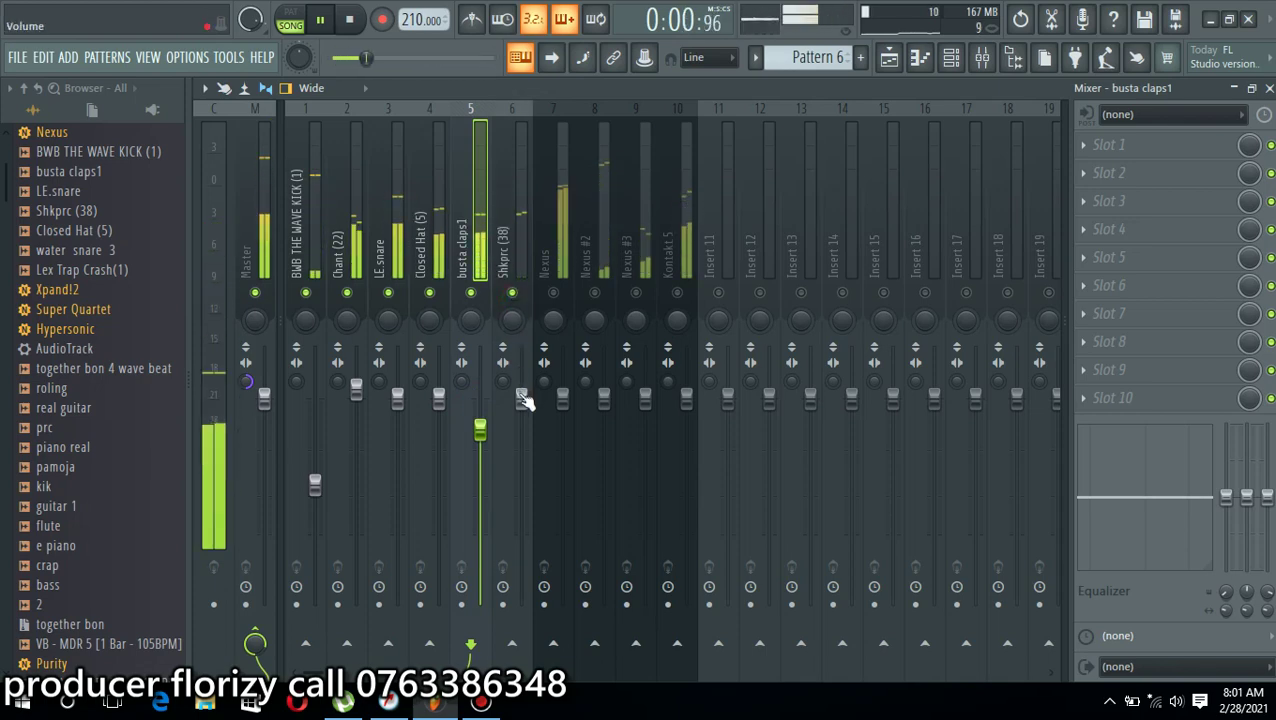
{"action": "left_click_drag", "start_coordinate": [522, 398], "coordinate": [521, 381]}
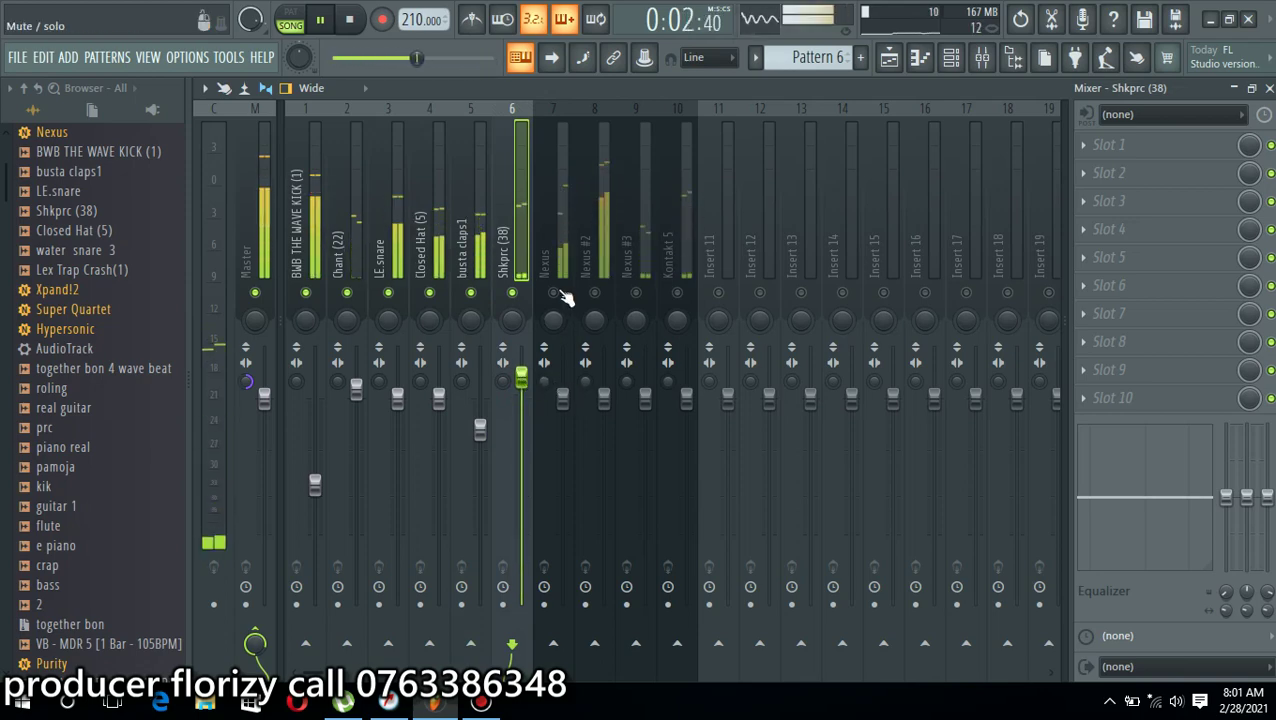
Unmute Nexus and Nexus #2, lowering Nexus to slightly below 85% and Nexus #2 to about 75%
{"action": "left_click_drag", "start_coordinate": [562, 398], "coordinate": [562, 430]}
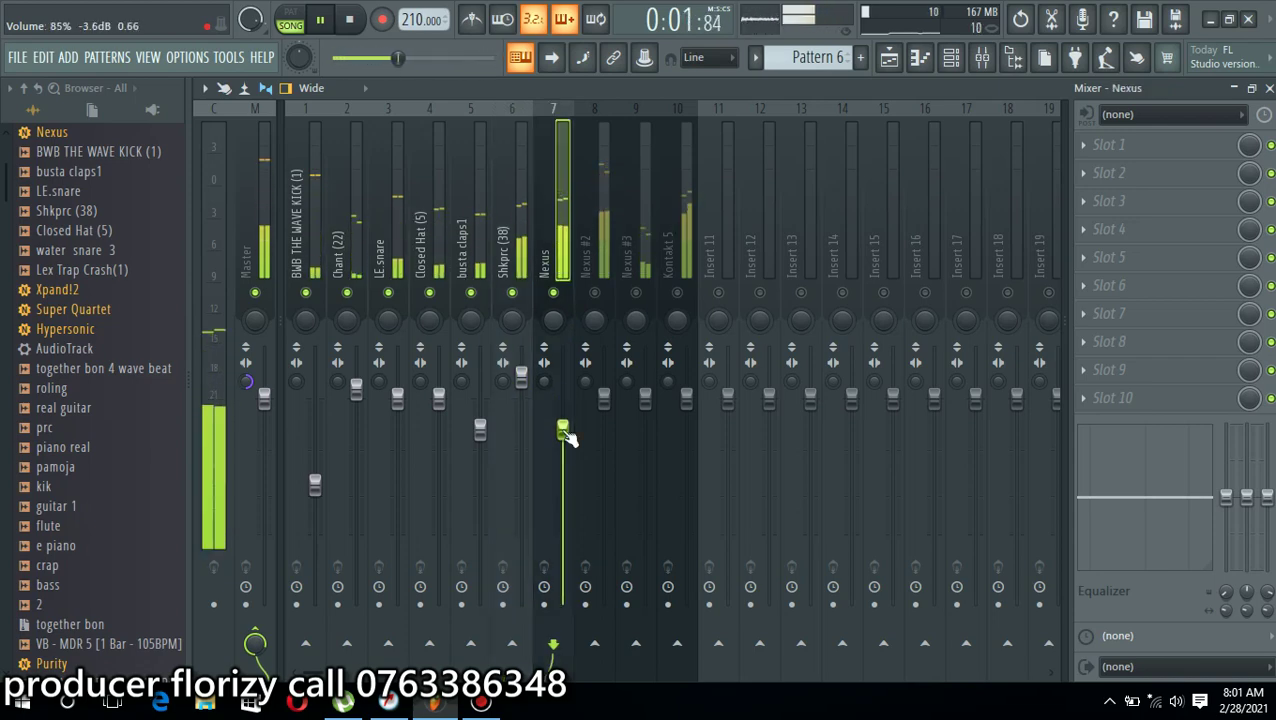
{"action": "left_click", "coordinate": [595, 293]}
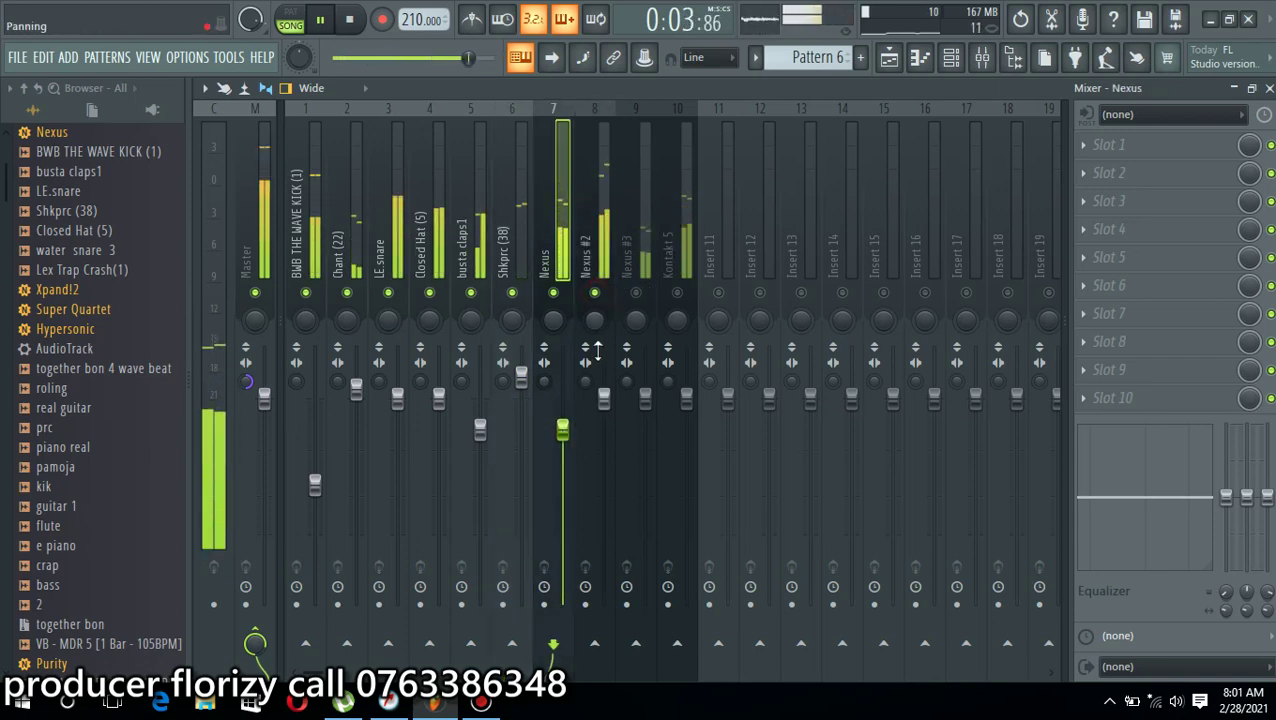
{"action": "left_click_drag", "start_coordinate": [607, 398], "coordinate": [607, 457]}
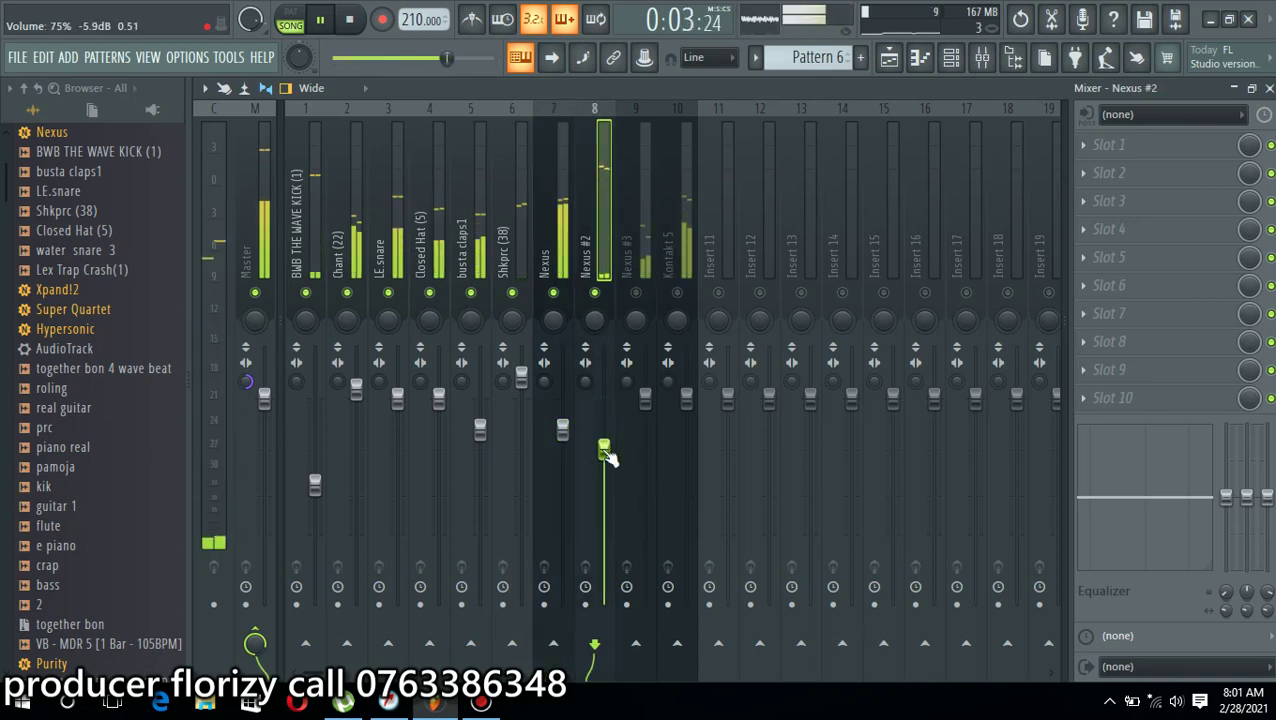
{"action": "left_click_drag", "start_coordinate": [565, 431], "coordinate": [566, 438]}
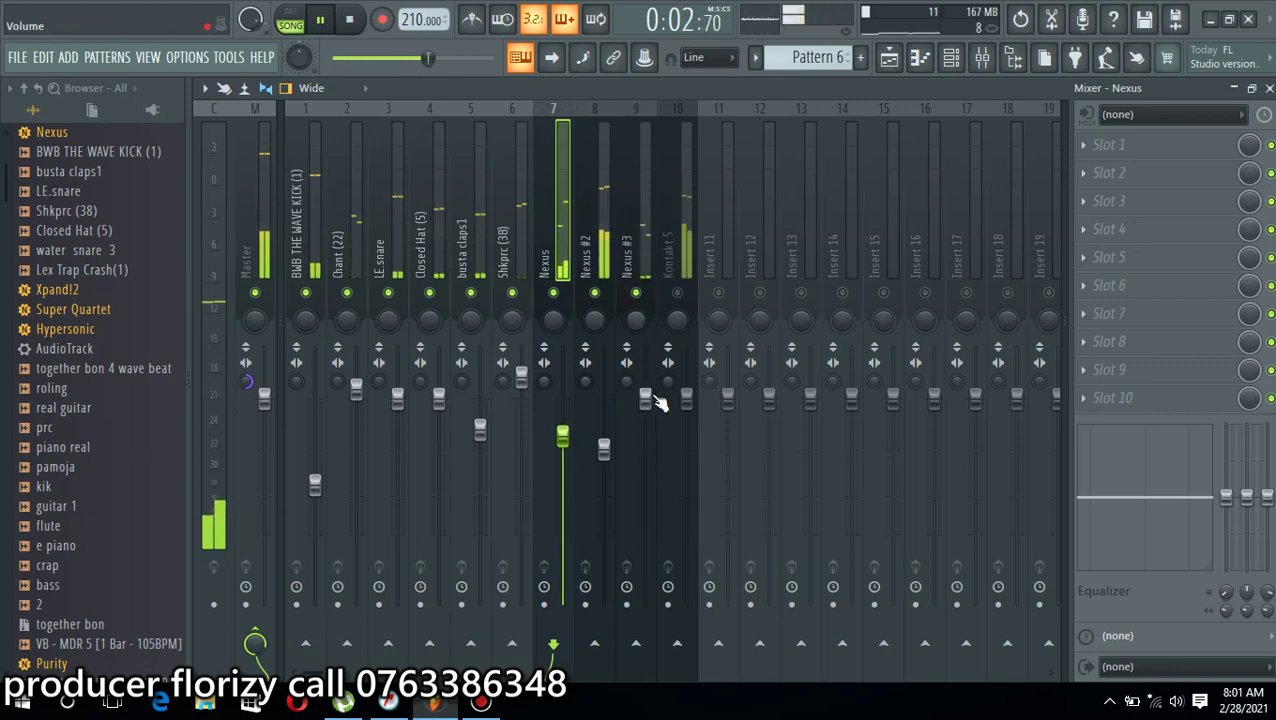
Unmute Nexus #3 and Kontakt 5, lowering Nexus #3 slightly and Kontakt 5 to about 76%
{"action": "left_click_drag", "start_coordinate": [653, 400], "coordinate": [652, 416]}
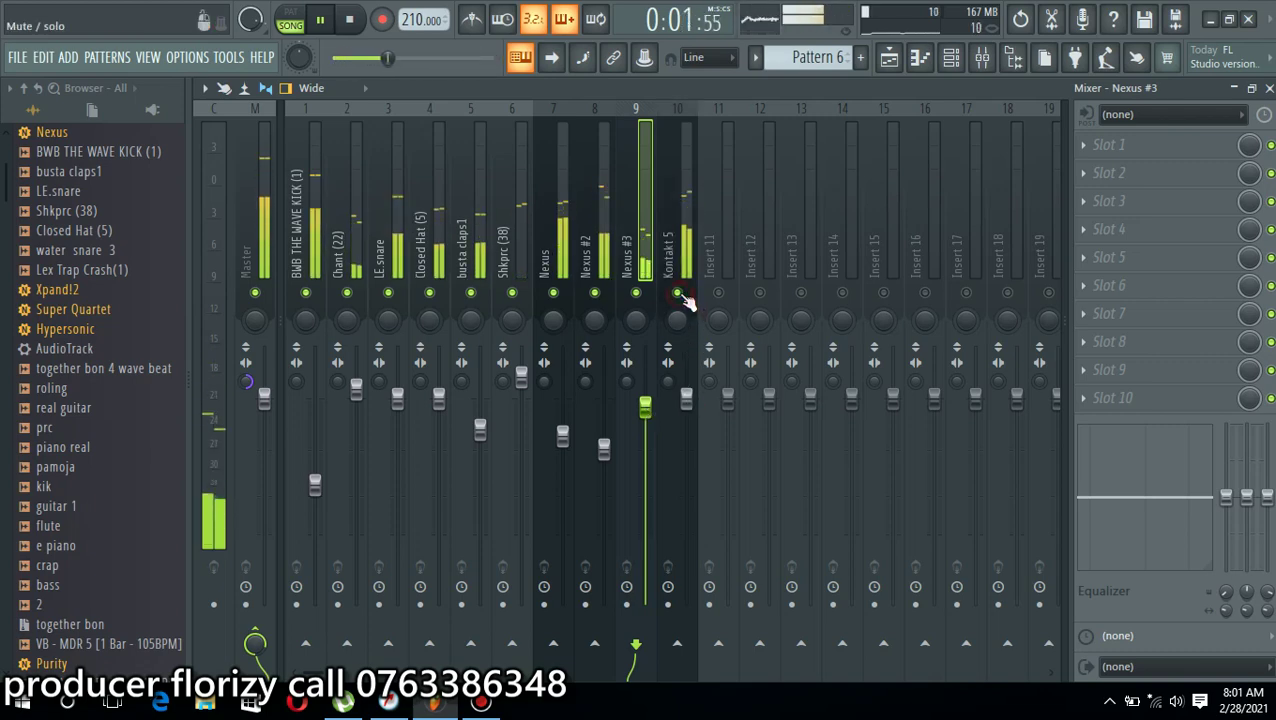
{"action": "left_click_drag", "start_coordinate": [686, 400], "coordinate": [686, 446]}
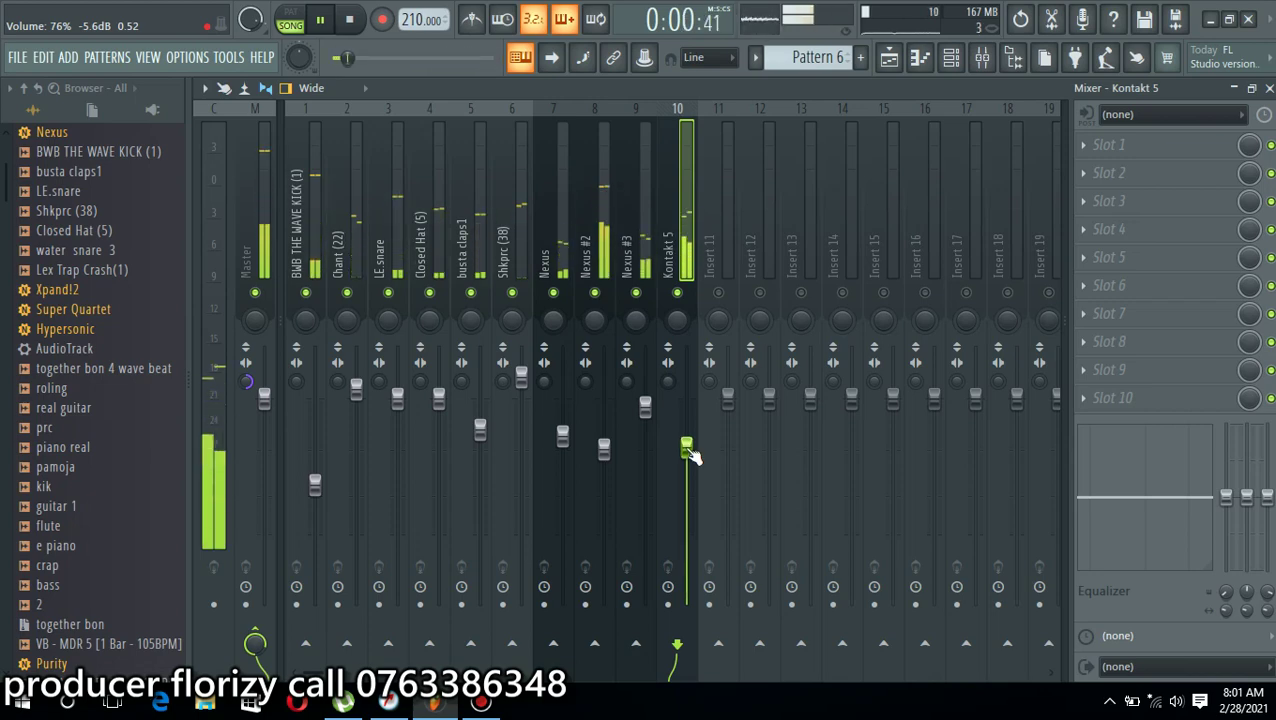
Reset the Master track's stereo separation to its default while listening to the full mix
{"action": "key", "text": "space"}
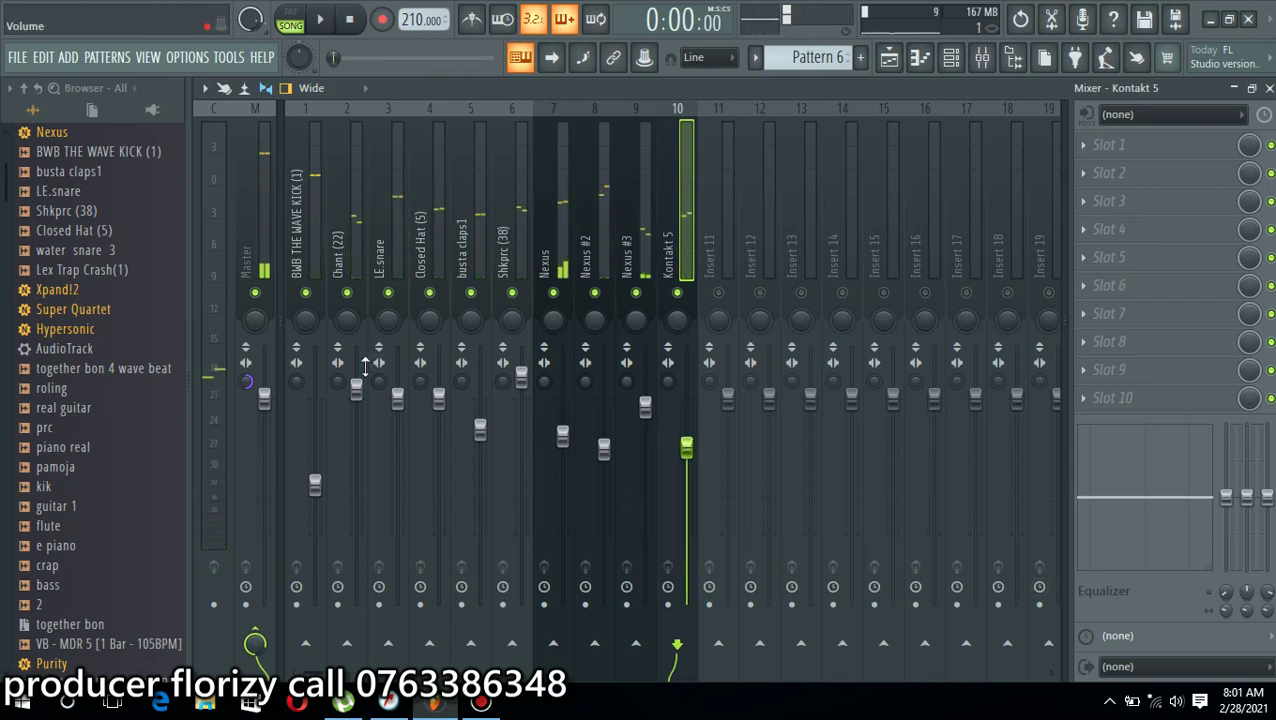
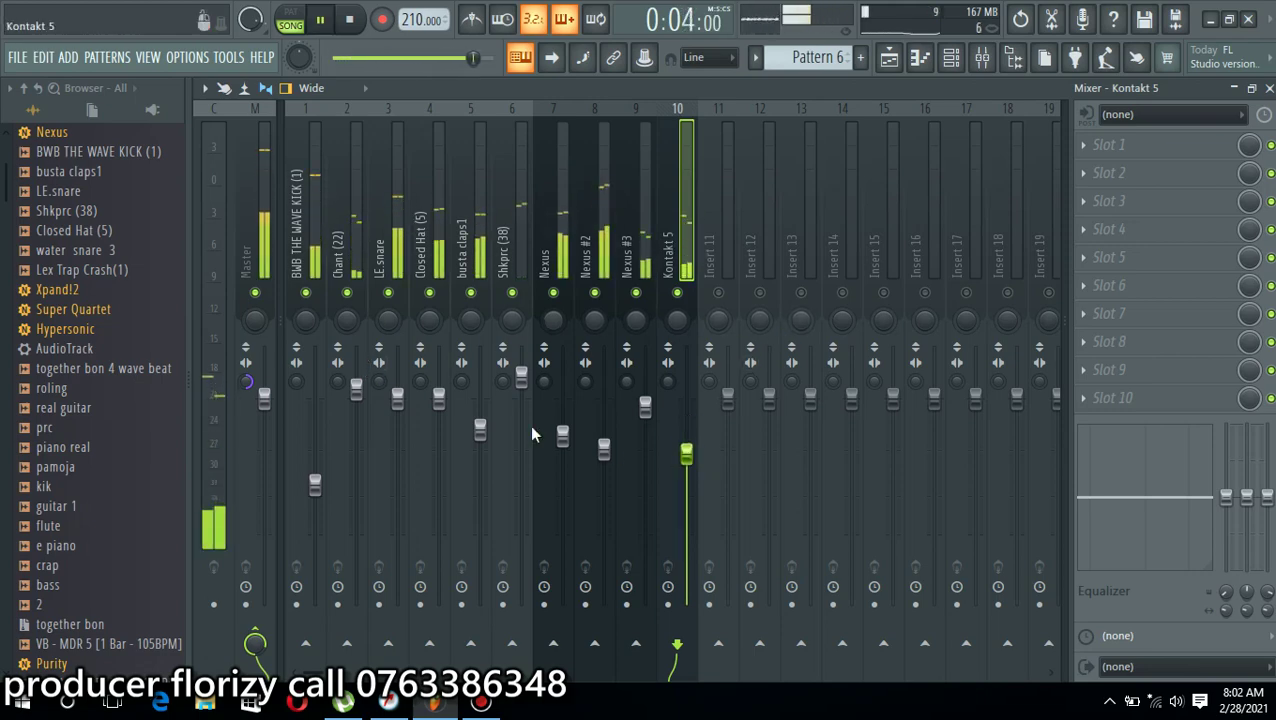
{"action": "right_click", "coordinate": [244, 384]}
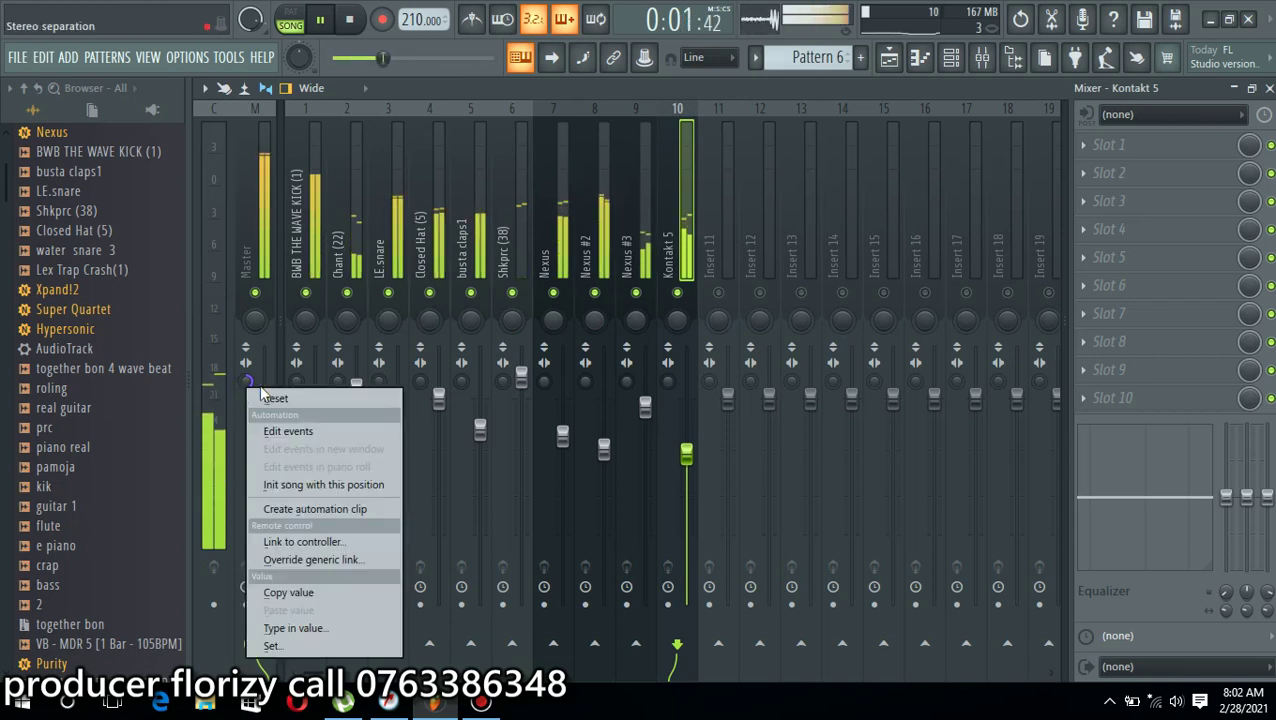
{"action": "left_click", "coordinate": [266, 398]}
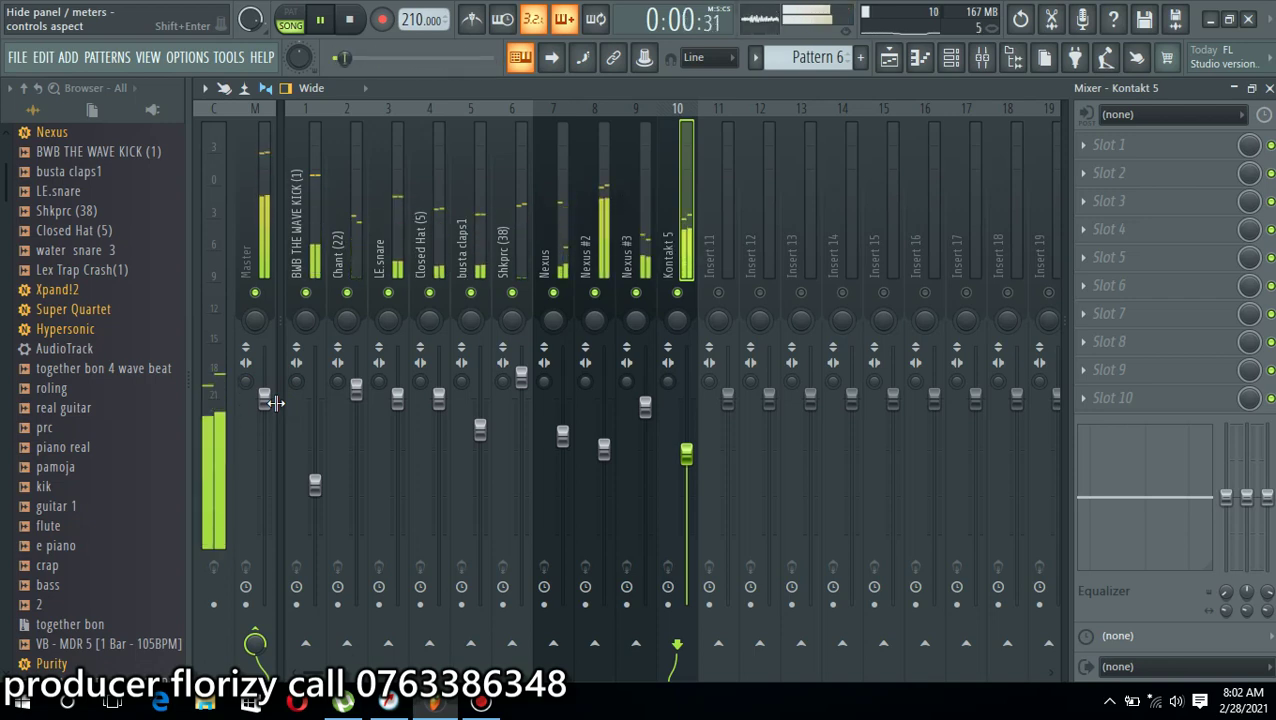
Solo the Nexus #2 track and load Fruity Stereo Enhancer into its effect slot 4
{"action": "right_click", "coordinate": [595, 292]}
{"action": "left_click", "coordinate": [601, 265]}
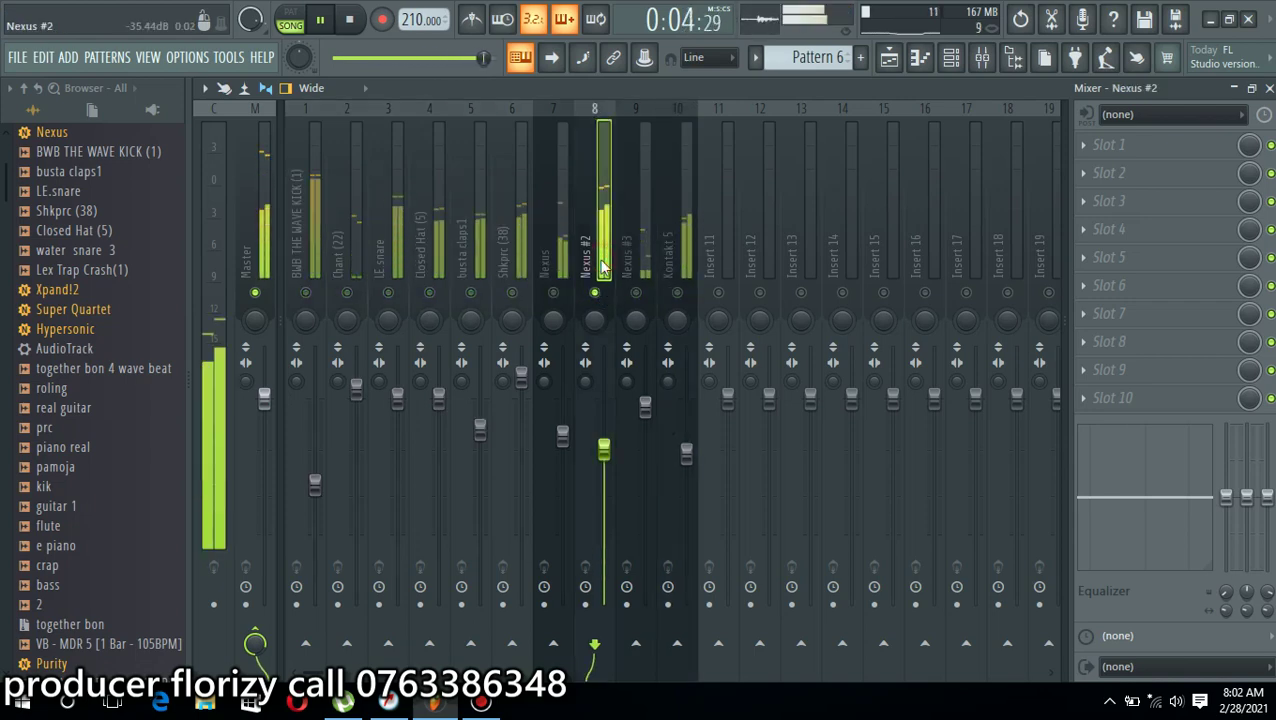
{"action": "left_click", "coordinate": [1100, 233]}
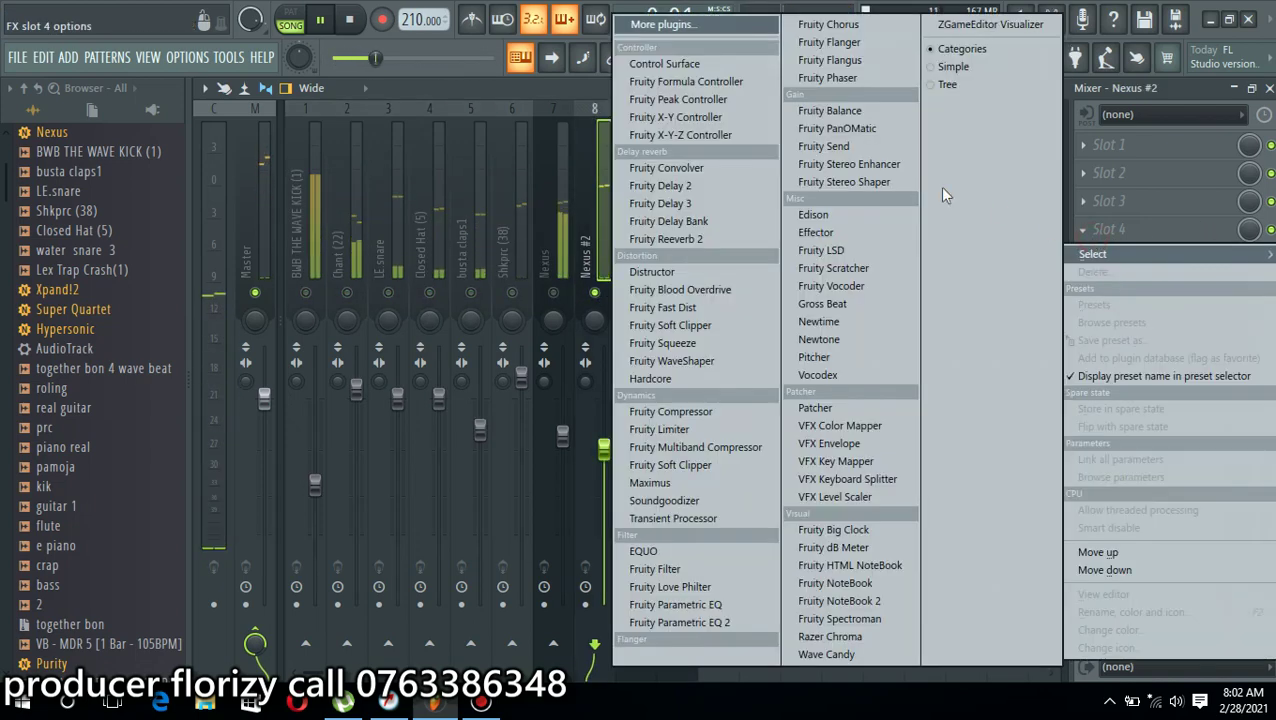
{"action": "left_click", "coordinate": [889, 165]}
Adjust the Stereo Enhancer's phase offset on Nexus #2 and set its stereo separation to 34% separated
{"action": "left_click_drag", "start_coordinate": [490, 357], "coordinate": [490, 410]}
{"action": "mouse_move", "coordinate": [490, 357]}
{"action": "left_mouse_down"}
{"action": "mouse_move", "coordinate": [490, 370]}
{"action": "mouse_move", "coordinate": [490, 353]}
{"action": "left_mouse_up"}
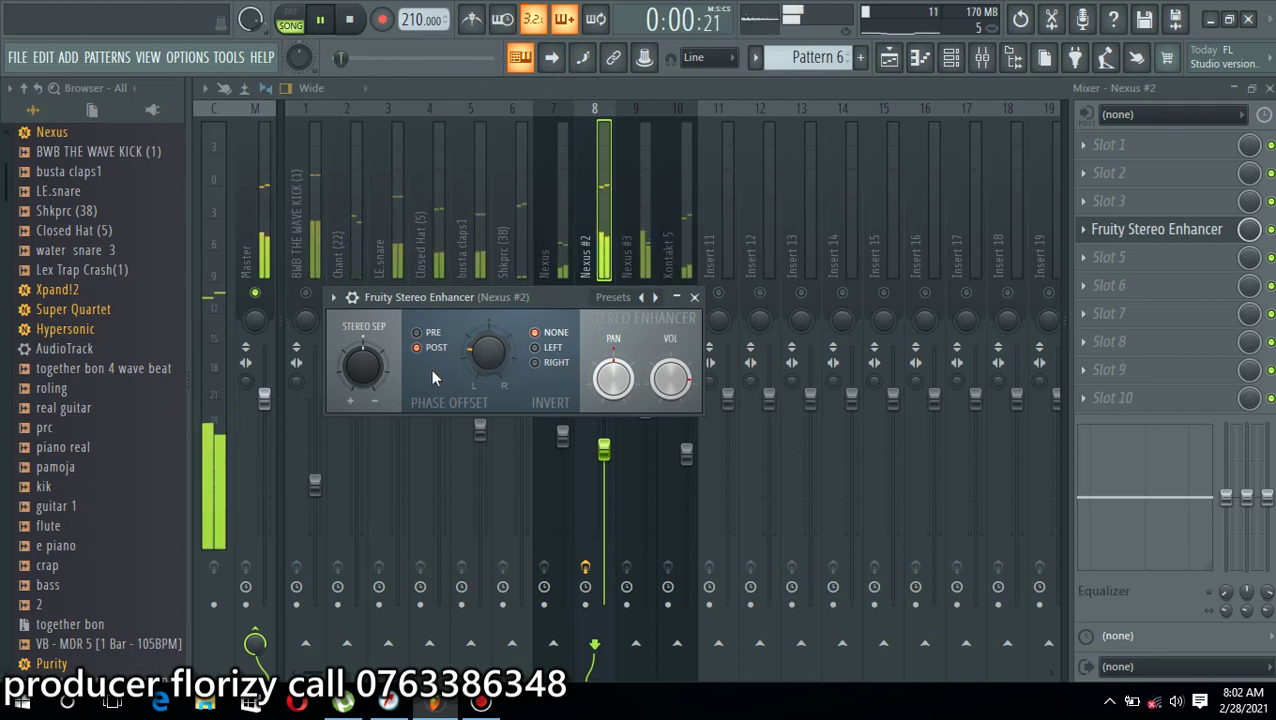
{"action": "left_click_drag", "start_coordinate": [363, 365], "coordinate": [363, 348]}
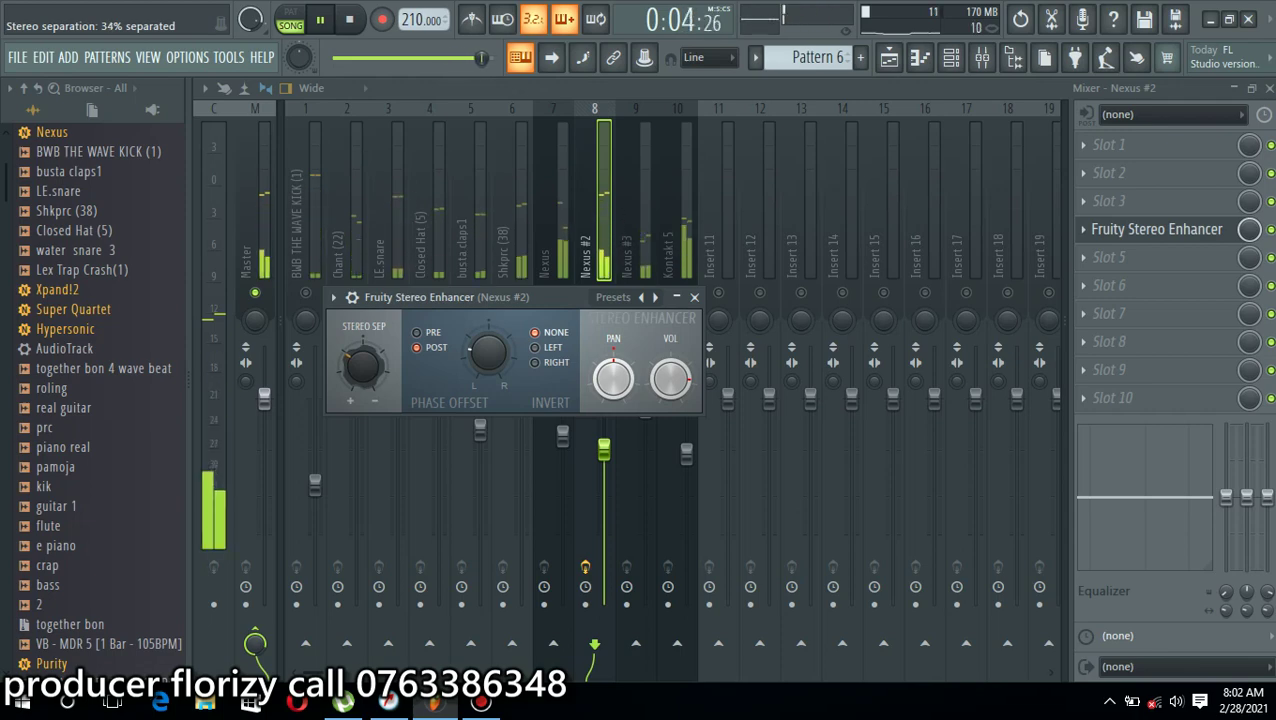
{"action": "left_click", "coordinate": [696, 298]}
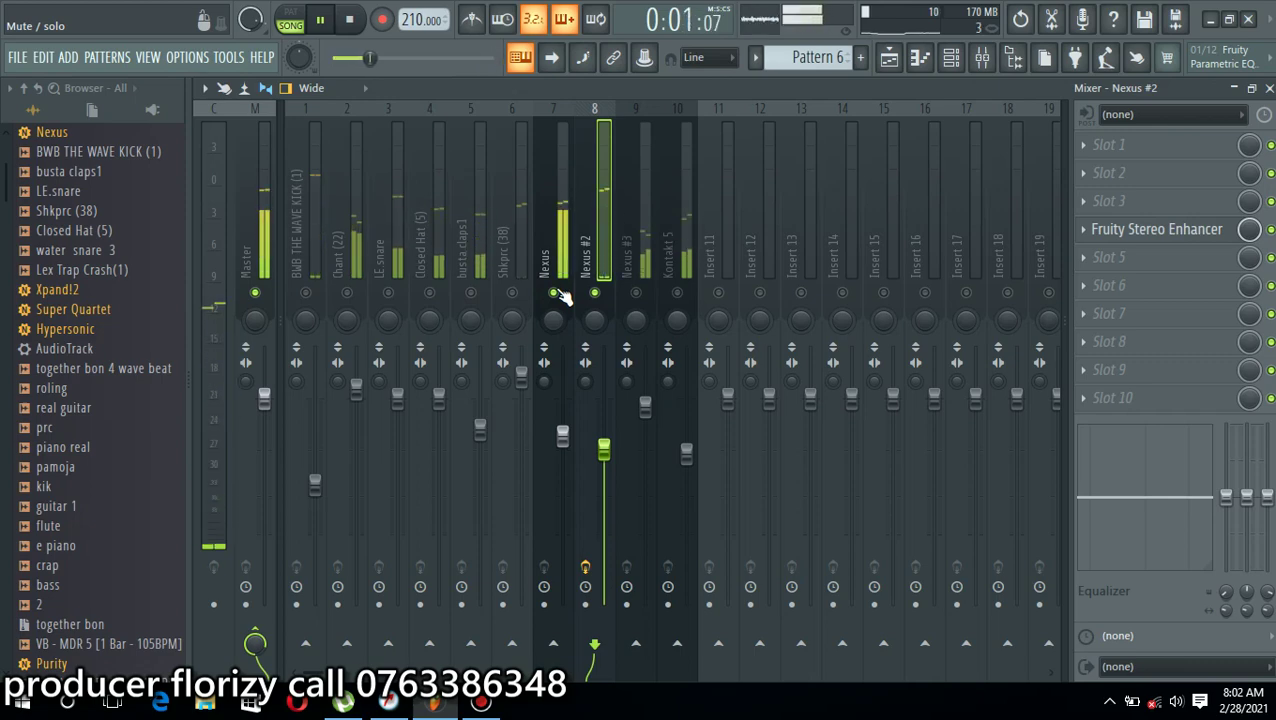
Raise the Nexus #2 fader to 81% and unmute the Nexus #3 track
{"action": "left_click_drag", "start_coordinate": [606, 449], "coordinate": [604, 438]}
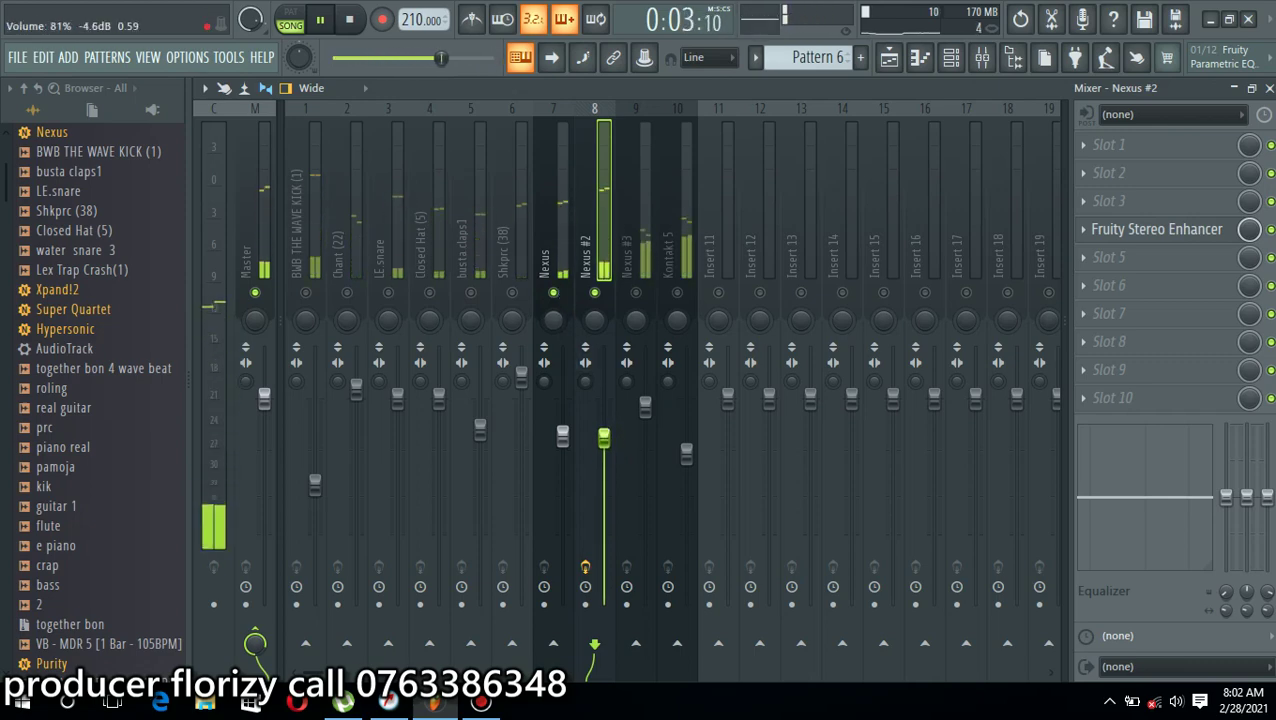
{"action": "left_click", "coordinate": [636, 293]}
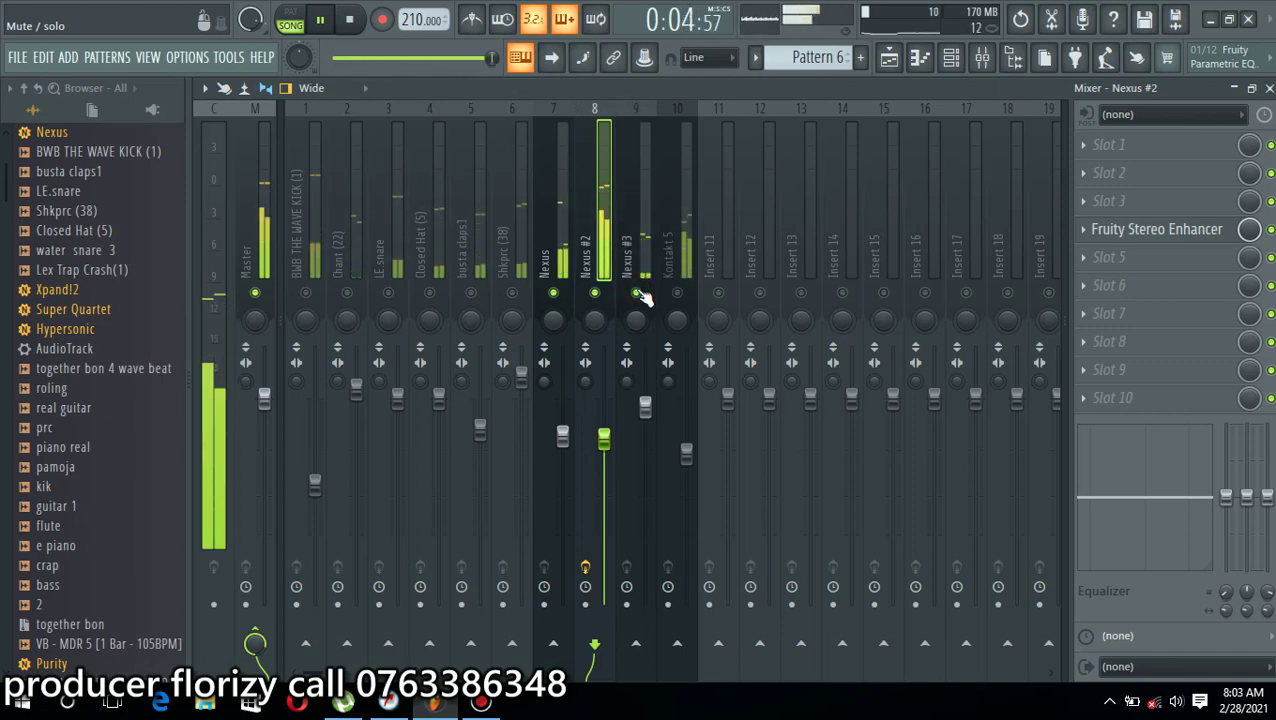
Solo the Kontakt 5 track and load Fruity PanOMatic into its effect slot 4
{"action": "left_click", "coordinate": [677, 293]}
{"action": "left_click", "coordinate": [684, 270]}
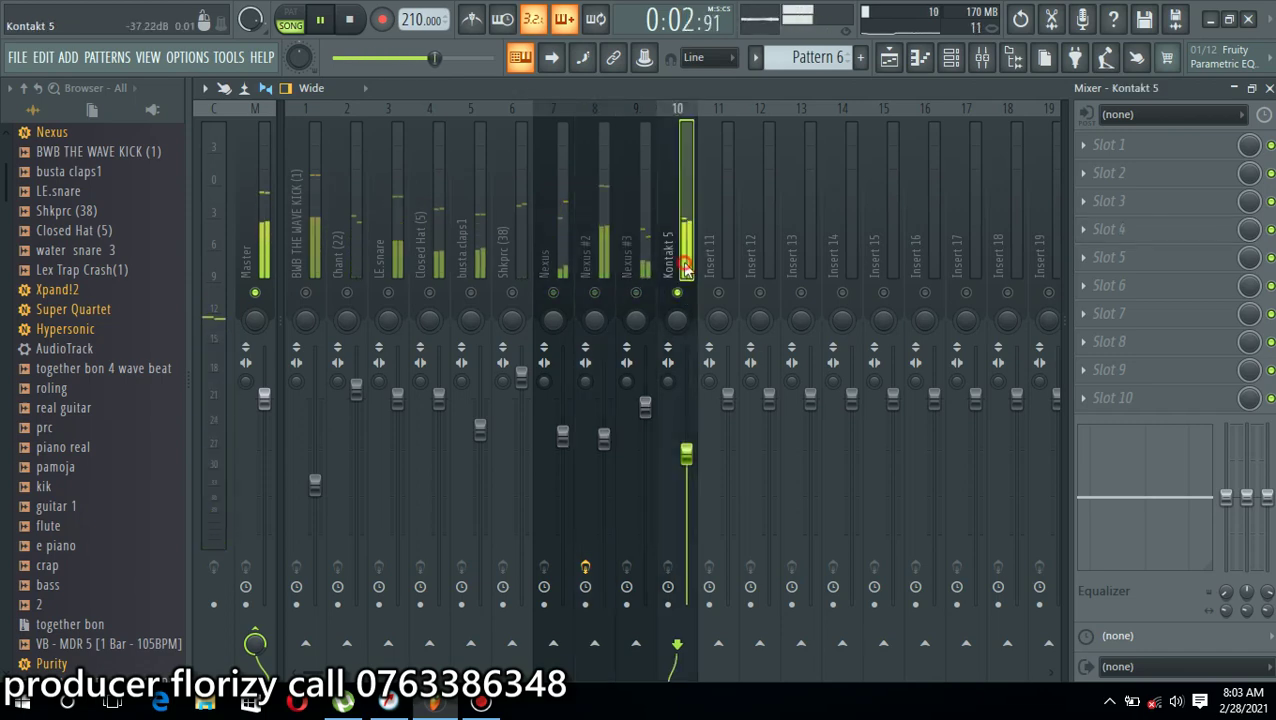
{"action": "left_click", "coordinate": [1105, 240]}
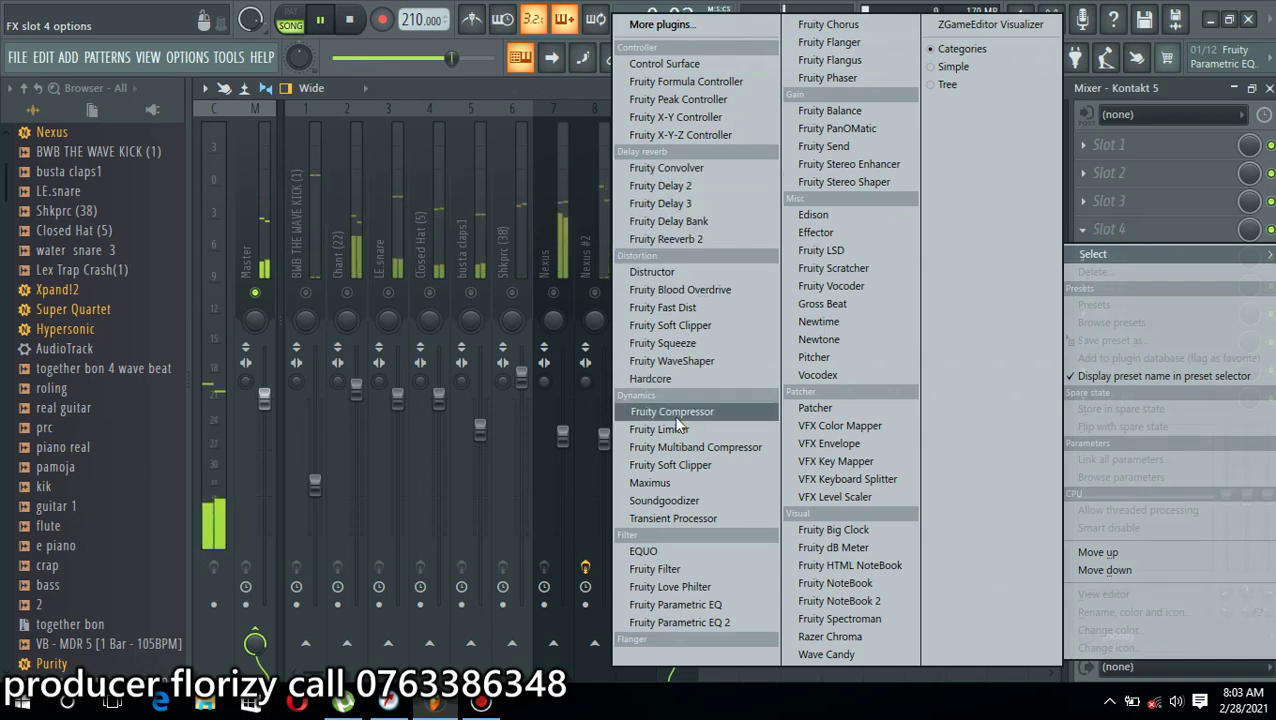
{"action": "left_click", "coordinate": [852, 131]}
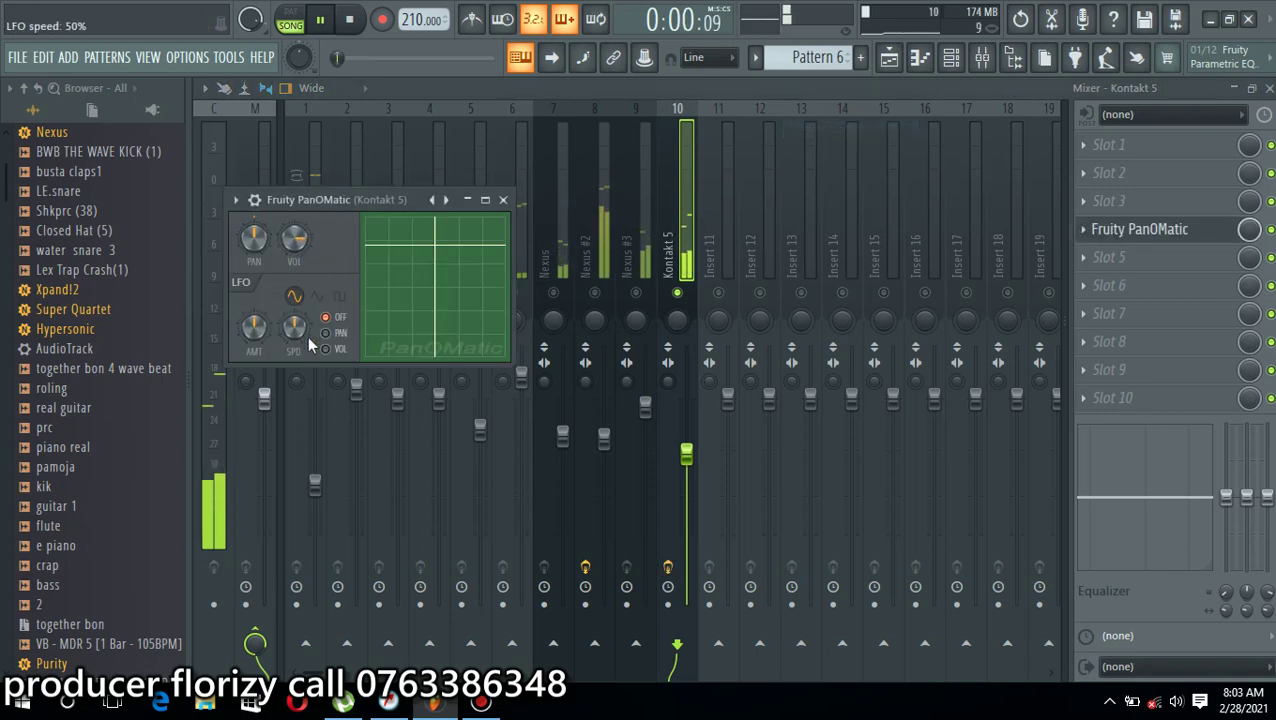
Set the PanOMatic LFO to target PAN with an amount of 90%, and raise the Kontakt 5 fader to 79%
{"action": "key", "text": "space"}
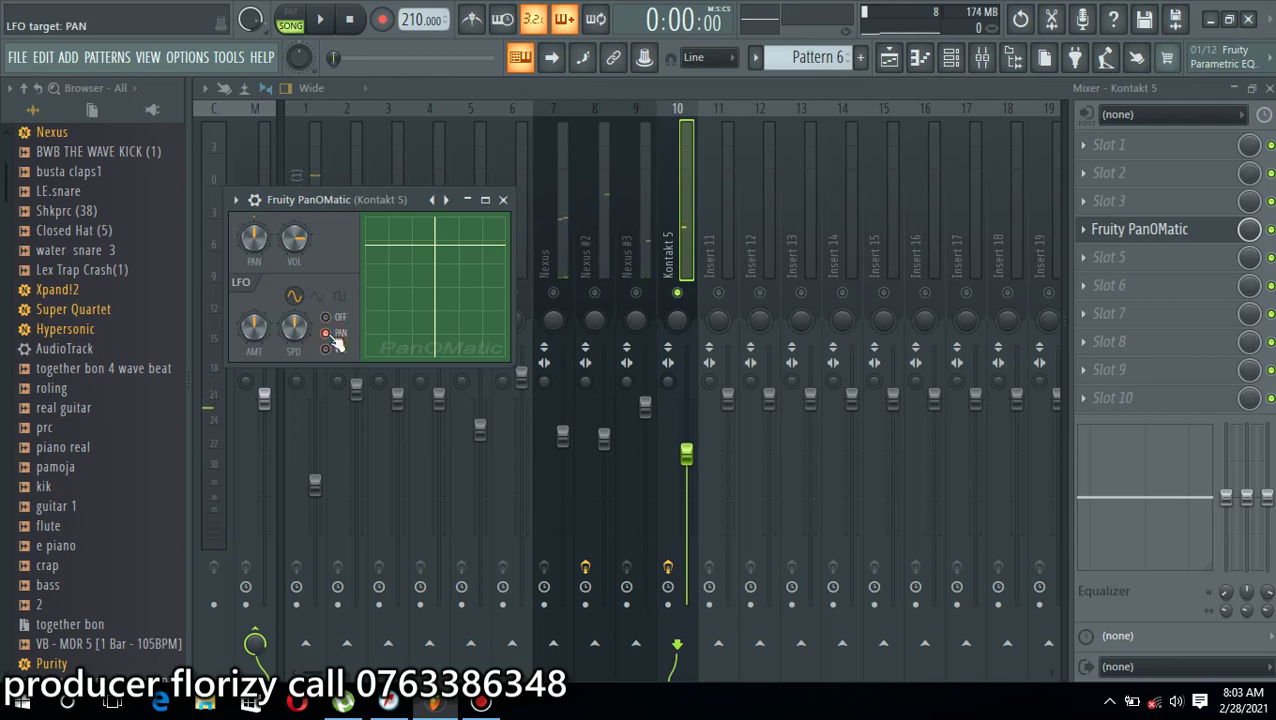
{"action": "key", "text": "space"}
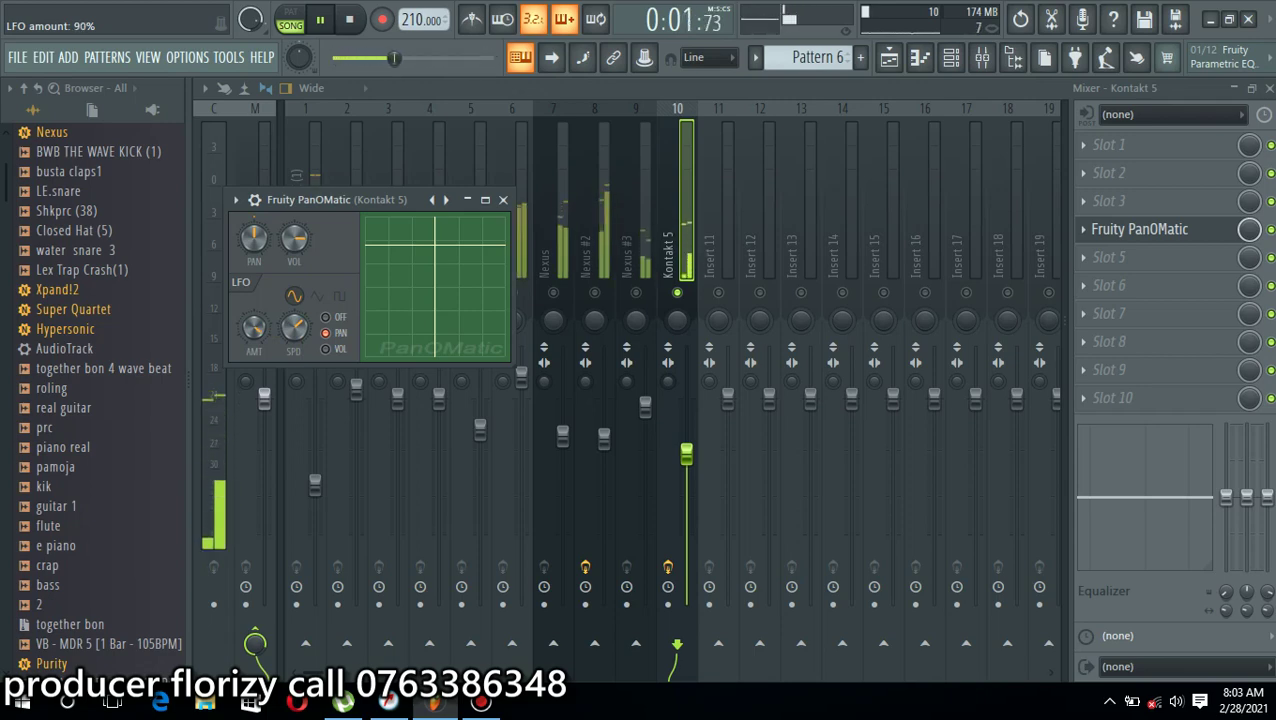
{"action": "left_click", "coordinate": [503, 199]}
{"action": "left_click_drag", "start_coordinate": [686, 455], "coordinate": [686, 441]}
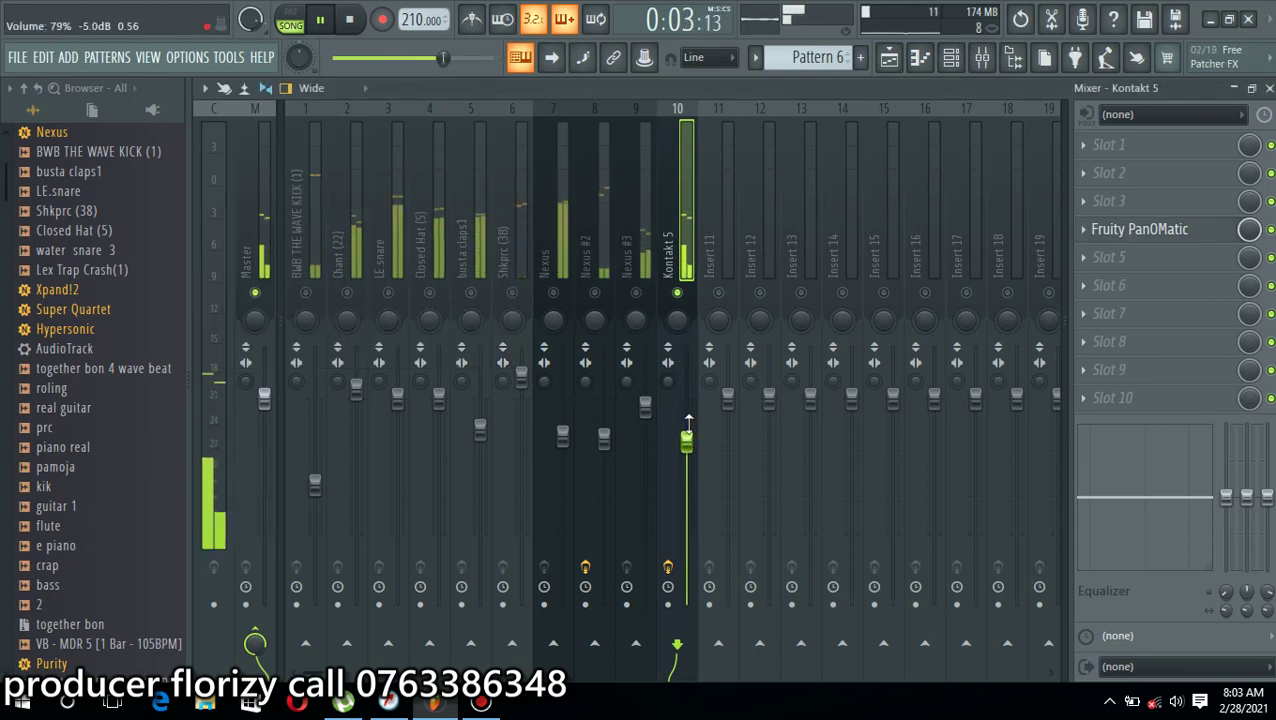
Load Fruity Chorus into effect slot 5 of the Kontakt 5 track and restart playback
{"action": "key", "text": "space"}
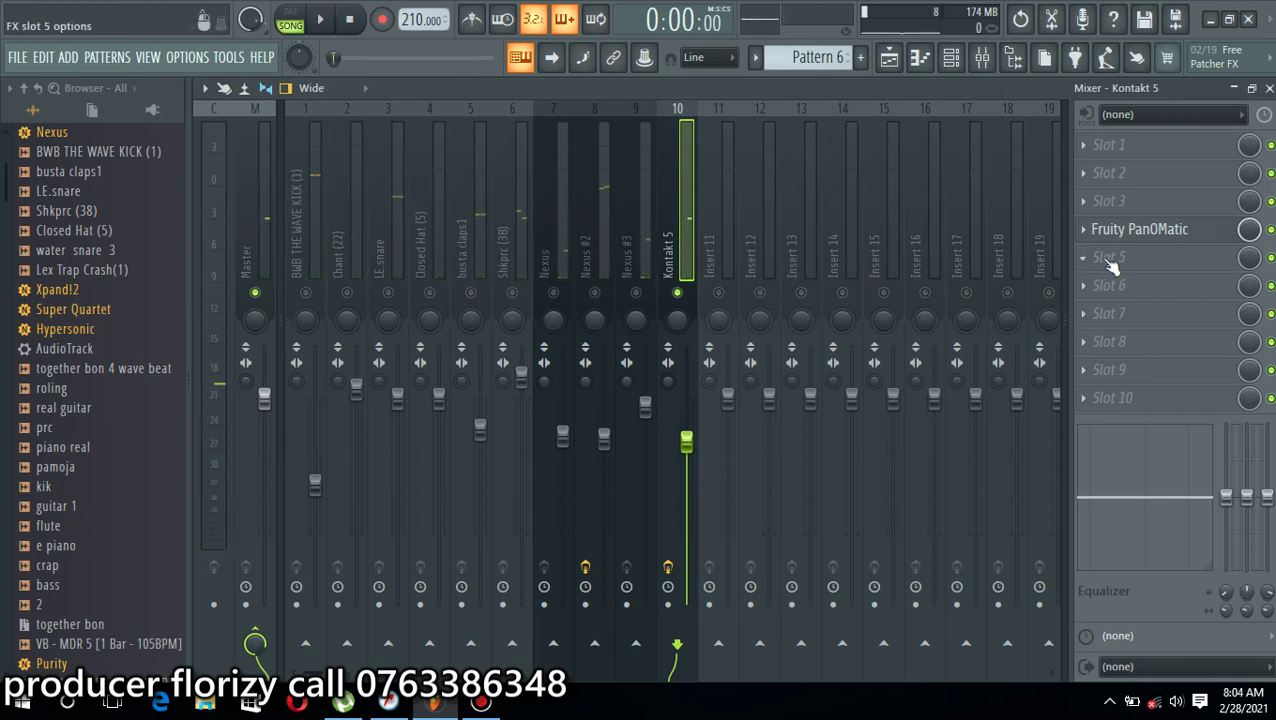
{"action": "left_click", "coordinate": [1091, 262]}
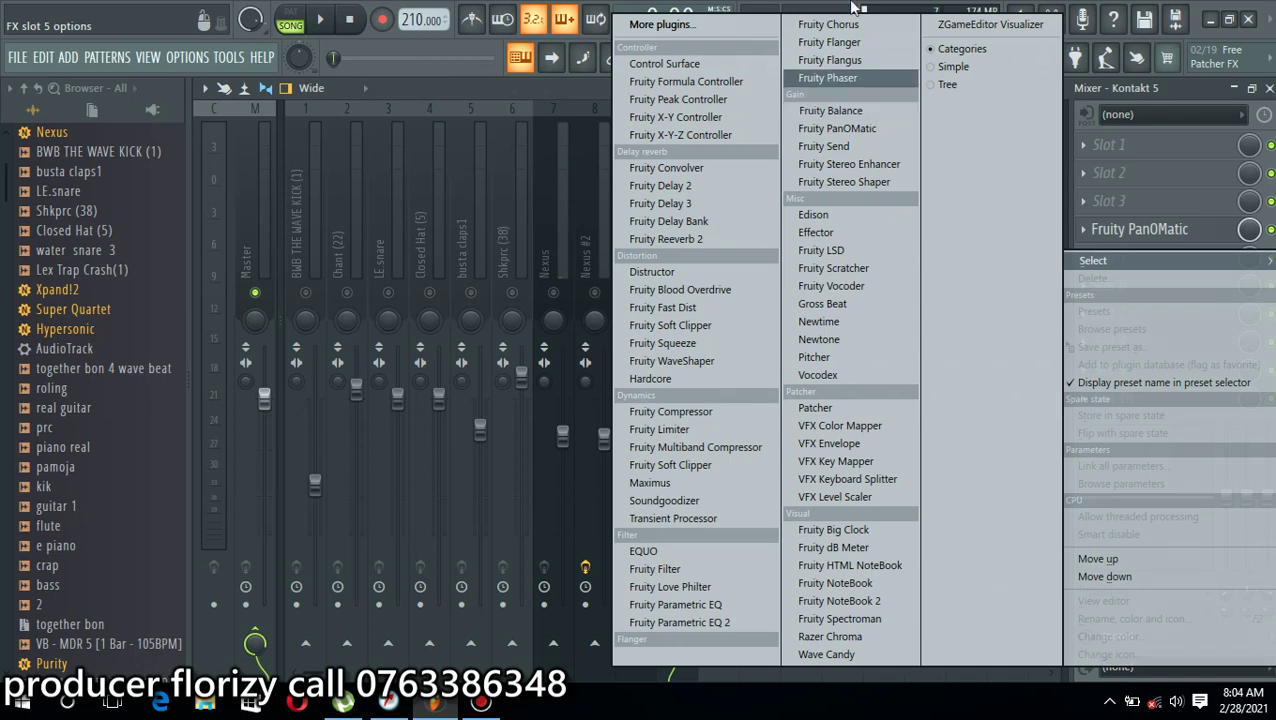
{"action": "left_click", "coordinate": [829, 24]}
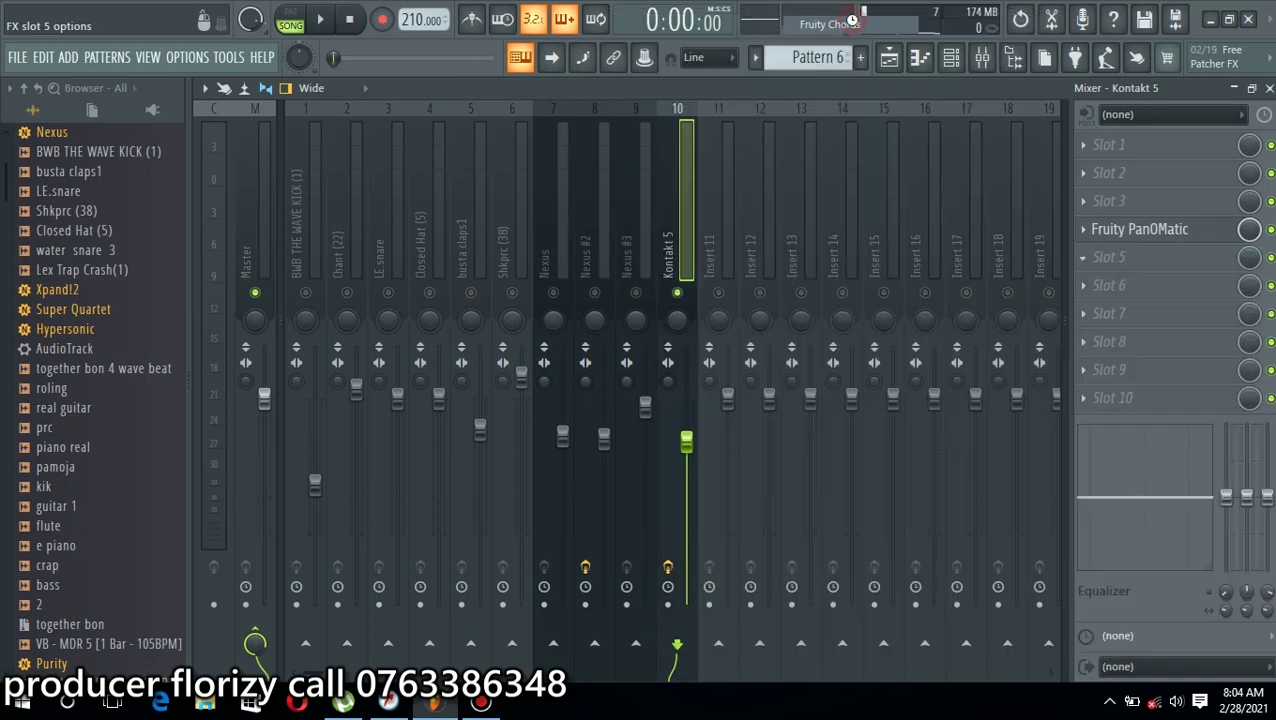
{"action": "key", "text": "space"}
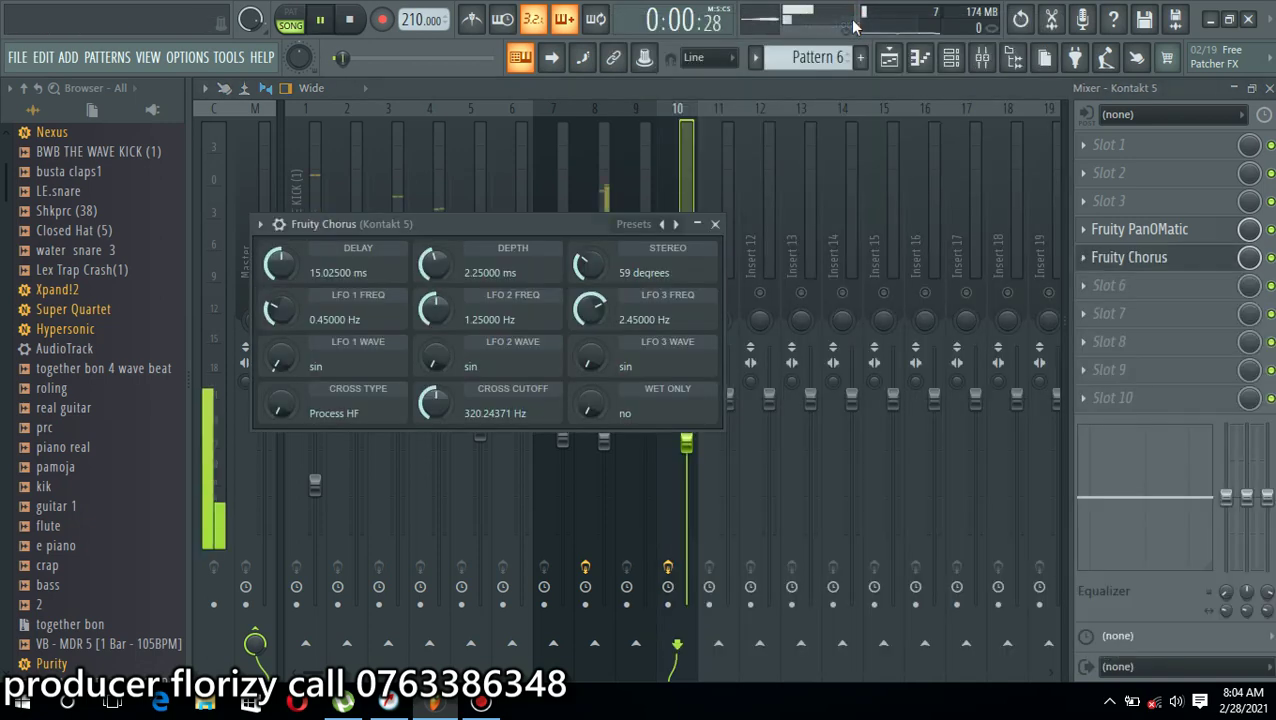
Switch Fruity Chorus to its next preset and lower the effect's mix level on Kontakt 5
{"action": "left_click", "coordinate": [677, 225]}
{"action": "left_click", "coordinate": [715, 224]}
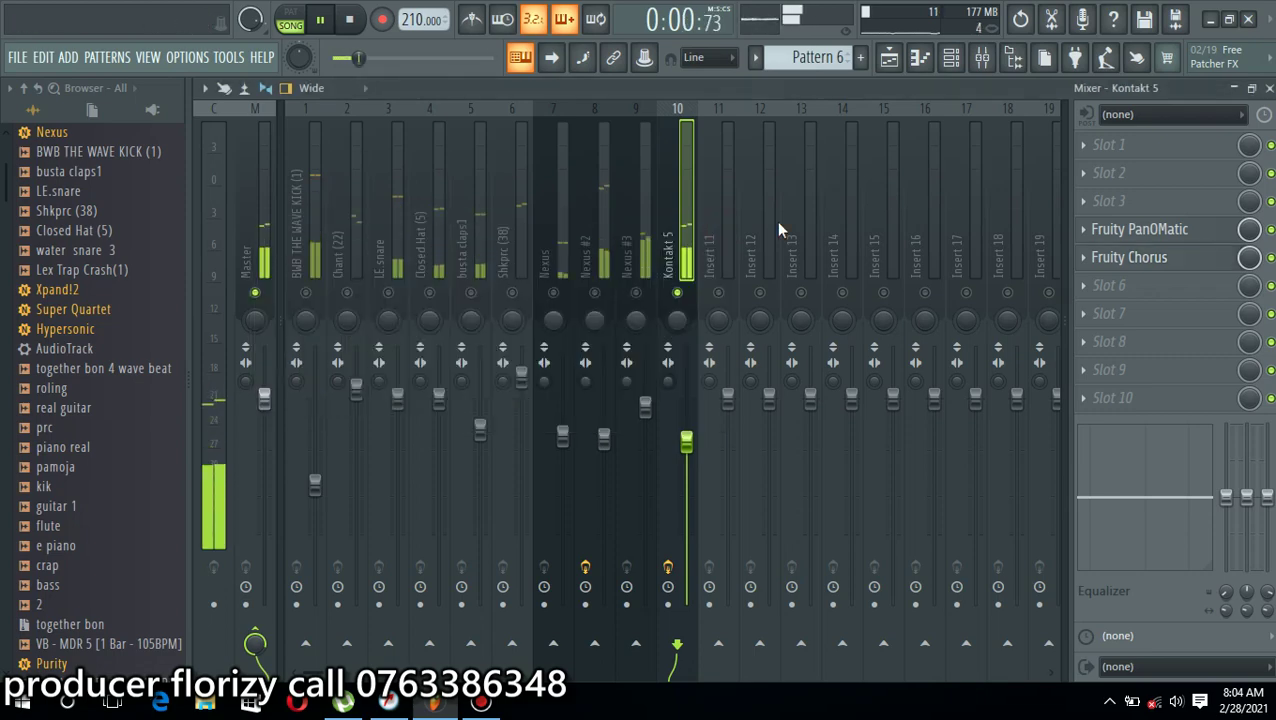
{"action": "left_click_drag", "start_coordinate": [1249, 257], "coordinate": [1249, 290]}
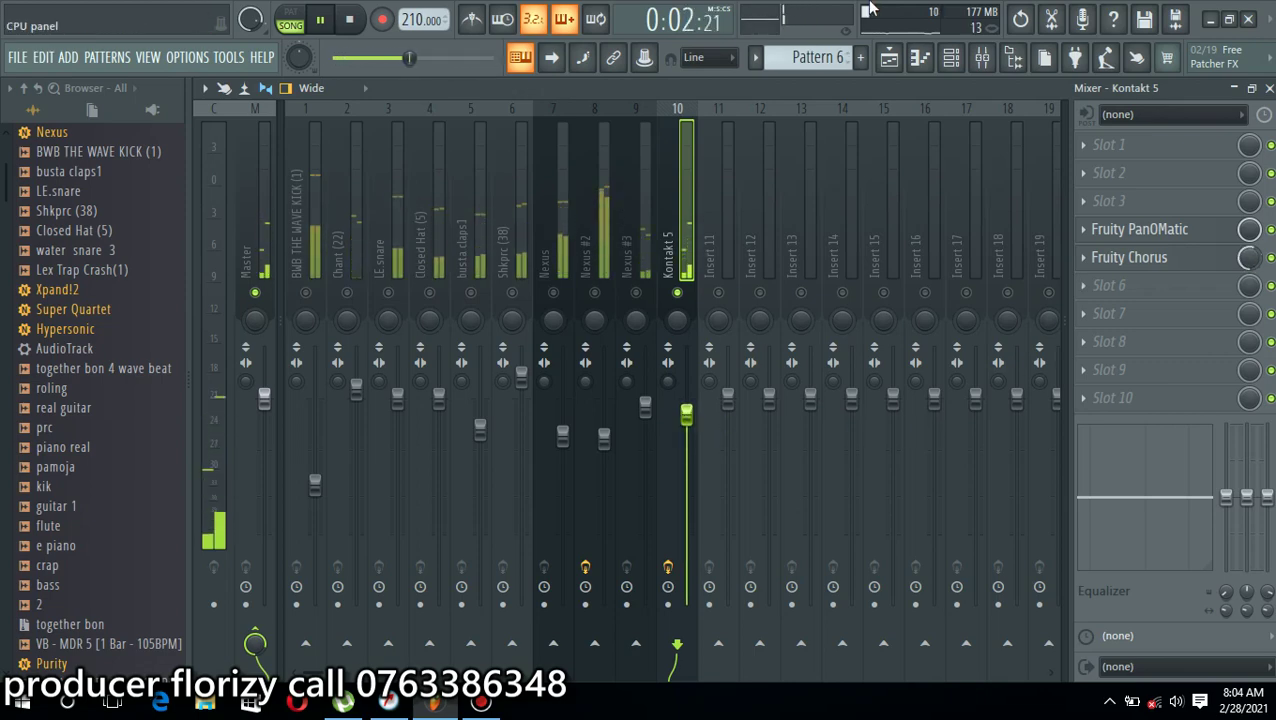
Reset the Kontakt 5 channel volume in the Channel rack and set its mixer fader to 81%
{"action": "left_click", "coordinate": [951, 68]}
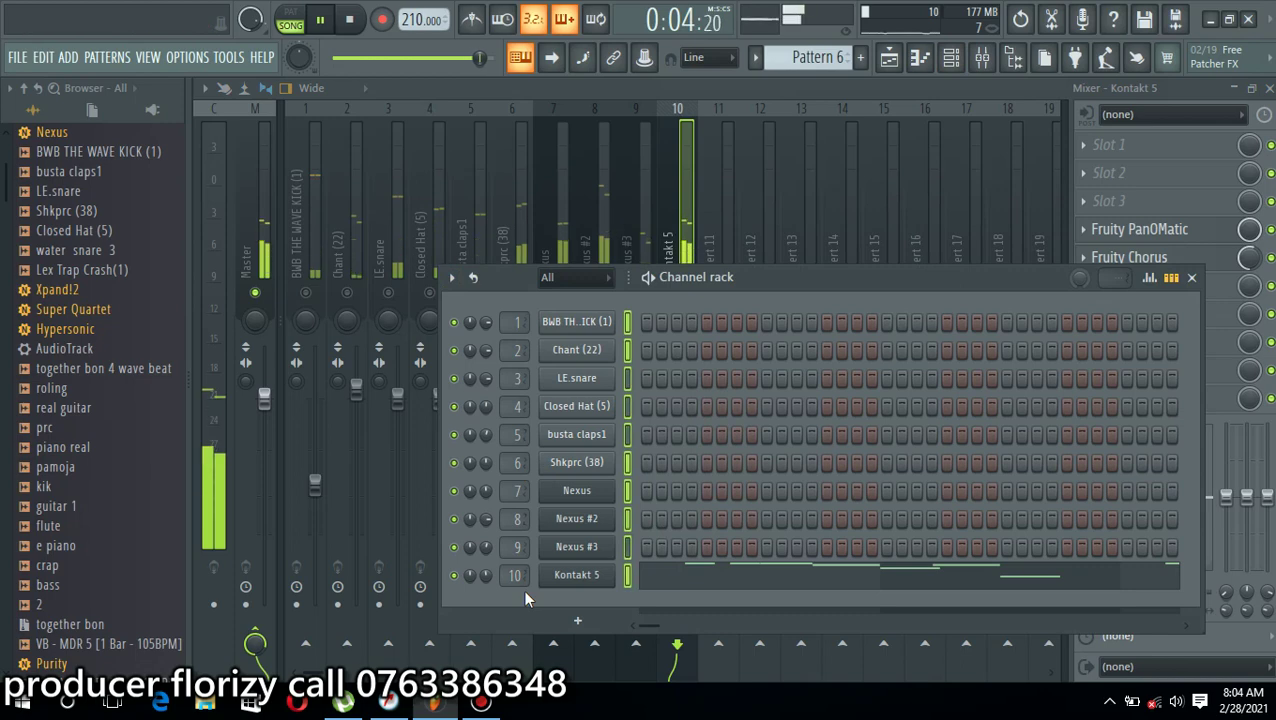
{"action": "right_click", "coordinate": [487, 583]}
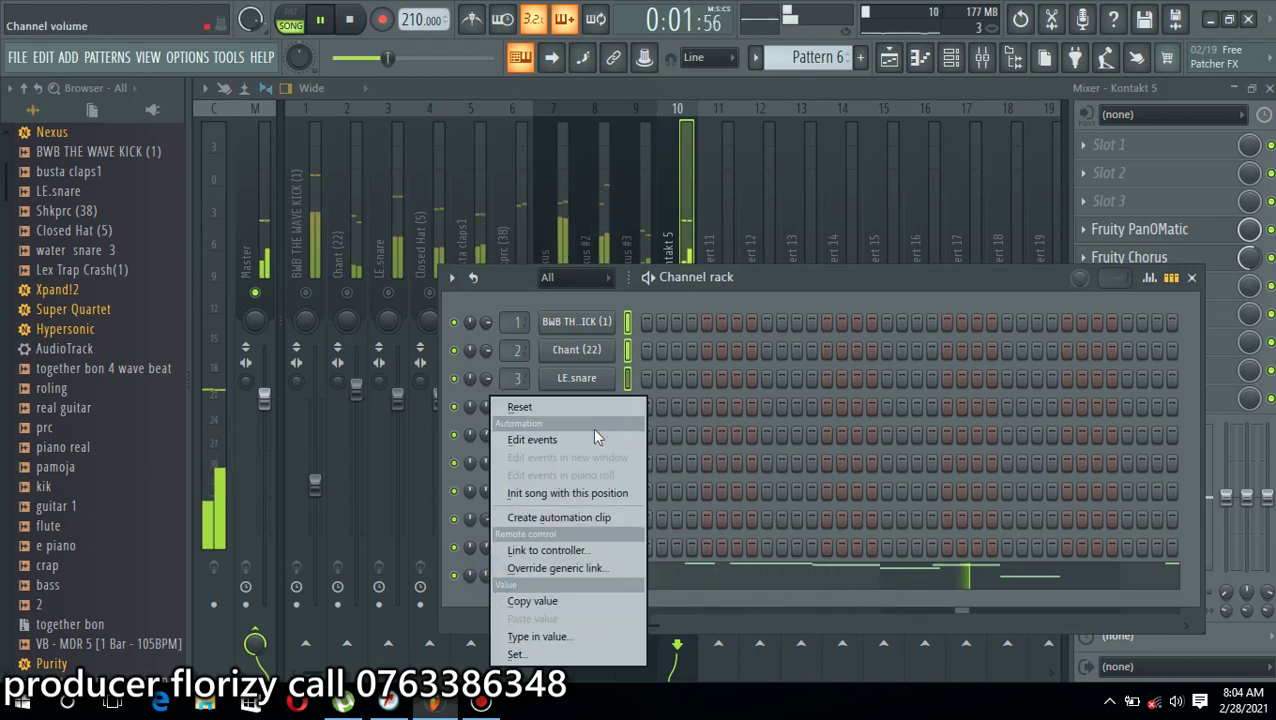
{"action": "left_click", "coordinate": [597, 407]}
{"action": "left_click", "coordinate": [758, 90]}
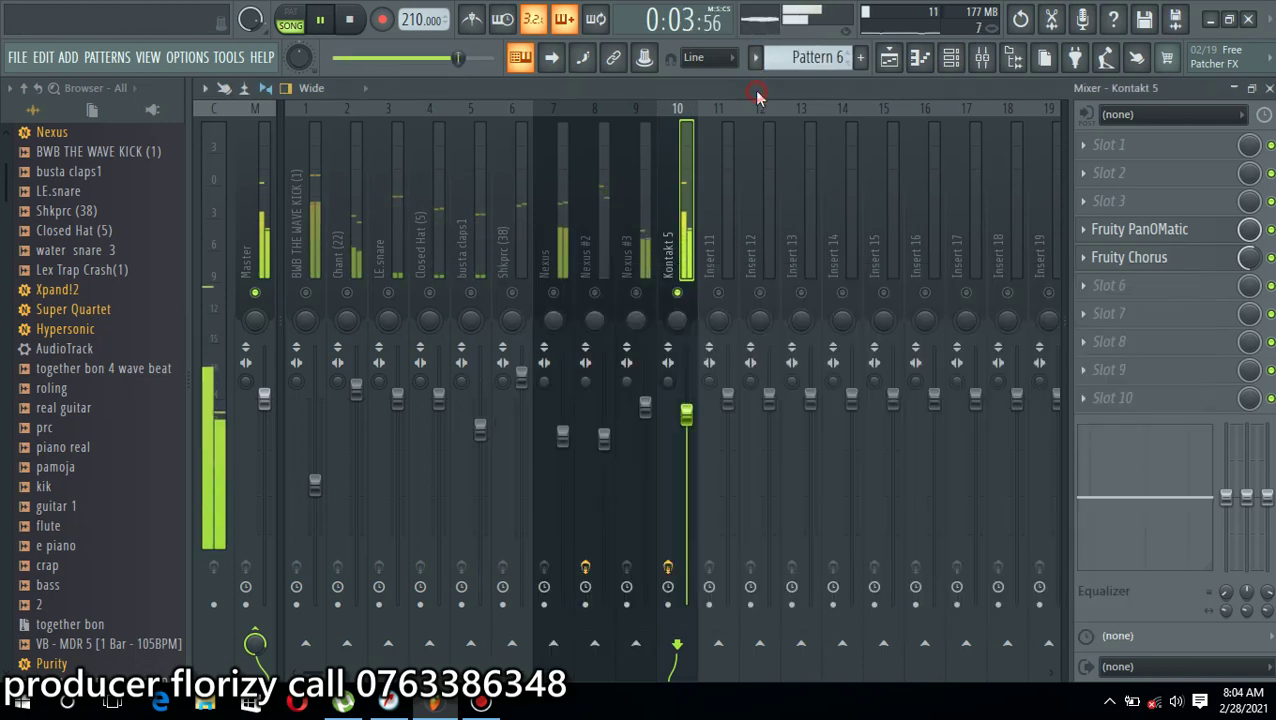
{"action": "left_click_drag", "start_coordinate": [688, 414], "coordinate": [690, 447]}
{"action": "key", "text": "space"}
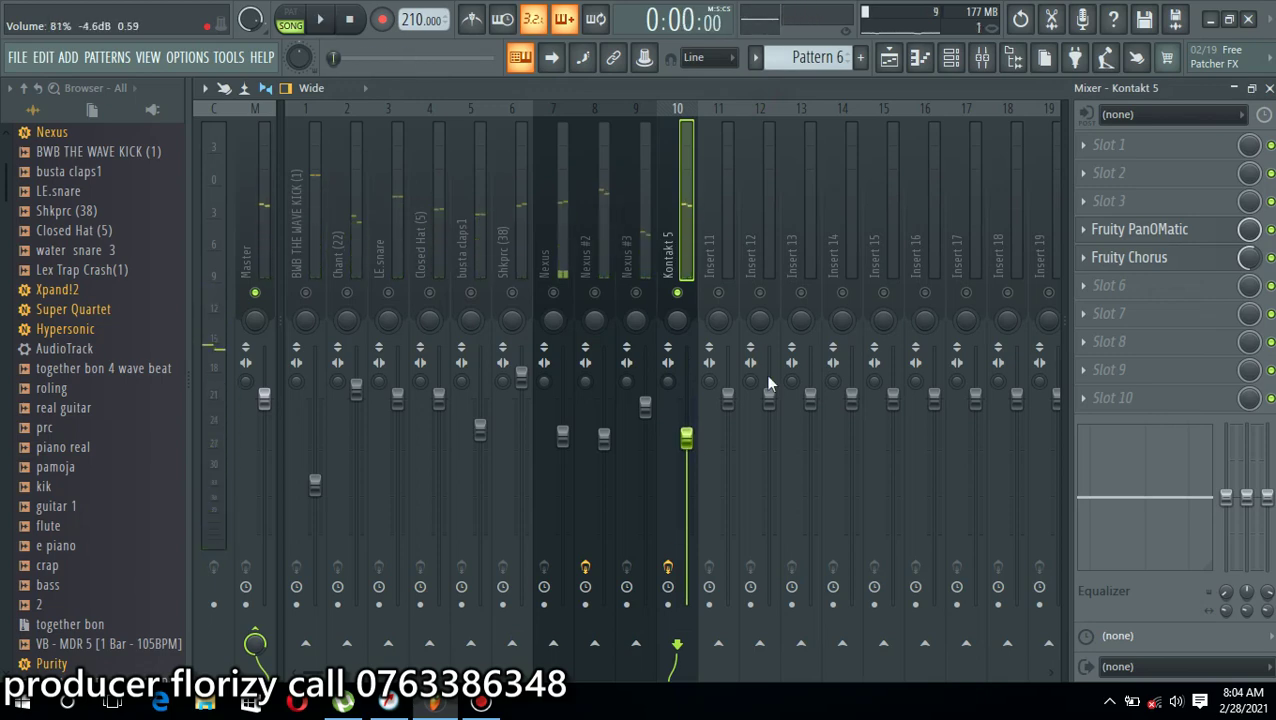
Load Patcher into effect slot 8 of the Kontakt 5 track and reposition its window
{"action": "left_click", "coordinate": [1105, 342]}
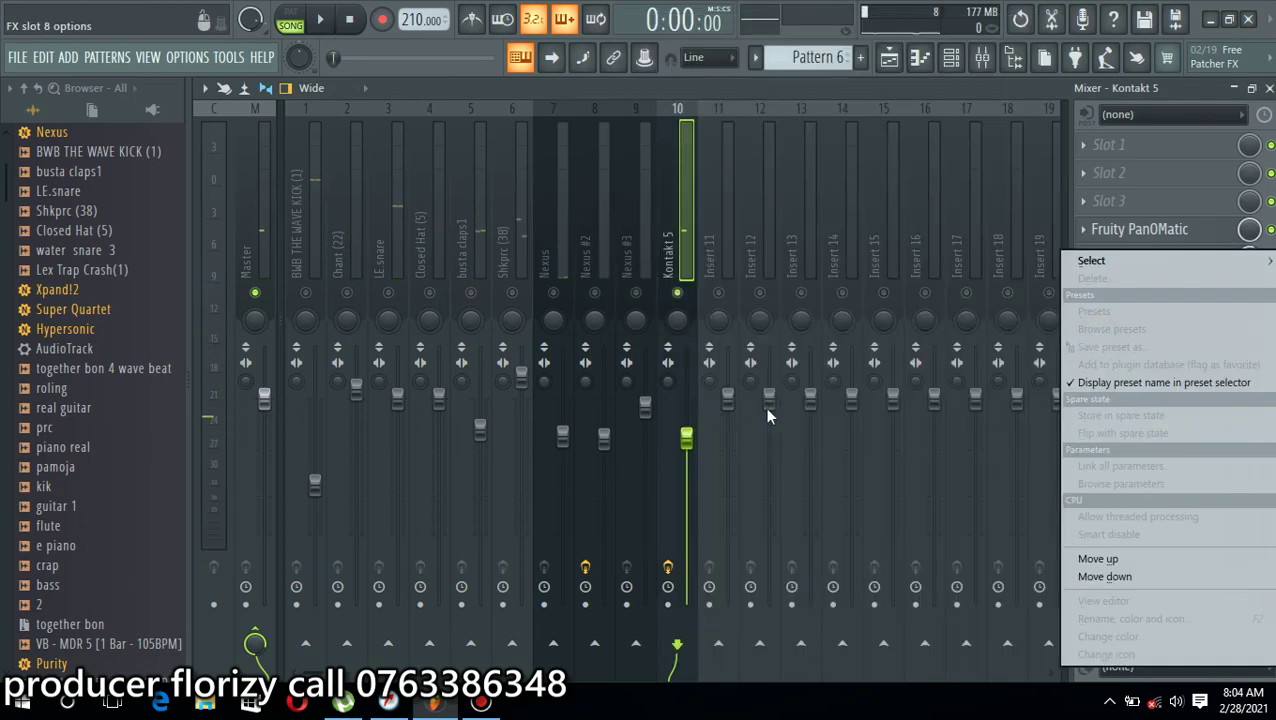
{"action": "mouse_move", "coordinate": [1105, 262]}
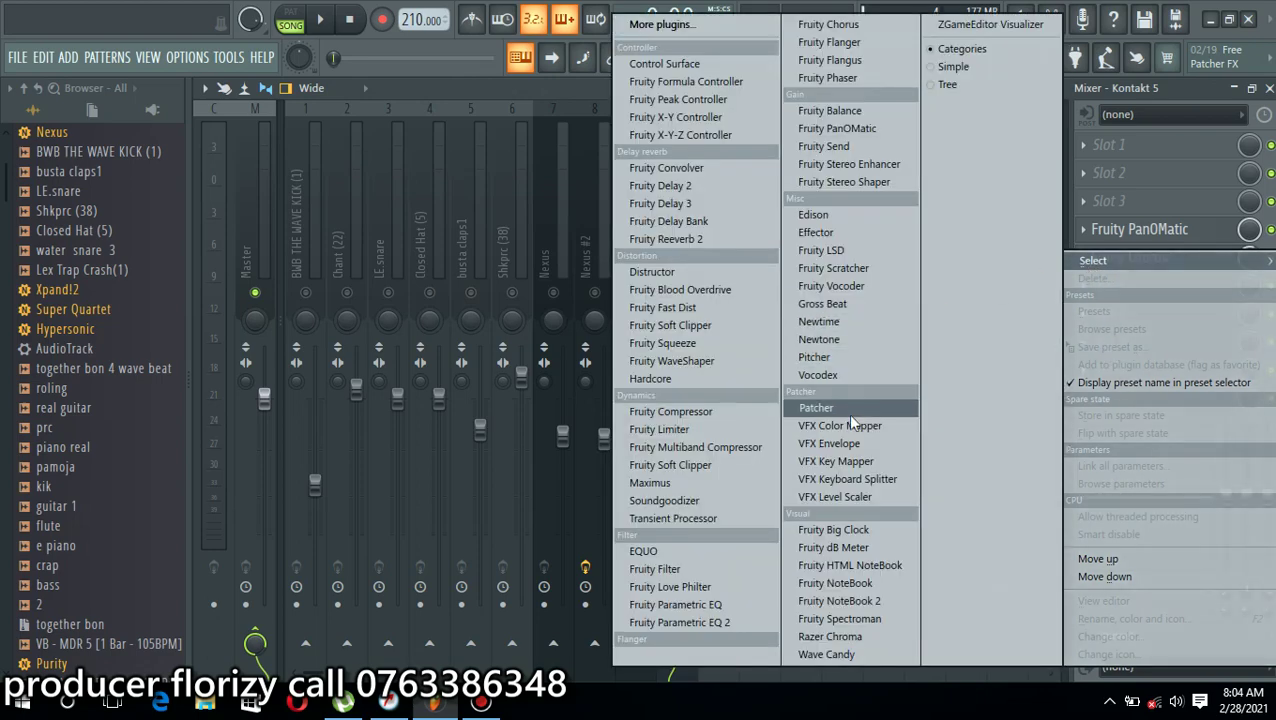
{"action": "left_click", "coordinate": [848, 413]}
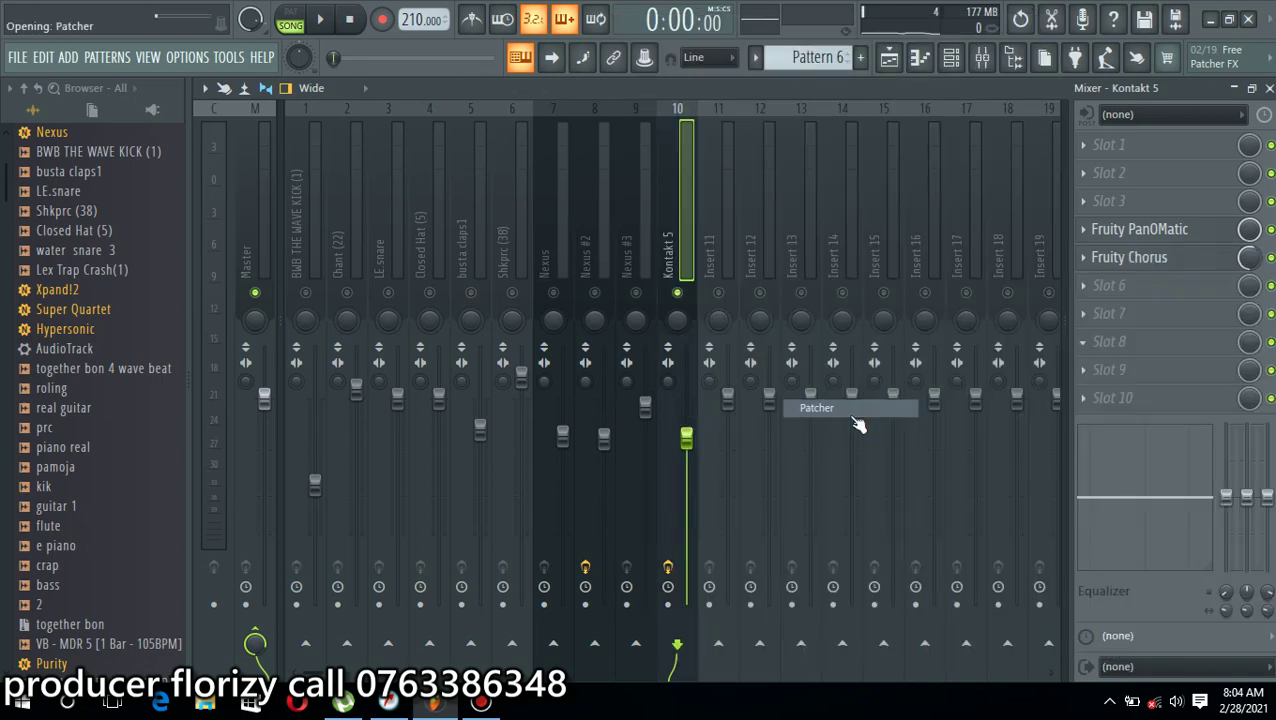
{"action": "left_click_drag", "start_coordinate": [577, 303], "coordinate": [572, 140]}
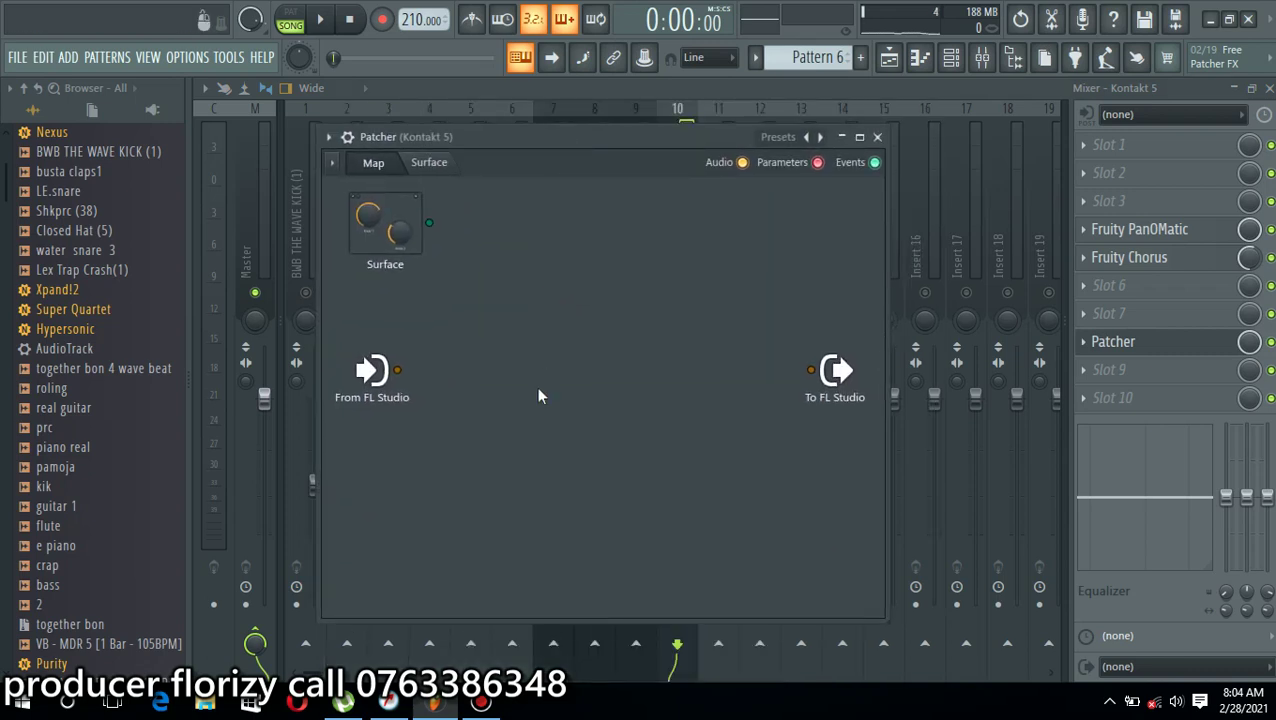
Connect Patcher's From FL Studio audio output to the To FL Studio input and play the track
{"action": "key", "text": "space"}
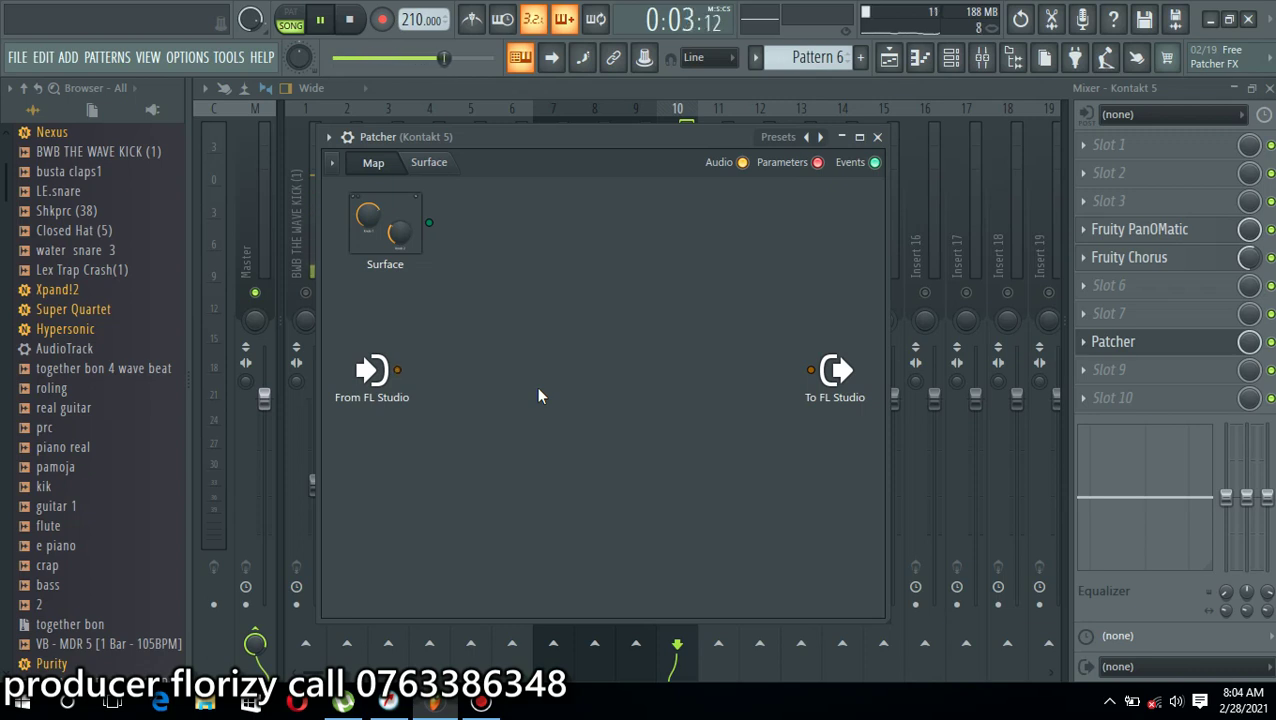
{"action": "key", "text": "space"}
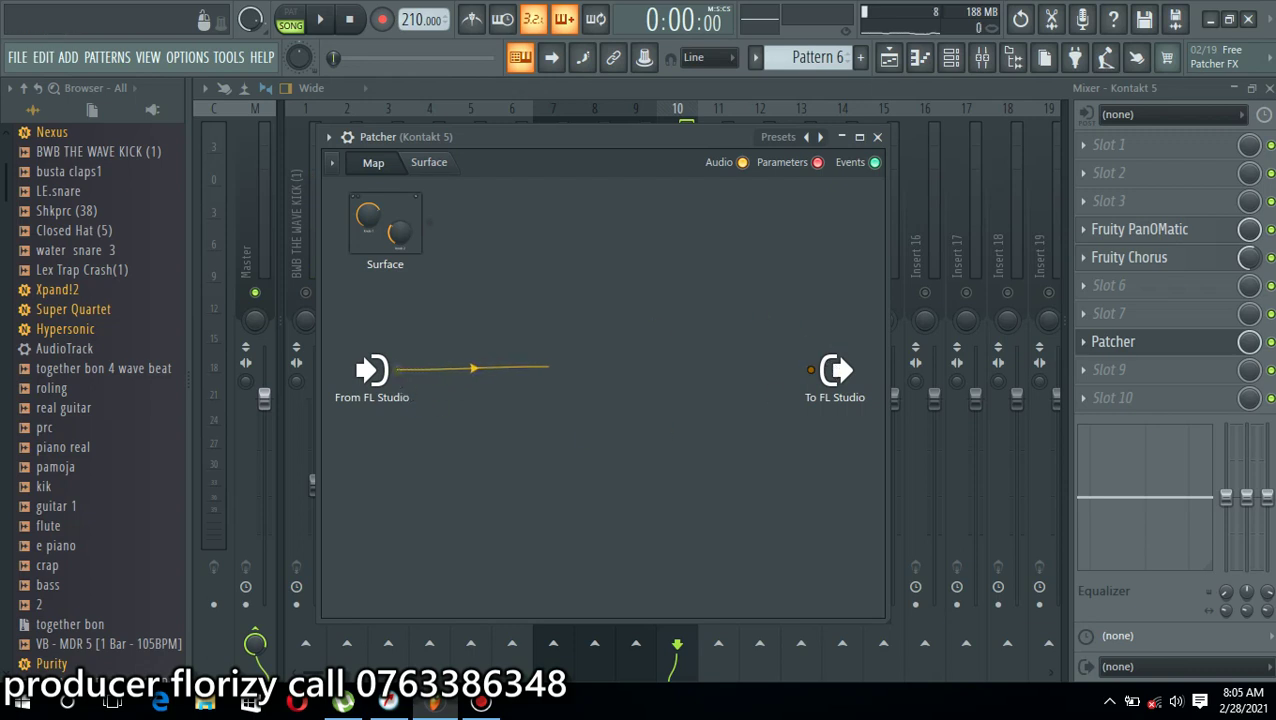
{"action": "left_click_drag", "start_coordinate": [647, 366], "coordinate": [721, 375]}
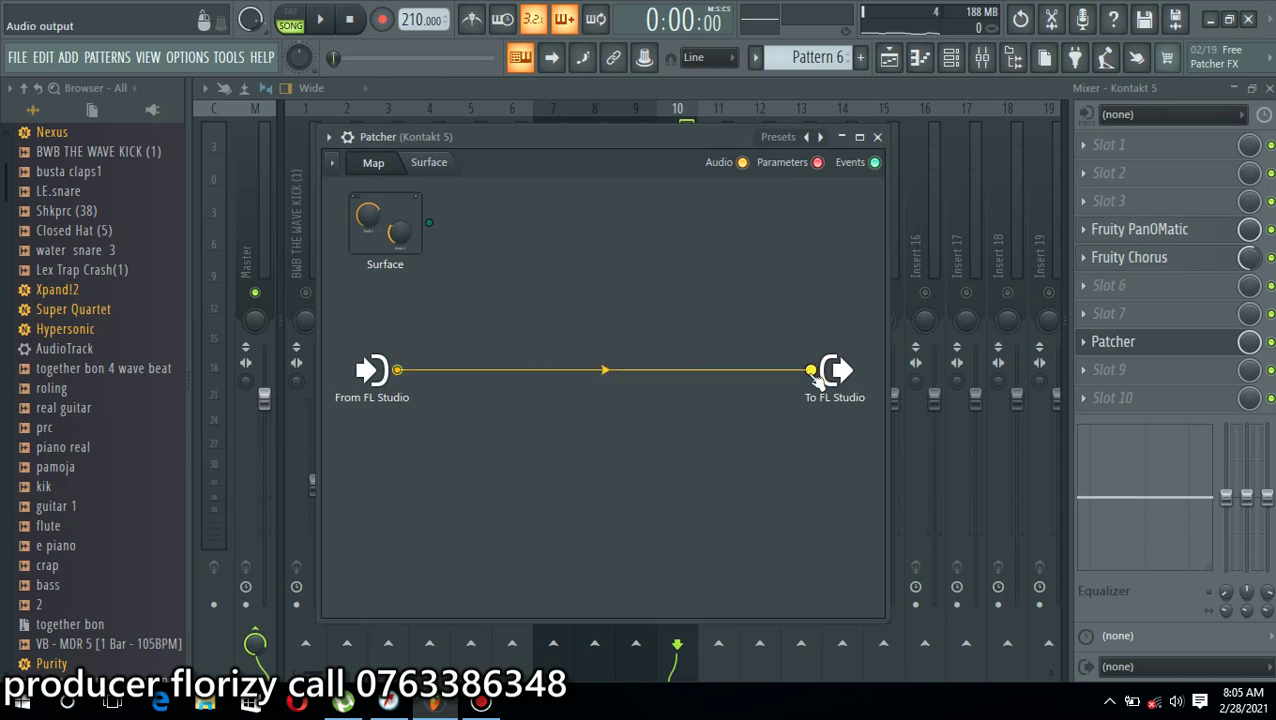
{"action": "key", "text": "space"}
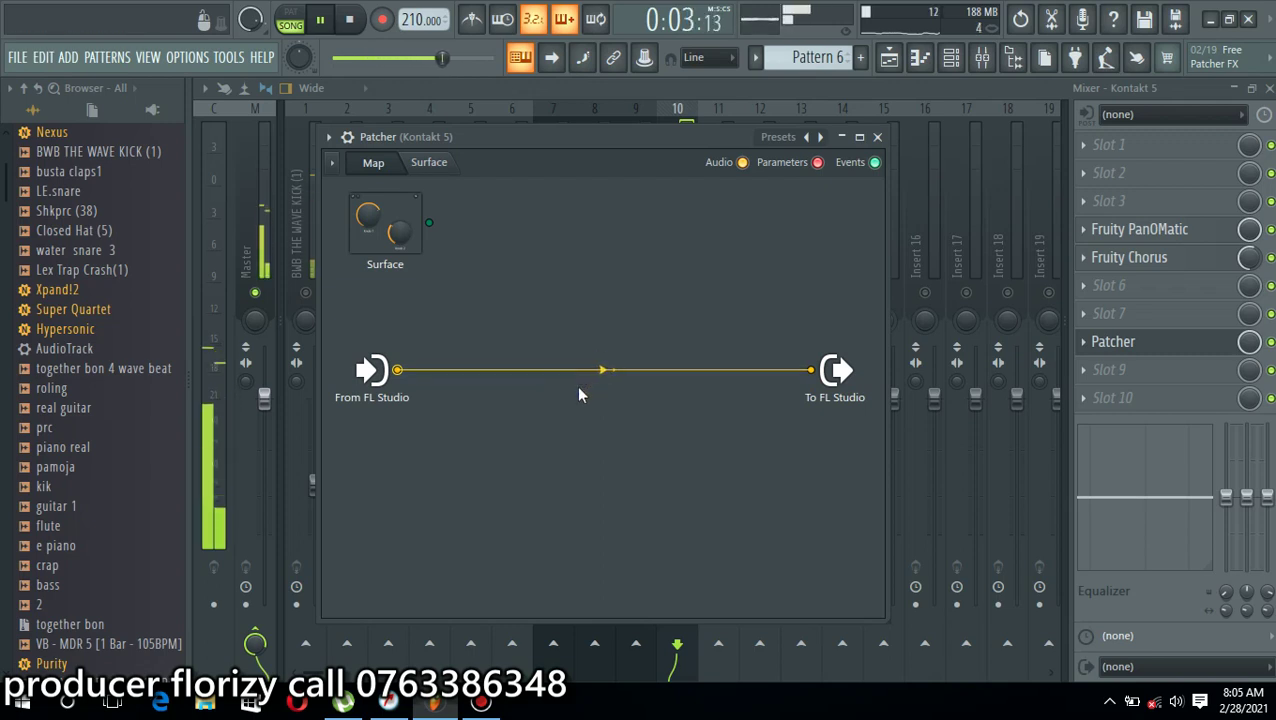
Stop playback and remove the direct audio link between From FL Studio and To FL Studio in Patcher
{"action": "key", "text": "ctrl+z"}
{"action": "key", "text": "ctrl+z"}
{"action": "key", "text": "space"}
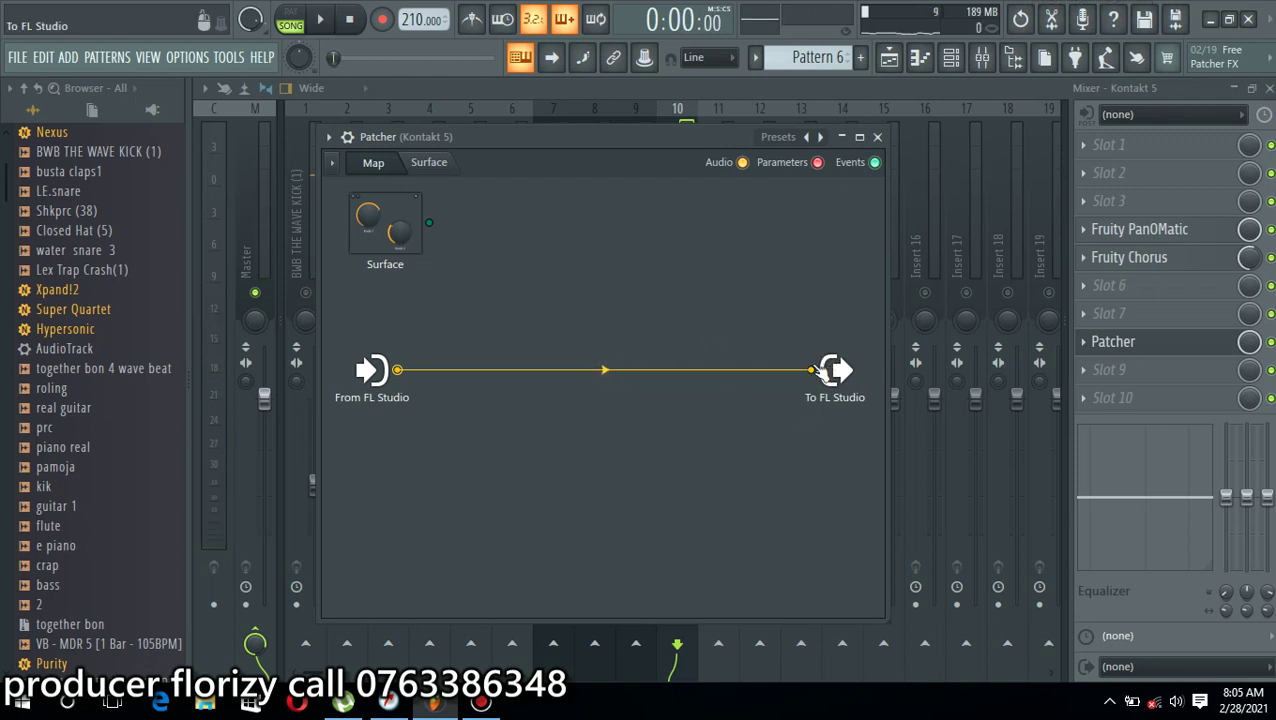
{"action": "left_click_drag", "start_coordinate": [812, 371], "coordinate": [719, 363]}
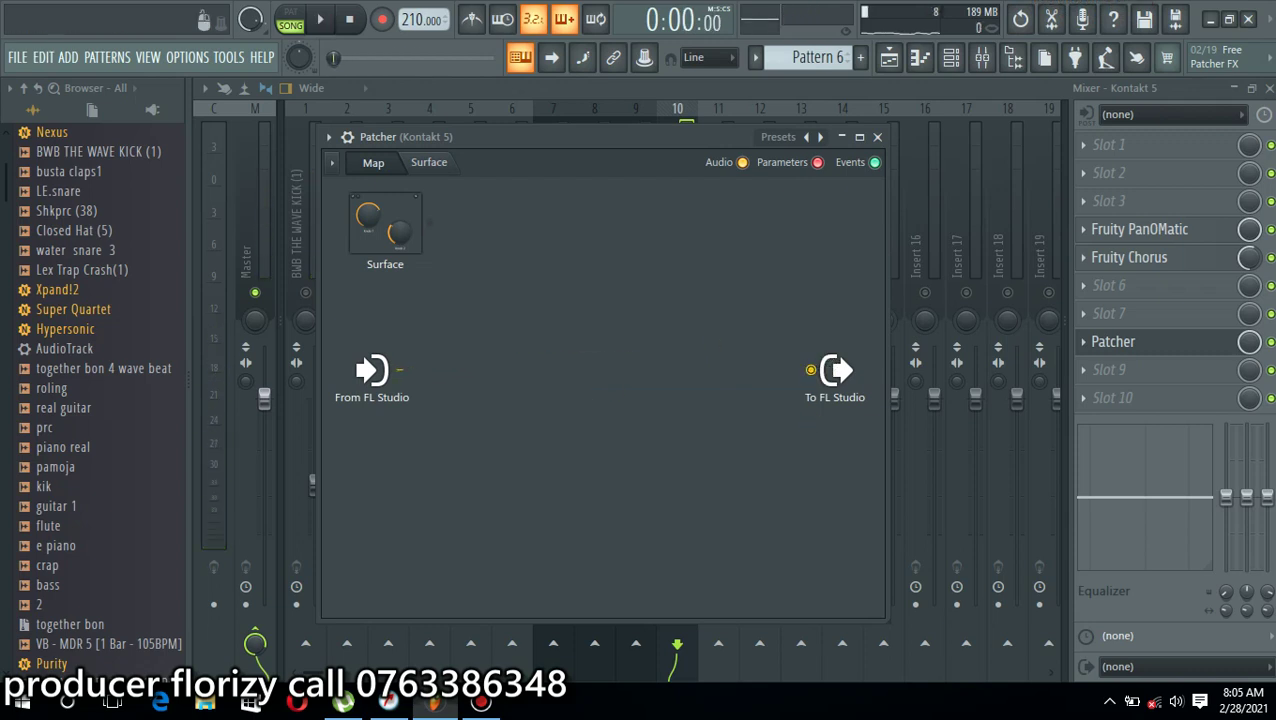
Add Fruity Convolver to the Patcher map between From FL Studio and To FL Studio and shift it slightly higher
{"action": "right_click", "coordinate": [563, 352]}
{"action": "mouse_move", "coordinate": [588, 381]}
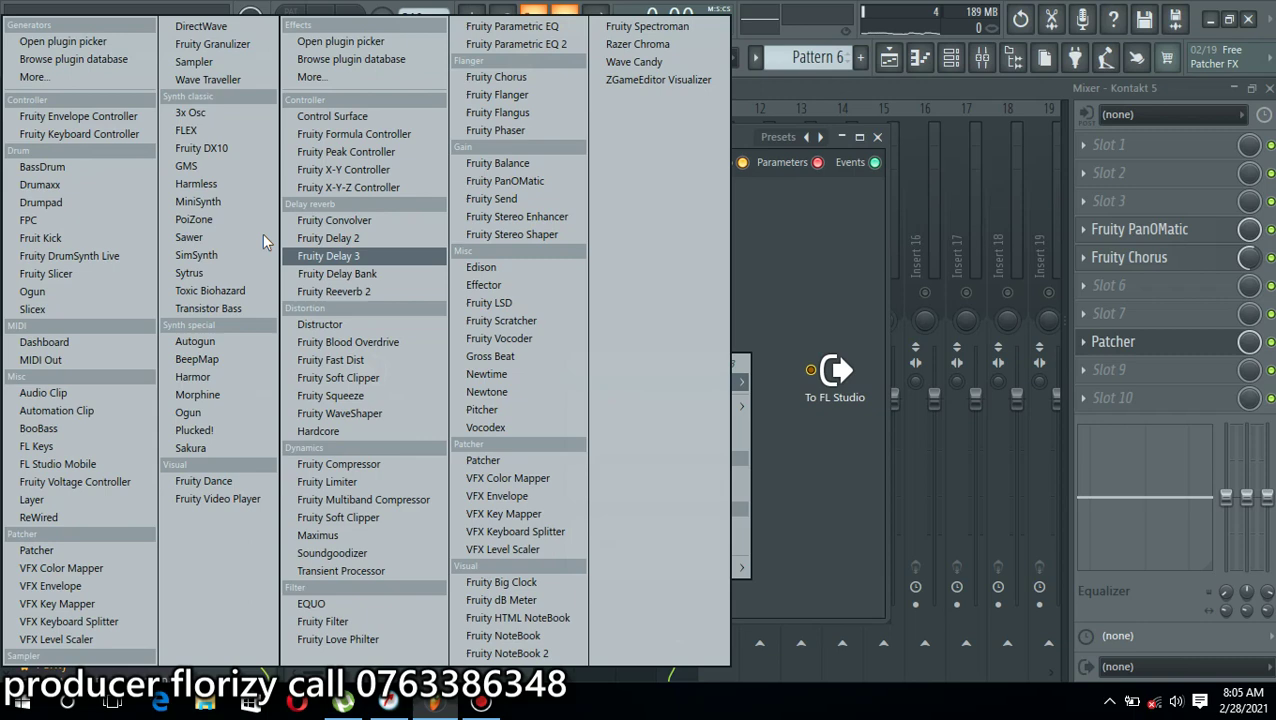
{"action": "left_click", "coordinate": [354, 219]}
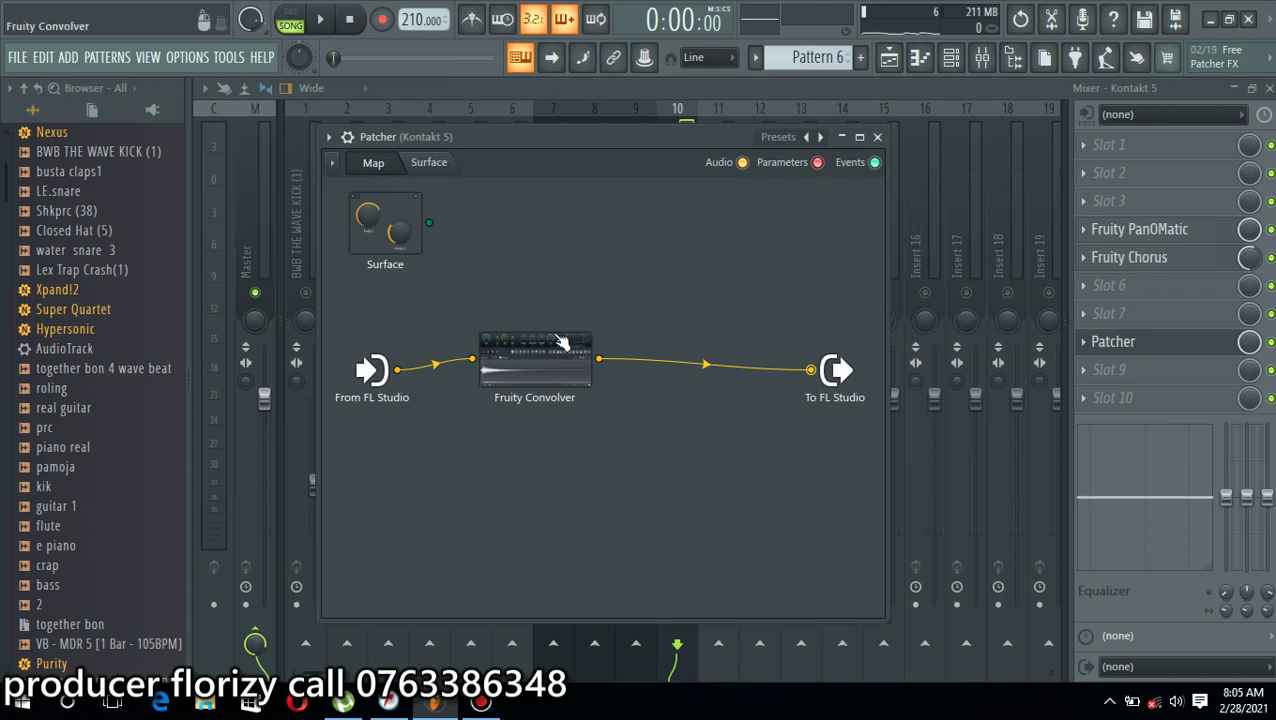
{"action": "left_click_drag", "start_coordinate": [547, 371], "coordinate": [598, 345]}
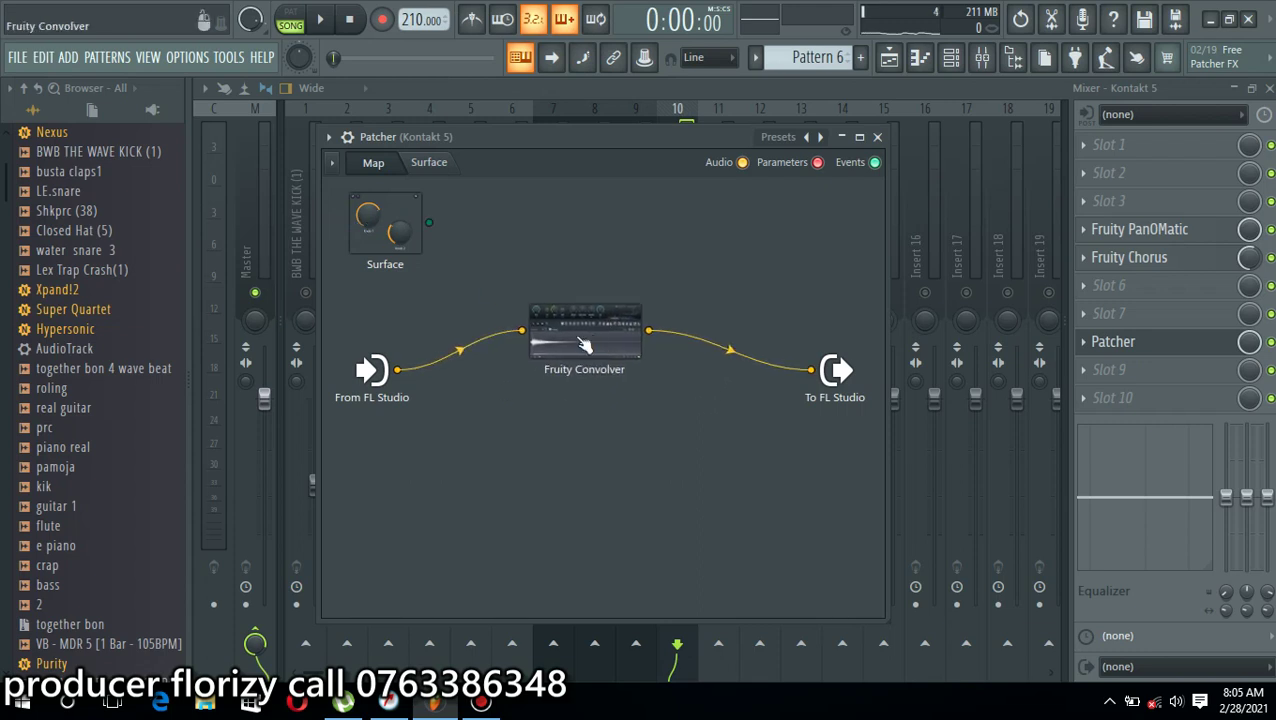
Disconnect and reconnect Fruity Convolver's input from From FL Studio and its output to To FL Studio
{"action": "left_click_drag", "start_coordinate": [522, 331], "coordinate": [482, 334]}
{"action": "left_click_drag", "start_coordinate": [398, 373], "coordinate": [399, 374]}
{"action": "left_click_drag", "start_coordinate": [649, 331], "coordinate": [810, 360]}
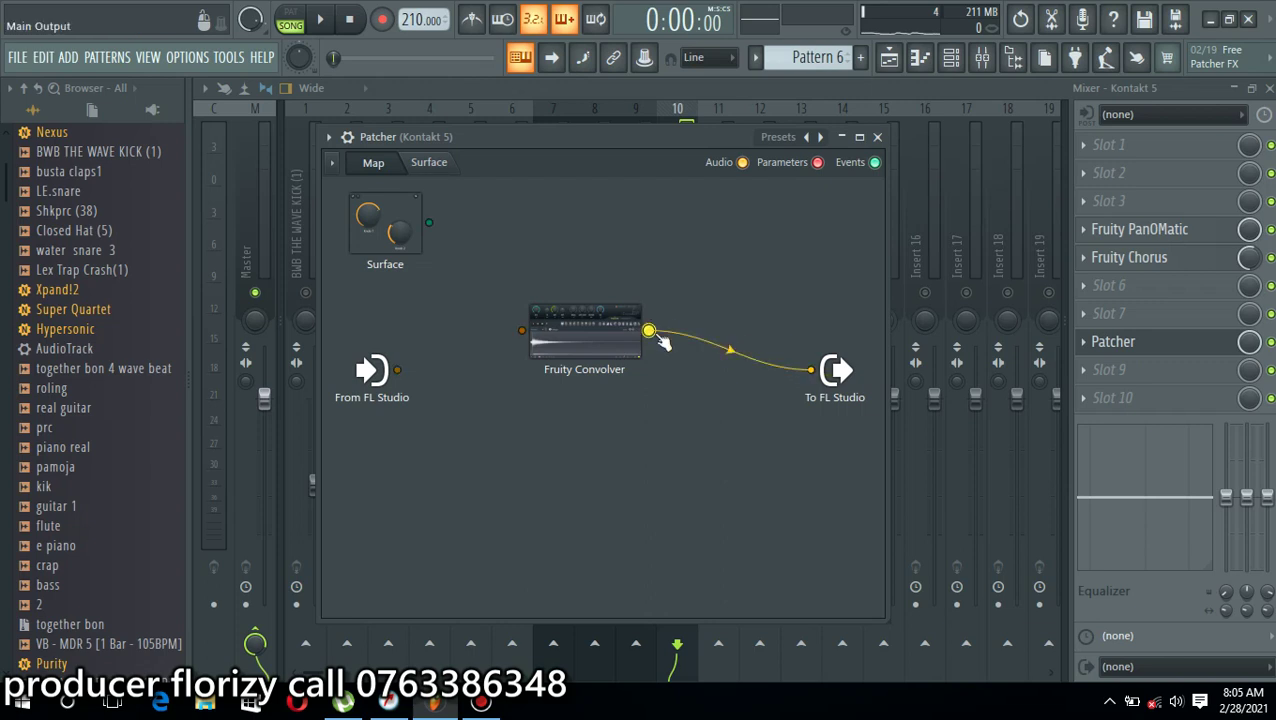
{"action": "left_click_drag", "start_coordinate": [818, 372], "coordinate": [765, 358]}
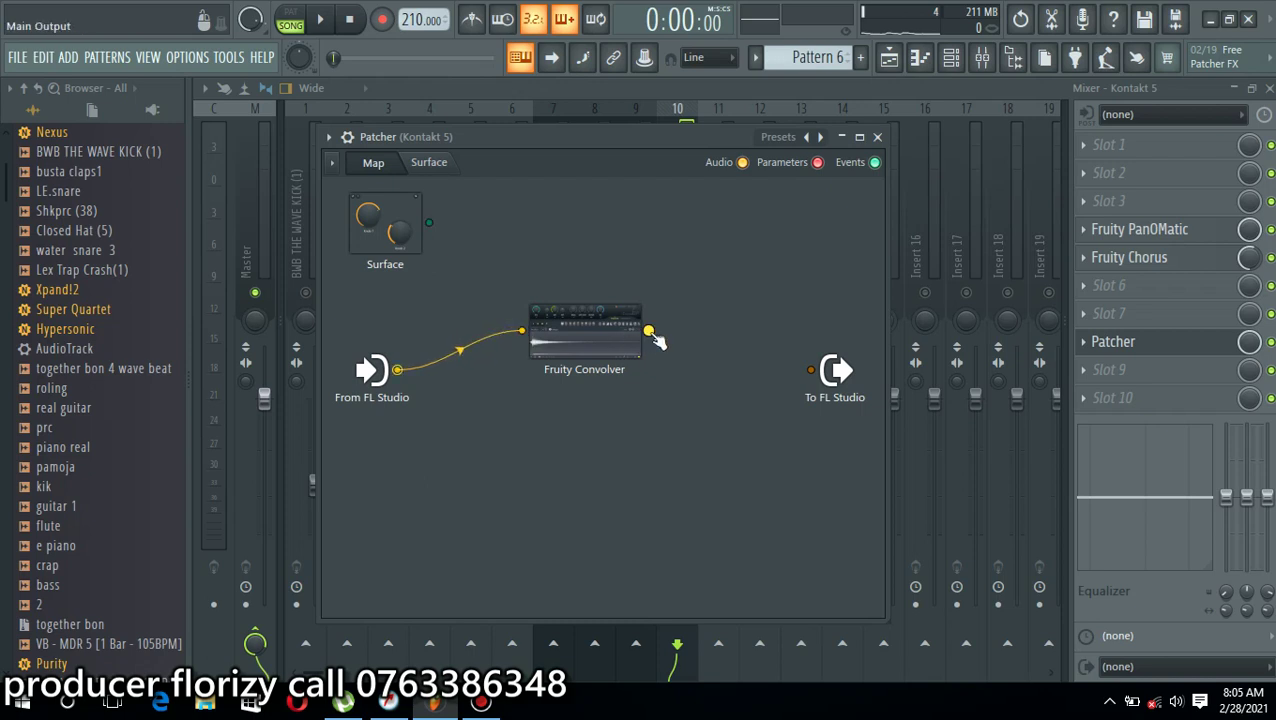
{"action": "left_click_drag", "start_coordinate": [787, 362], "coordinate": [810, 370]}
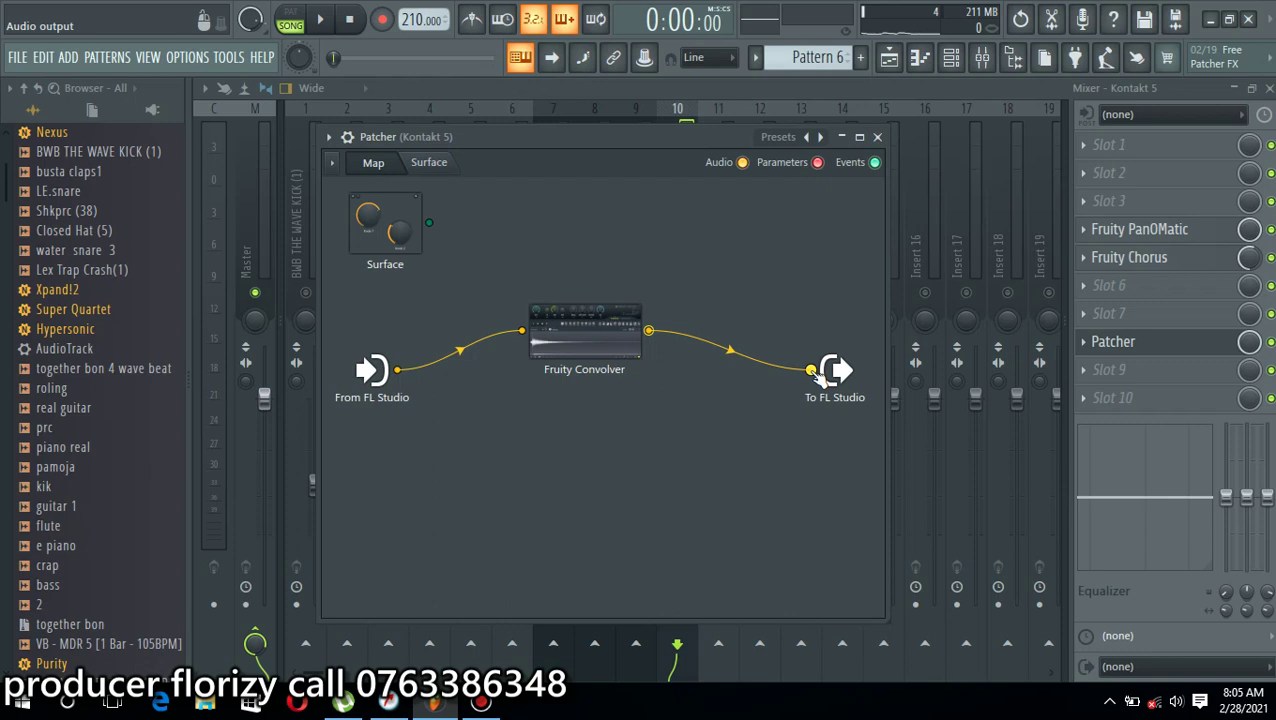
Play the track and lower Fruity Convolver's dry level to zero
{"action": "key", "text": "space"}
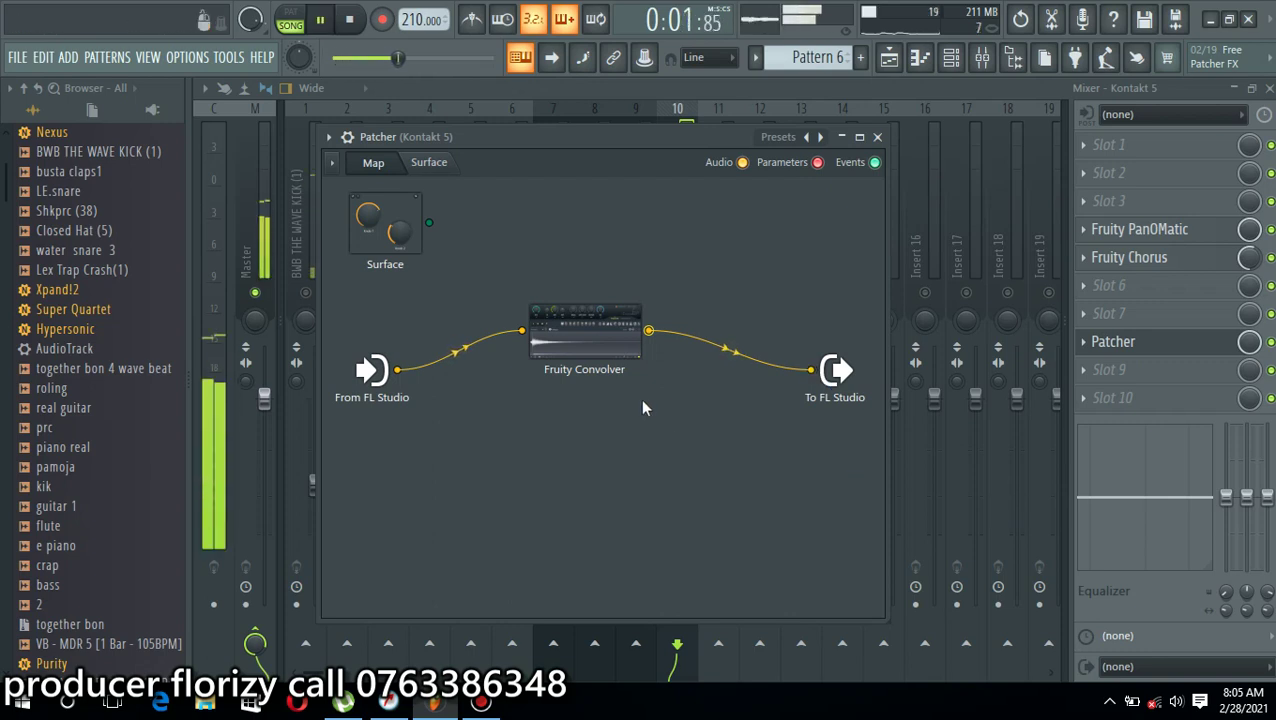
{"action": "left_click", "coordinate": [585, 335]}
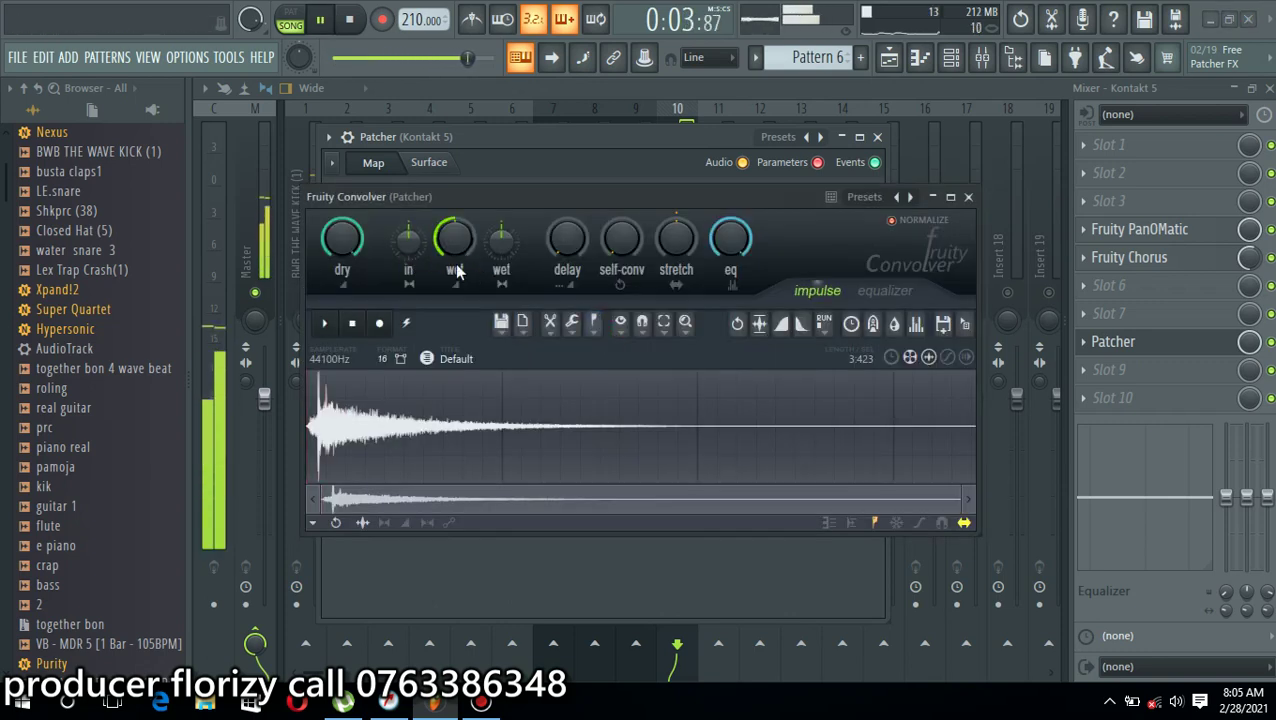
{"action": "left_click_drag", "start_coordinate": [342, 238], "coordinate": [342, 300]}
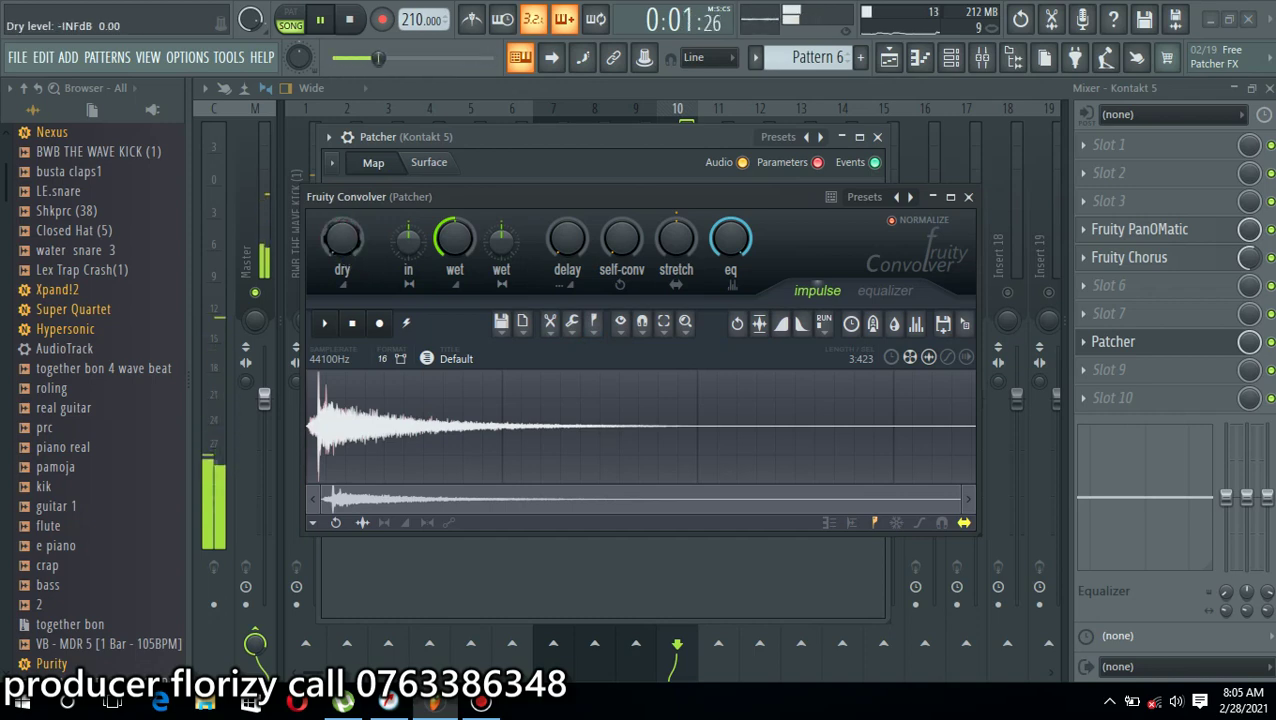
{"action": "left_click", "coordinate": [968, 197]}
Adjust the volume of the audio links going out of and into Fruity Convolver during playback
{"action": "left_click_drag", "start_coordinate": [729, 350], "coordinate": [724, 306]}
{"action": "left_click", "coordinate": [723, 350]}
{"action": "left_click", "coordinate": [723, 350]}
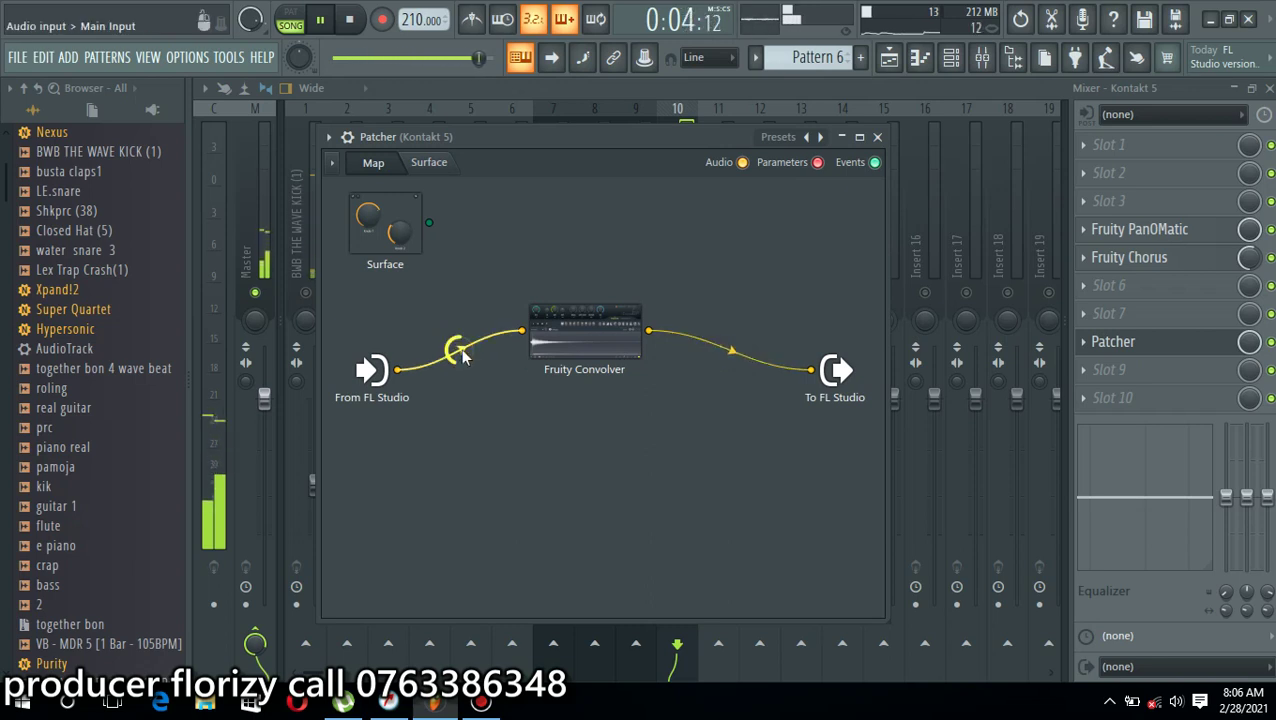
{"action": "scroll", "coordinate": [455, 352], "scroll_direction": "up", "scroll_amount": 3}
{"action": "scroll", "coordinate": [455, 352], "scroll_direction": "up", "scroll_amount": 1}
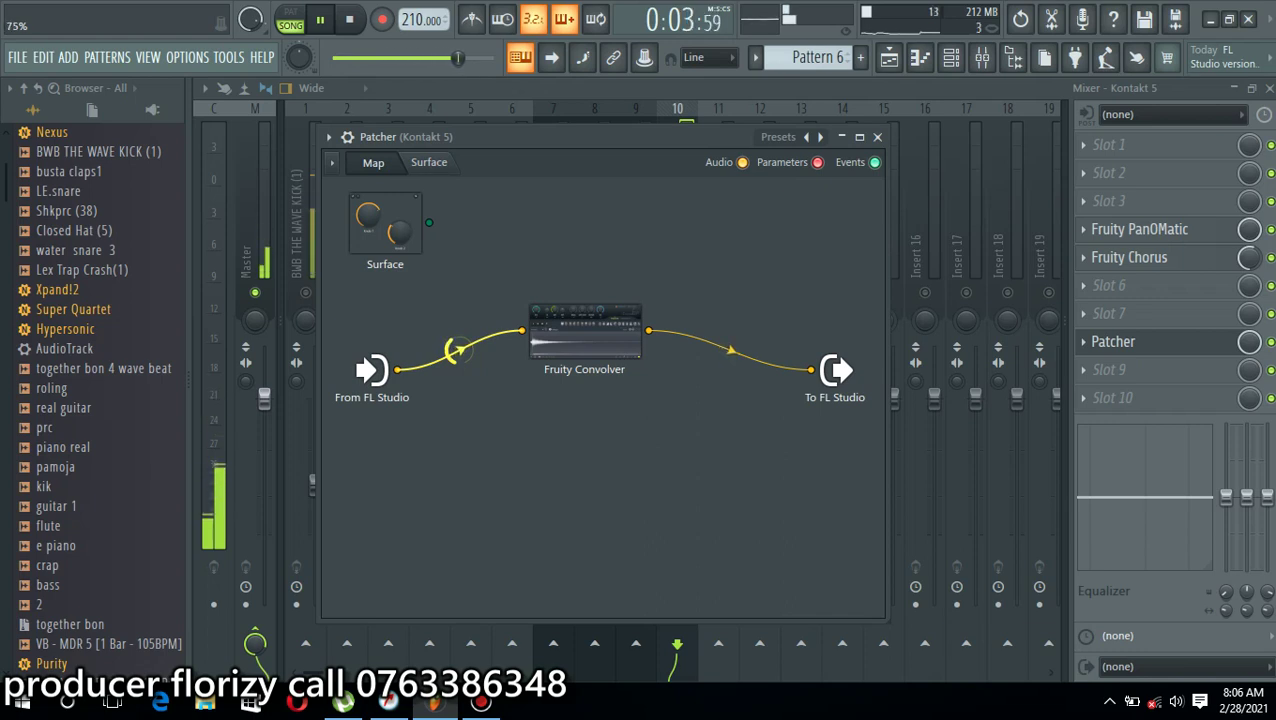
{"action": "scroll", "coordinate": [455, 352], "scroll_direction": "up", "scroll_amount": 3}
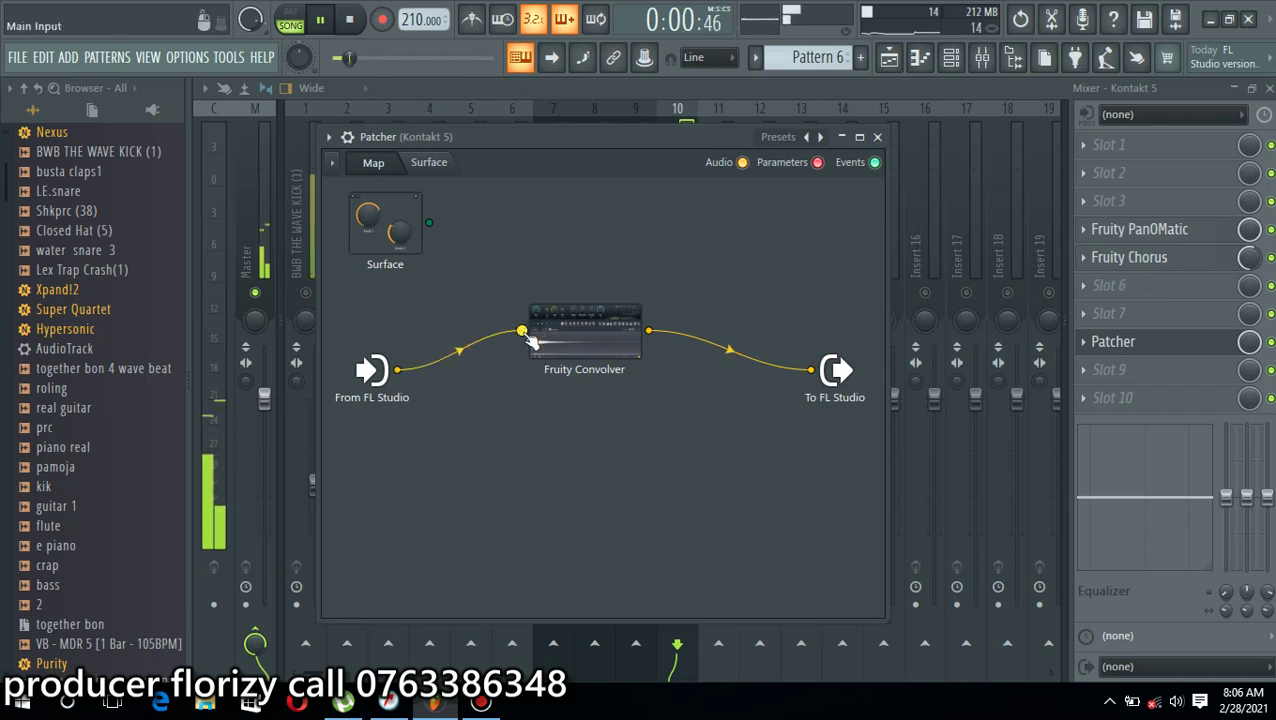
Stop playback, move Fruity Convolver higher, and connect From FL Studio directly to To FL Studio as a parallel path
{"action": "left_click", "coordinate": [585, 335]}
{"action": "key", "text": "space"}
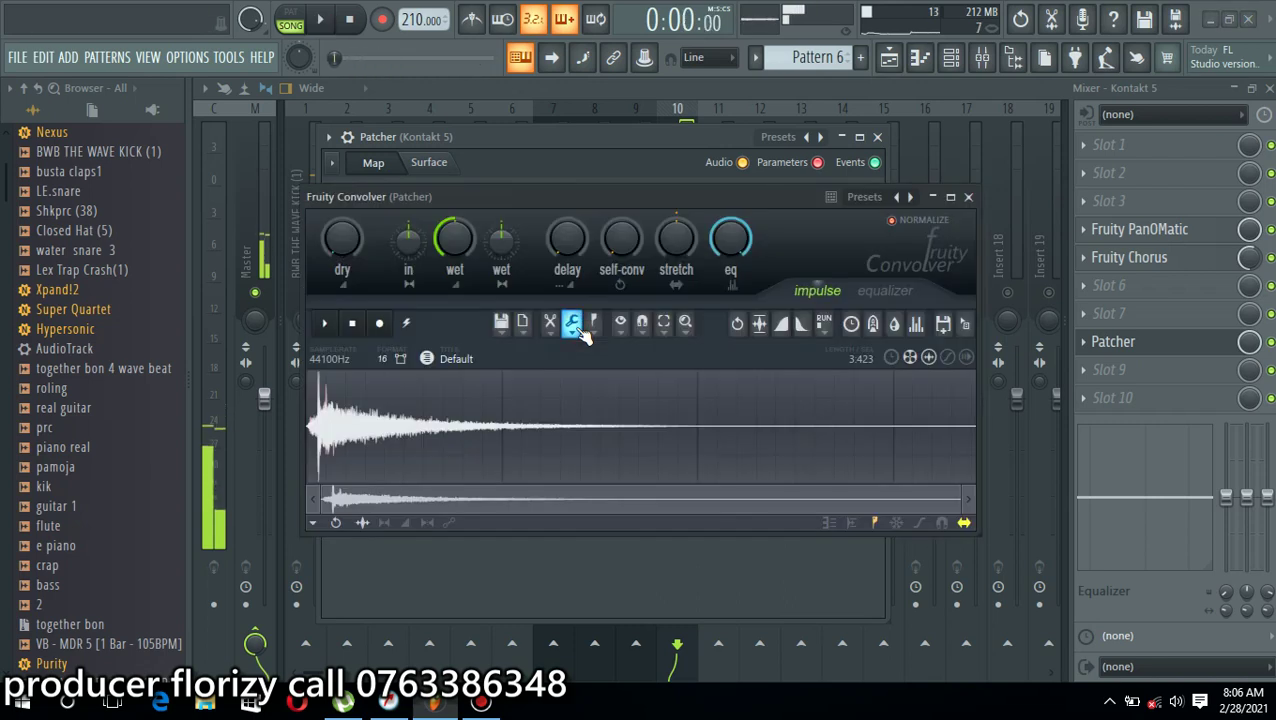
{"action": "left_click", "coordinate": [969, 197]}
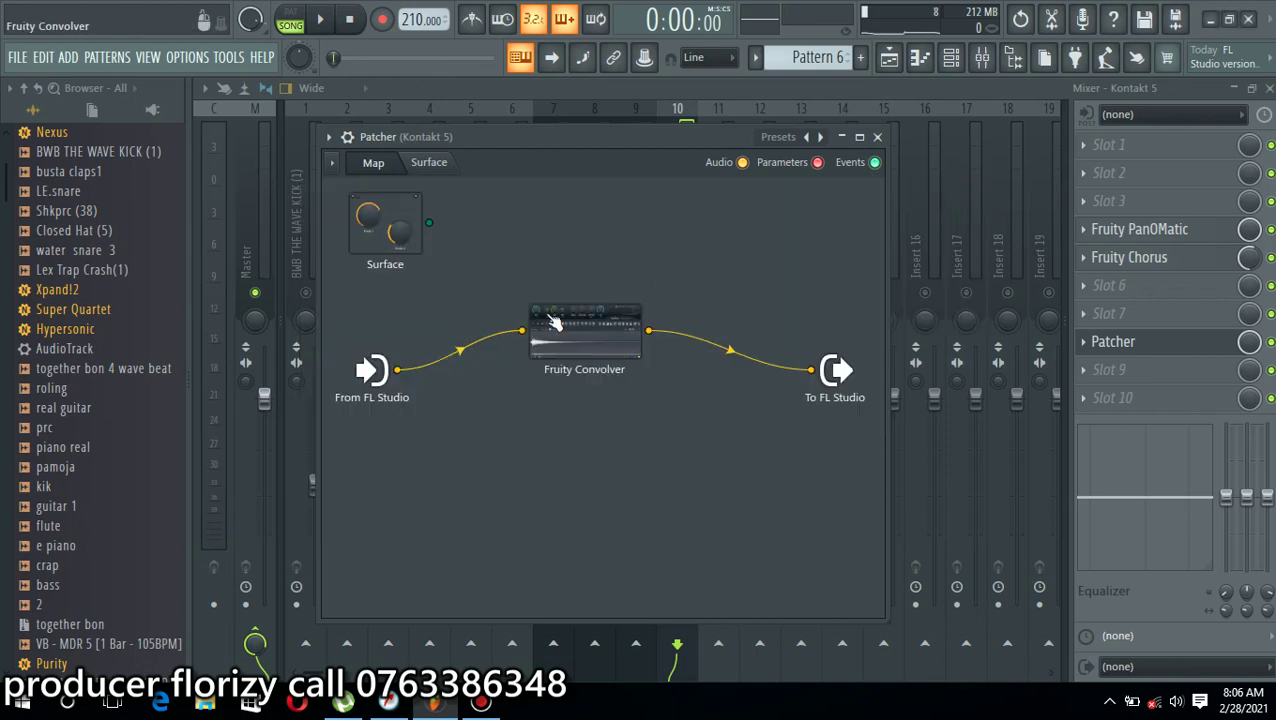
{"action": "left_click_drag", "start_coordinate": [583, 365], "coordinate": [575, 313]}
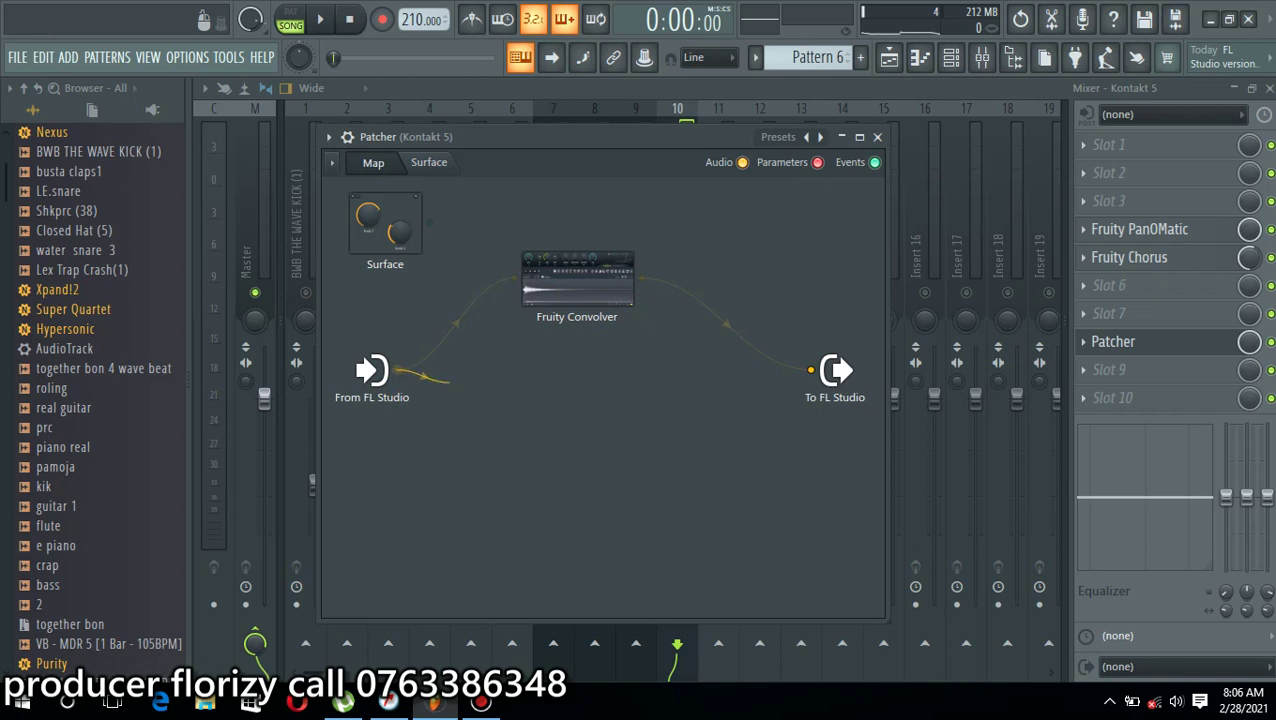
{"action": "left_click_drag", "start_coordinate": [719, 382], "coordinate": [810, 370]}
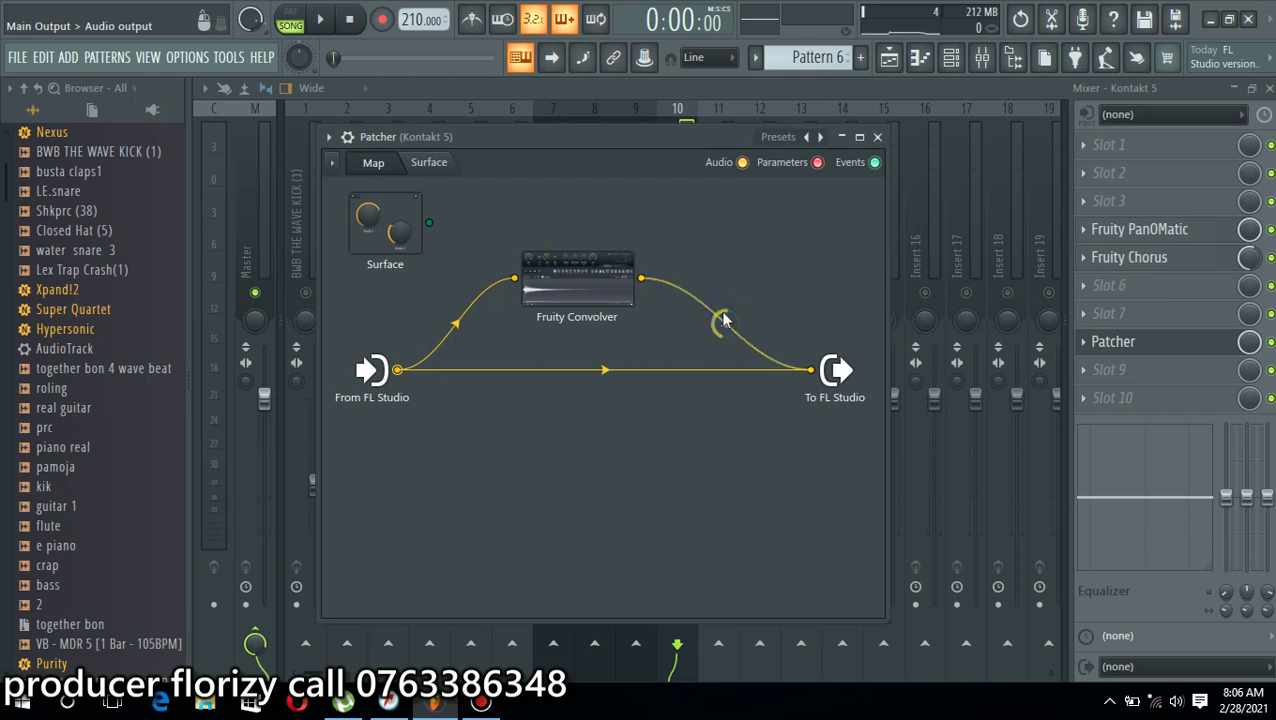
Play the track through the parallel Convolver routing and review Fruity Convolver's settings
{"action": "key", "text": "space"}
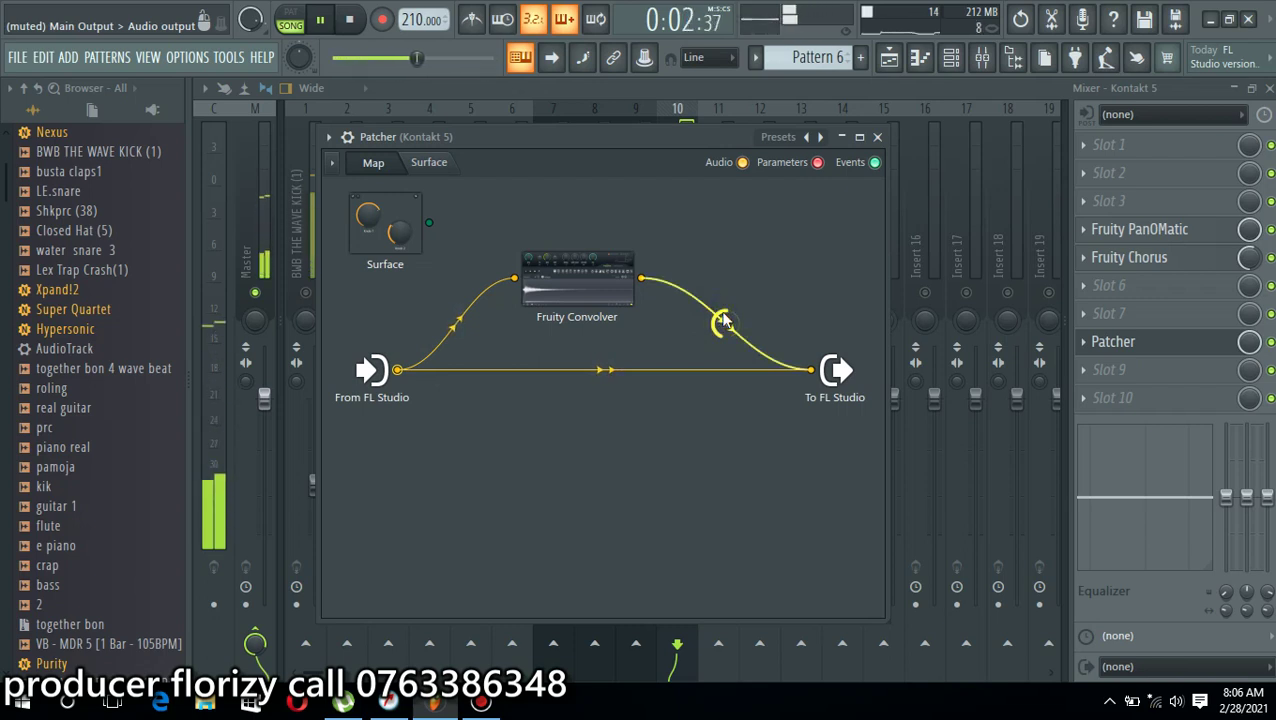
{"action": "left_click", "coordinate": [575, 281]}
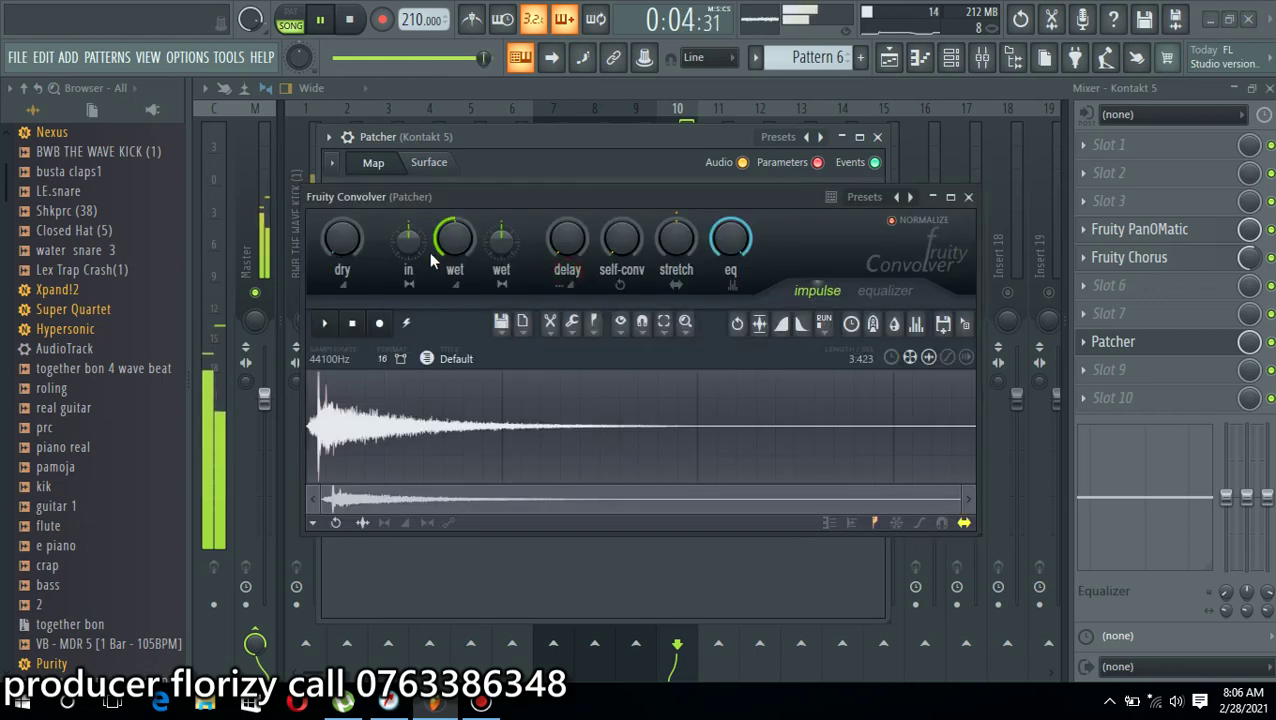
{"action": "left_click", "coordinate": [968, 196]}
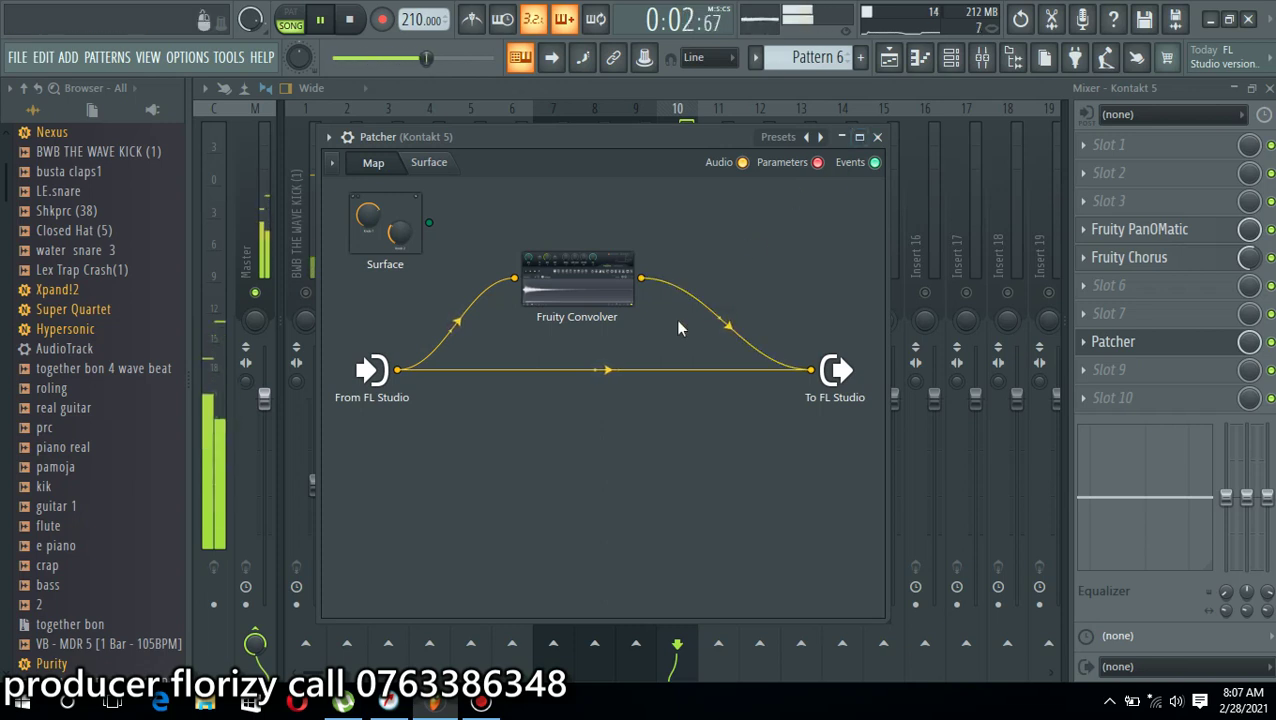
Add Fruity Reeverb 2 below the direct path and connect it between From FL Studio and To FL Studio
{"action": "right_click", "coordinate": [560, 452]}
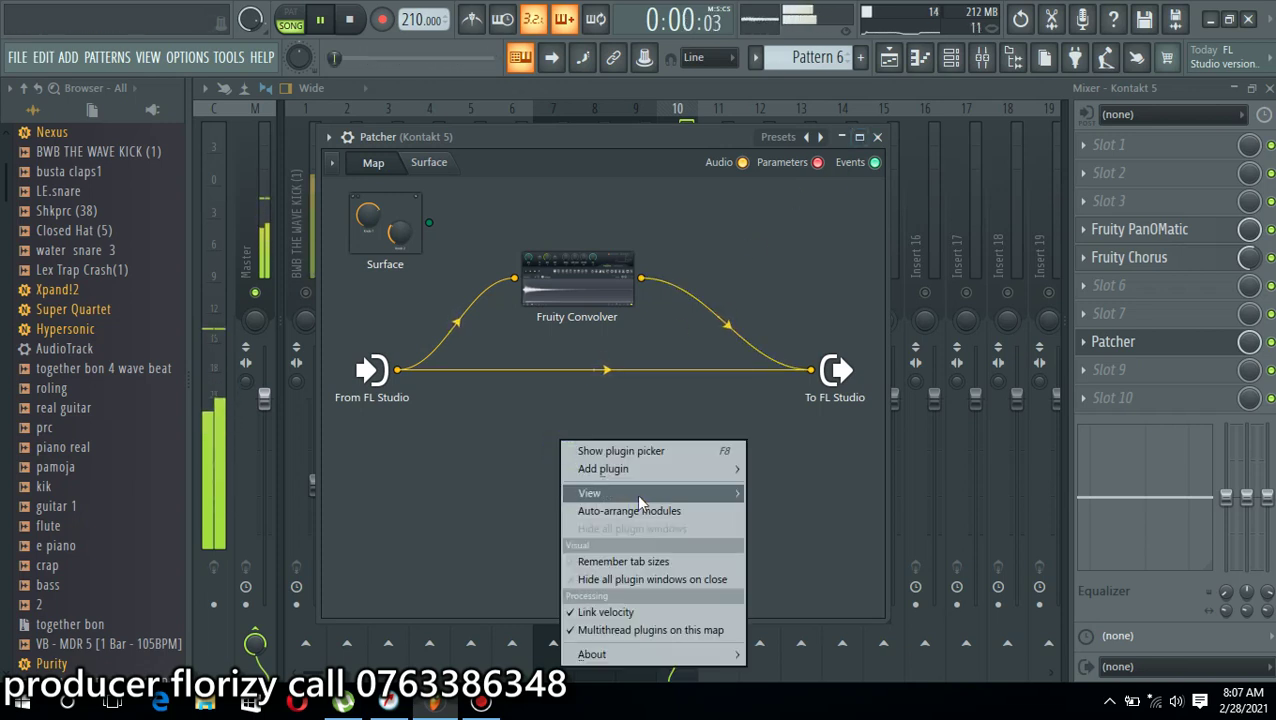
{"action": "mouse_move", "coordinate": [676, 466]}
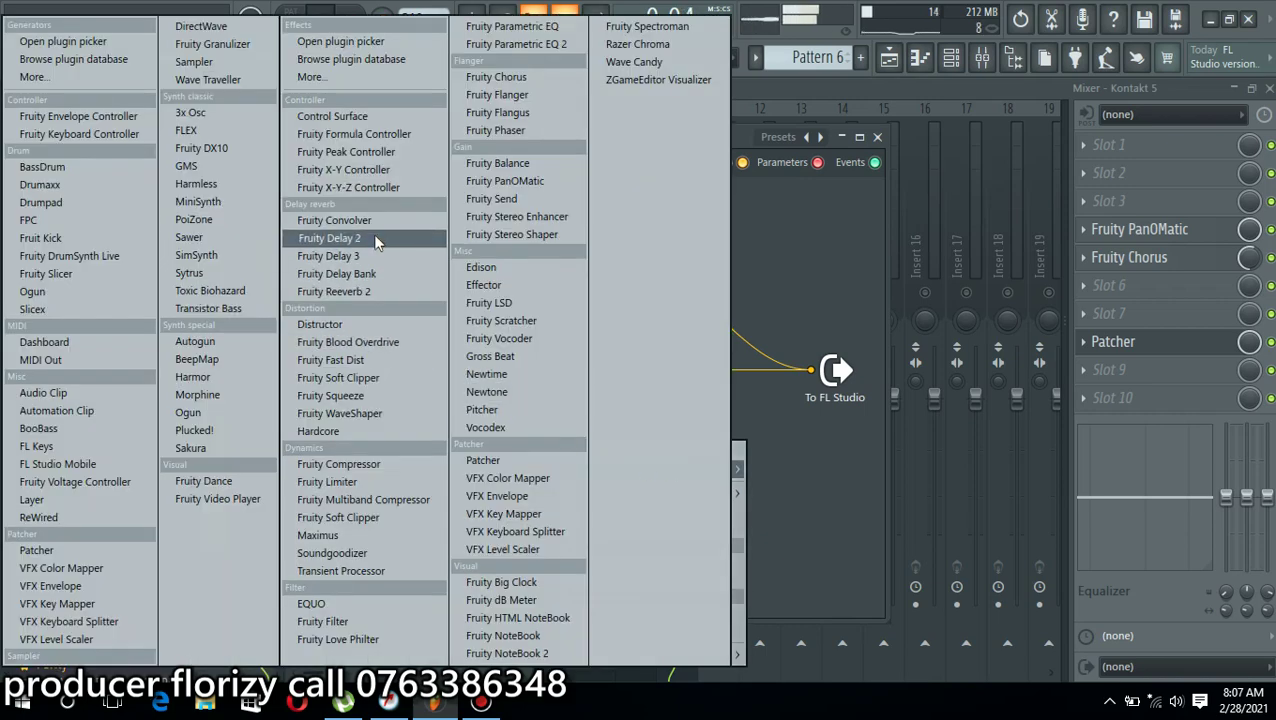
{"action": "left_click", "coordinate": [371, 291]}
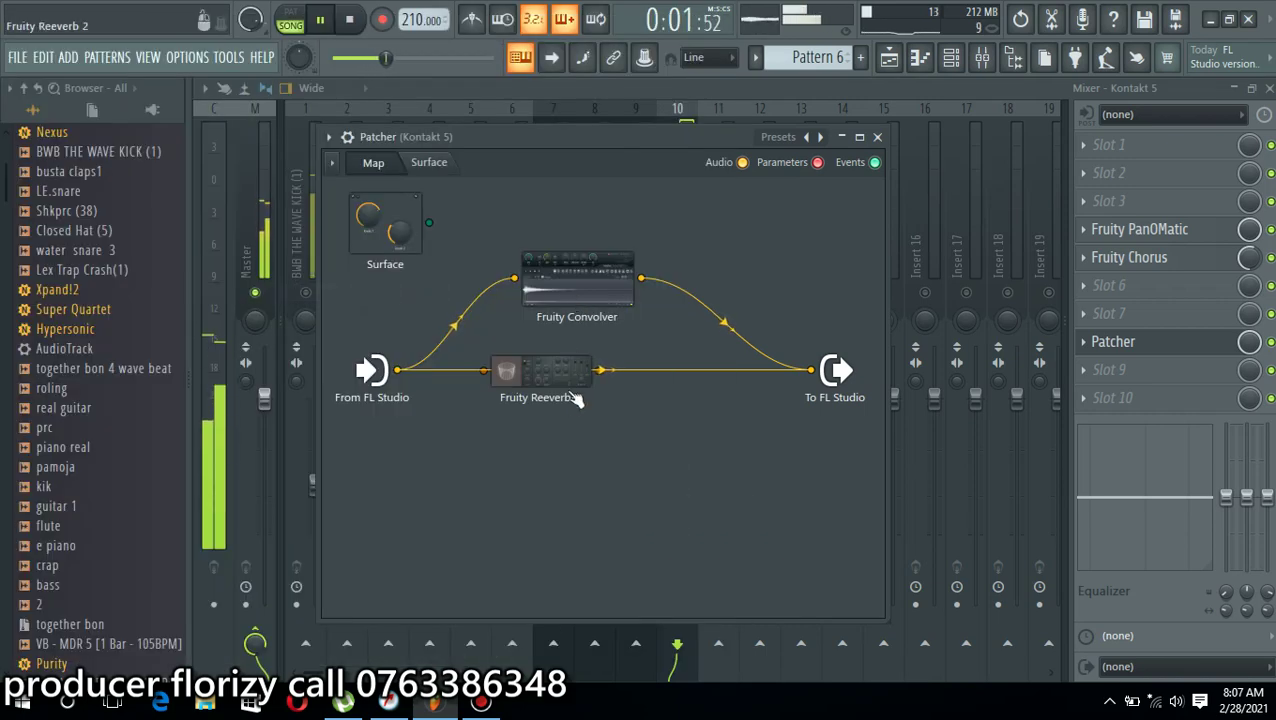
{"action": "left_click_drag", "start_coordinate": [540, 371], "coordinate": [592, 456]}
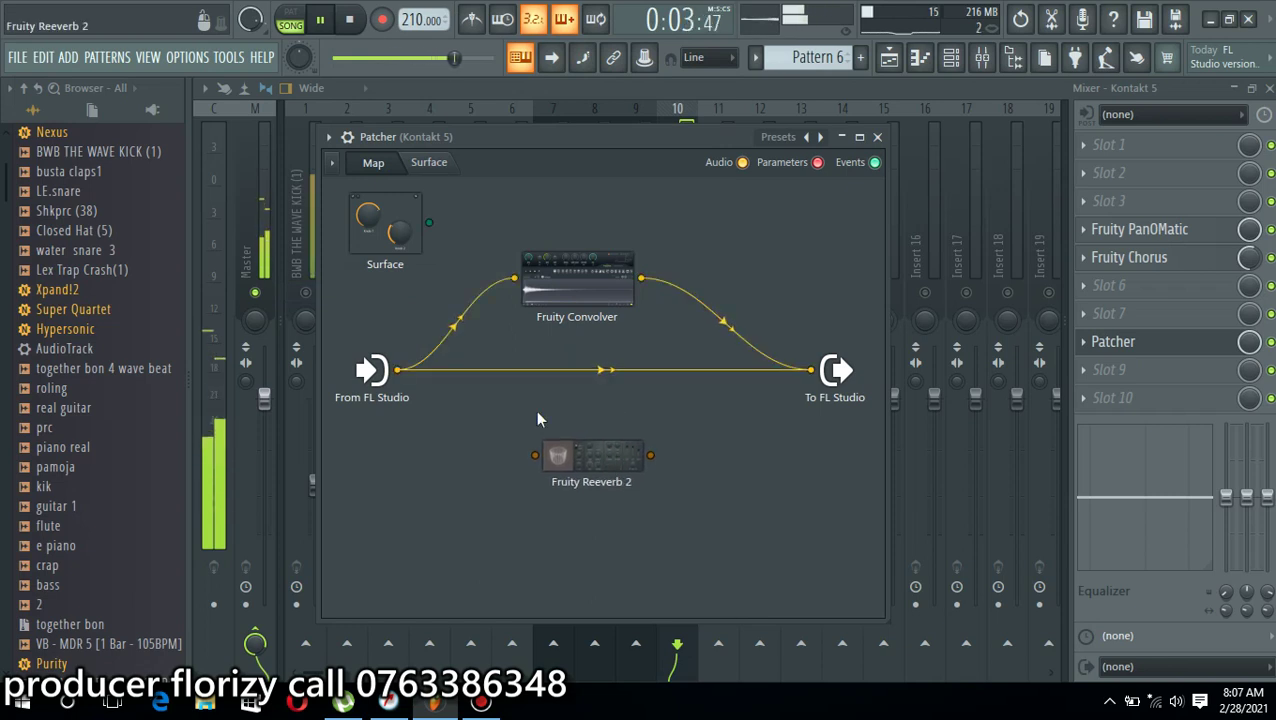
{"action": "left_click_drag", "start_coordinate": [397, 370], "coordinate": [535, 455]}
{"action": "left_click_drag", "start_coordinate": [650, 455], "coordinate": [812, 371]}
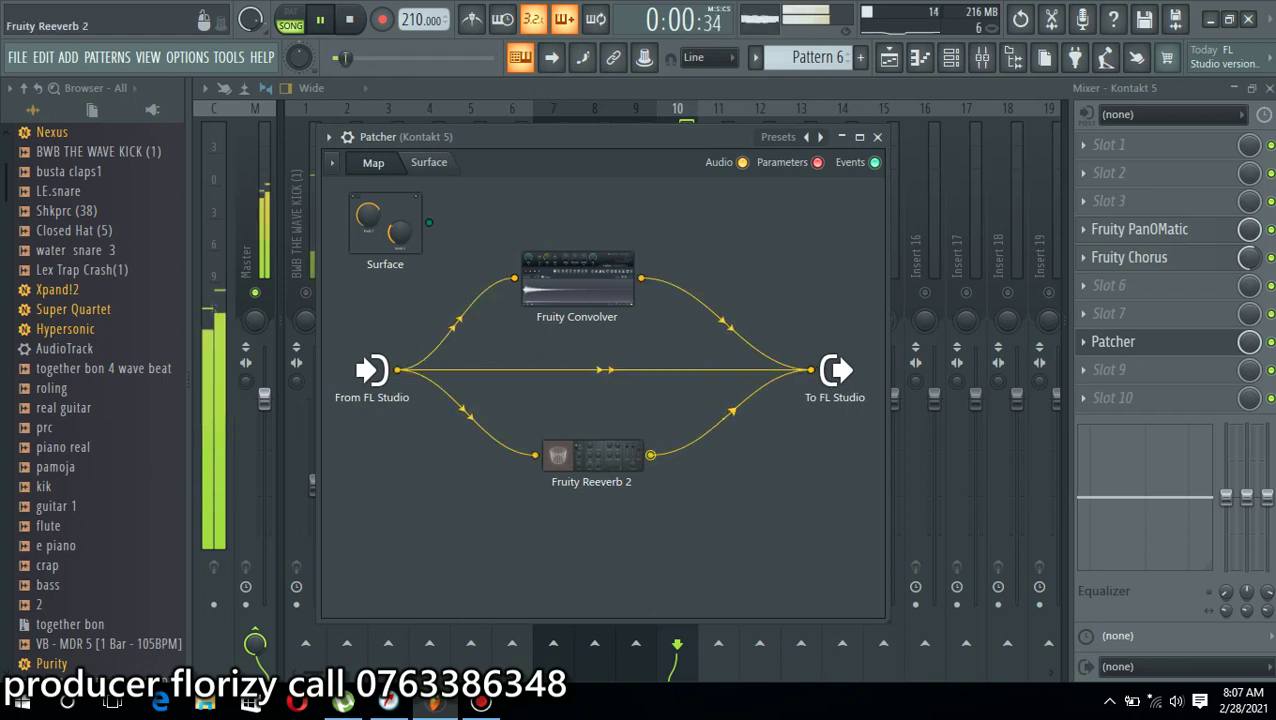
Lower Fruity Reeverb 2's dry level, set its wet level to 93%, and adjust its output link's volume
{"action": "double_click", "coordinate": [580, 456]}
{"action": "left_click_drag", "start_coordinate": [810, 318], "coordinate": [868, 338]}
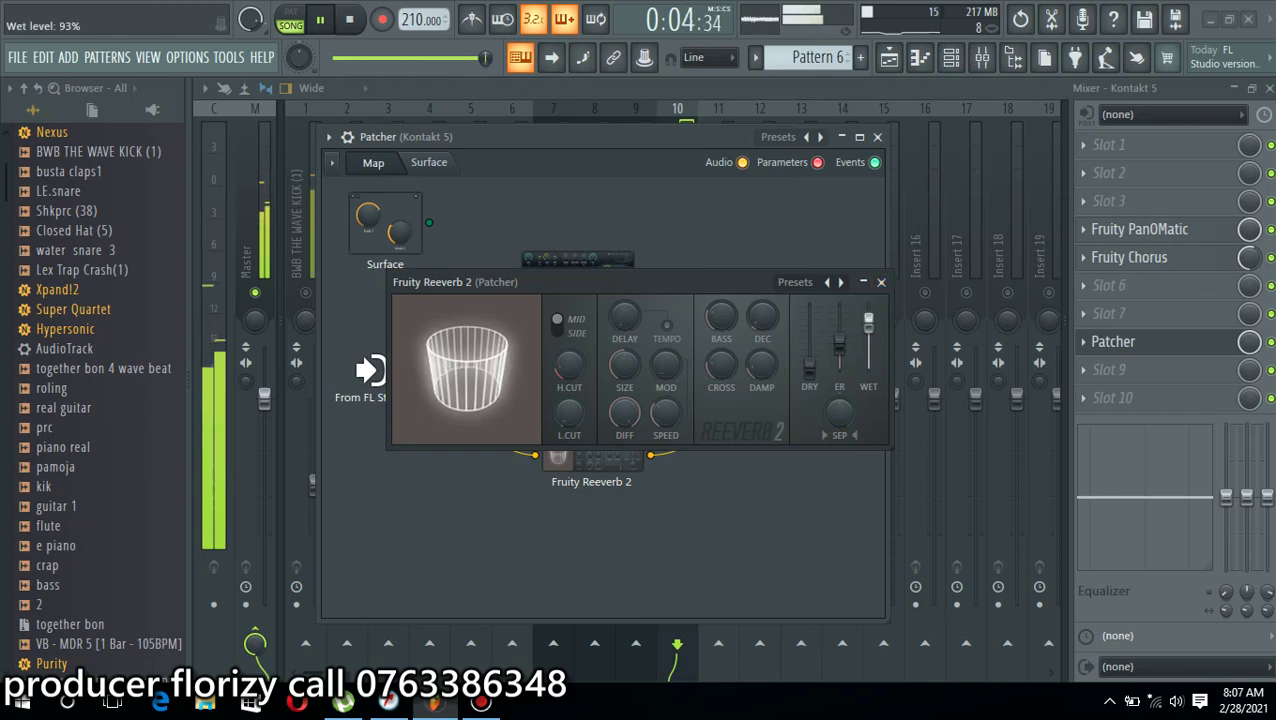
{"action": "left_click", "coordinate": [881, 282]}
{"action": "mouse_move", "coordinate": [728, 420]}
{"action": "left_mouse_down"}
{"action": "mouse_move", "coordinate": [728, 440]}
{"action": "mouse_move", "coordinate": [727, 422]}
{"action": "left_mouse_up"}
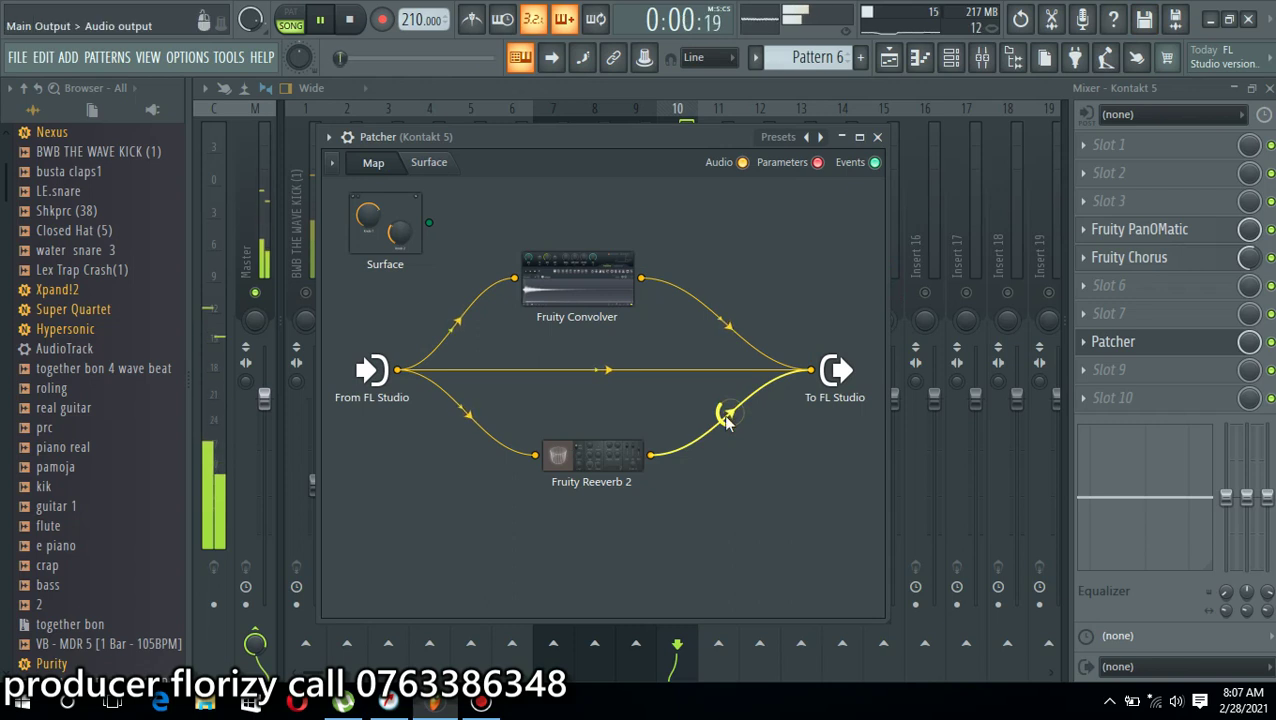
Close Patcher, unsolo the Kontakt 5 mixer track to hear the full mix, and stop playback
{"action": "left_click", "coordinate": [878, 137]}
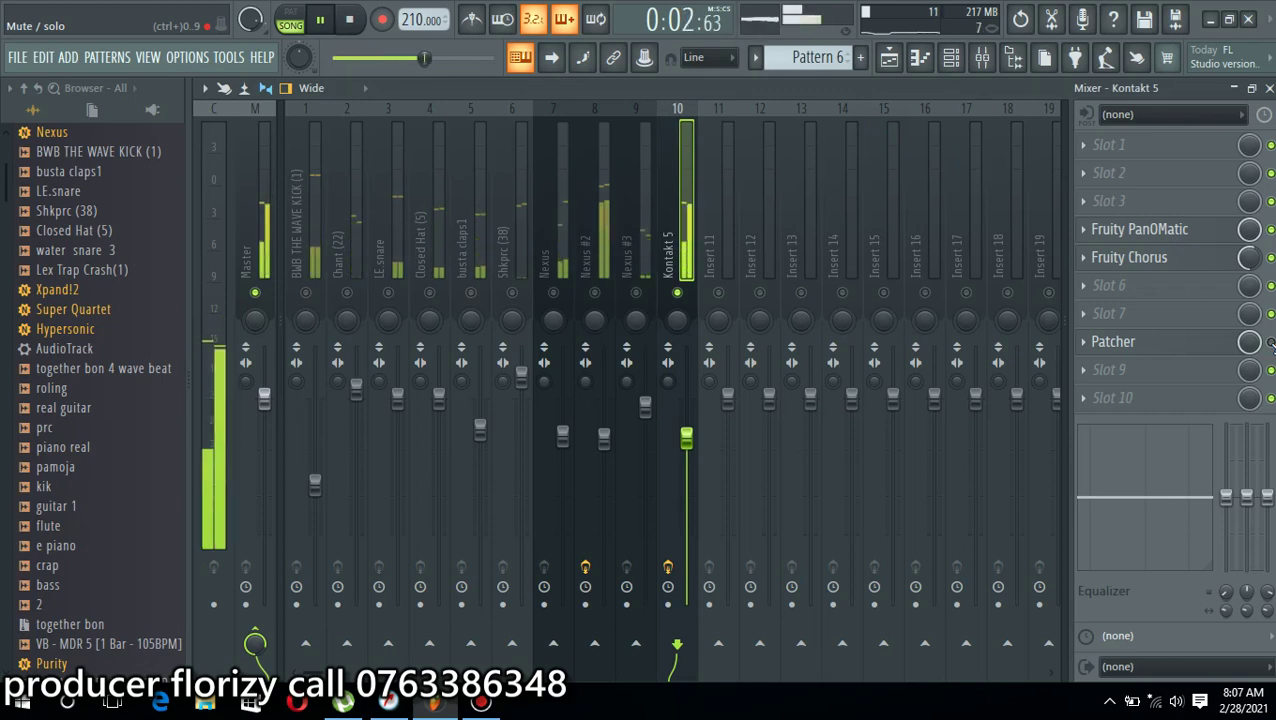
{"action": "right_click", "coordinate": [678, 294]}
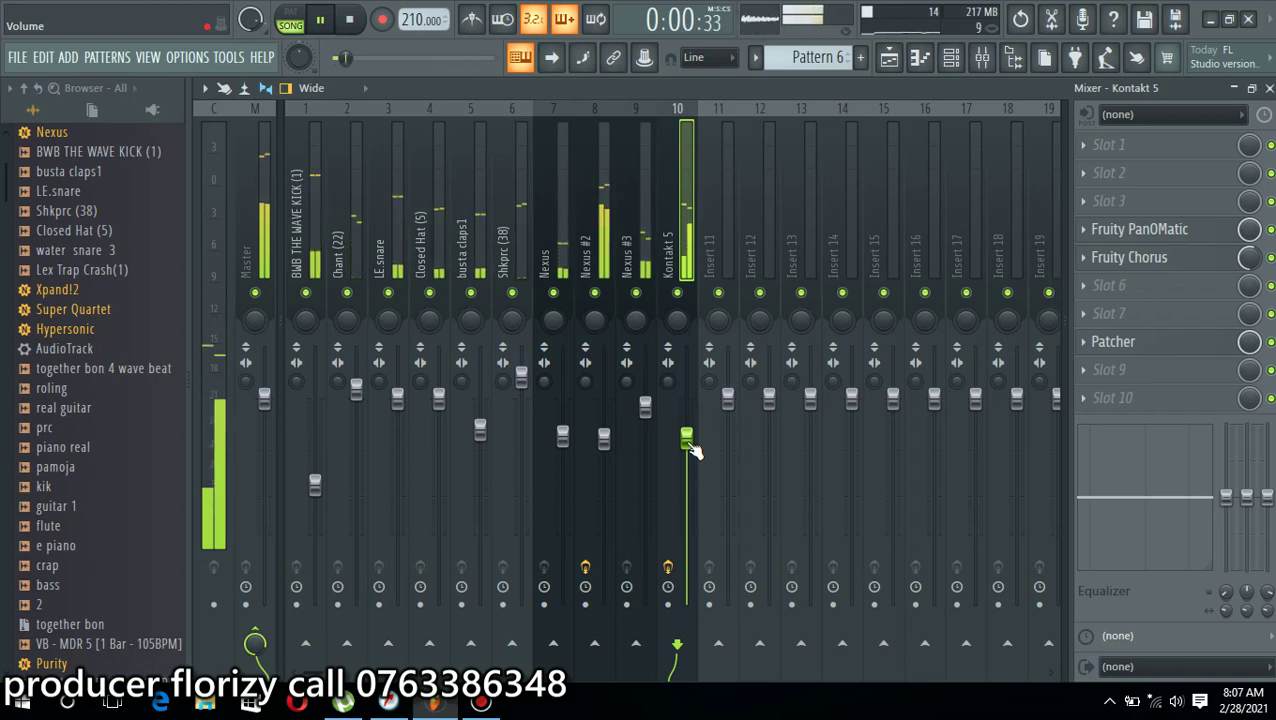
{"action": "key", "text": "space"}
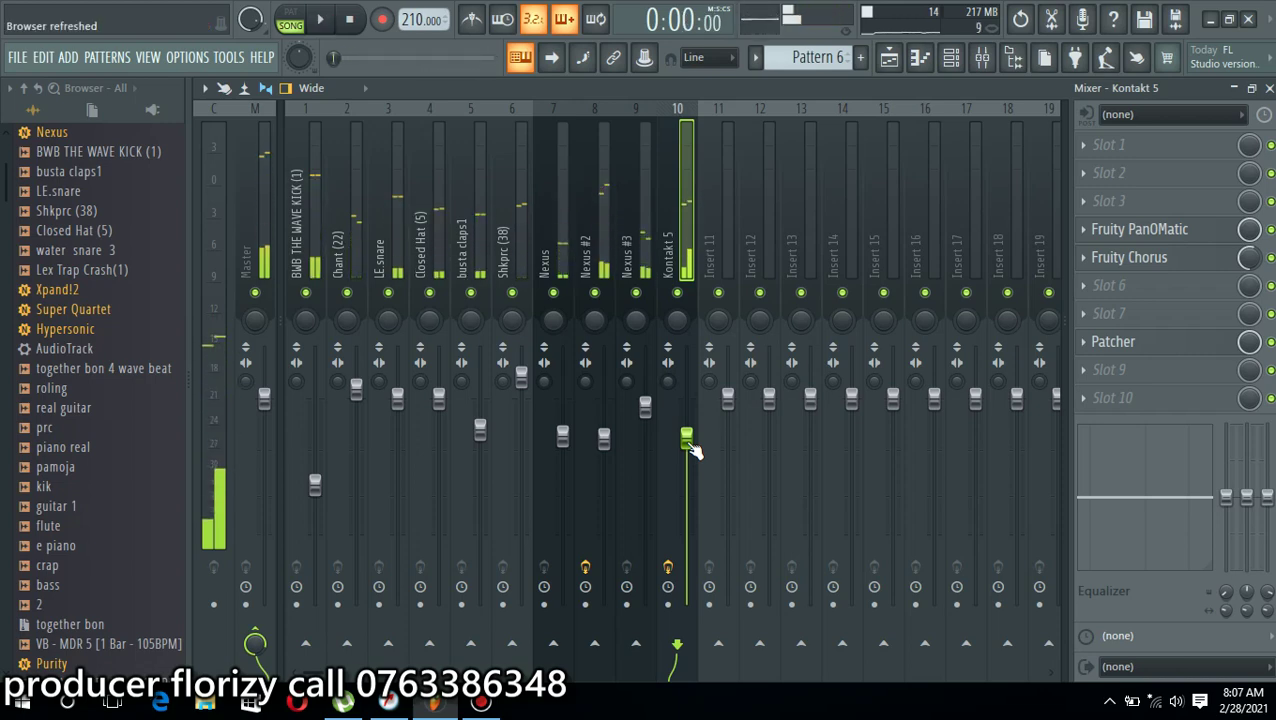
Load Maximus into effect slot 6 of the Master track and apply its Clear master RMS preset
{"action": "left_click", "coordinate": [250, 259]}
{"action": "left_click", "coordinate": [1125, 287]}
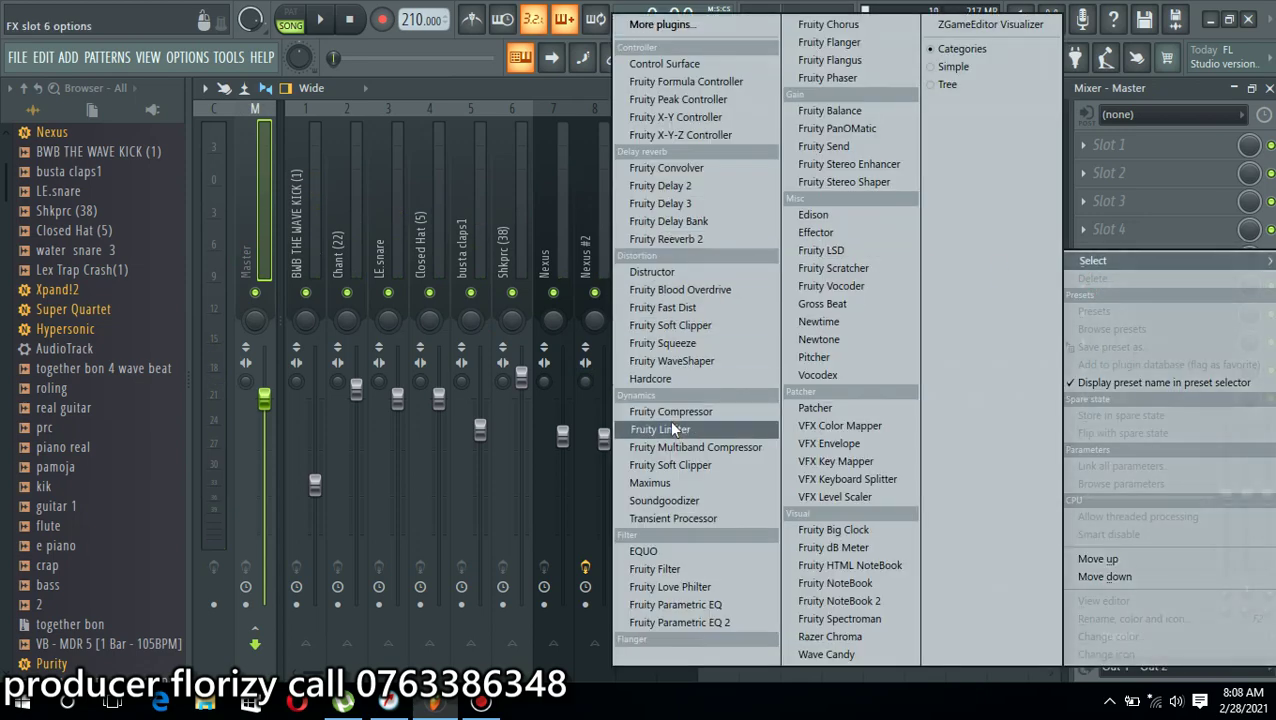
{"action": "left_click", "coordinate": [710, 490]}
{"action": "left_click_drag", "start_coordinate": [643, 352], "coordinate": [603, 196]}
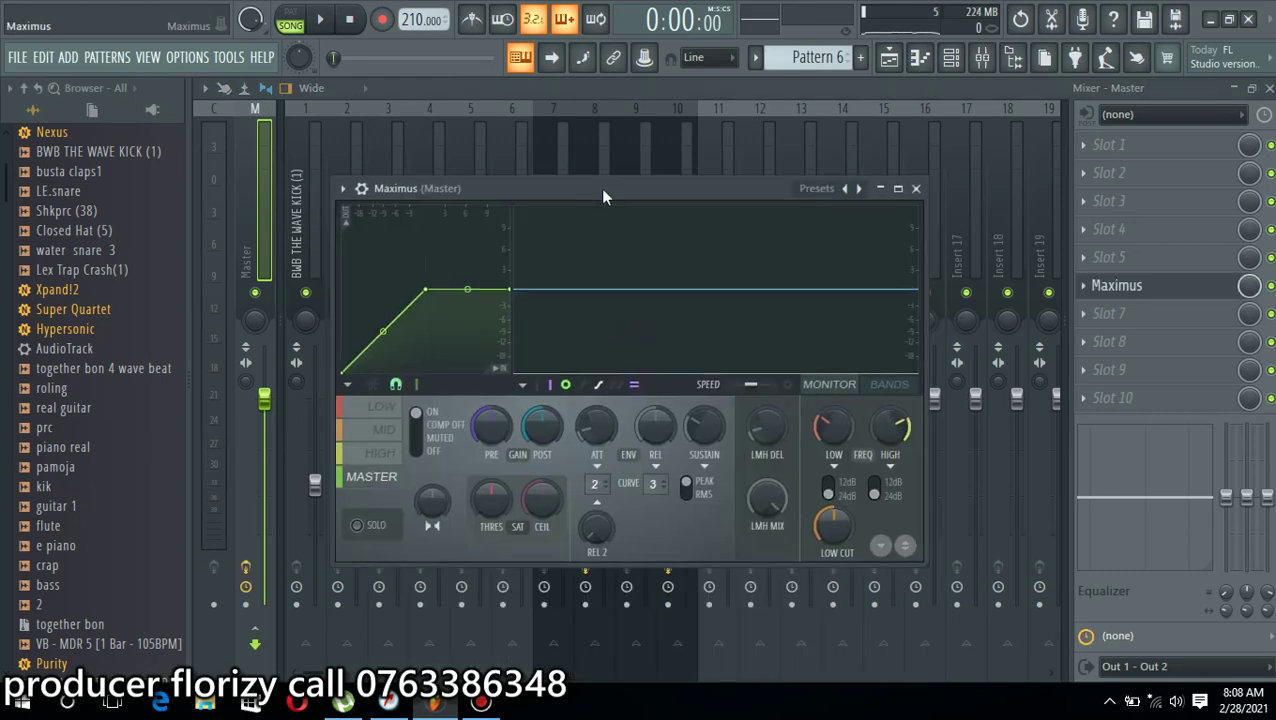
{"action": "left_click", "coordinate": [860, 189]}
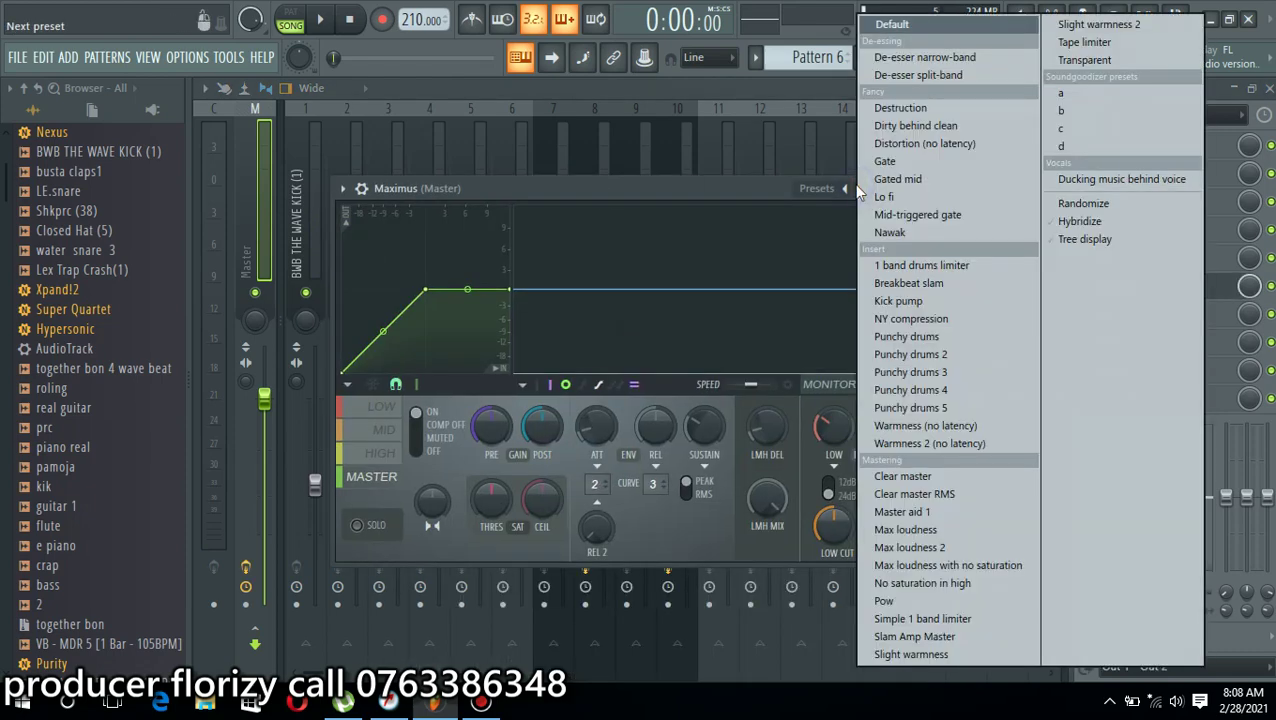
{"action": "left_click", "coordinate": [914, 494]}
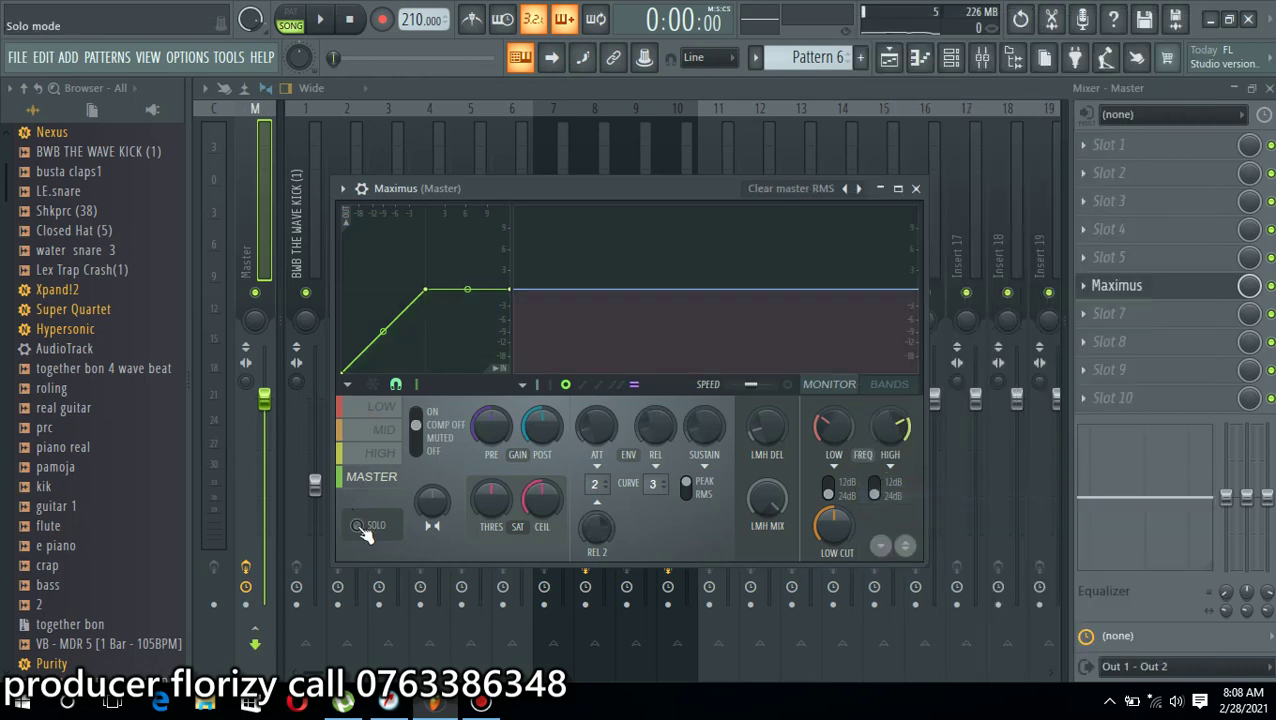
Solo Maximus's low band and bend the upper part of its compression curve into a soft knee during playback
{"action": "left_click", "coordinate": [380, 420]}
{"action": "key", "text": "space"}
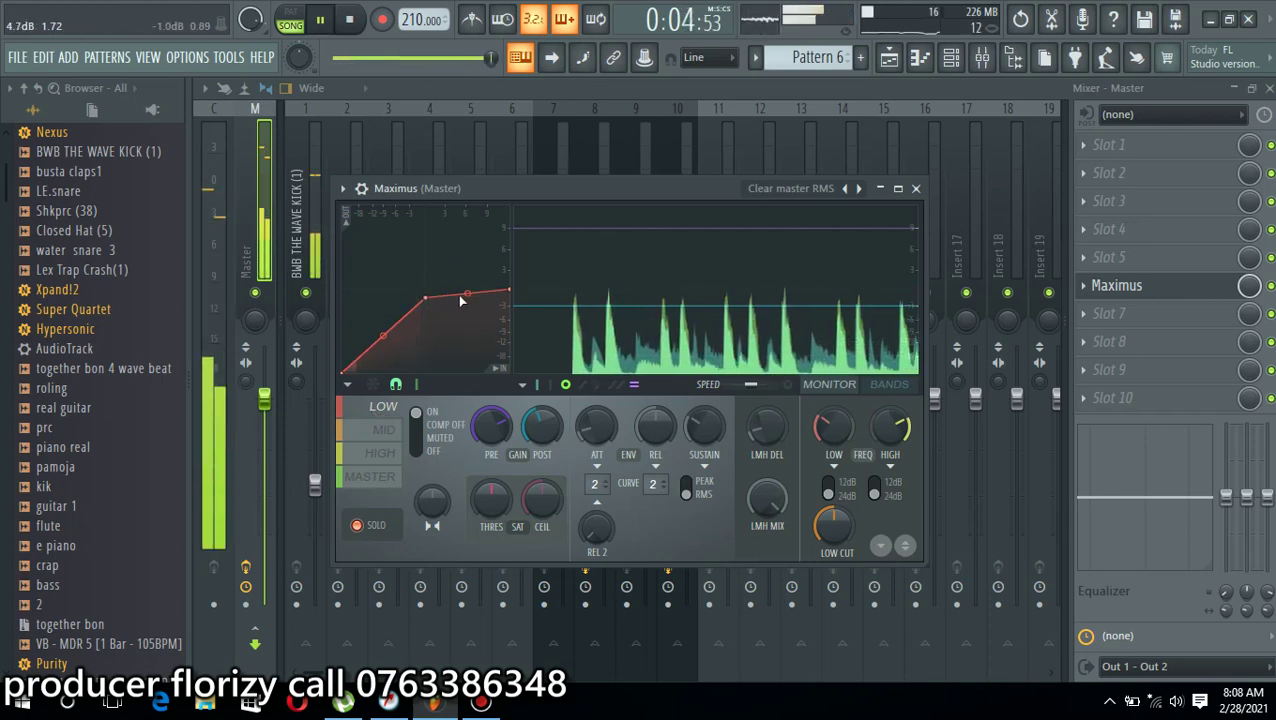
{"action": "left_click_drag", "start_coordinate": [467, 291], "coordinate": [467, 285]}
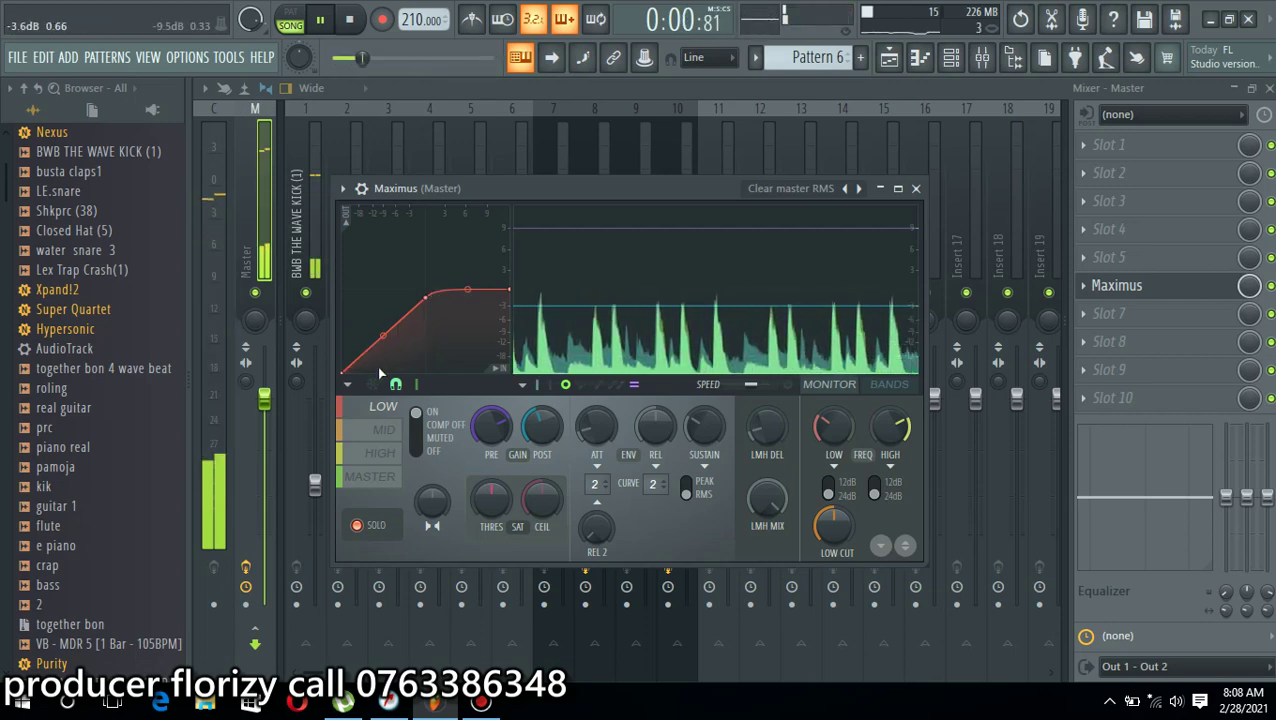
Check the mid band, and set the soloed high band's post gain to -2.4 dB during playback
{"action": "left_click", "coordinate": [386, 431]}
{"action": "key", "text": "space"}
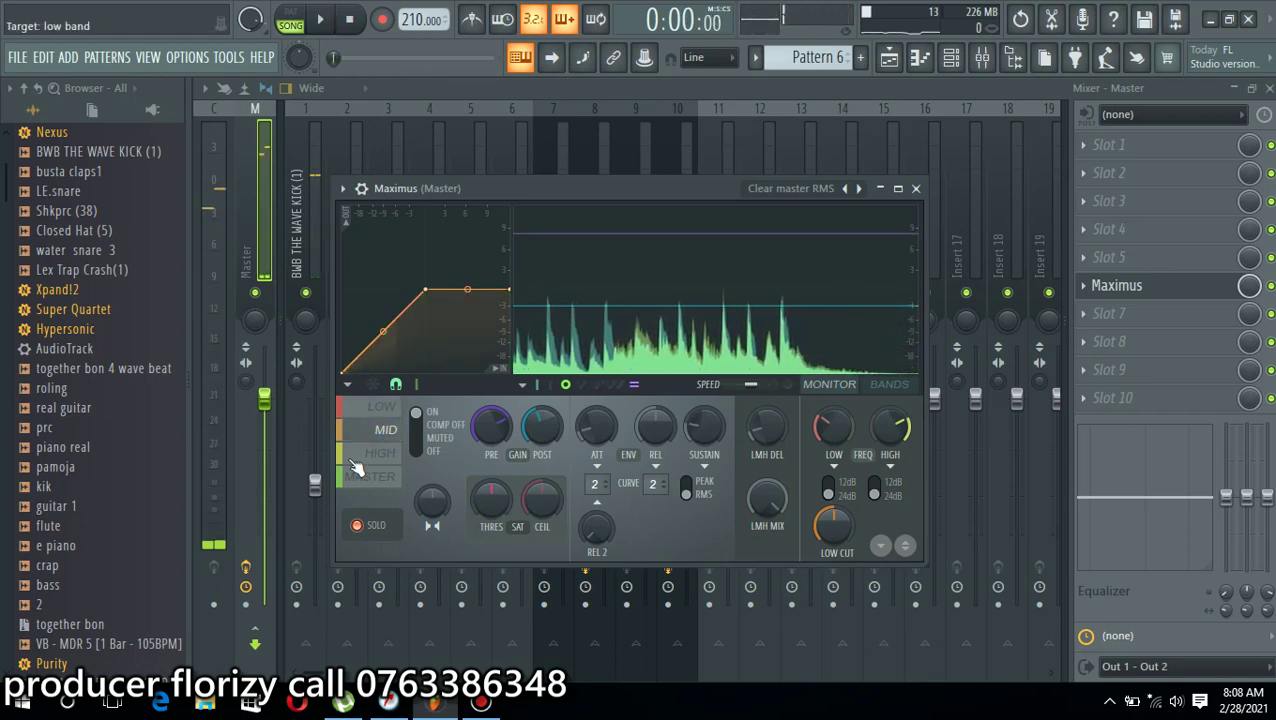
{"action": "left_click", "coordinate": [383, 456]}
{"action": "key", "text": "space"}
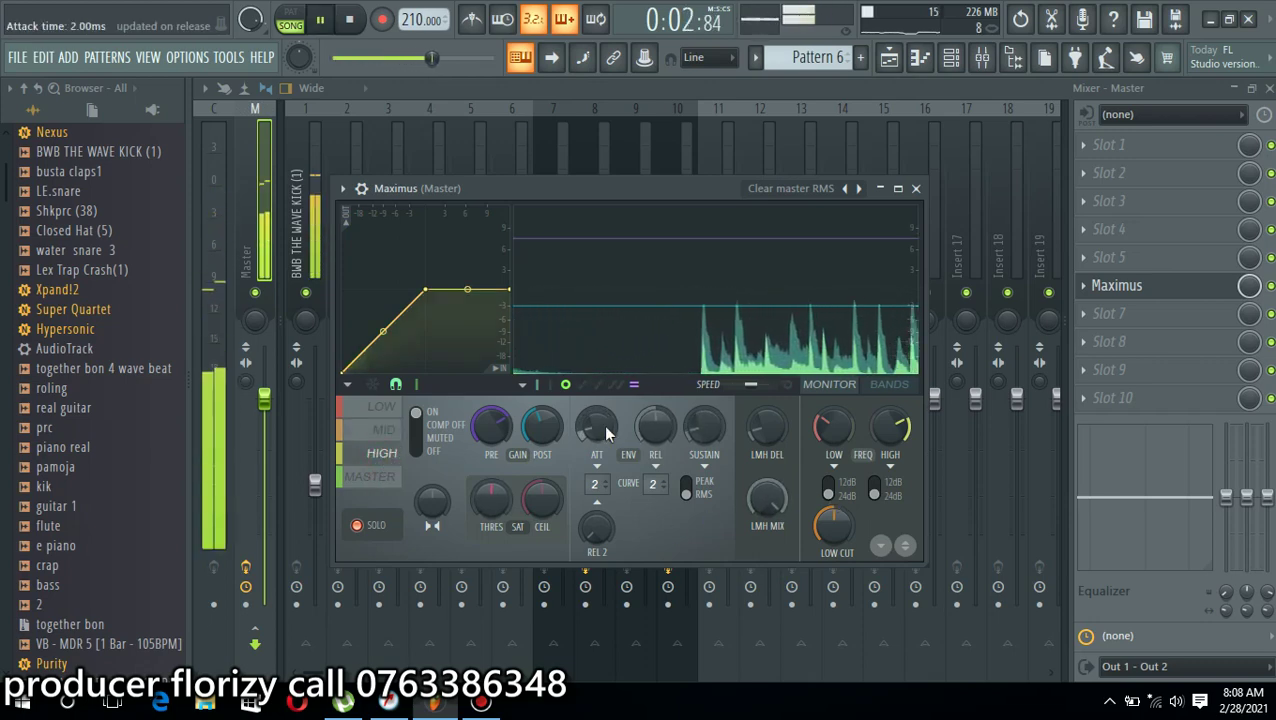
{"action": "mouse_move", "coordinate": [541, 432]}
{"action": "left_mouse_down"}
{"action": "mouse_move", "coordinate": [541, 405]}
{"action": "mouse_move", "coordinate": [541, 428]}
{"action": "left_mouse_up"}
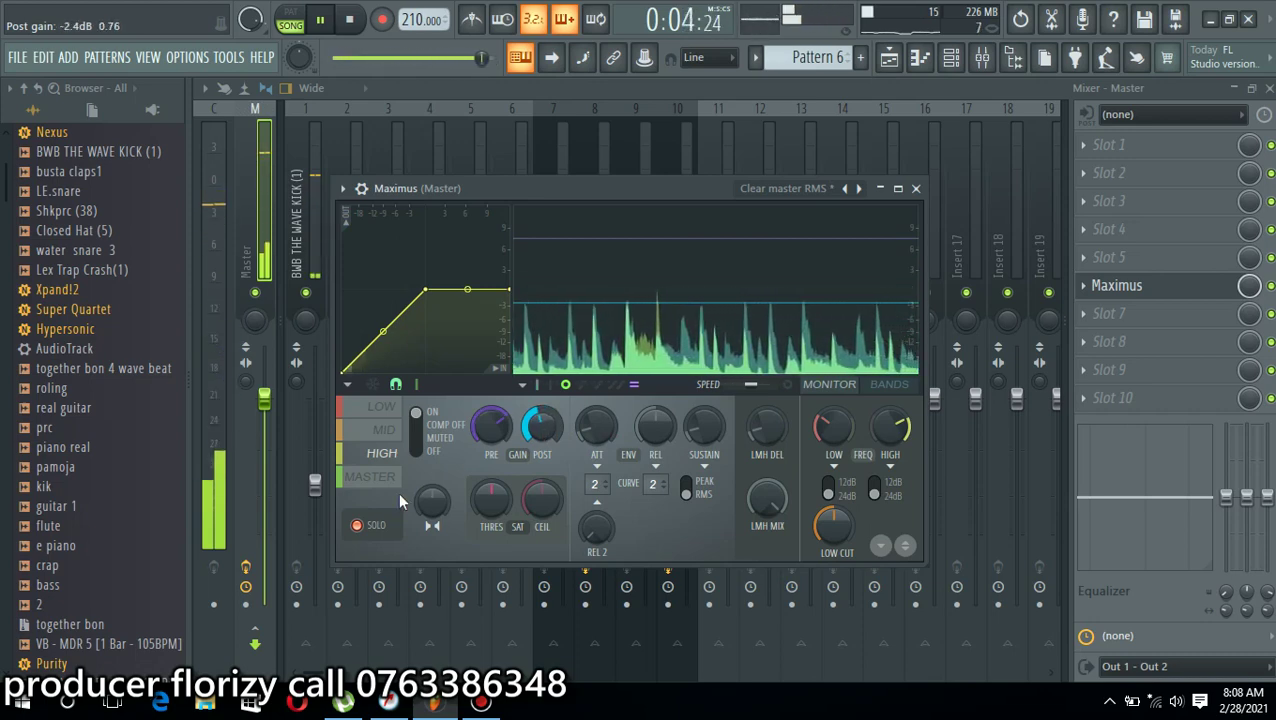
{"action": "key", "text": "space"}
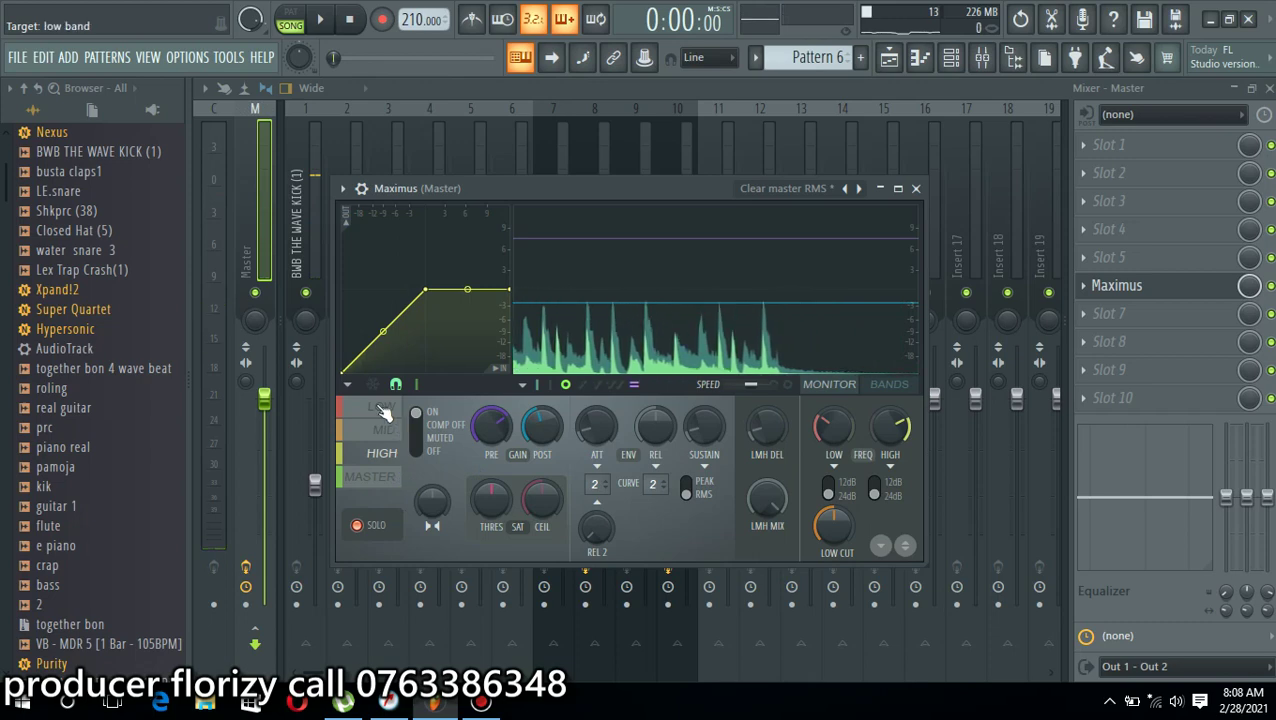
Adjust the low band's stereo separation while listening to that band soloed
{"action": "left_click", "coordinate": [383, 407]}
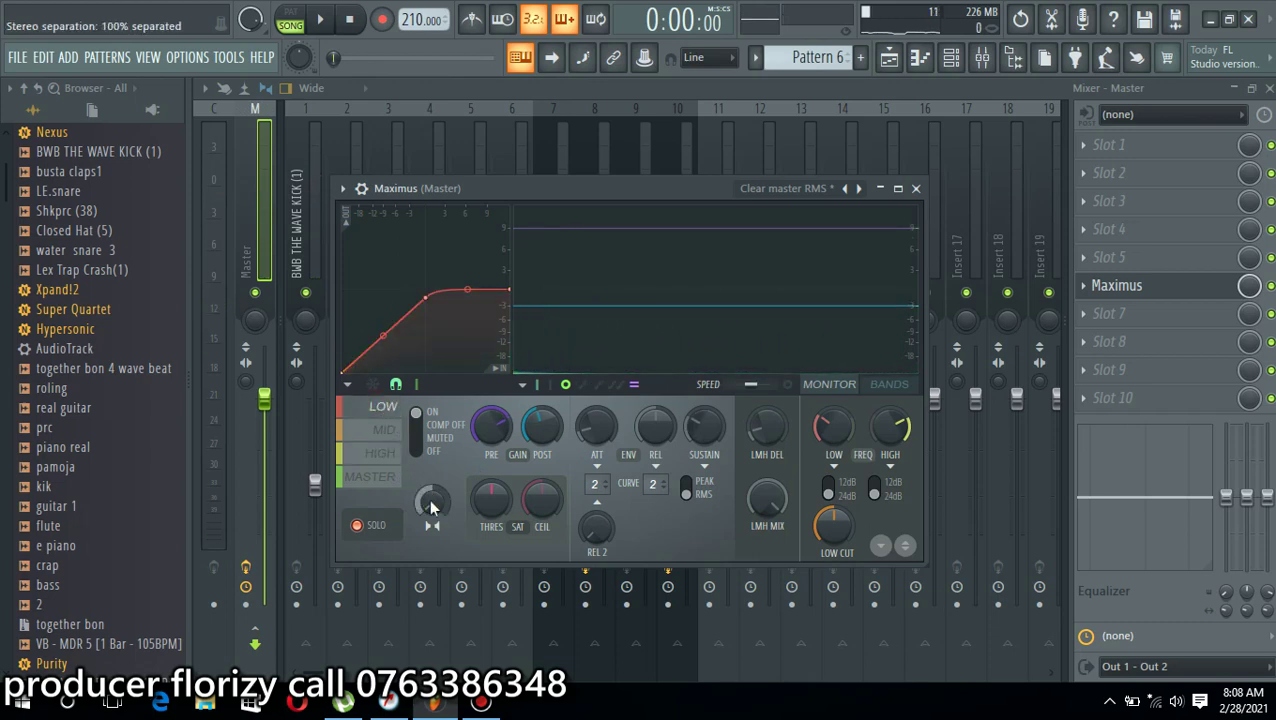
{"action": "key", "text": "space"}
{"action": "left_click_drag", "start_coordinate": [432, 508], "coordinate": [432, 510]}
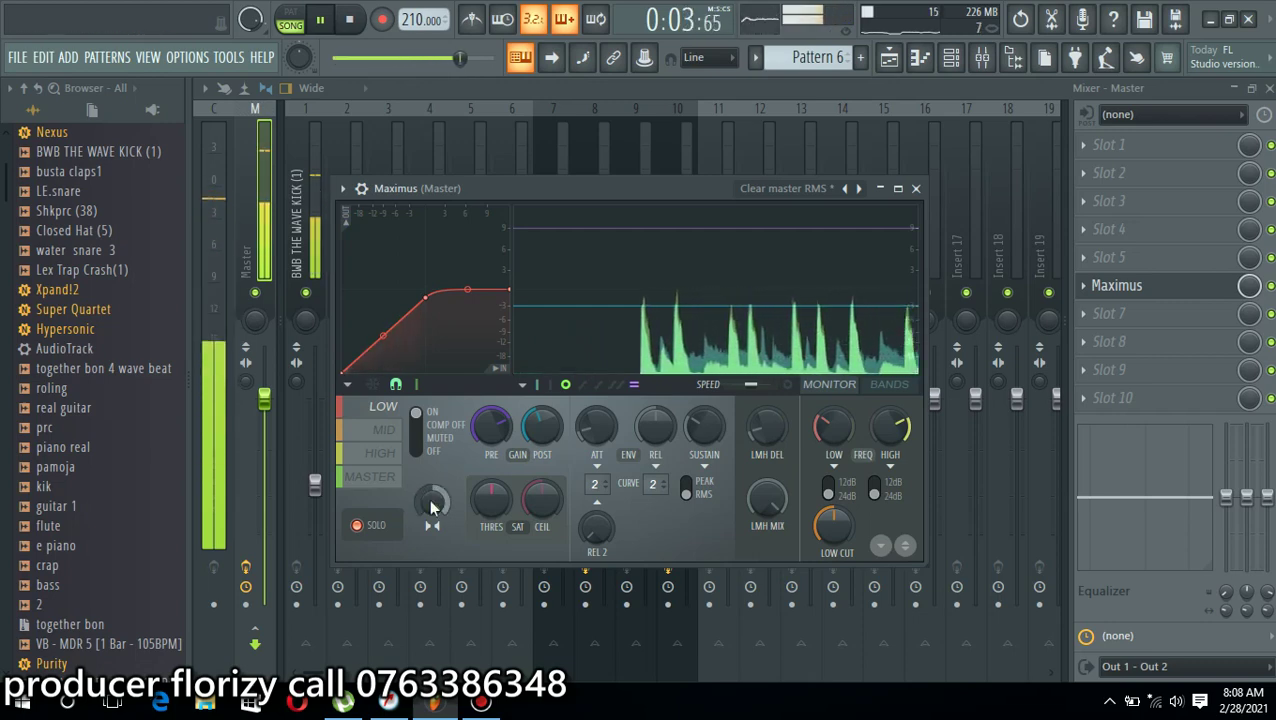
{"action": "key", "text": "space"}
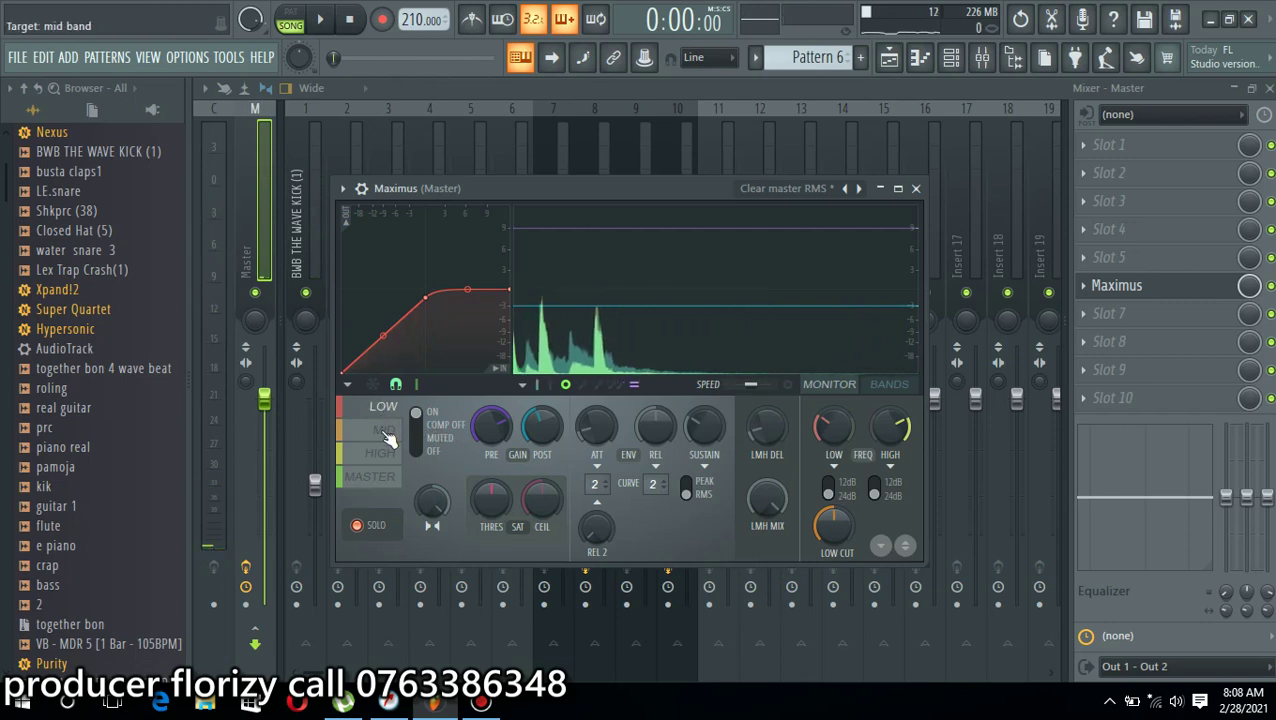
Set stereo separation to 17% separated for the mid band and 40% separated for the high band, and play the master band
{"action": "left_click", "coordinate": [386, 433]}
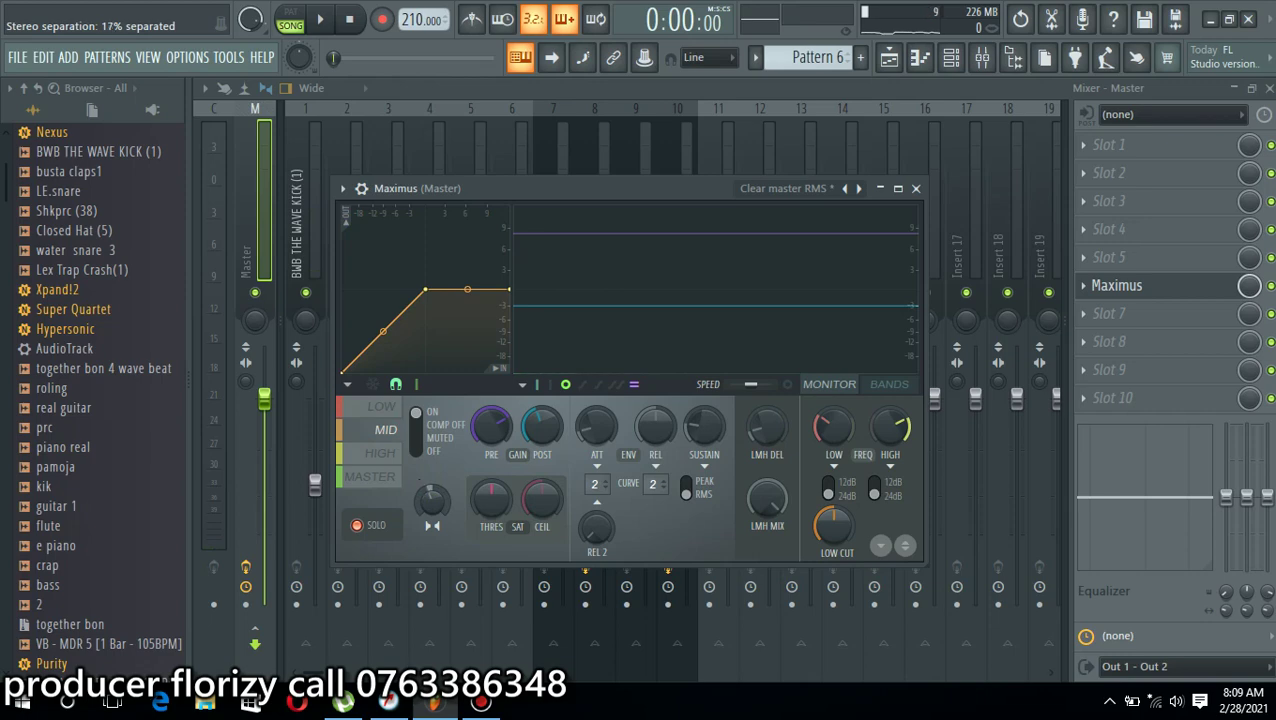
{"action": "left_click", "coordinate": [397, 454]}
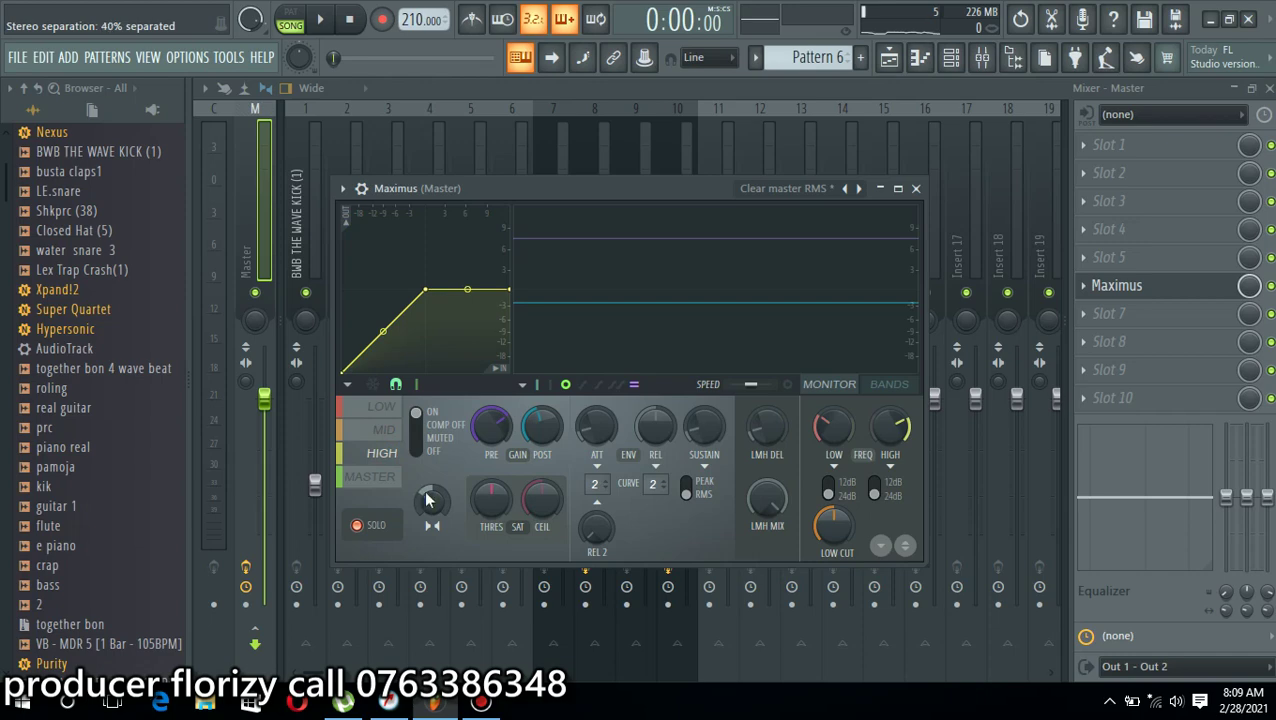
{"action": "left_click", "coordinate": [397, 482]}
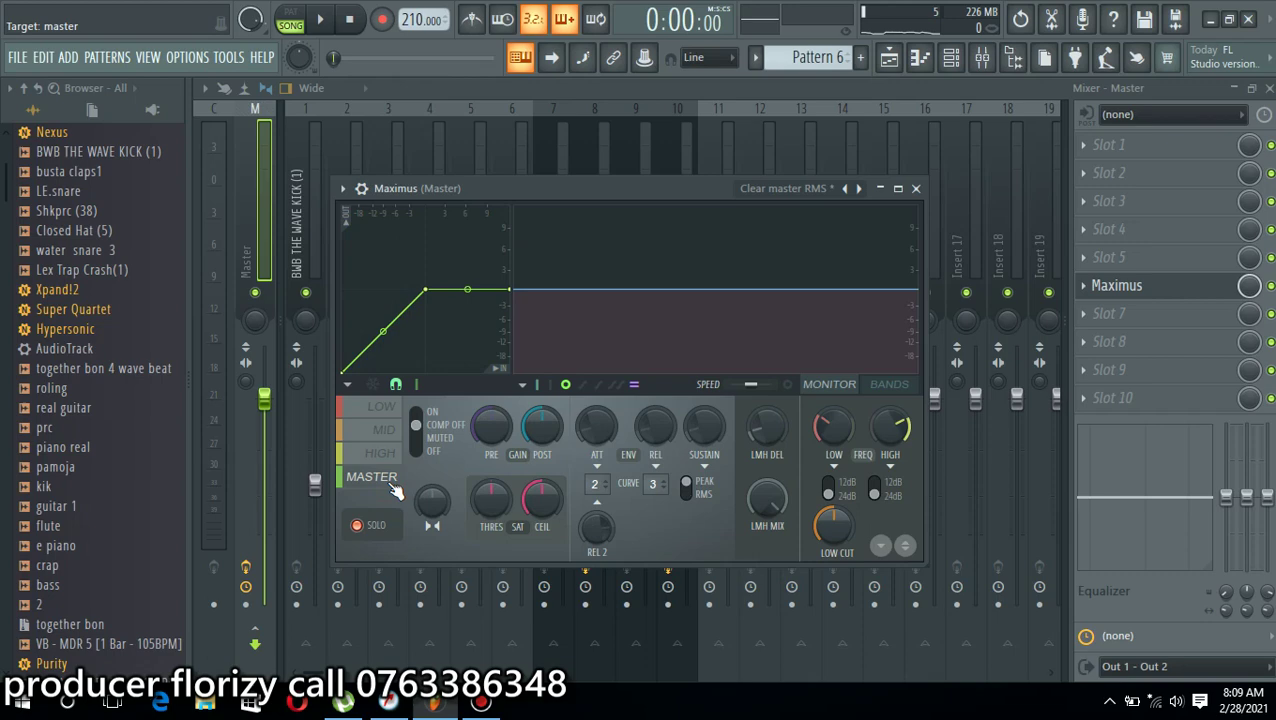
{"action": "key", "text": "space"}
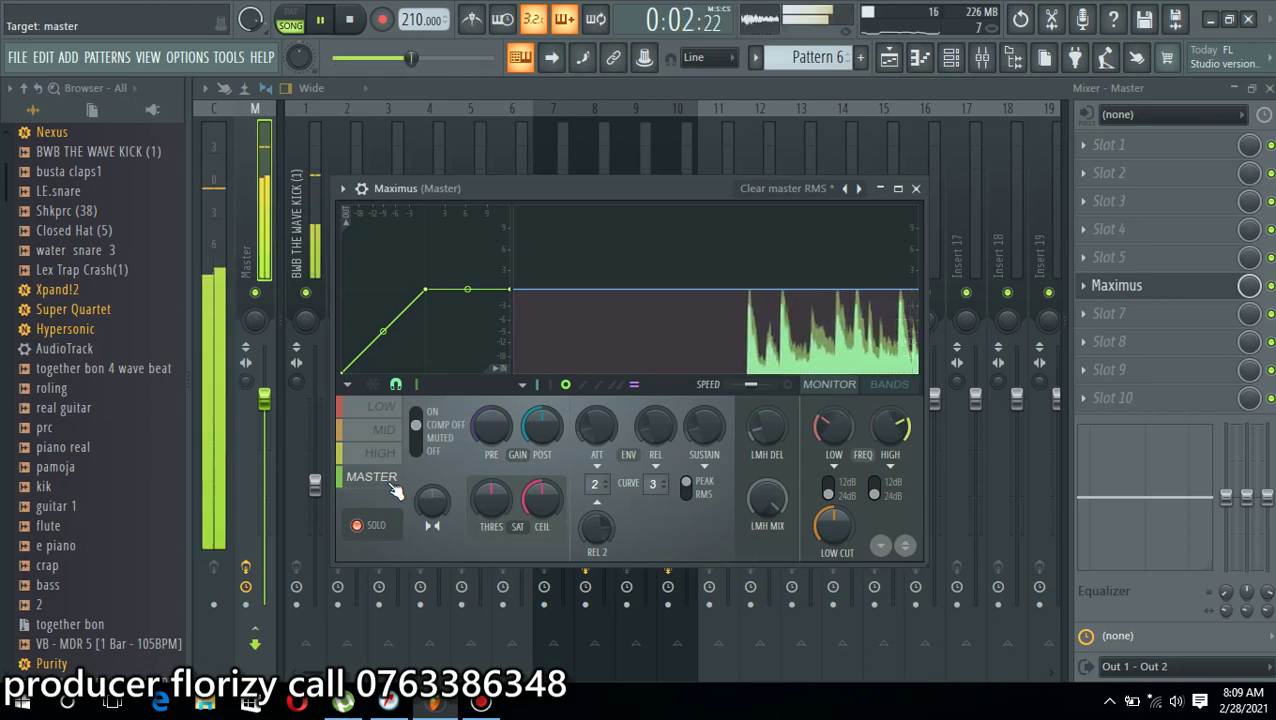
Turn off band soloing in Maximus and set the high band's post gain to -2.3 dB
{"action": "left_click", "coordinate": [381, 453]}
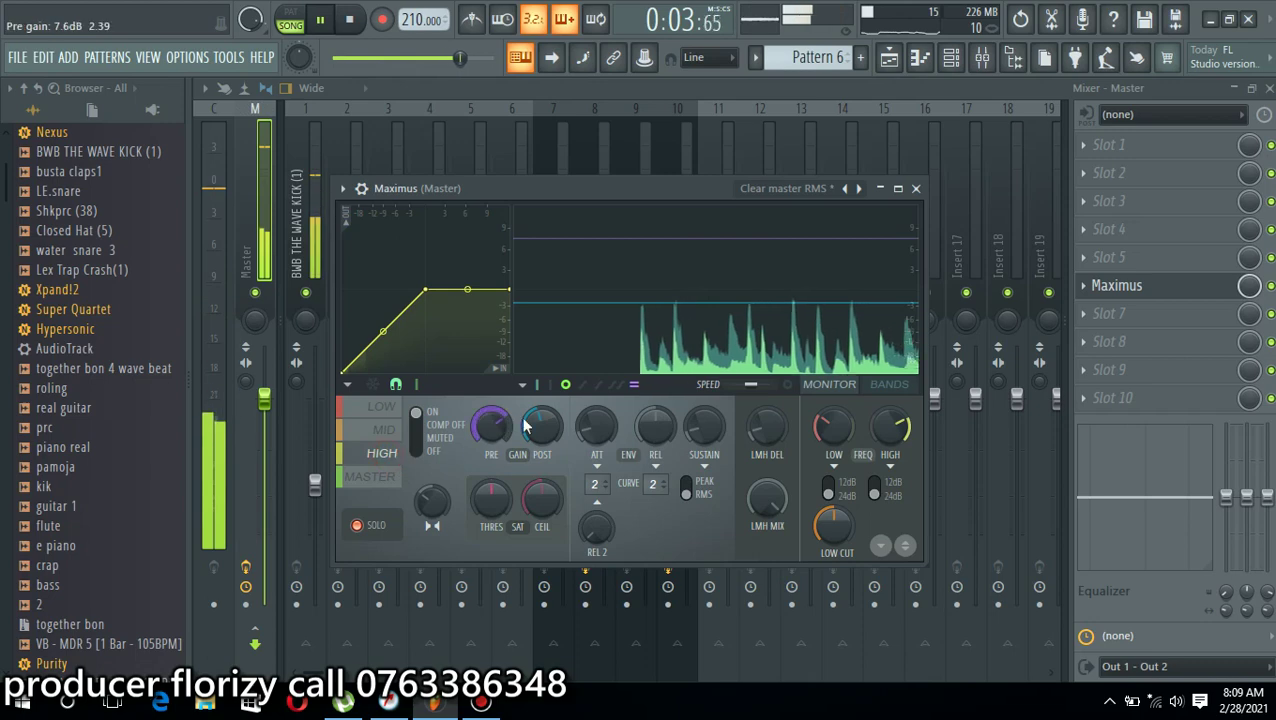
{"action": "left_click", "coordinate": [358, 525]}
{"action": "left_click_drag", "start_coordinate": [542, 427], "coordinate": [542, 426]}
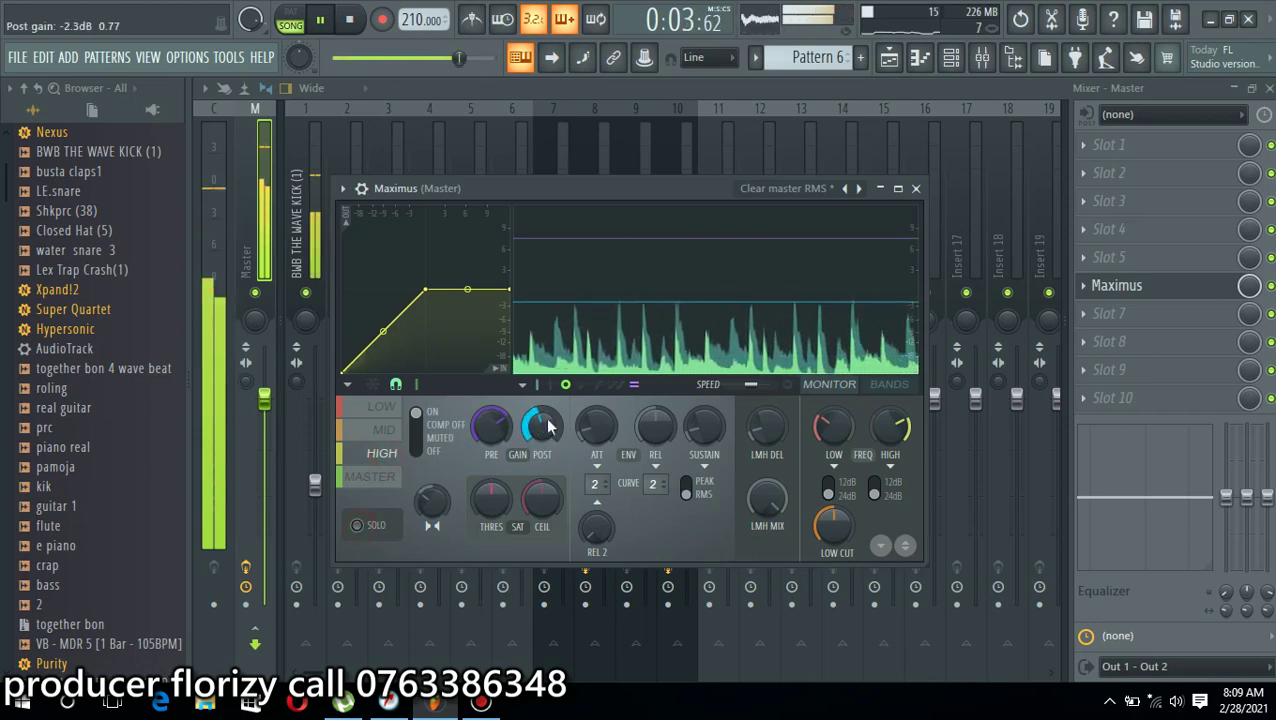
Close Maximus, lower the Kontakt 5 mixer track's volume slightly, and stop playback
{"action": "left_click", "coordinate": [915, 188]}
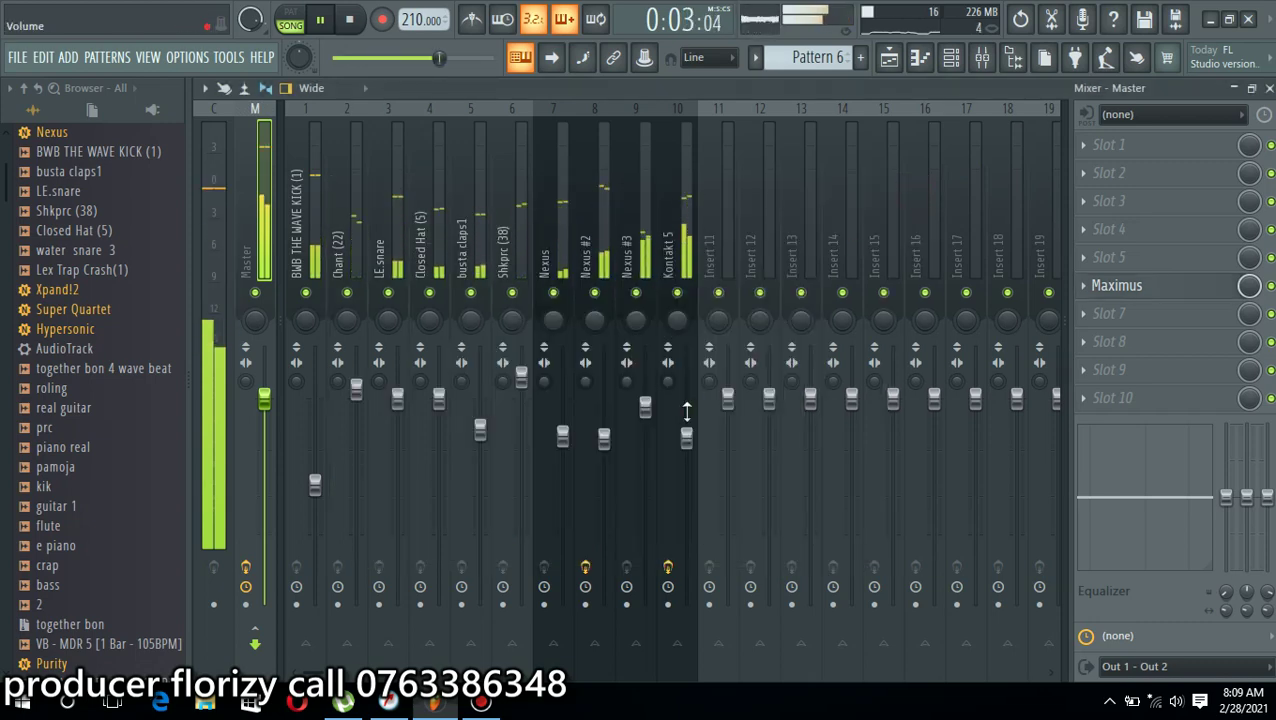
{"action": "left_click_drag", "start_coordinate": [686, 437], "coordinate": [686, 453]}
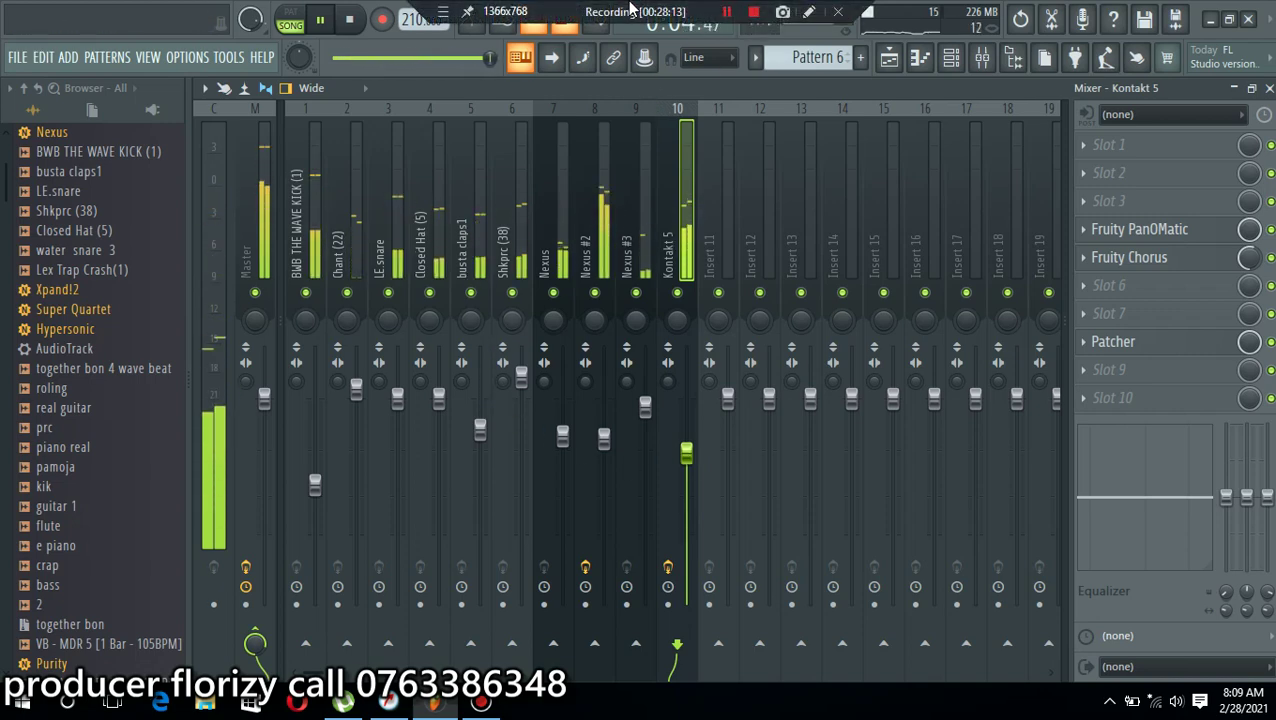
{"action": "key", "text": "space"}
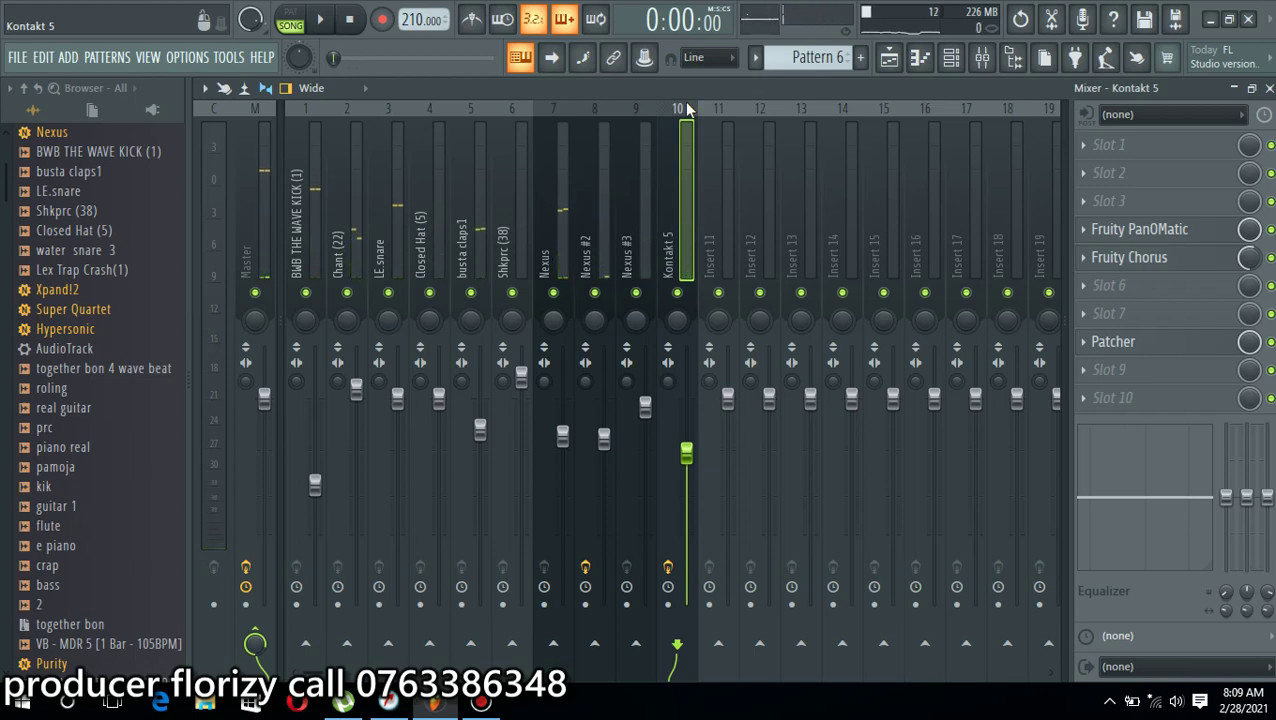
Close the mixer and the channel rack, and zoom the playlist in on the arranged pattern clips
{"action": "left_click", "coordinate": [1268, 88]}
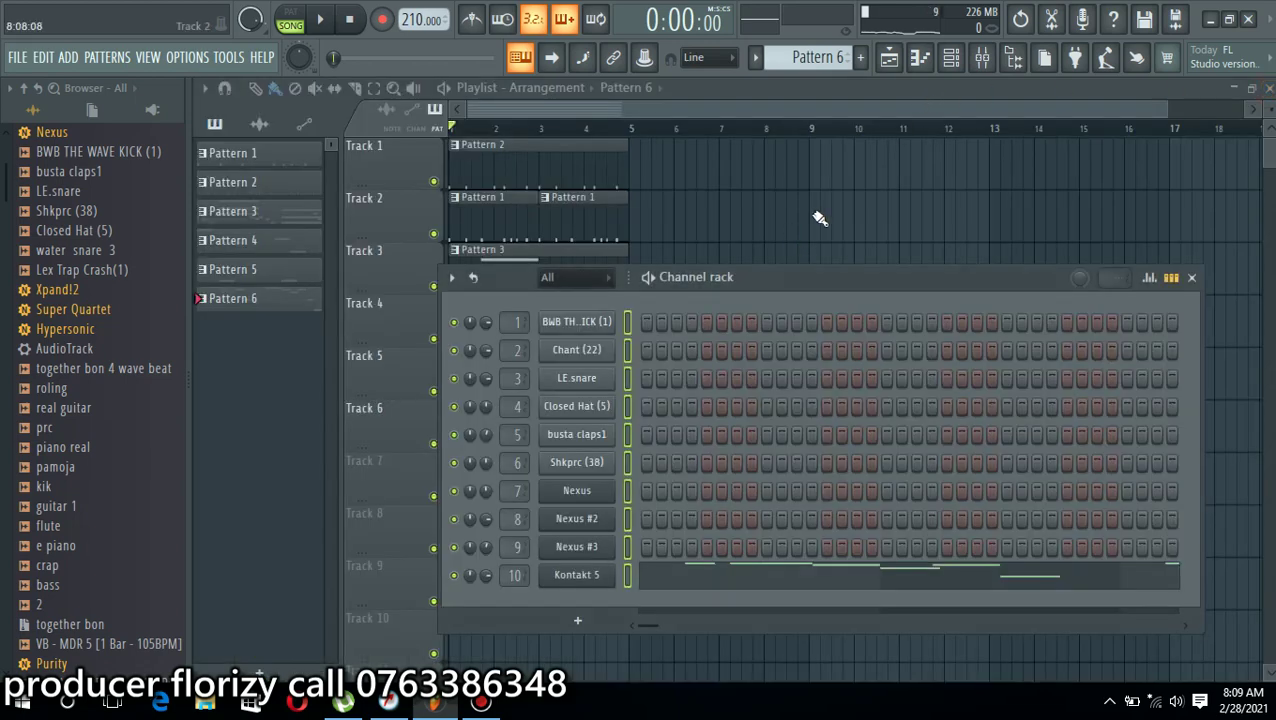
{"action": "key", "text": "F6"}
{"action": "left_click_drag", "start_coordinate": [1167, 107], "coordinate": [621, 141]}
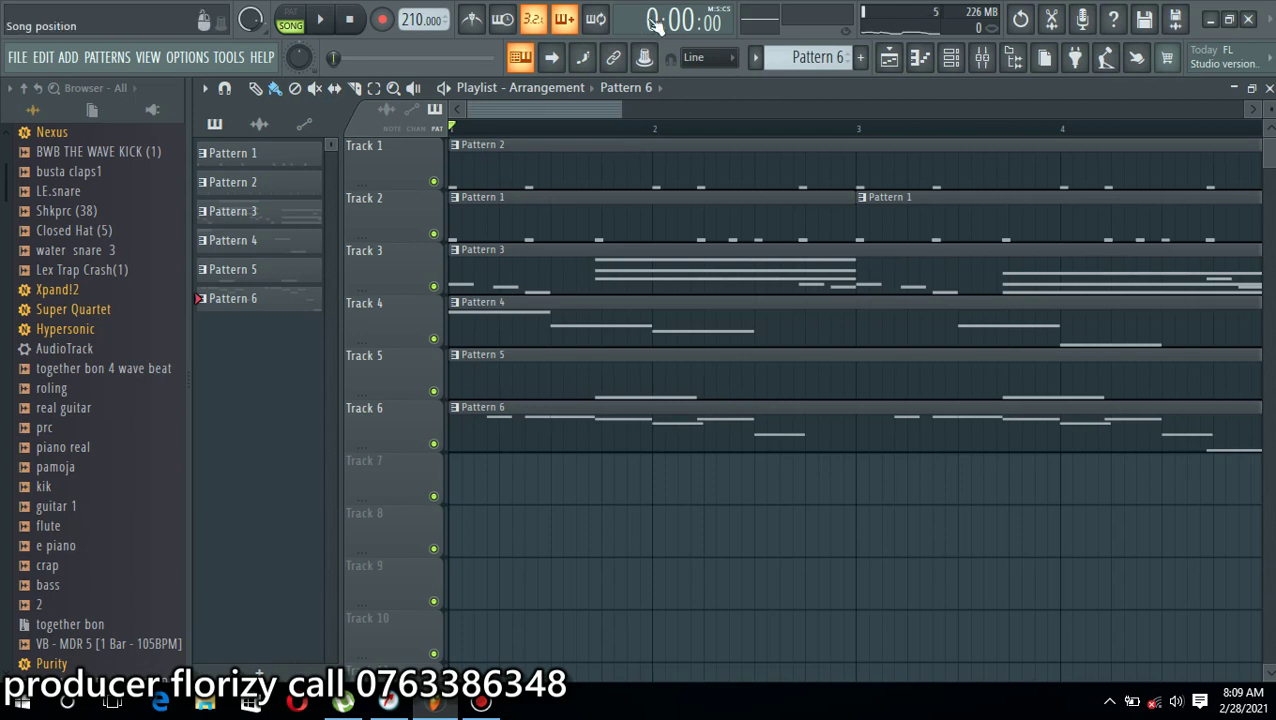
{"action": "mouse_move", "coordinate": [622, 8]}
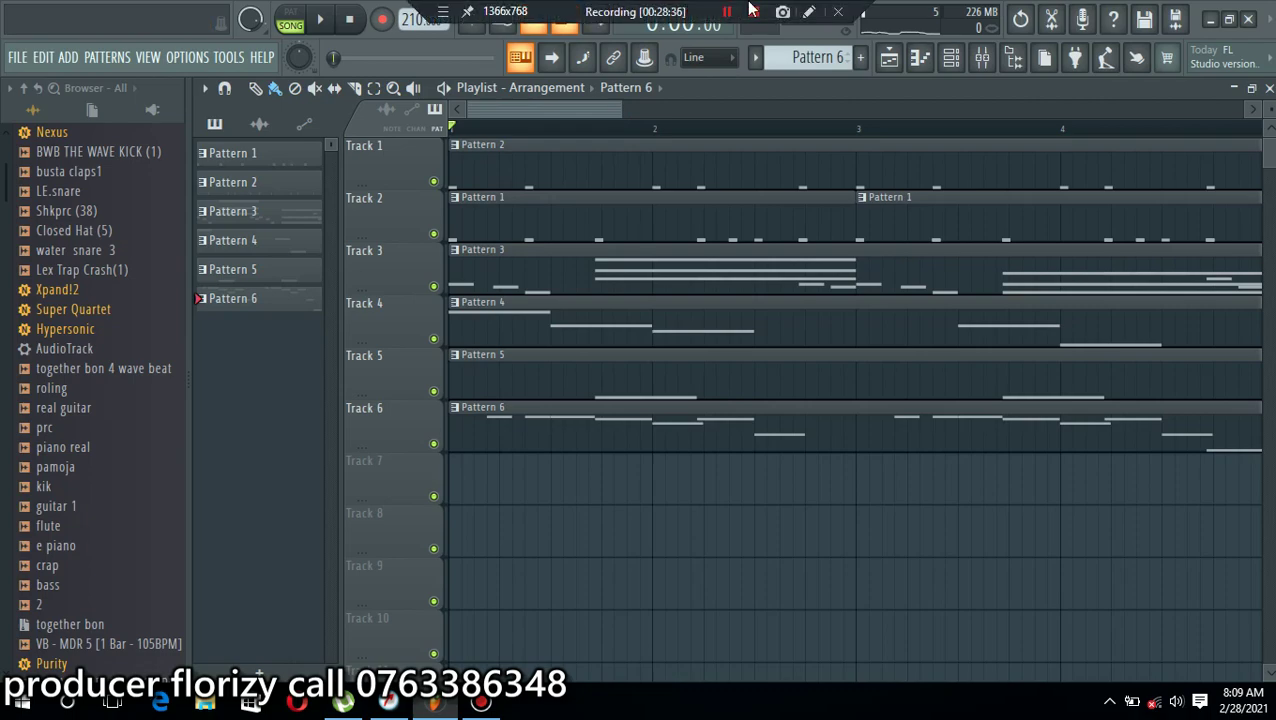